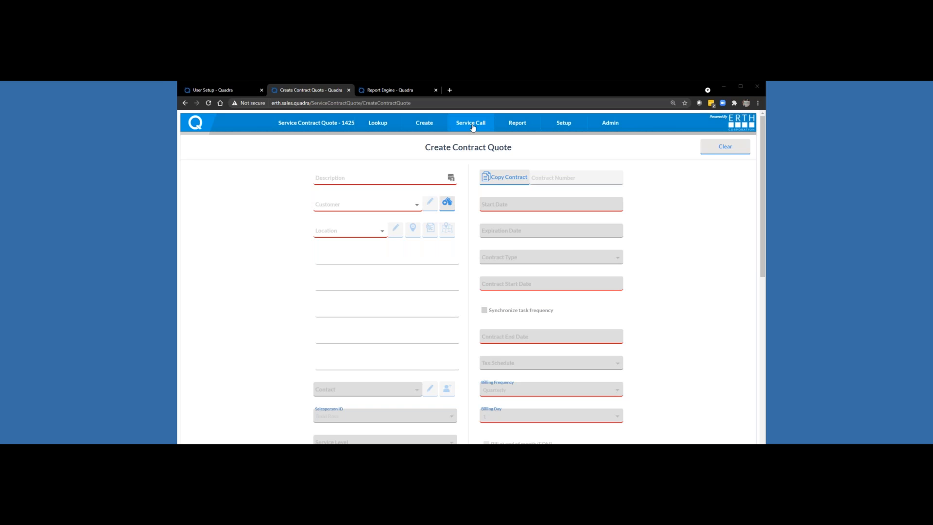
Step: Open the mobile Dashboard of the sales site and display it in iPhone 6/7/8 device emulation
left_click(471, 125)
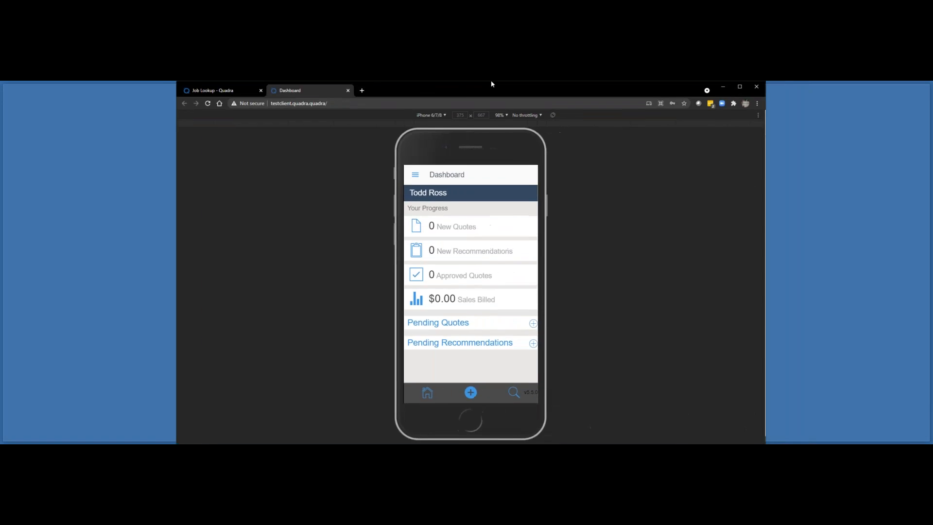
double_click(491, 83)
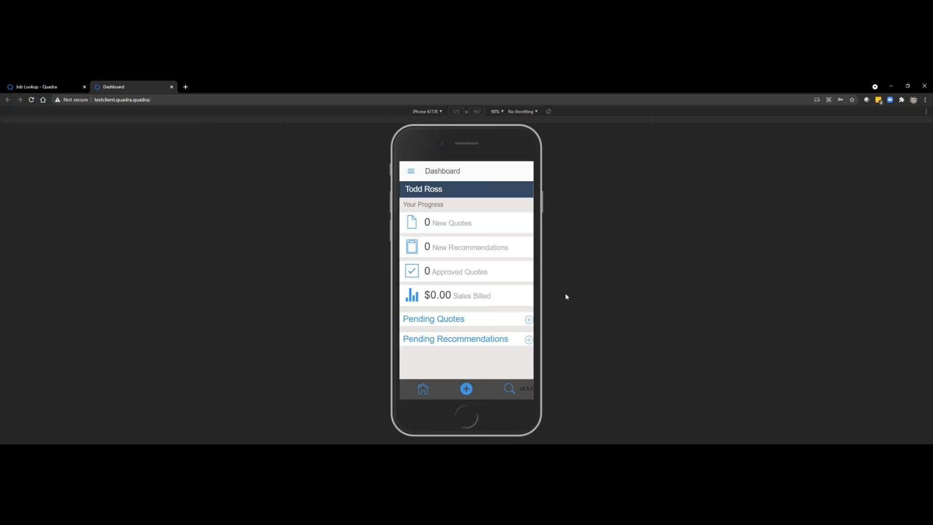
left_click(894, 87)
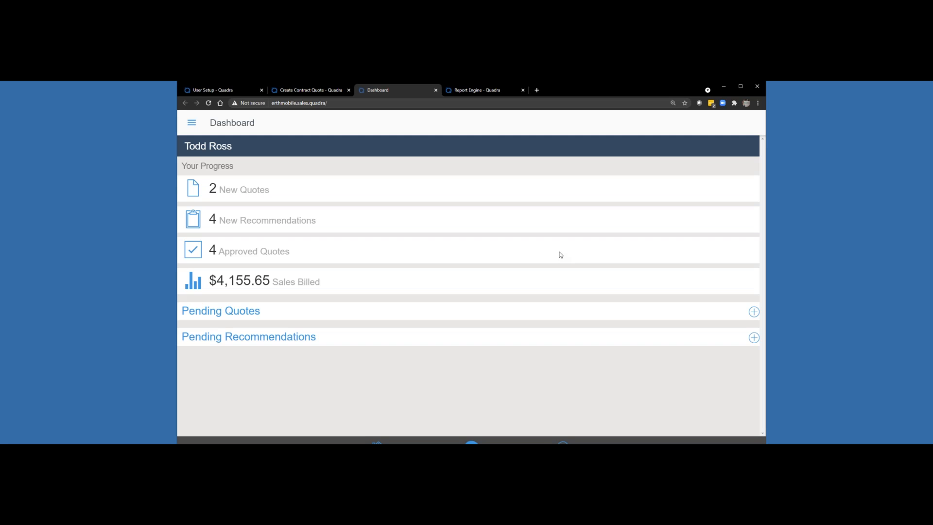
key("ctrl+shift+i")
key("ctrl+shift+m")
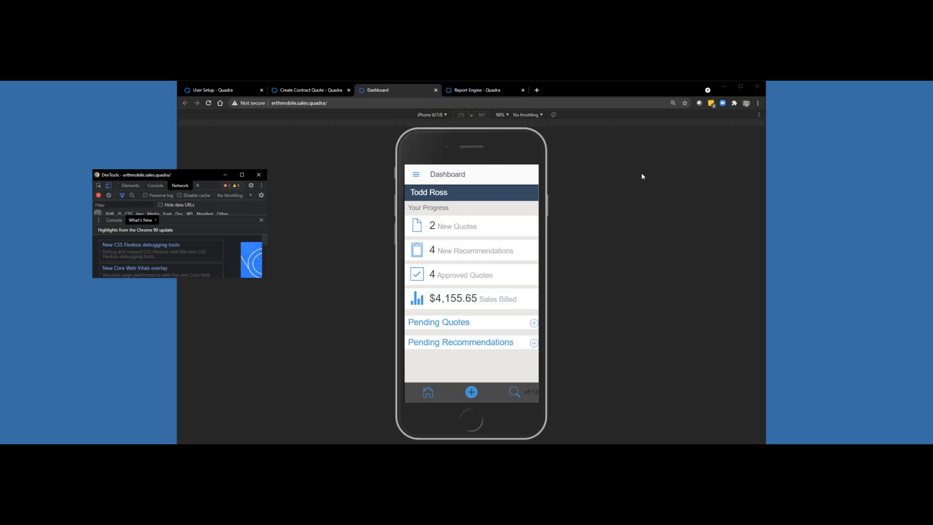
left_click(594, 185)
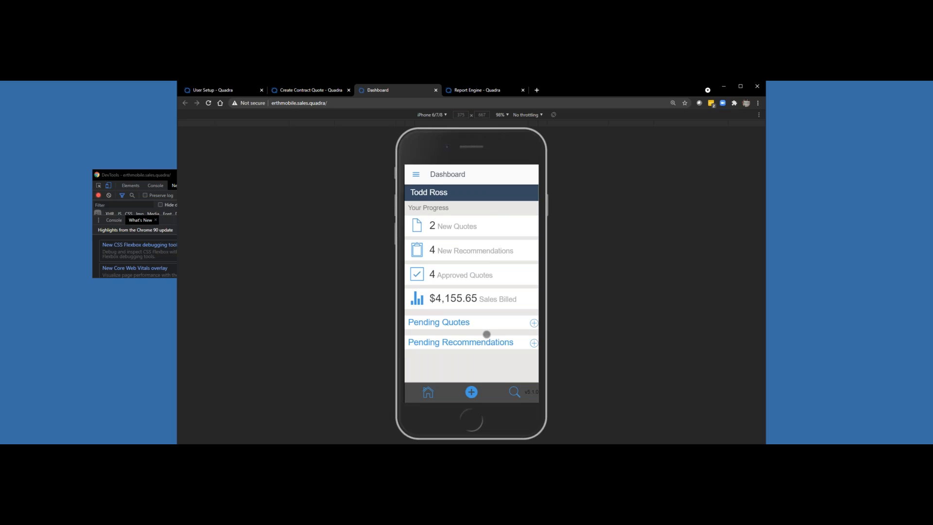
Step: Search by the customer's name and open the matching customer's address record
left_click(515, 392)
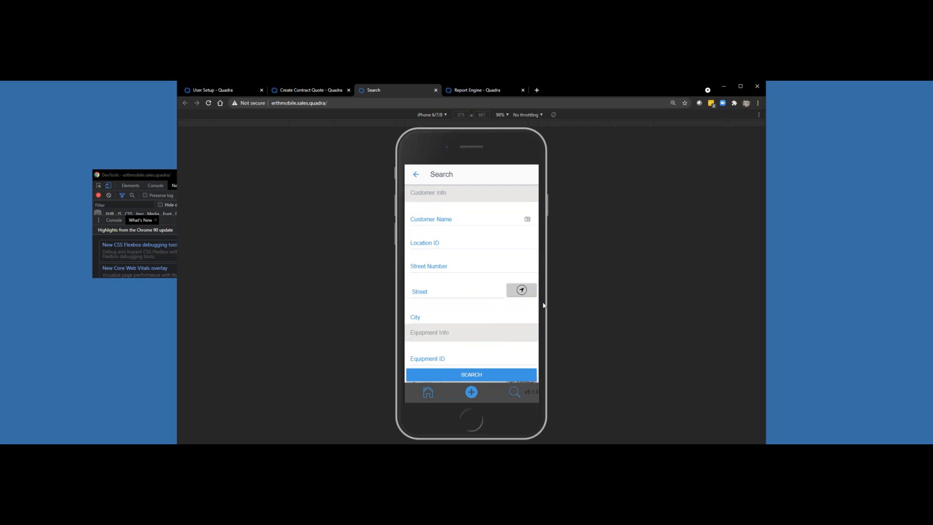
left_click(435, 217)
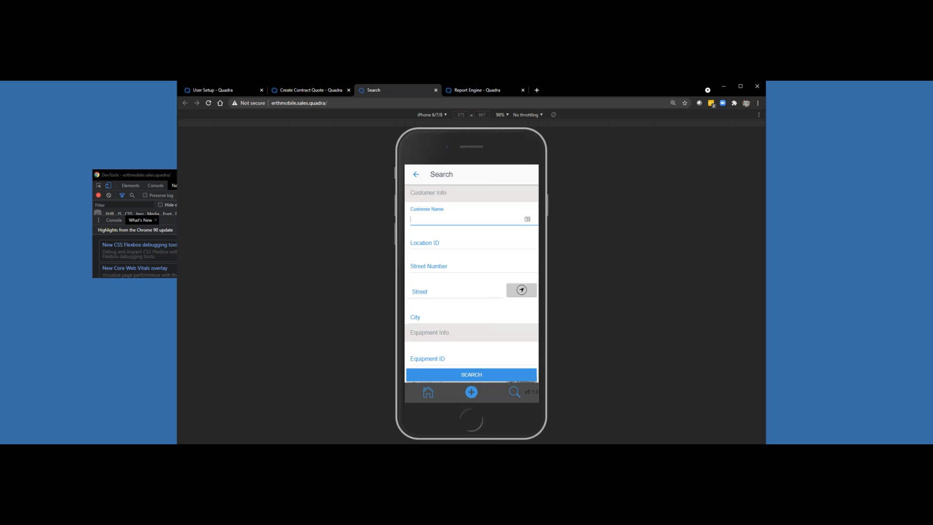
type("byron")
key("Return")
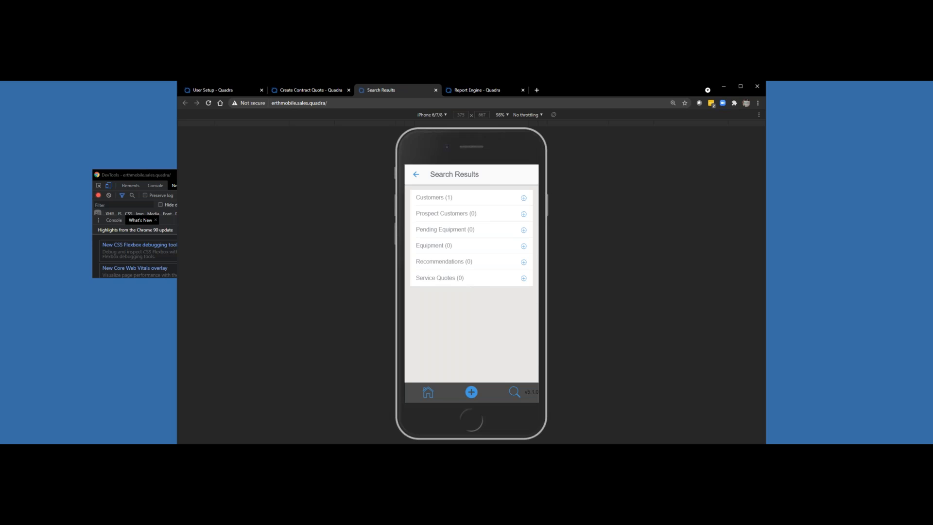
left_click(523, 198)
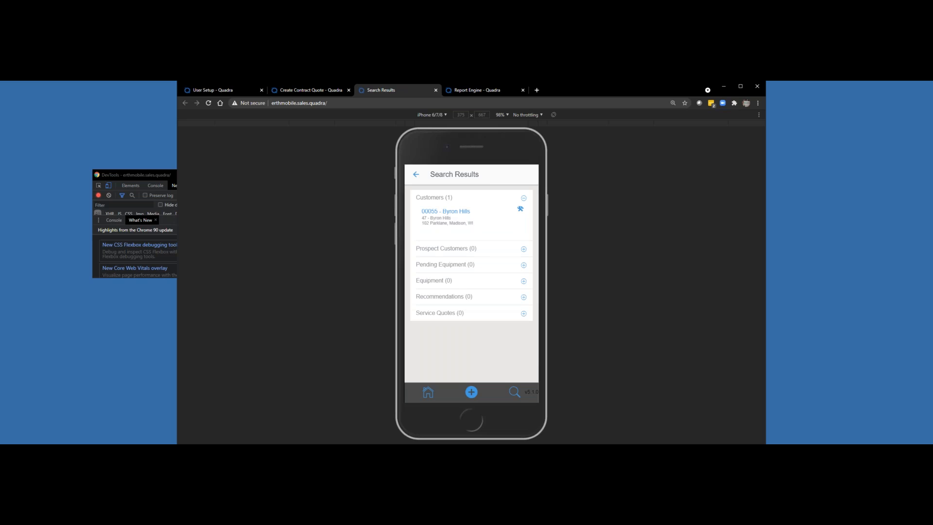
left_click(460, 222)
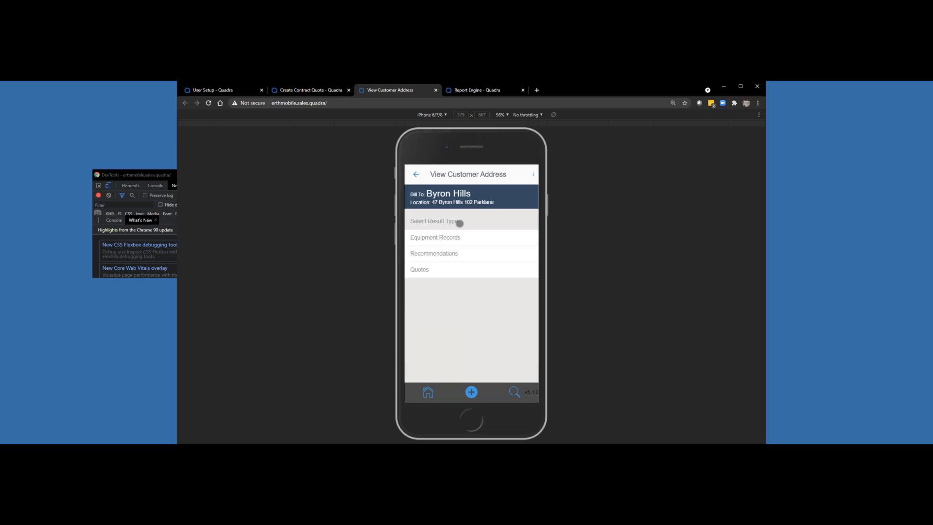
Step: Examine the second PAC 10 T West Roof unit in the customer's equipment records and return to the equipment list
left_click(457, 237)
scroll(457, 242, "down", 1)
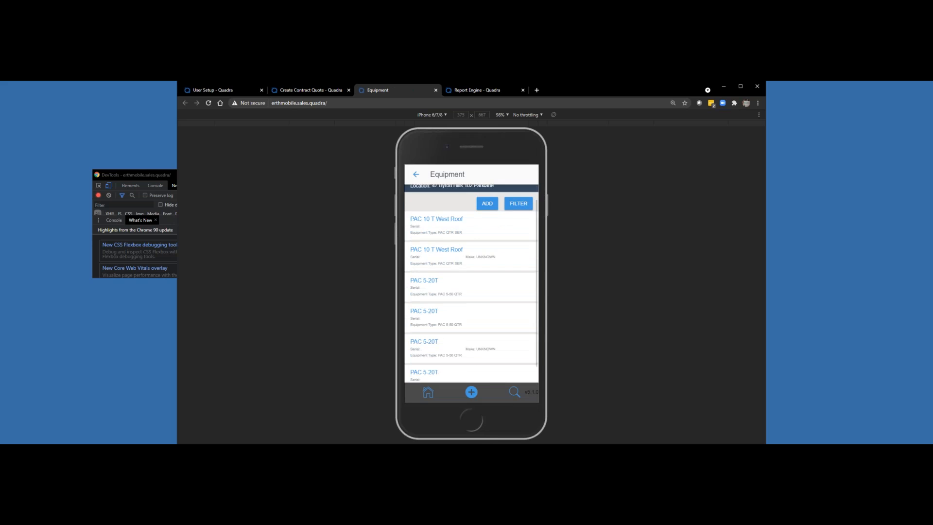
scroll(472, 282, "up", 1)
left_click(452, 272)
scroll(471, 282, "down", 1)
scroll(472, 282, "up", 1)
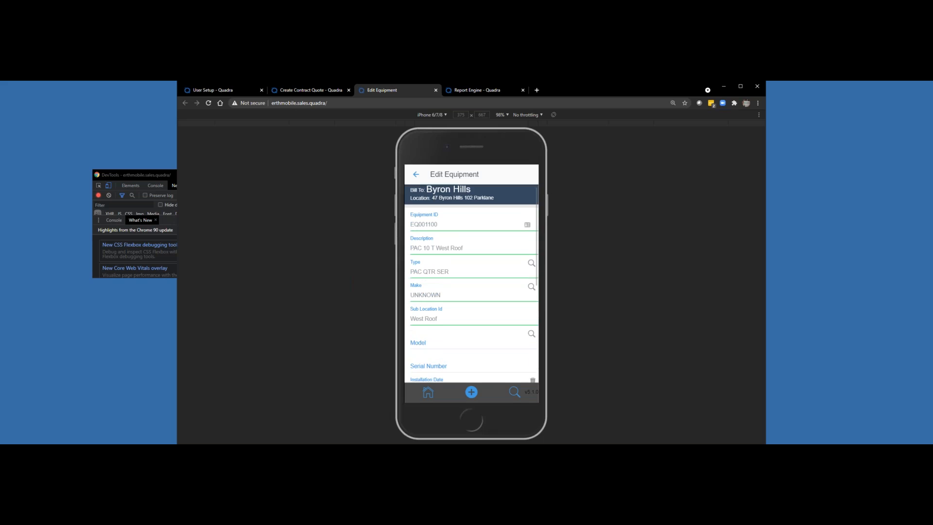
left_click(416, 174)
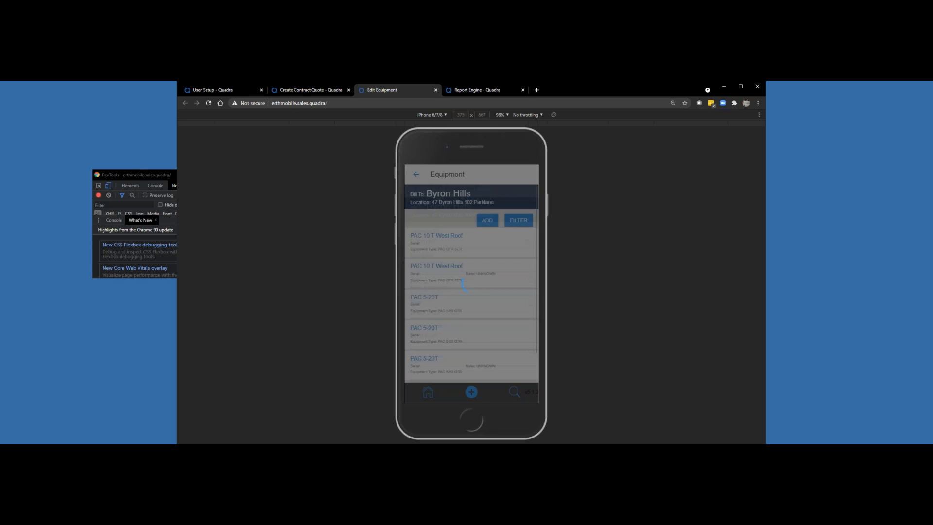
Step: Start a new recommendation and select the same customer and that customer's location for it
left_click(471, 391)
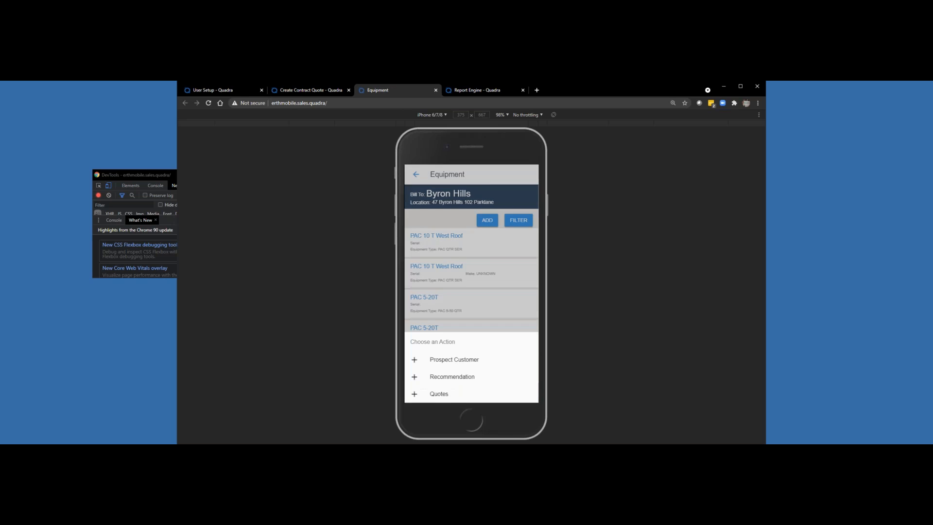
left_click(452, 356)
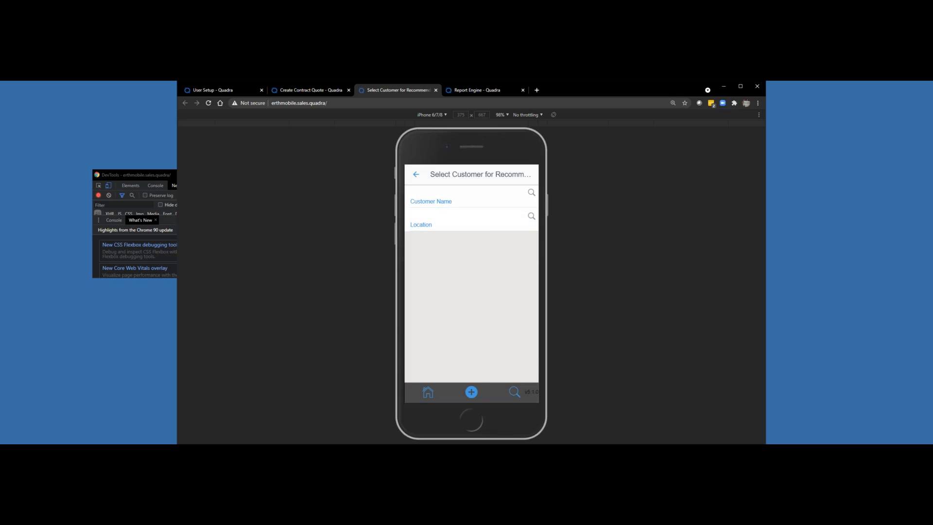
left_click(452, 201)
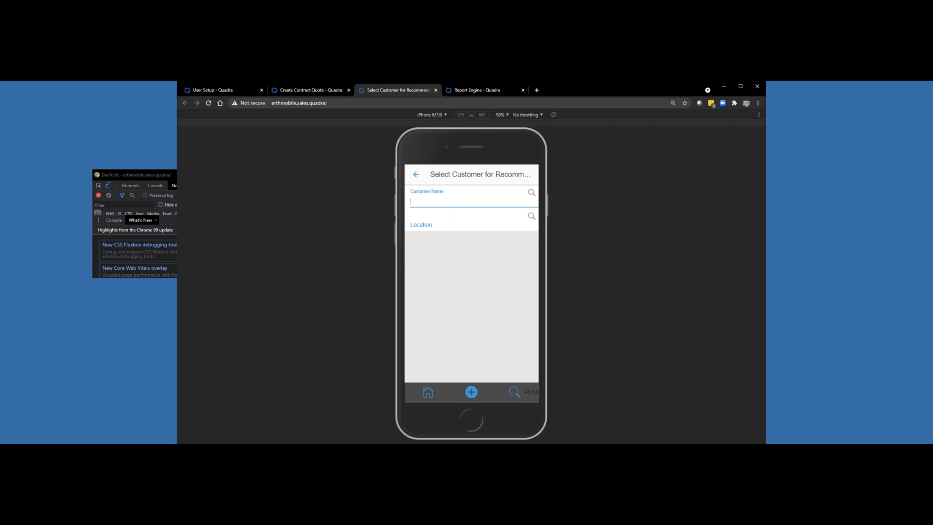
type("byron")
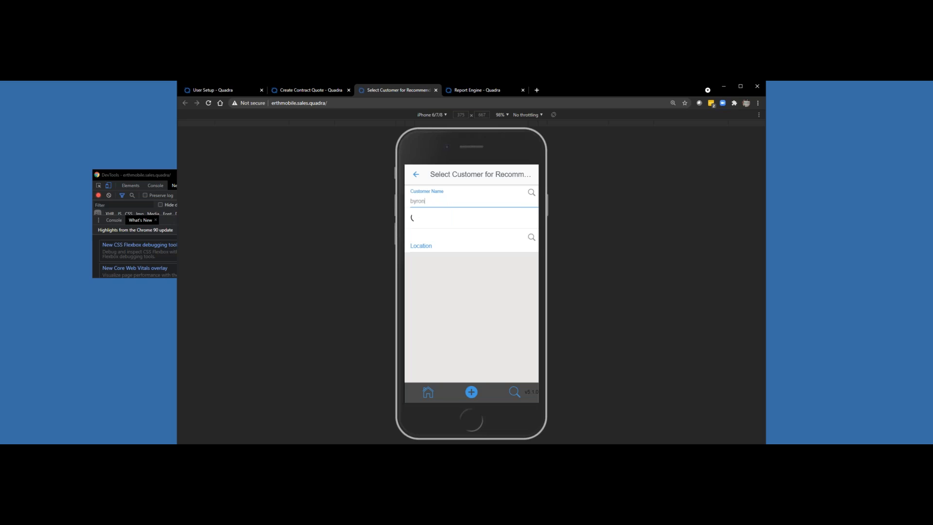
left_click(457, 235)
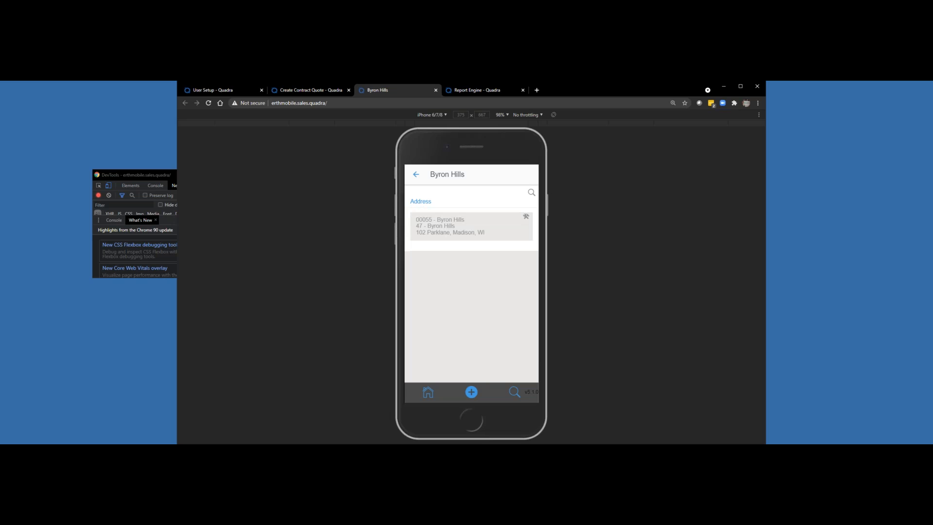
left_click(471, 226)
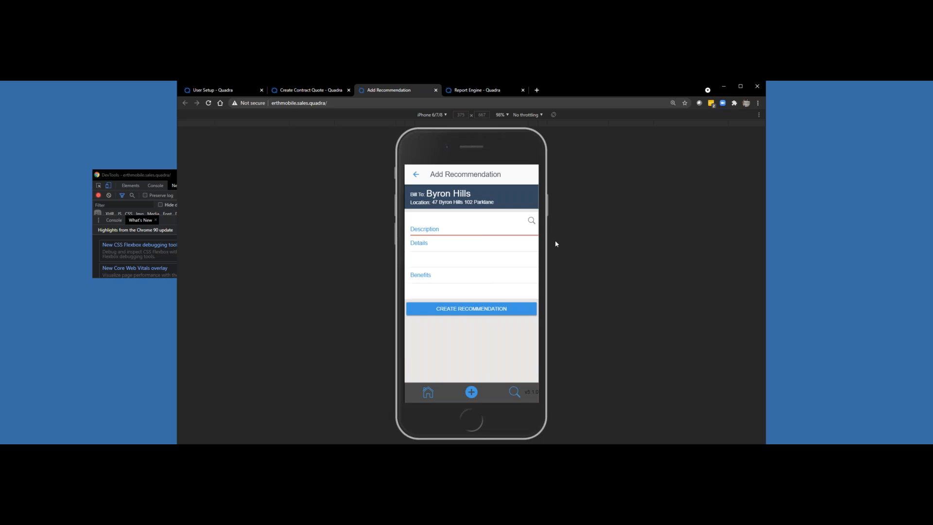
Step: Choose Compressor Change Out as the predefined description of the recommendation
left_click(532, 220)
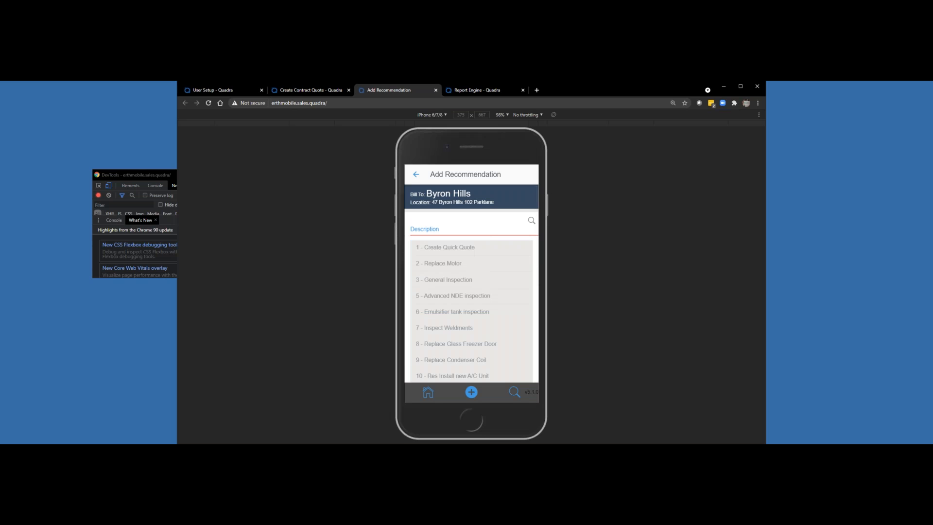
scroll(471, 291, "down", 3)
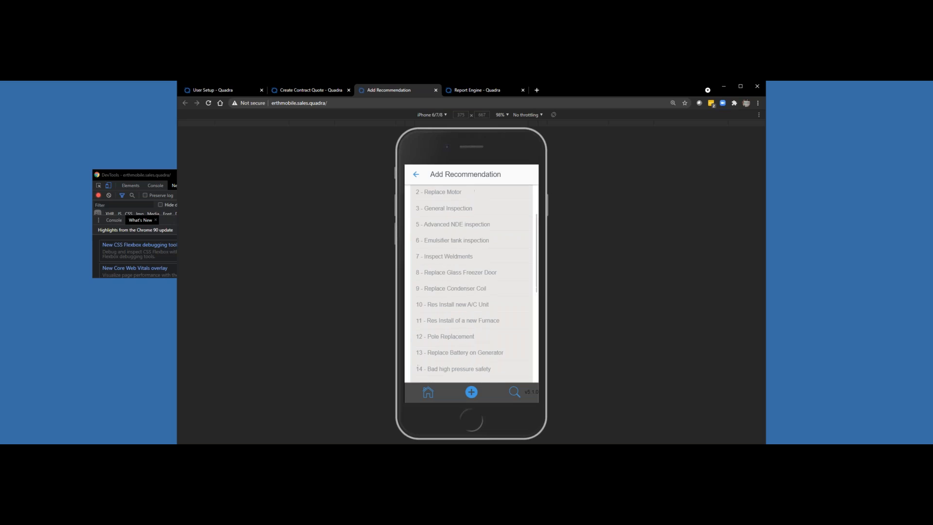
scroll(471, 291, "down", 1)
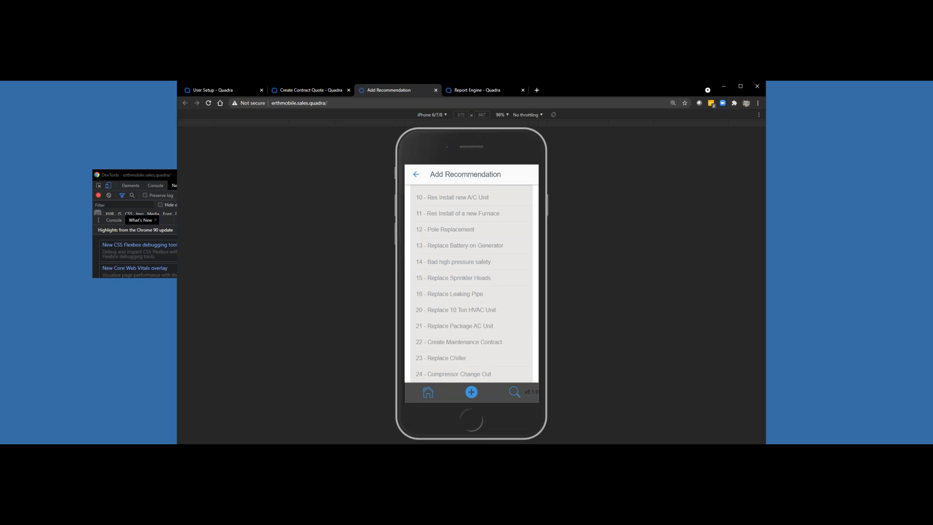
left_click(453, 374)
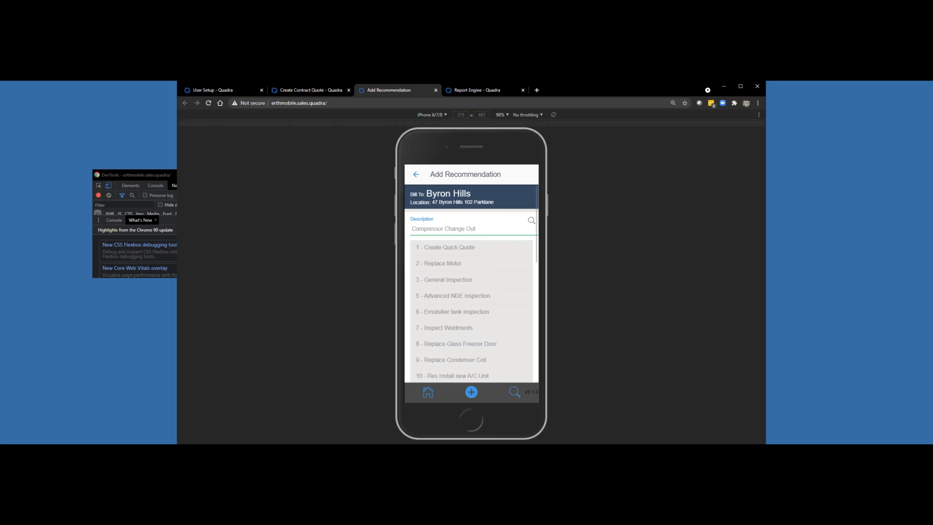
Step: Change the recommendation's description to Replace Motor and then to Emulsifier tank inspection
left_click(439, 263)
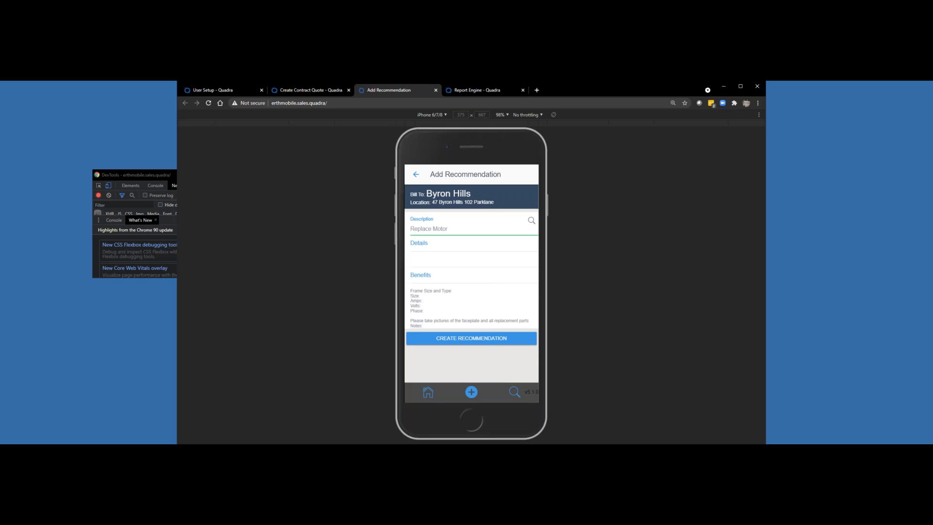
left_click(531, 220)
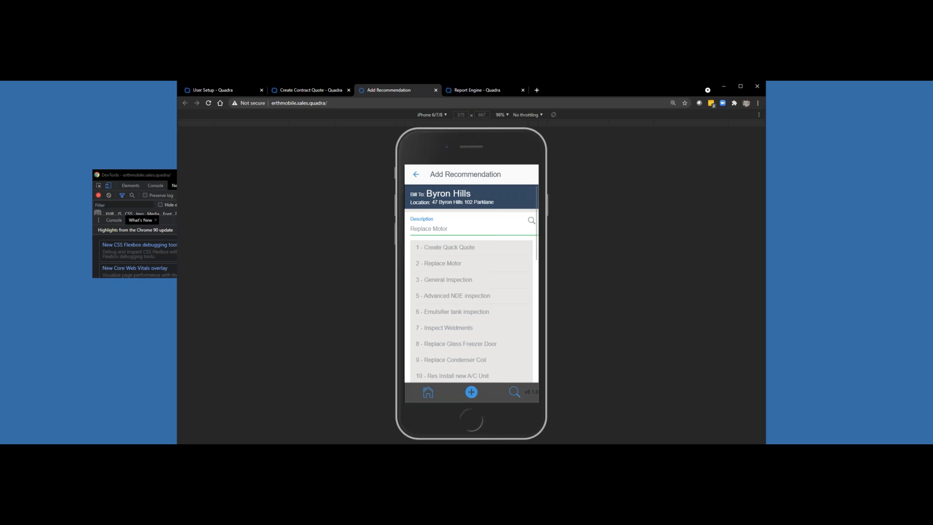
left_click(452, 312)
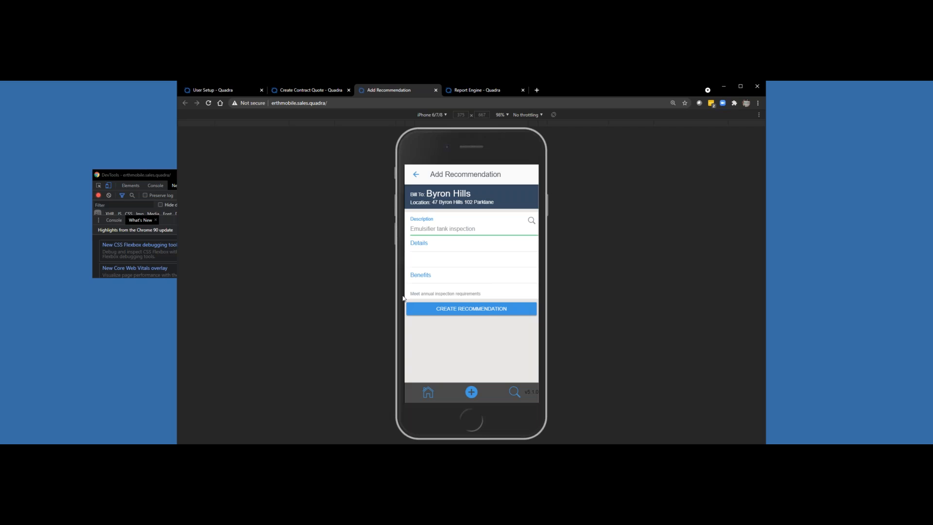
Step: Set the recommendation's description to the predefined Replace Motor entry
left_click(532, 221)
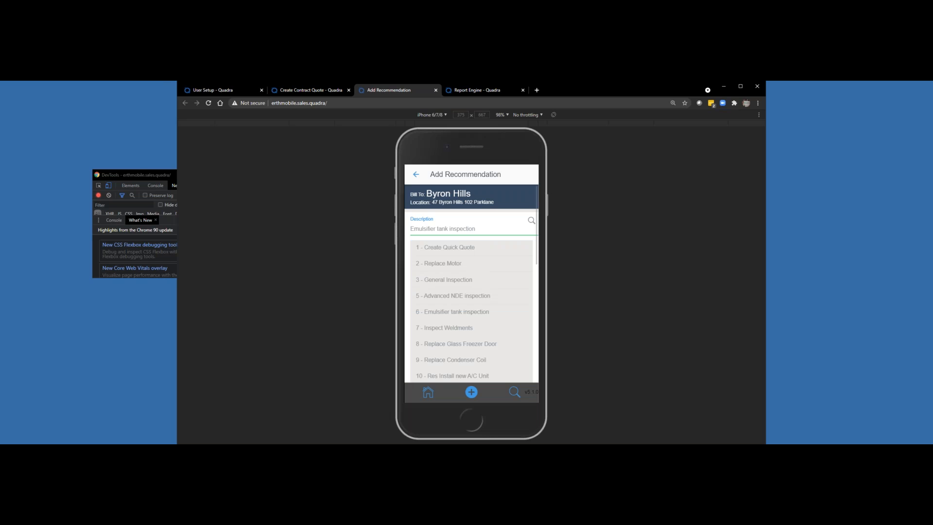
scroll(471, 292, "down", 1)
scroll(471, 292, "up", 1)
left_click(443, 263)
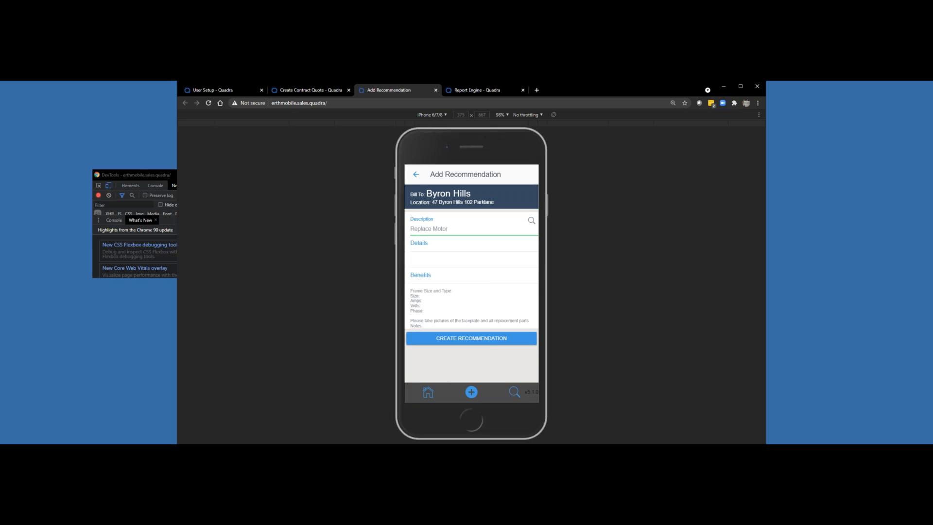
Step: Enter the recommendation's details as "The motor is seized. Tried starting it and it needs to be replaced."
left_click(466, 259)
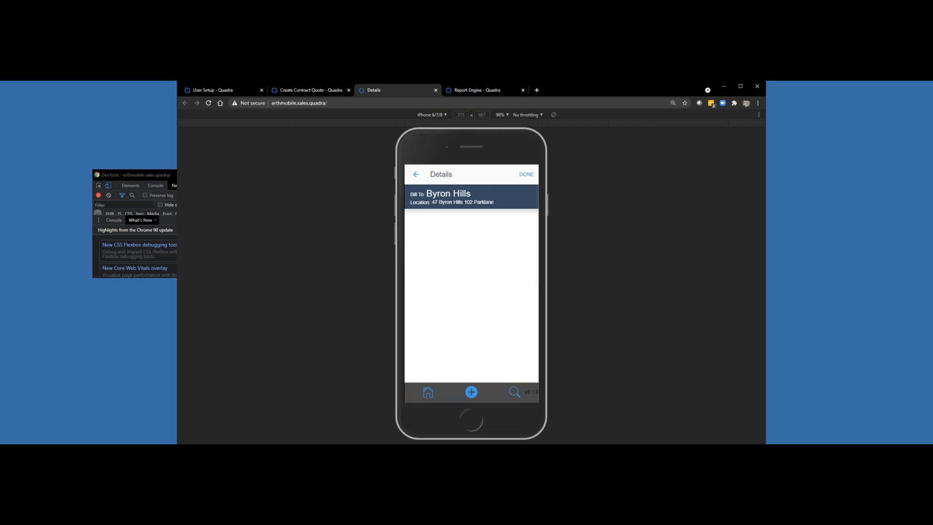
type("The motor is seized.  Tiried starting it and it needs to be re")
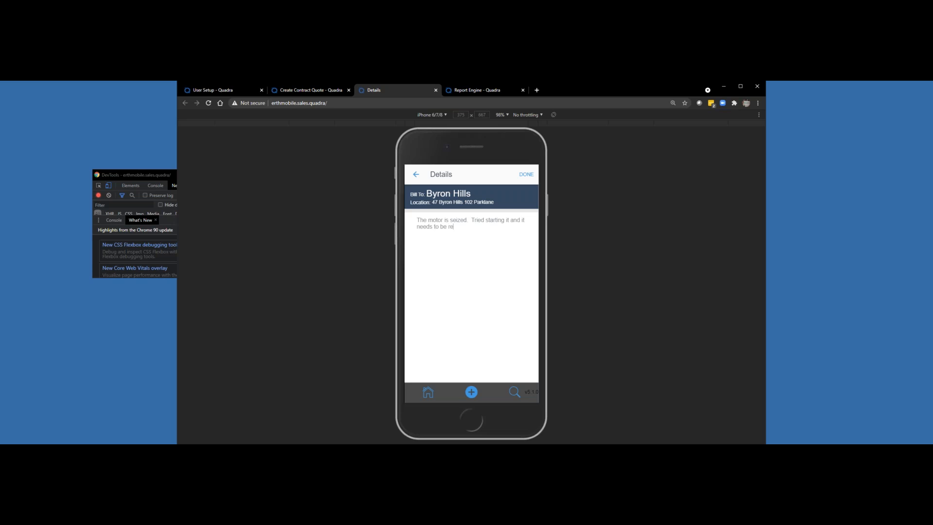
type("placed.")
left_click(526, 174)
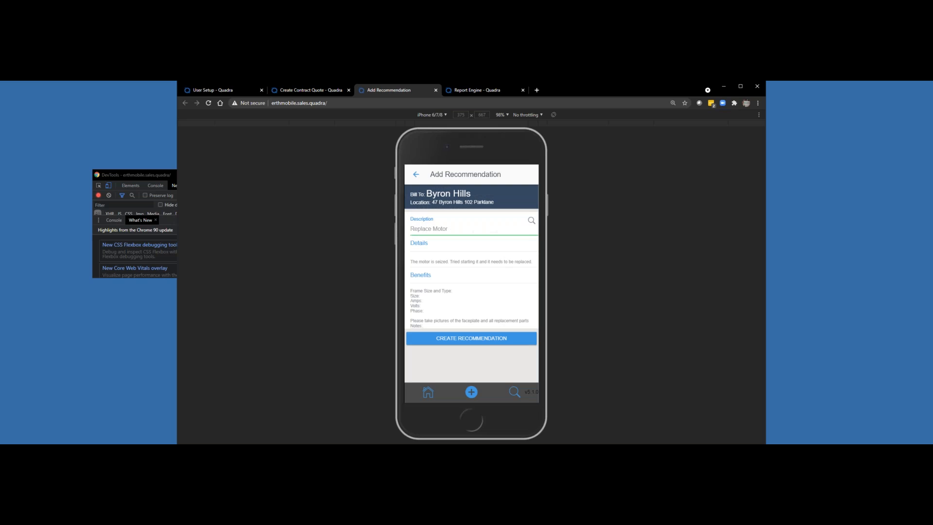
Step: Replace the whole template text in the recommendation's benefits with "Replace Motore"
left_click(453, 301)
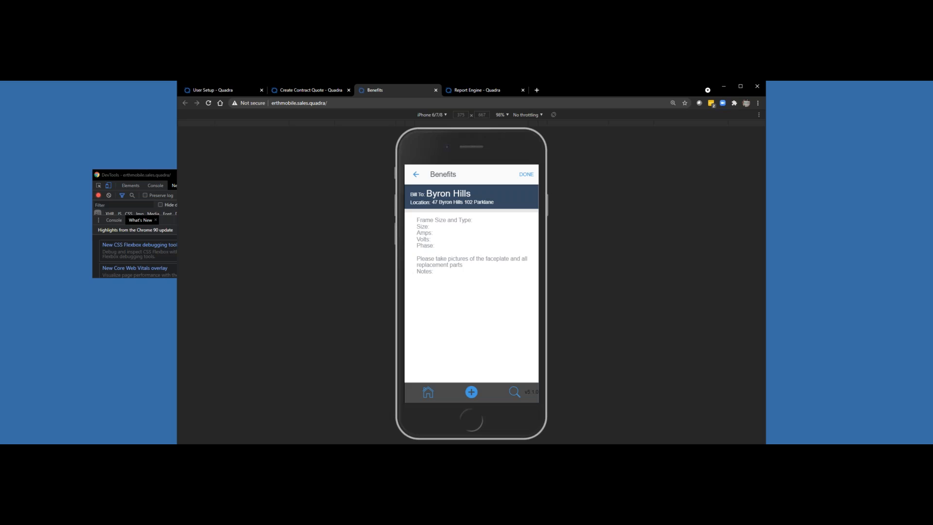
left_click(436, 276)
left_click_drag(433, 271, 417, 220)
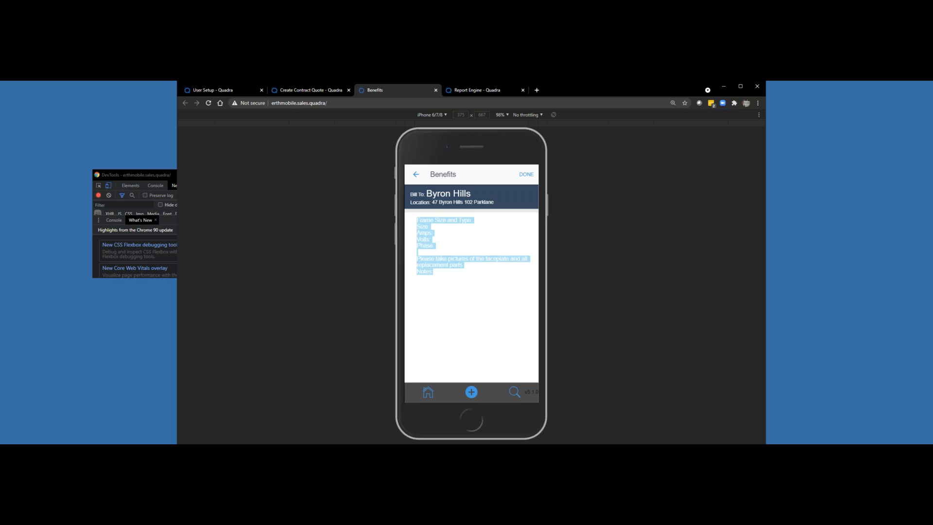
type("Replace")
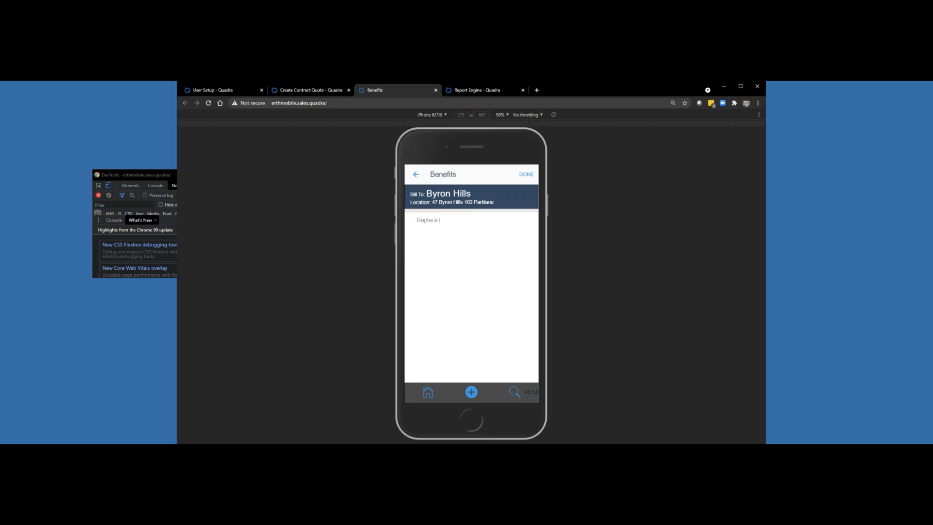
type(" Motore")
left_click(520, 177)
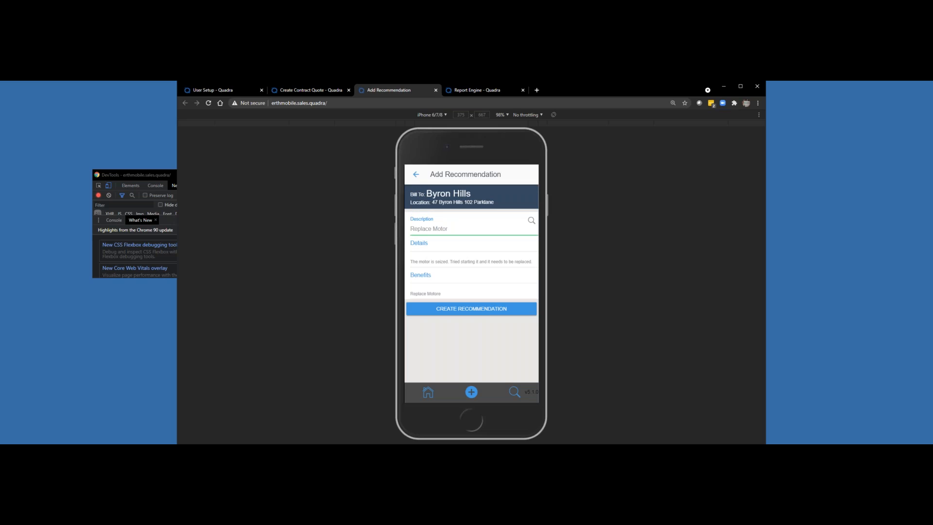
Step: Create the recommendation and attach the second PAC 10 T West Roof equipment record to it with the update option
left_click(471, 308)
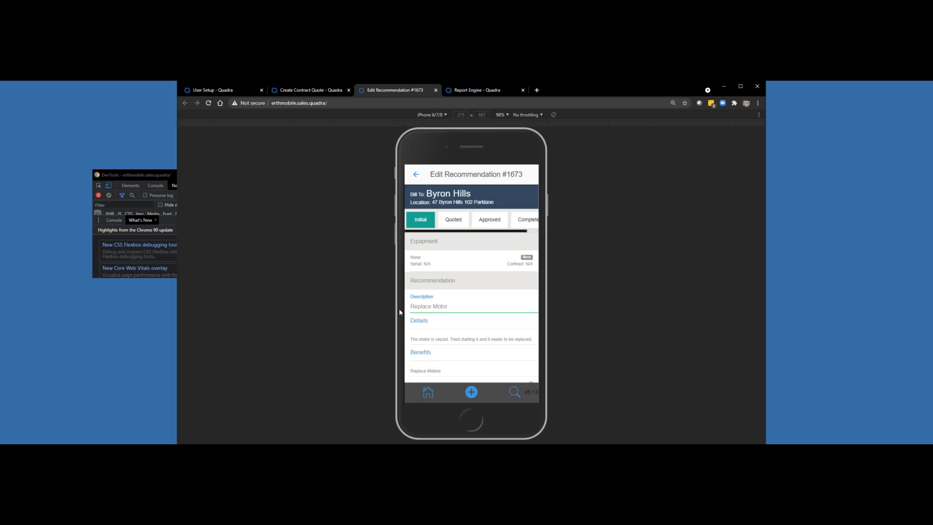
left_click(437, 261)
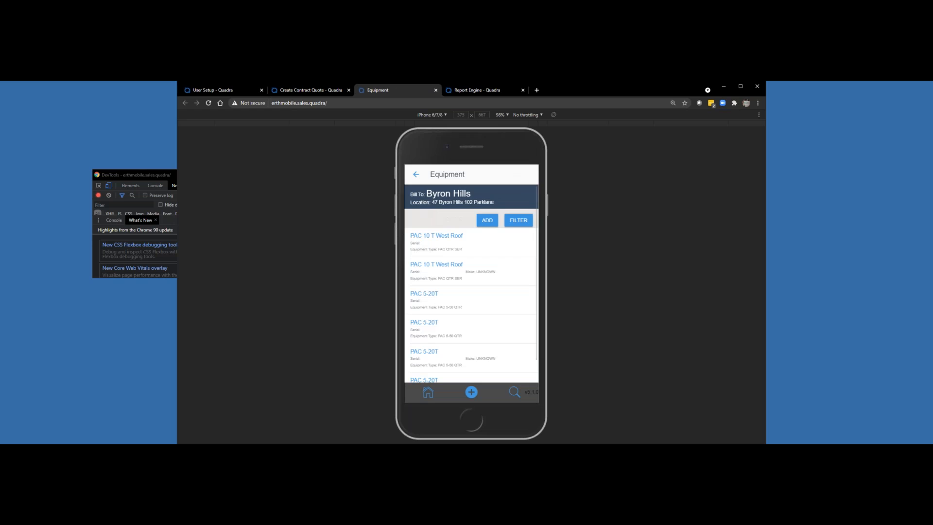
left_click(444, 270)
scroll(444, 273, "down", 3)
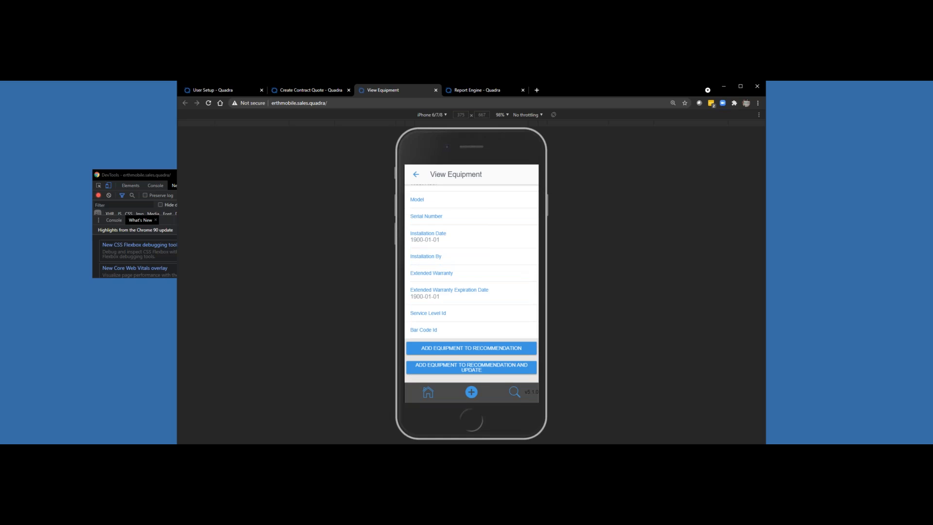
left_click(471, 367)
Step: Review the editable fields of the attached equipment and return to the recommendation
scroll(472, 301, "down", 2)
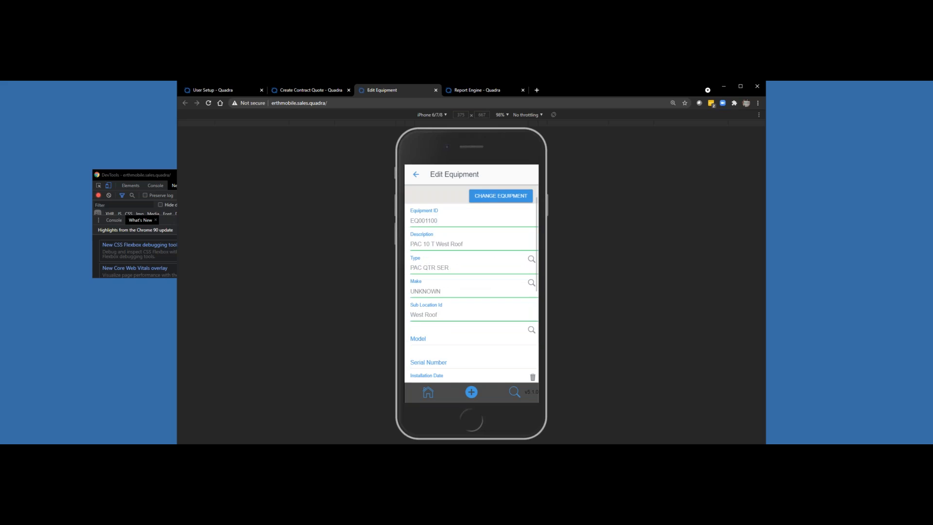
scroll(472, 284, "down", 2)
scroll(471, 283, "up", 5)
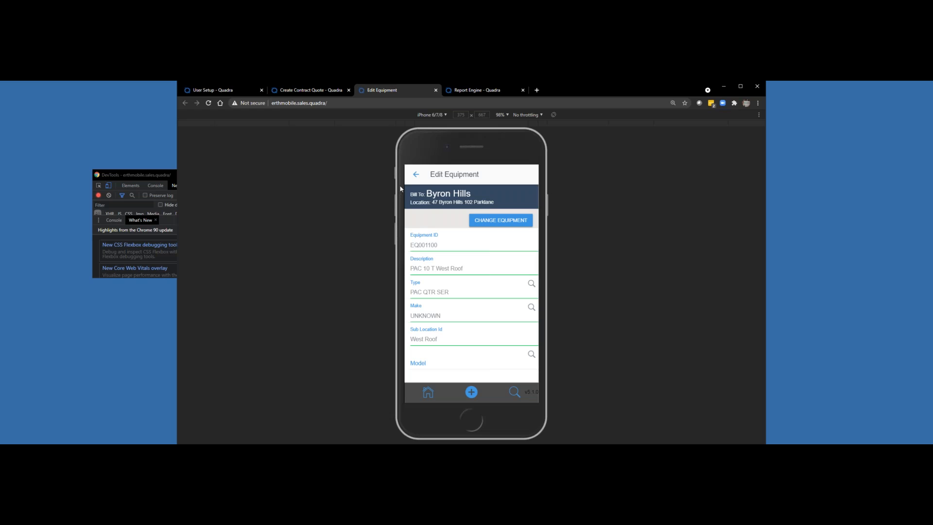
left_click(416, 174)
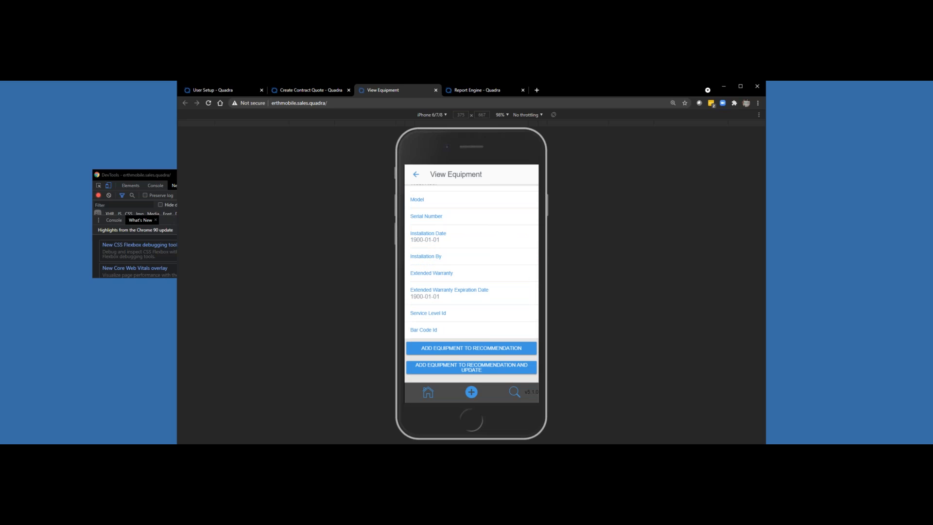
scroll(471, 283, "up", 4)
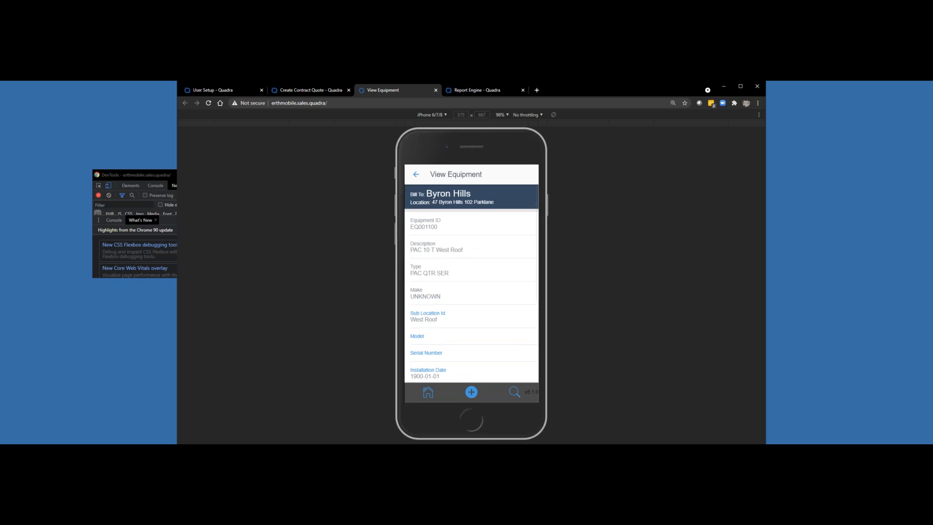
left_click(416, 174)
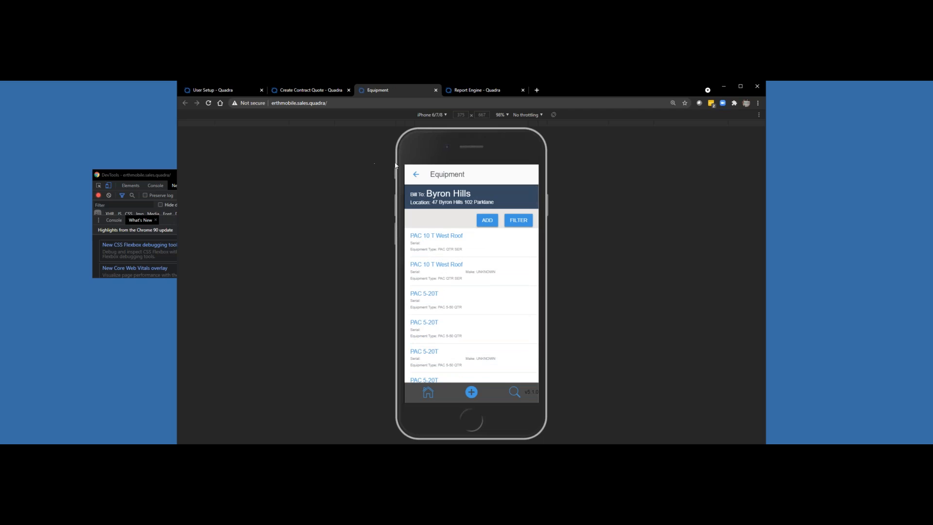
left_click(416, 174)
Step: Start adding an inventory item to the recommendation and search the inventory for "motor"
scroll(471, 283, "down", 5)
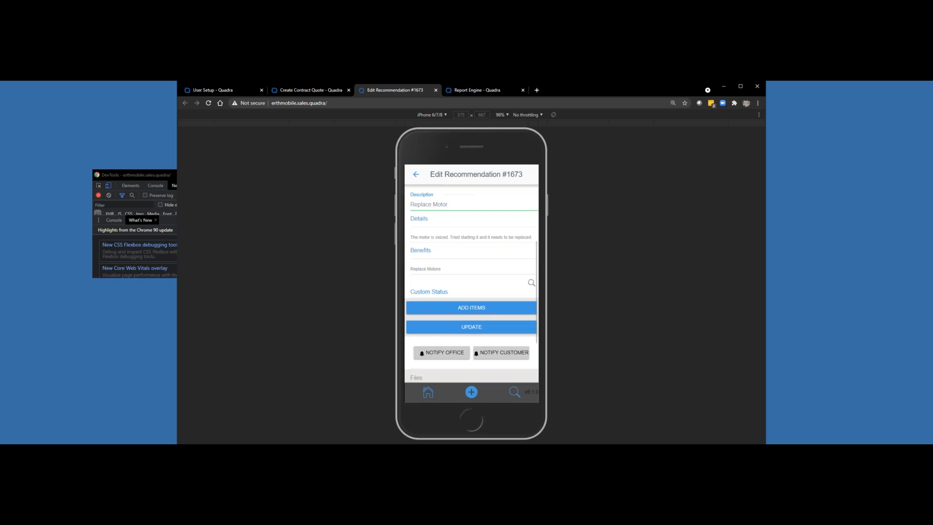
scroll(471, 284, "up", 3)
scroll(471, 284, "down", 2)
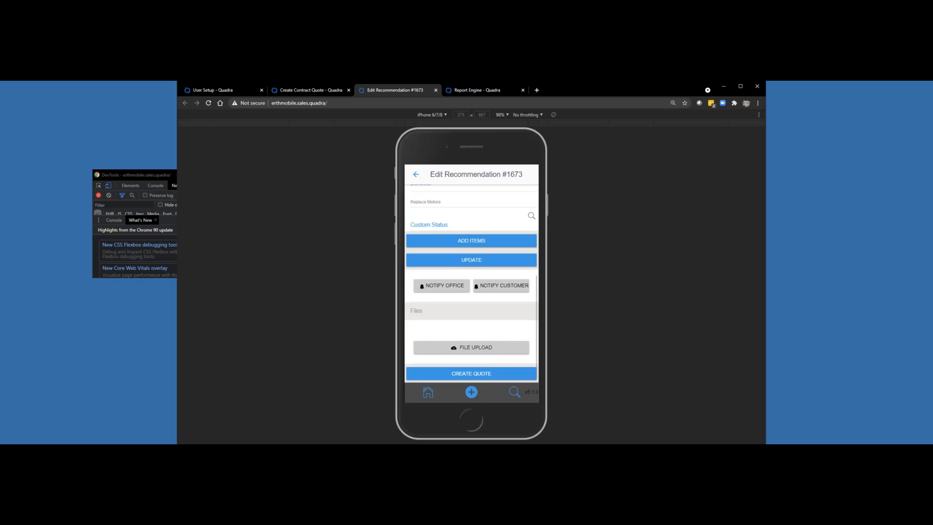
left_click(472, 236)
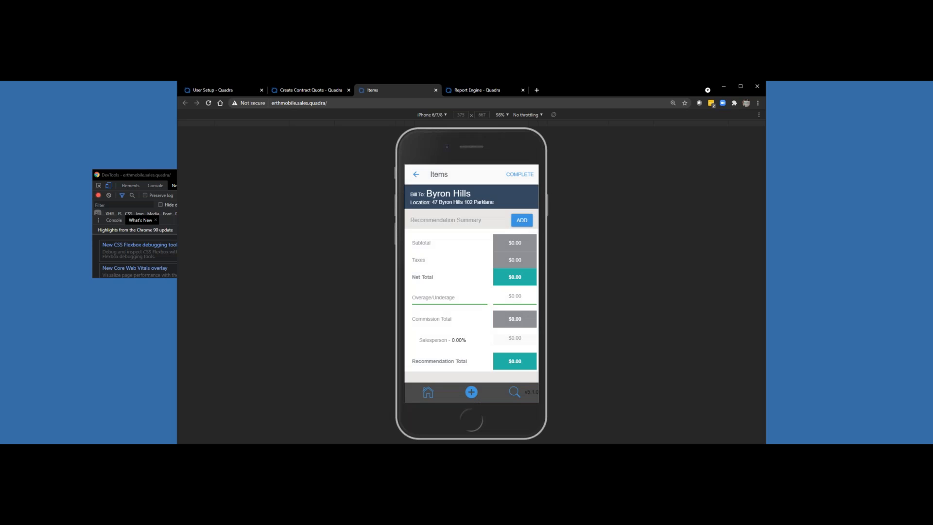
left_click(525, 217)
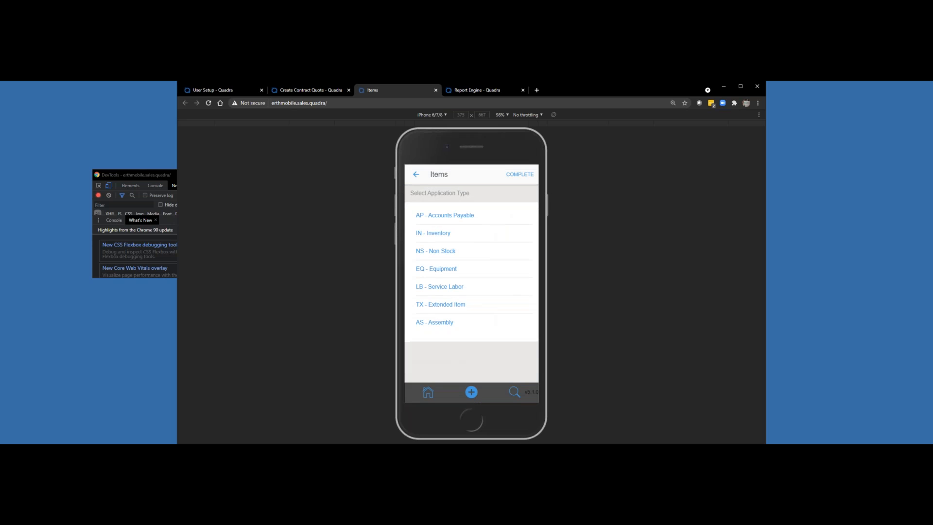
left_click(433, 232)
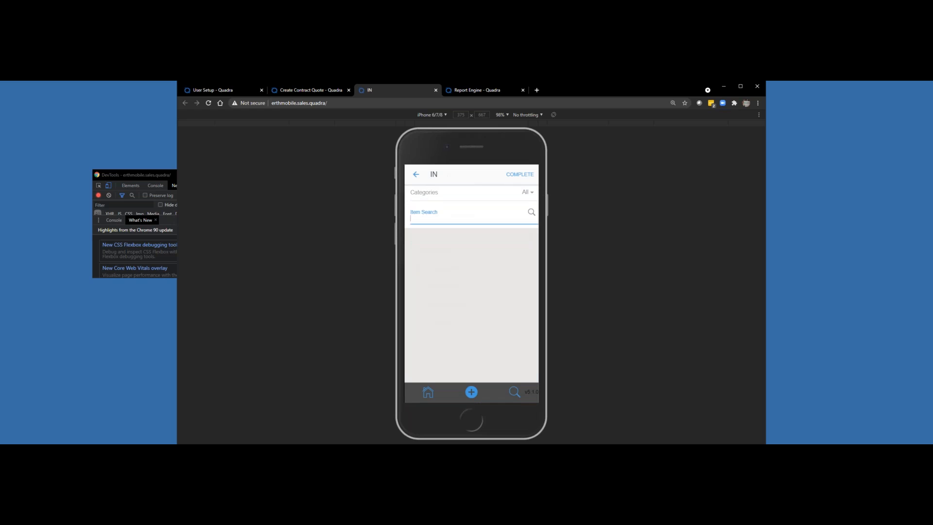
type("motor")
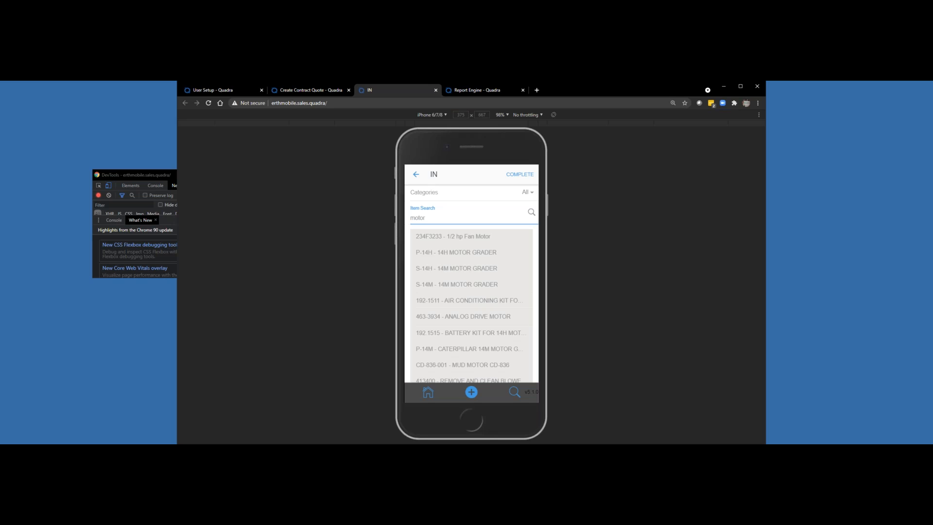
Step: Look through the motor search results and select the item 234F3233 - 1/2 hp Fan Motor
scroll(472, 296, "down", 3)
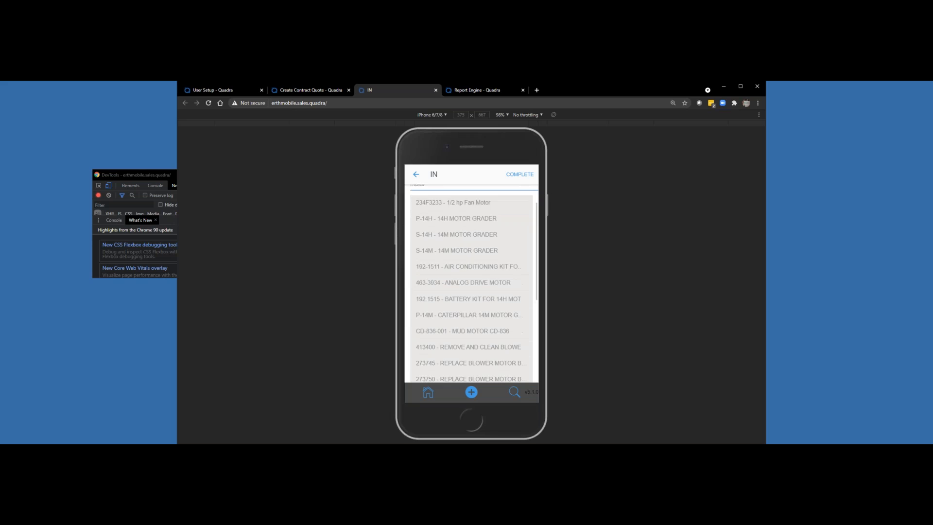
scroll(472, 296, "down", 3)
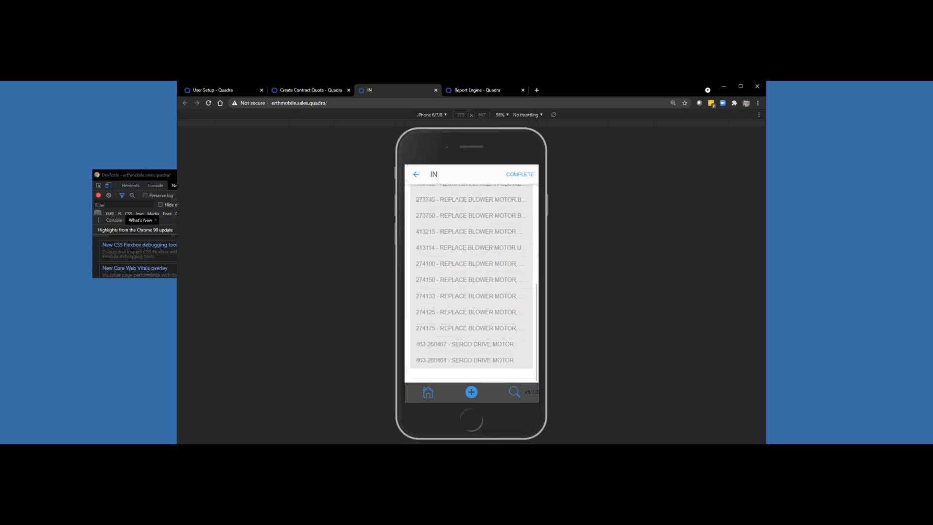
scroll(472, 296, "up", 5)
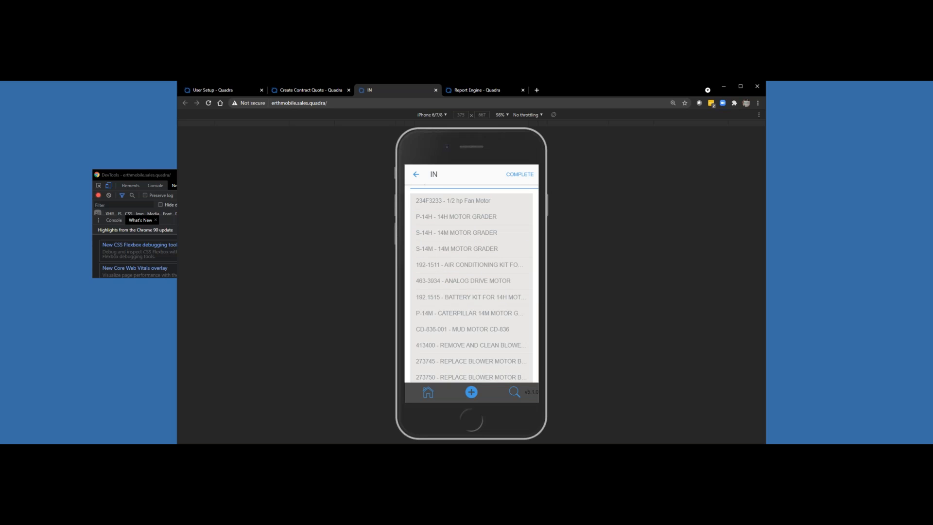
scroll(472, 296, "up", 1)
scroll(472, 296, "down", 1)
scroll(472, 296, "up", 1)
left_click(462, 237)
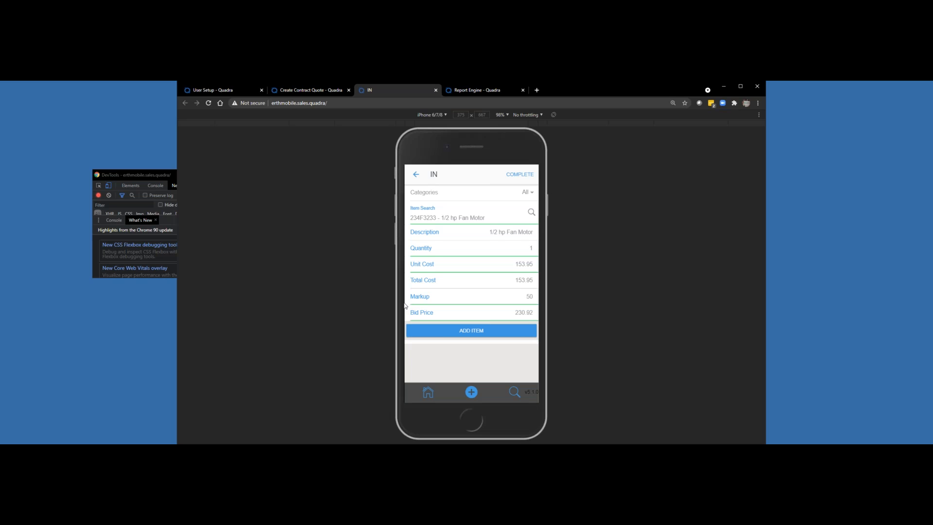
Step: Examine the highlighted field technician's Service Call Quoting Permissions in User Setup, and switch back to the mobile item form
left_click(234, 90)
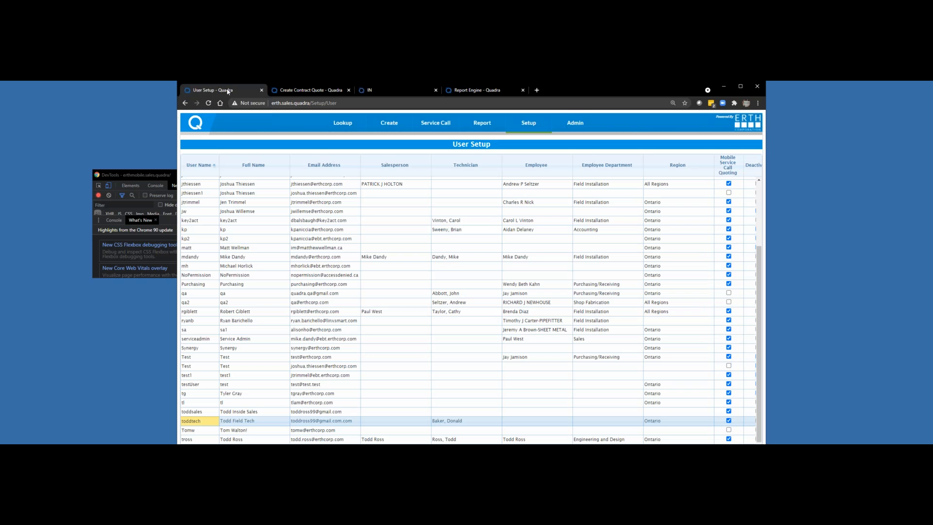
double_click(207, 420)
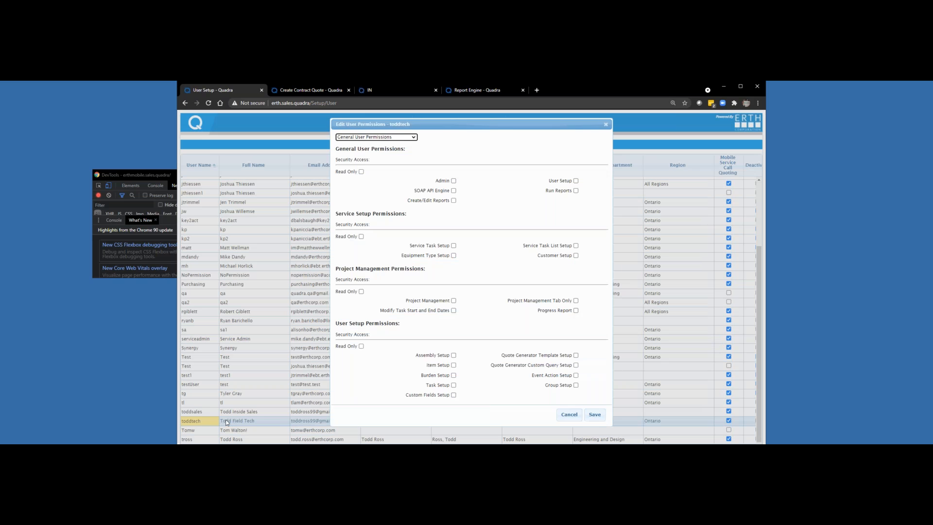
left_click(401, 137)
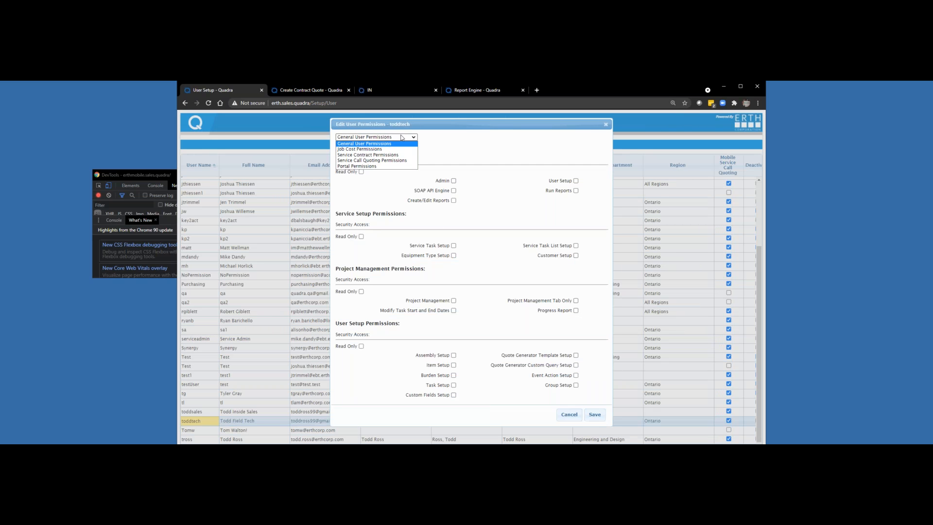
left_click(380, 161)
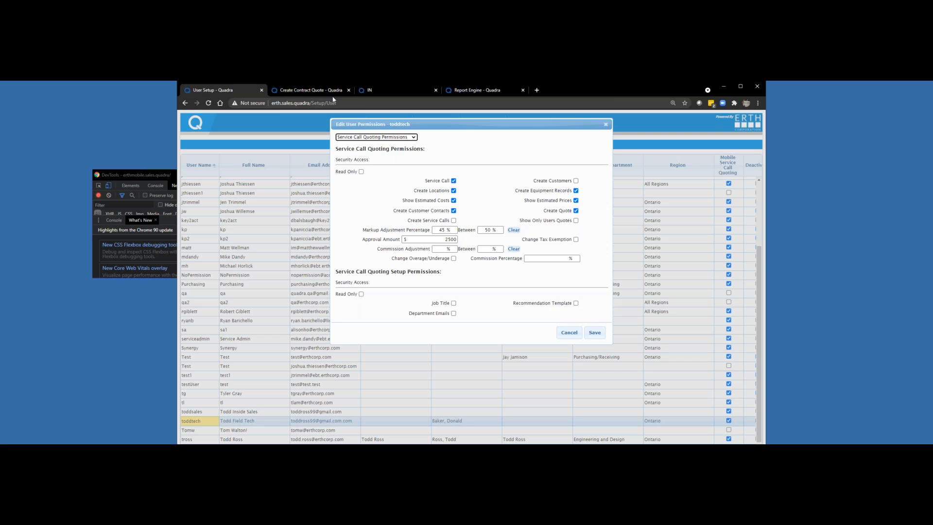
left_click(295, 92)
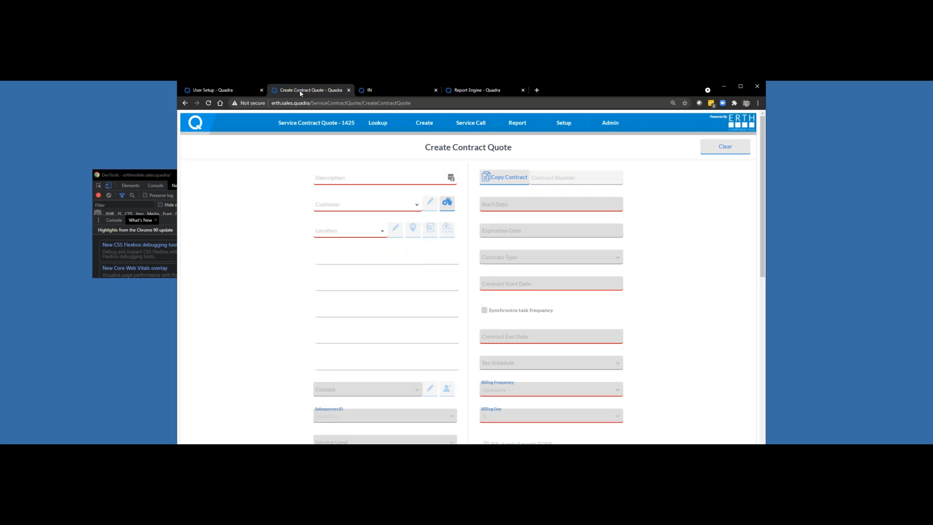
left_click(392, 89)
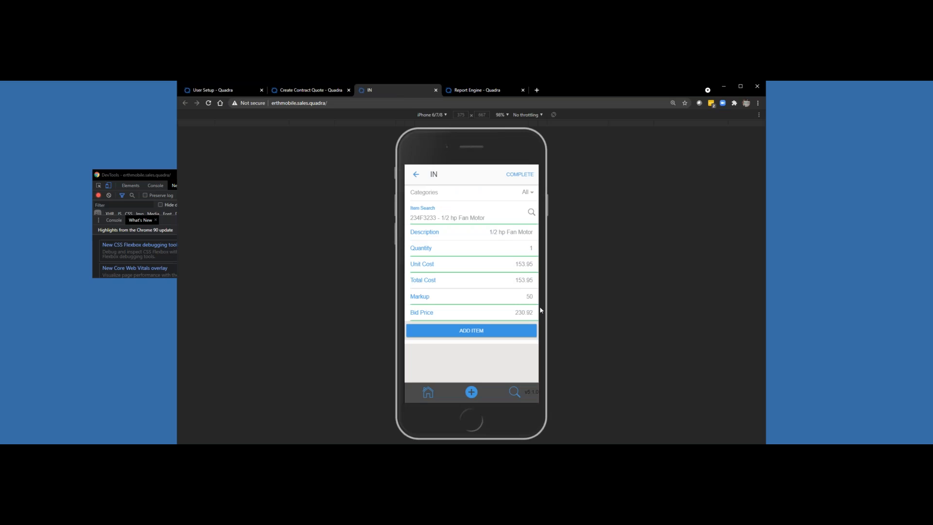
Step: Add the selected fan motor to the recommendation, plus the V-BRACKET inventory item found by searching "brack"
left_click(472, 330)
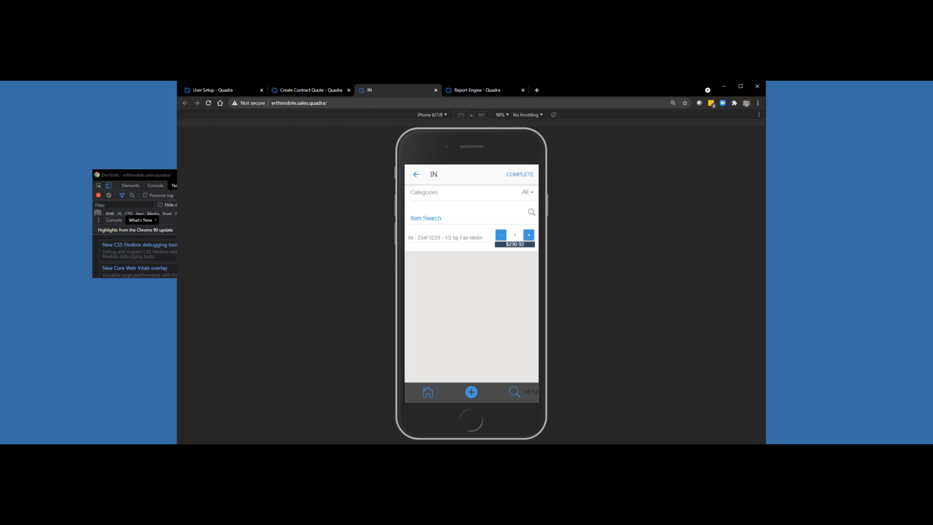
left_click(425, 218)
type("brack")
left_click(451, 284)
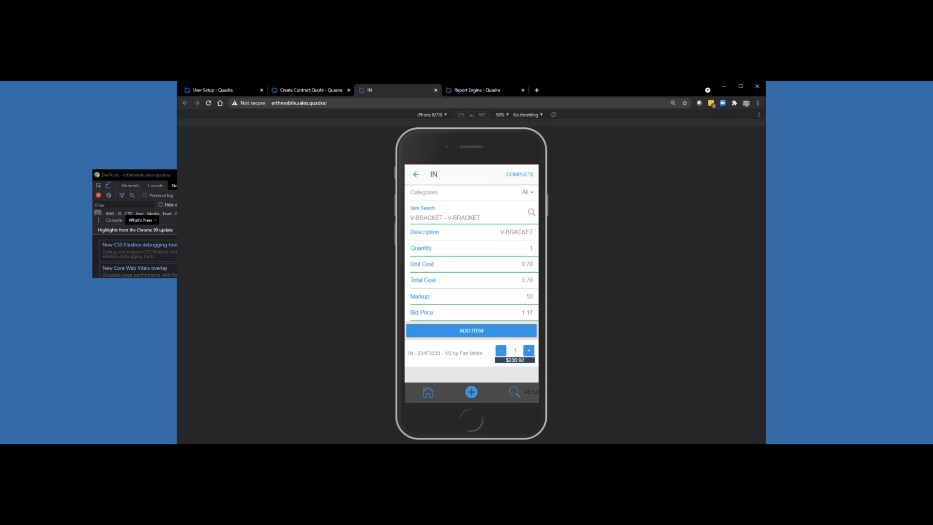
left_click(471, 330)
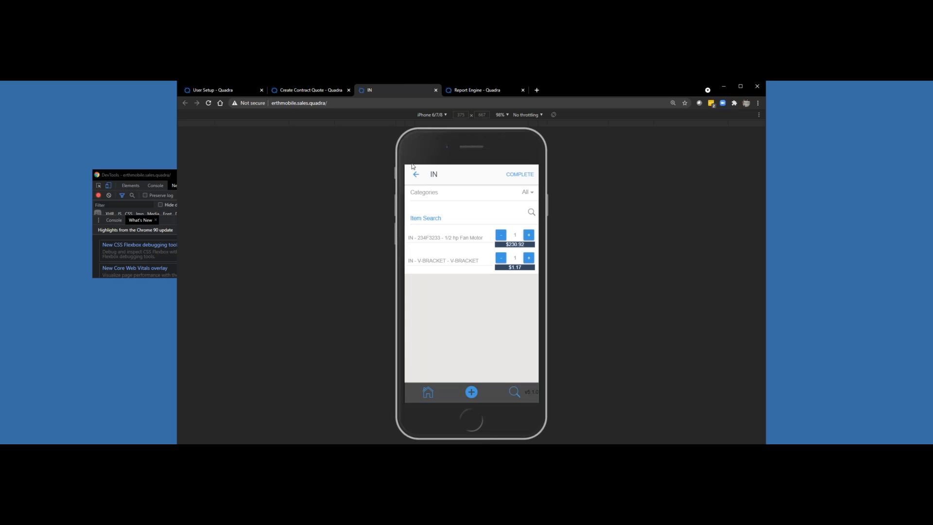
Step: Add a Supervising Technician service labor item with a quantity of 4 to the recommendation
left_click(415, 173)
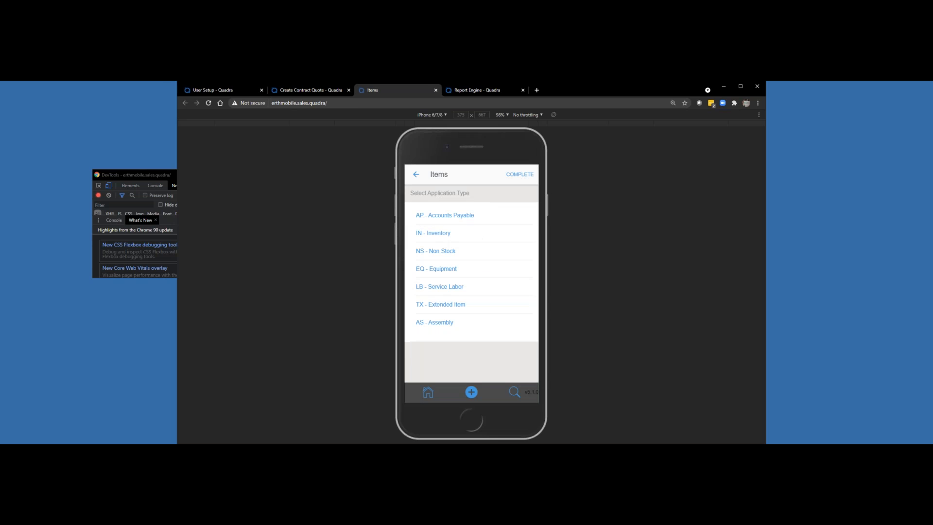
left_click(439, 286)
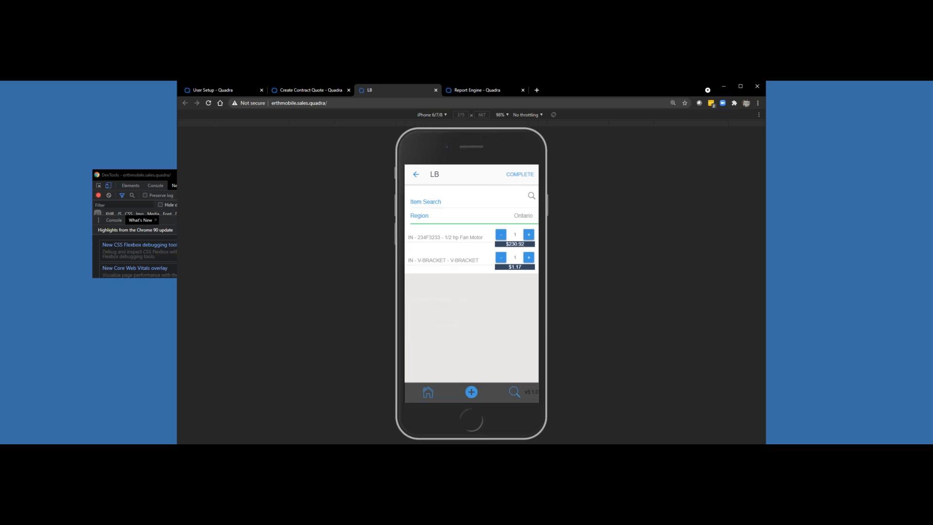
left_click(531, 195)
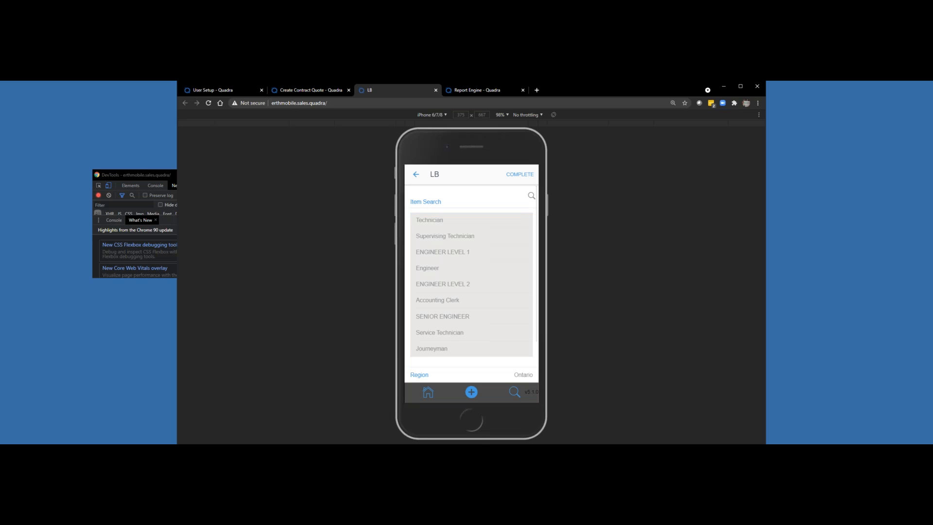
left_click(436, 236)
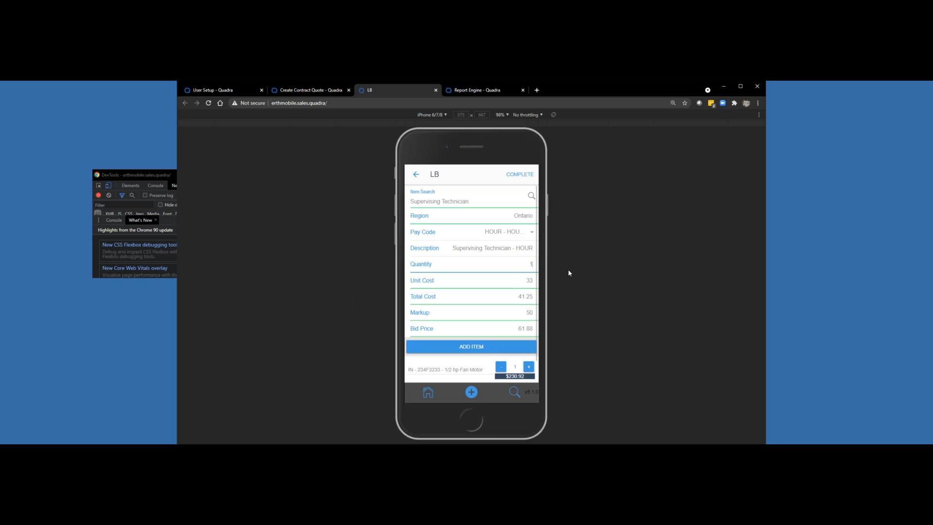
key("BackSpace")
type("4")
left_click(471, 347)
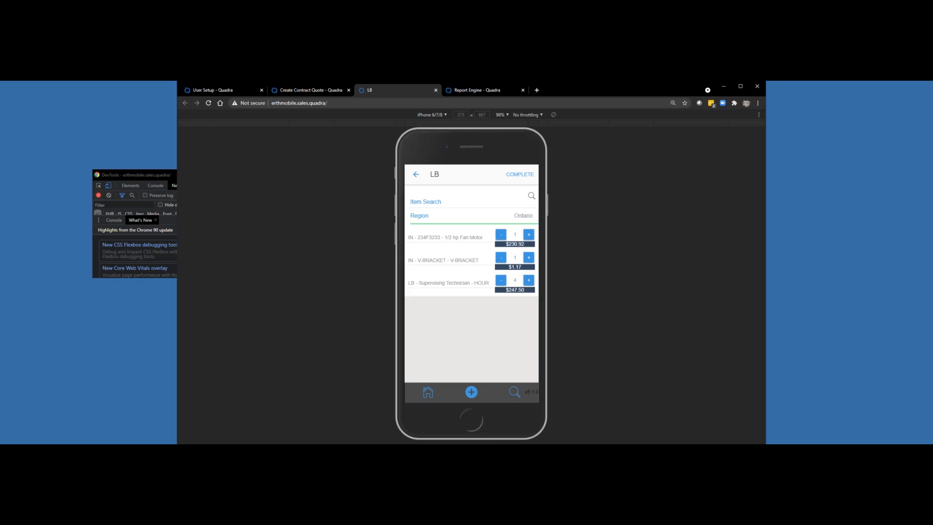
Step: Complete the item selection and return to the recommendation's item and notification options
left_click(416, 174)
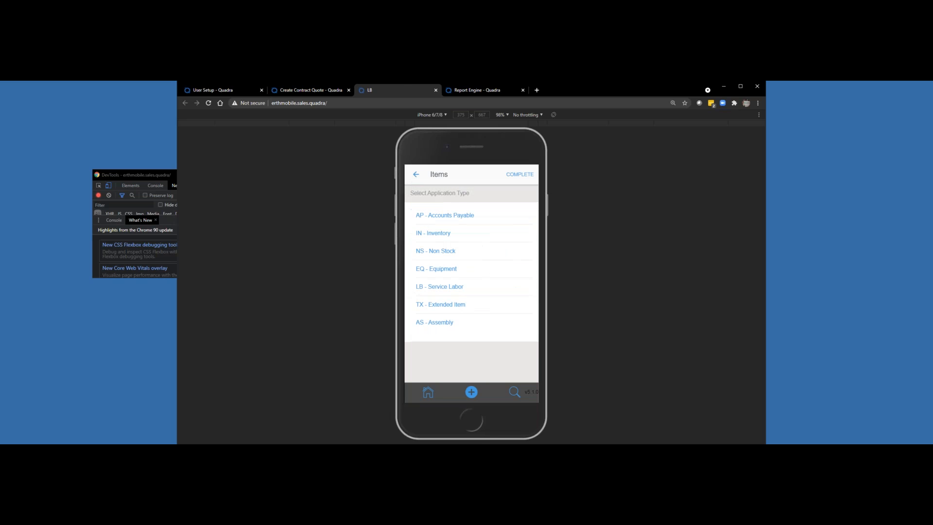
left_click(520, 174)
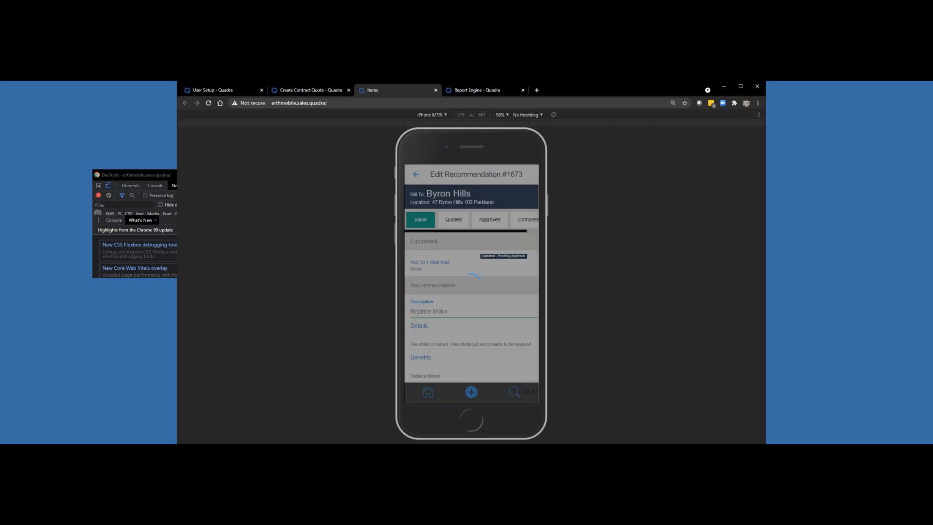
scroll(488, 298, "down", 4)
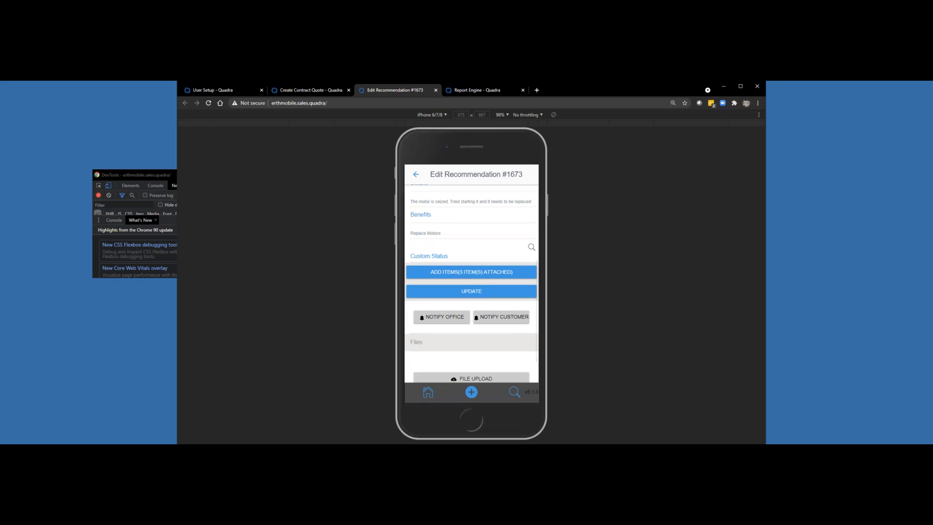
Step: Upload the image faceplace.jpg to the recommendation's files
scroll(472, 284, "down", 2)
left_click(471, 341)
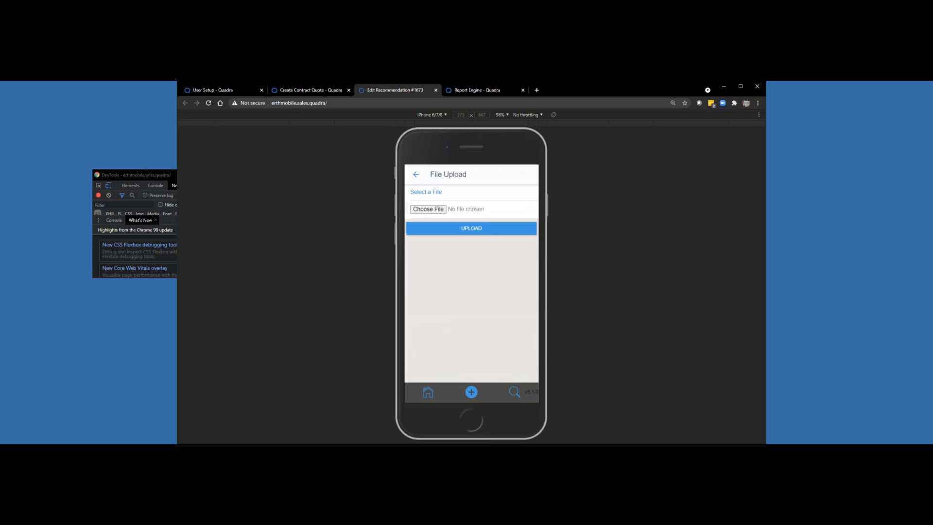
left_click(437, 228)
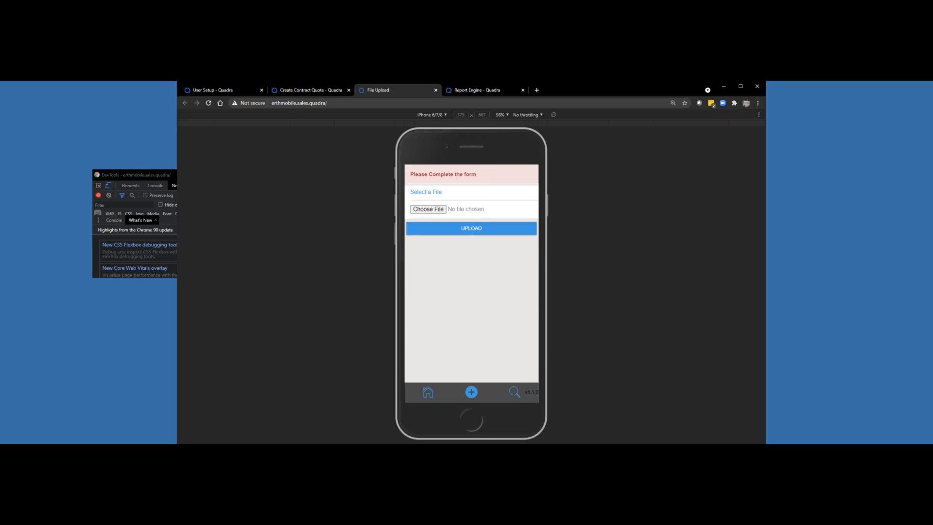
left_click(434, 210)
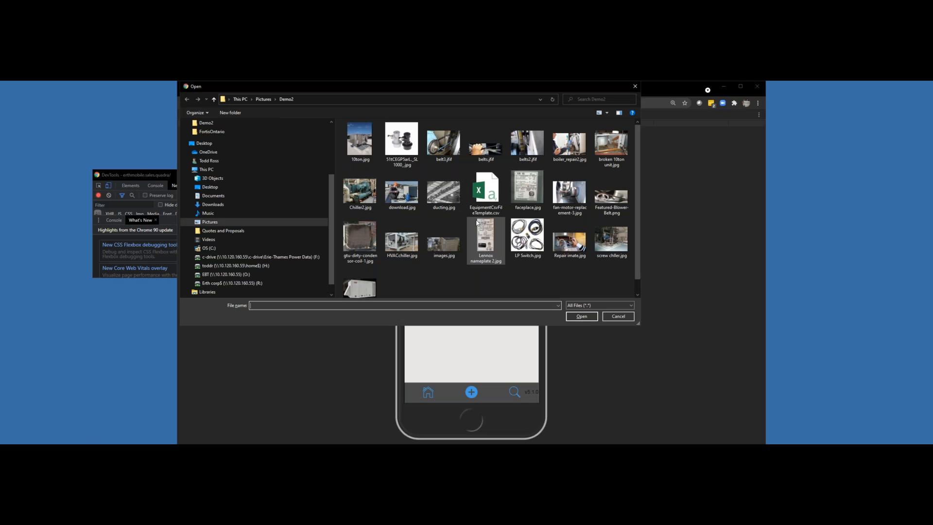
left_click(525, 194)
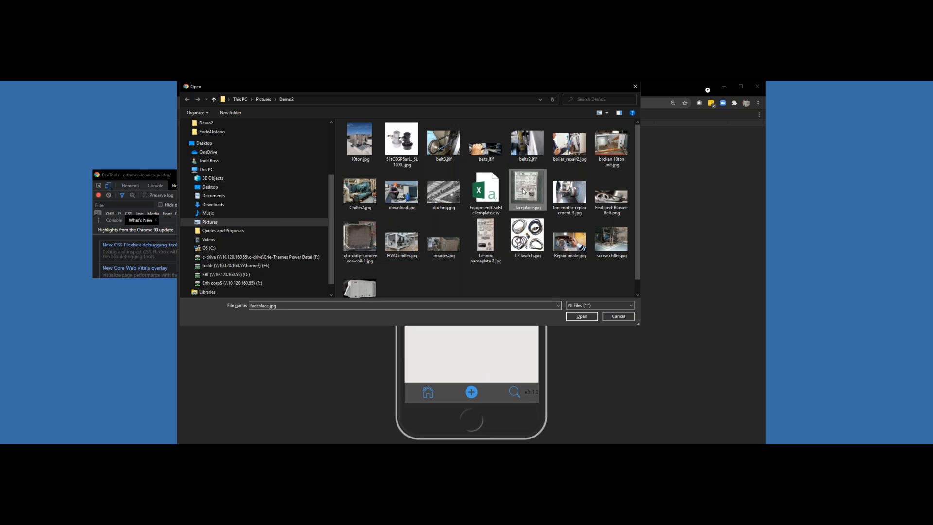
left_click(576, 316)
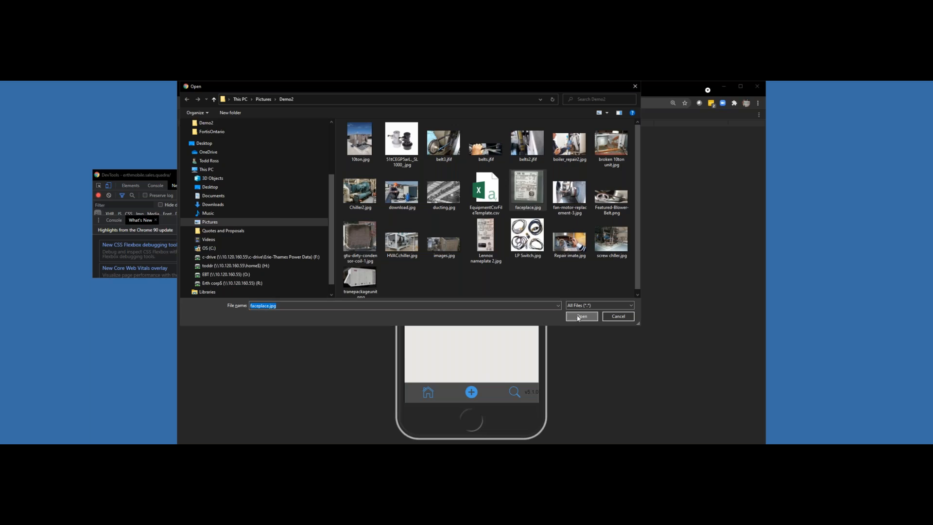
left_click(471, 228)
Step: Upload the fan-motor-replacement-3.jpg photo as another file on the recommendation
scroll(471, 283, "down", 4)
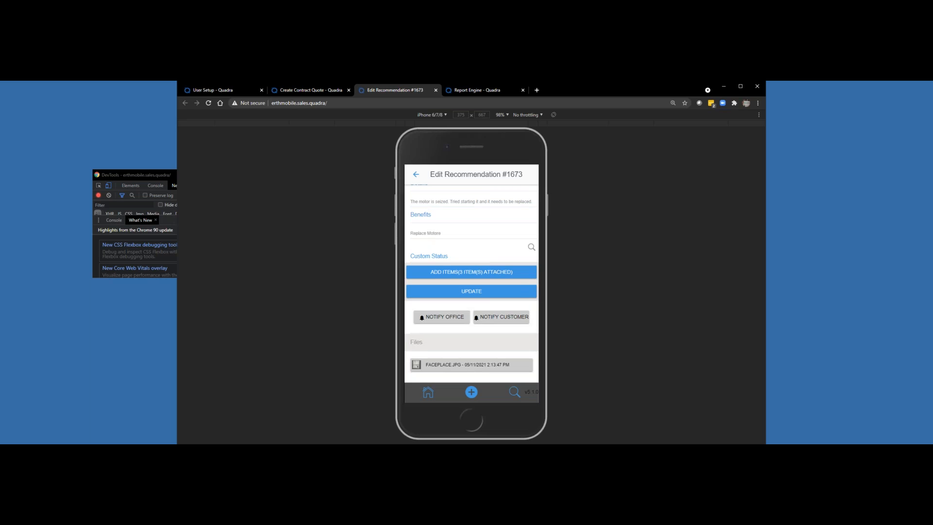
scroll(472, 283, "down", 2)
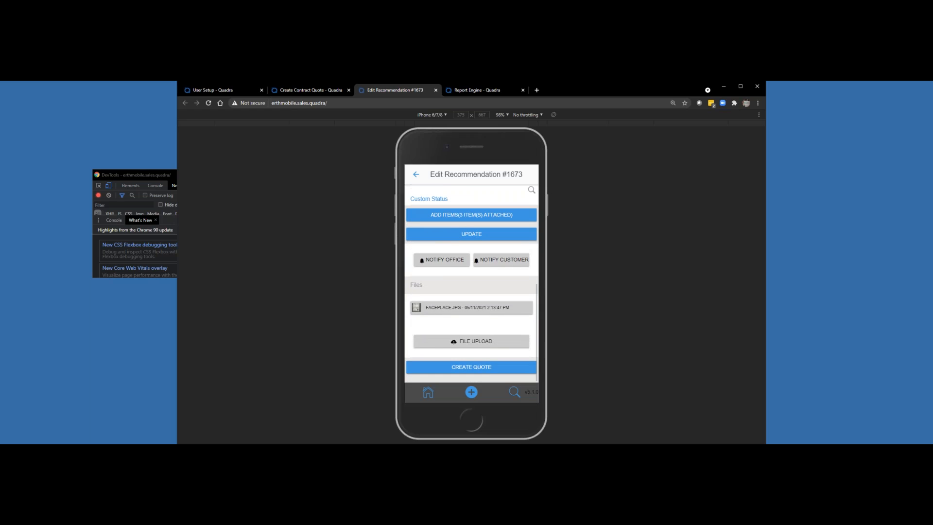
left_click(470, 340)
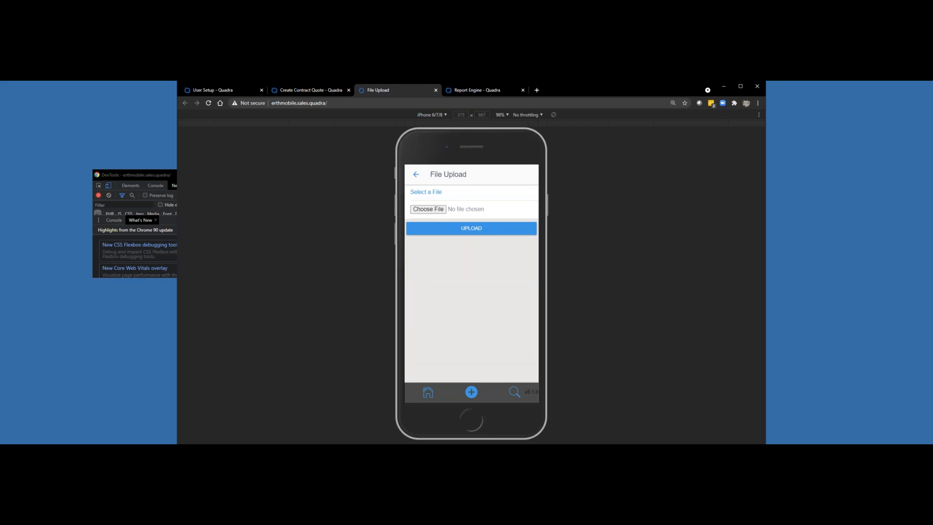
left_click(434, 211)
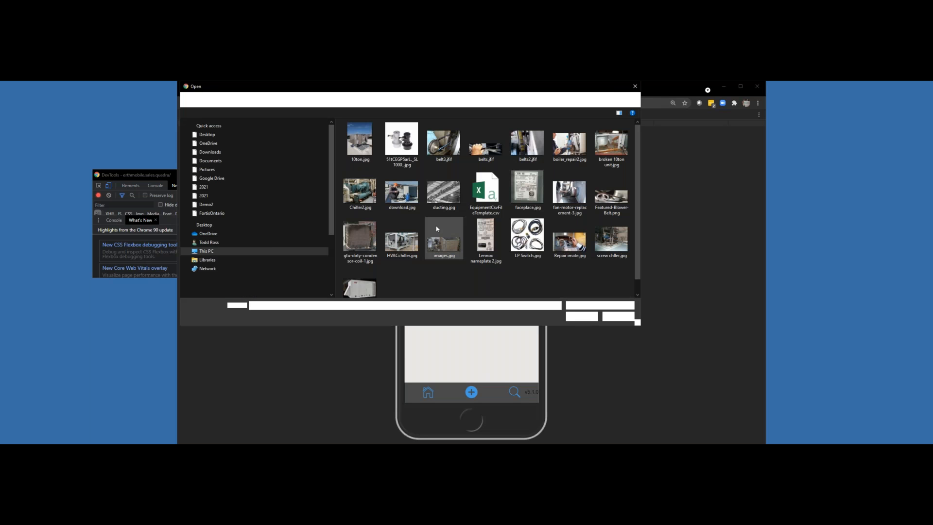
left_click(578, 188)
left_click(581, 318)
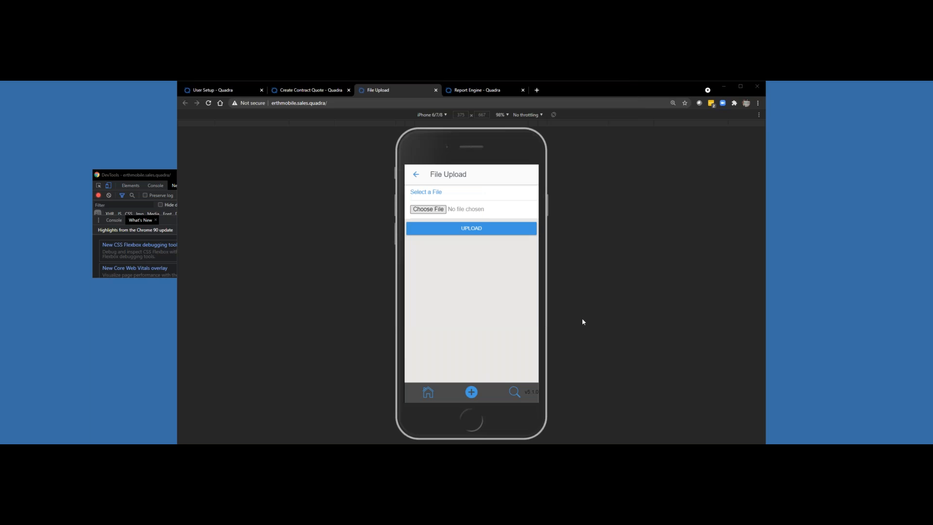
left_click(471, 228)
Step: Notify the office about the Replace Motor recommendation
scroll(472, 282, "down", 1)
scroll(453, 304, "down", 2)
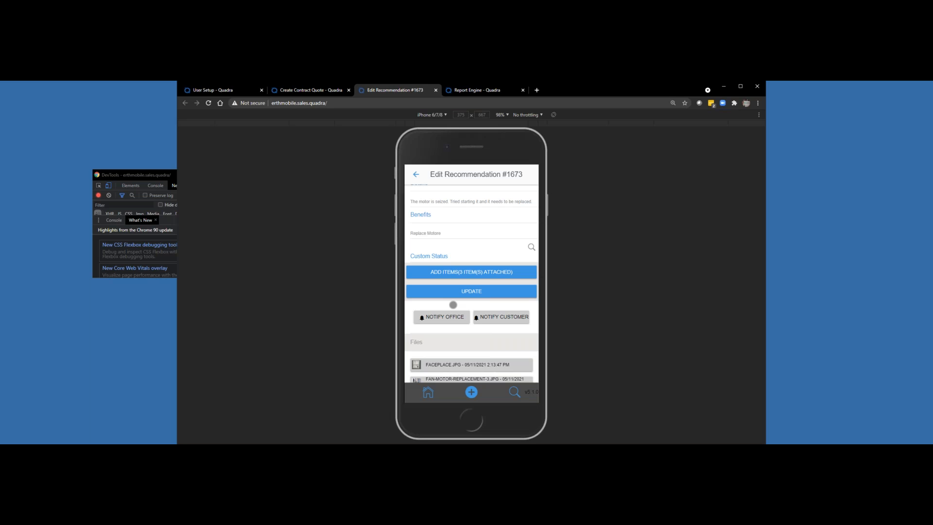
left_click(452, 316)
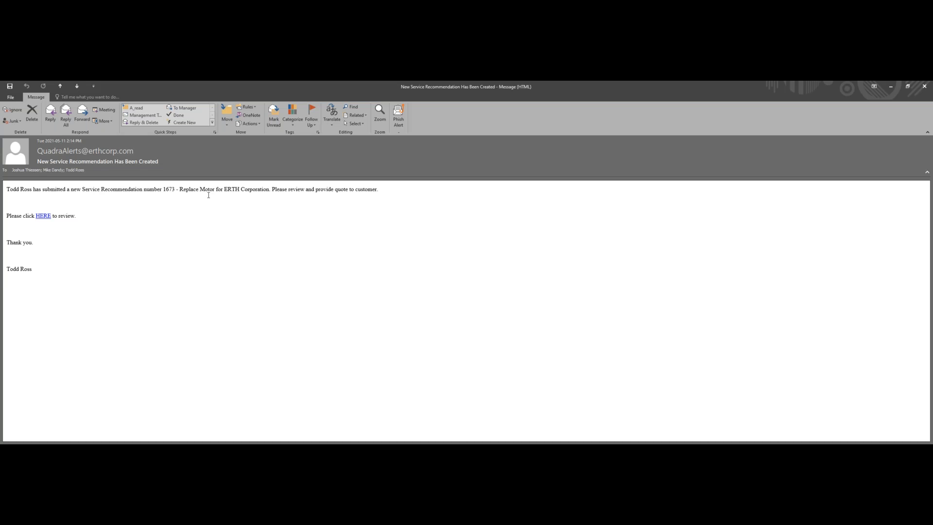
Step: Follow the review link in the notification email and open the Replace Motor recommendation from the pending recommendations
left_click(44, 217)
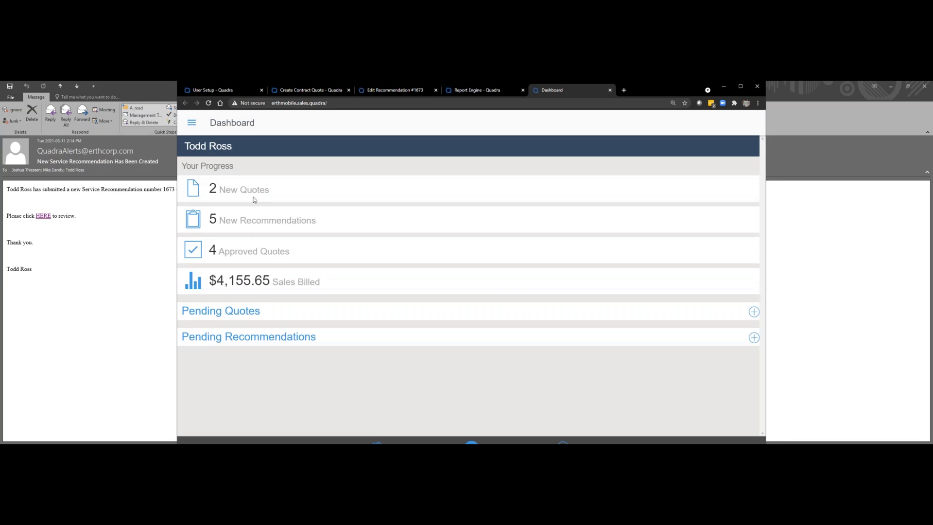
left_click(257, 339)
scroll(390, 333, "down", 2)
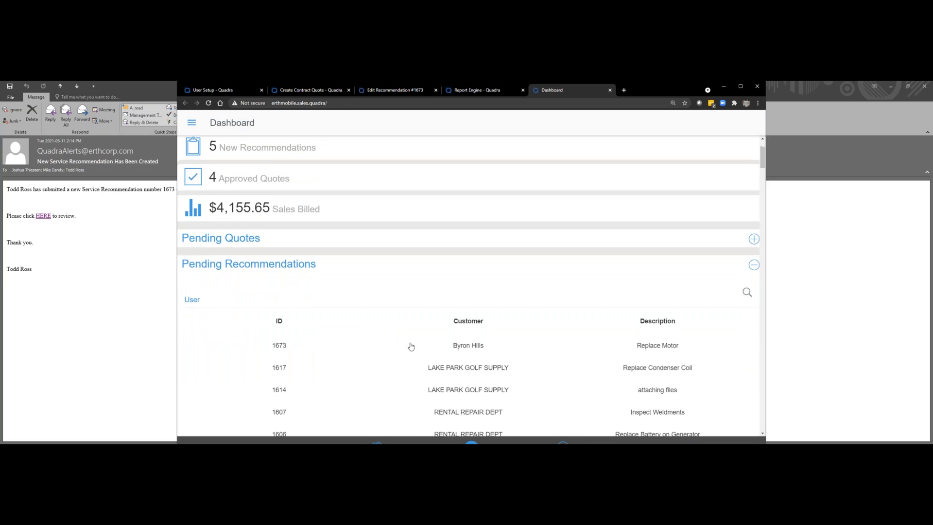
left_click(467, 346)
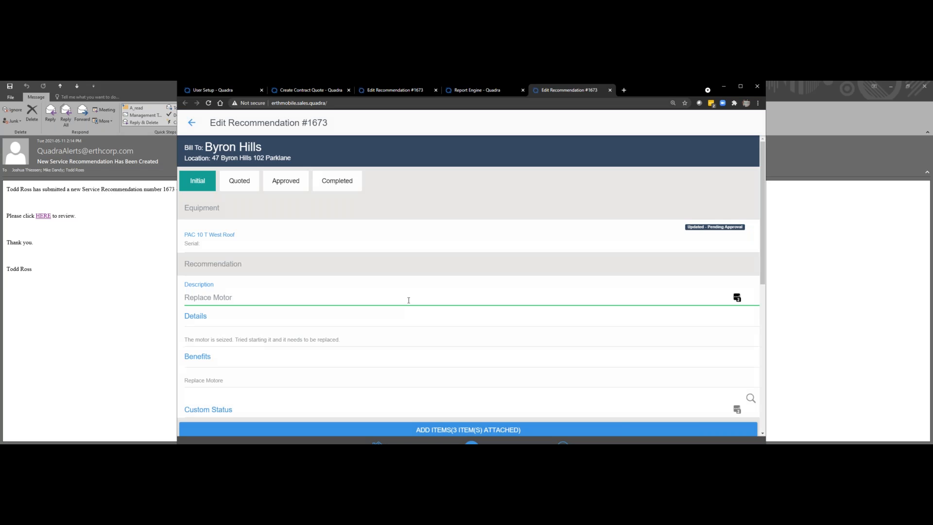
Step: Examine the recommendation's details, notification history and files, view the attached faceplace.jpg image, and return to the recommendation
scroll(426, 297, "down", 4)
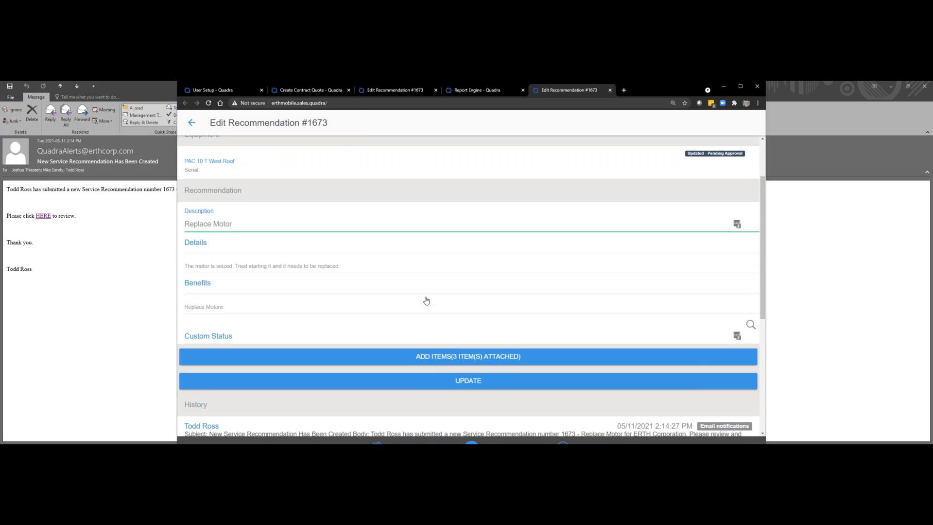
scroll(352, 311, "down", 2)
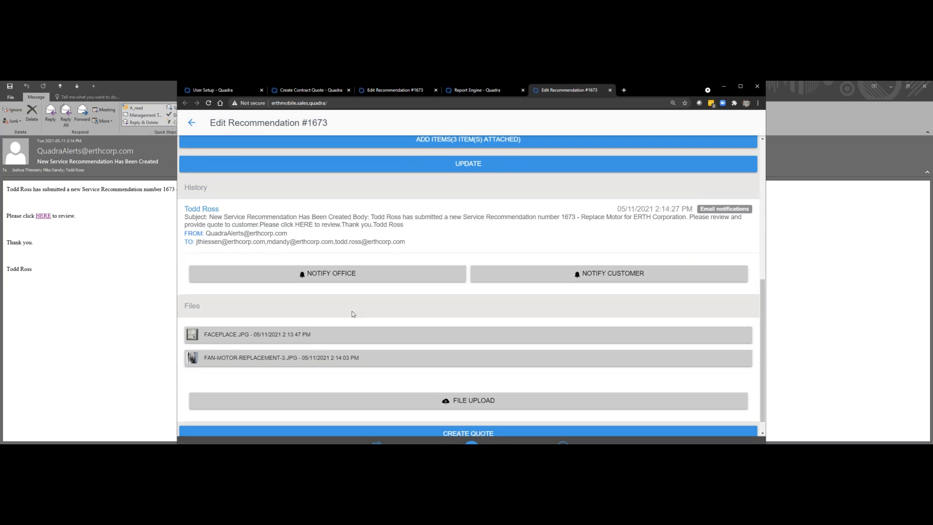
scroll(282, 340, "up", 2)
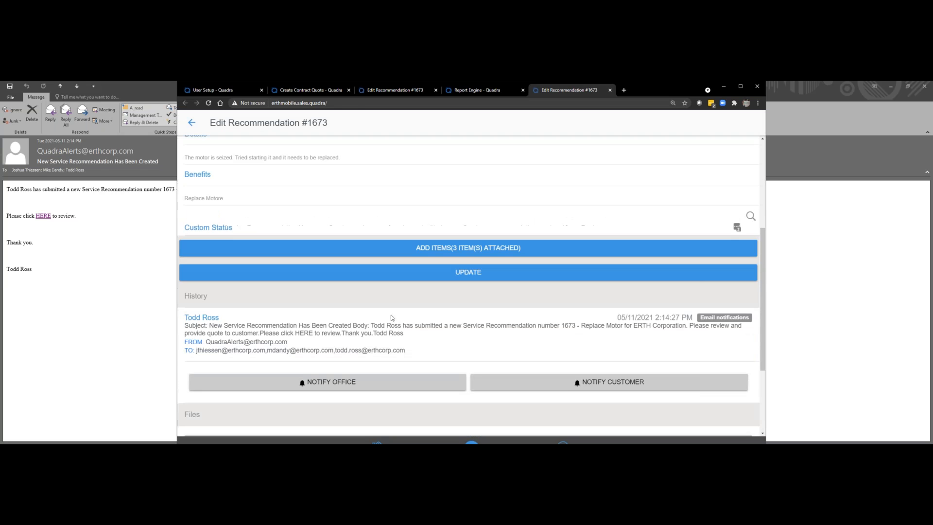
scroll(254, 416, "down", 1)
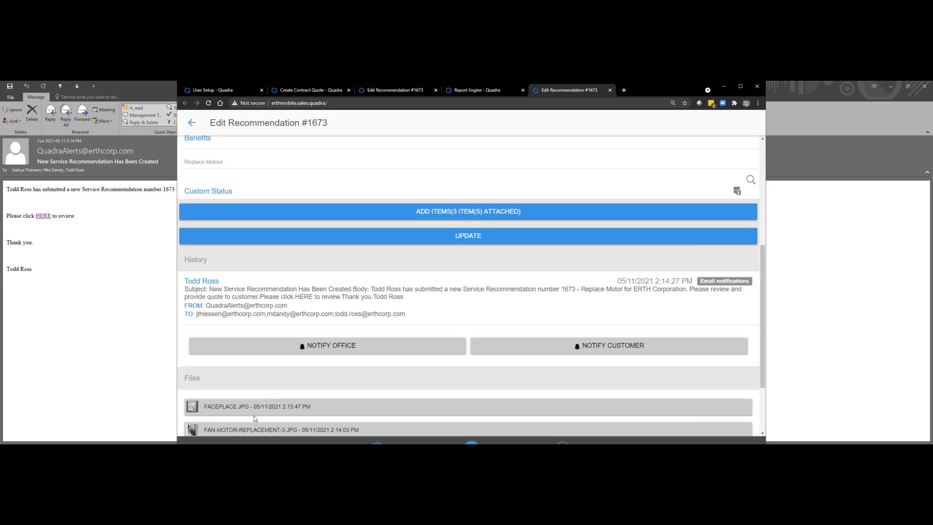
scroll(272, 369, "down", 2)
left_click(279, 335)
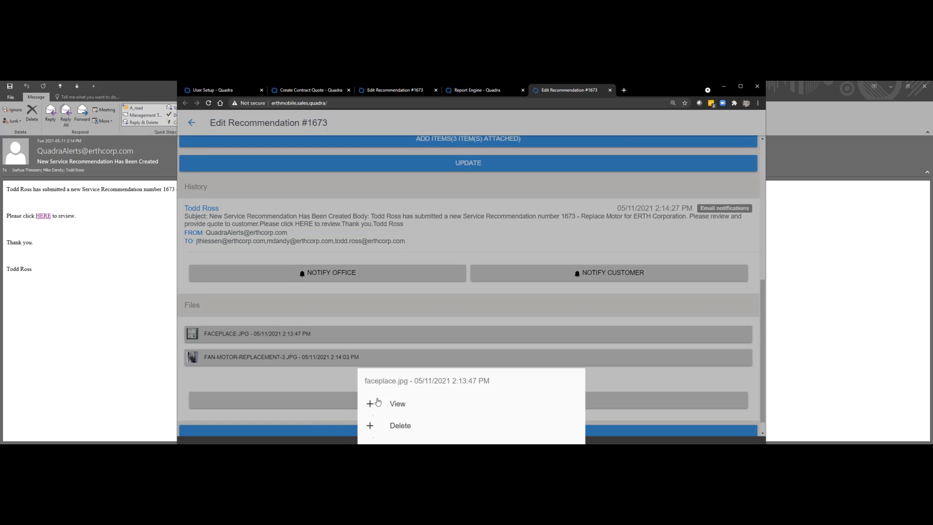
left_click(400, 404)
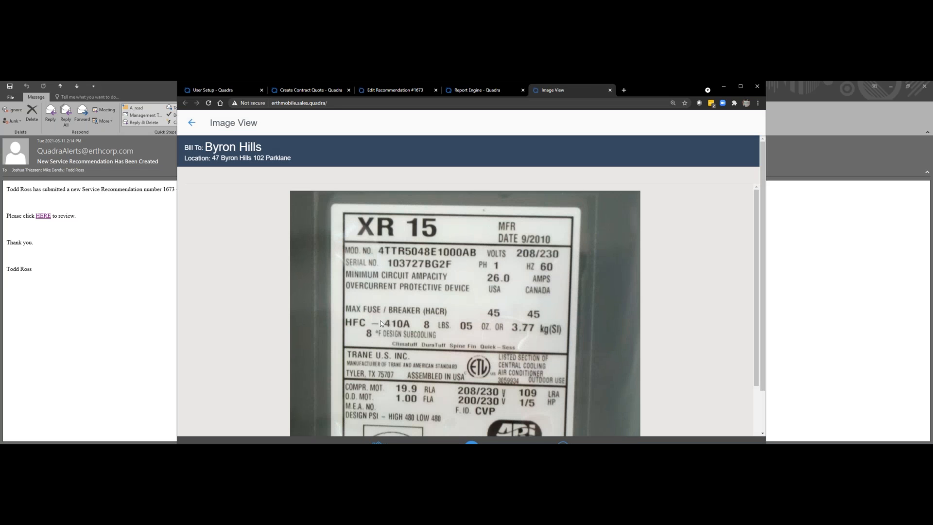
scroll(453, 321, "down", 2)
scroll(454, 321, "up", 1)
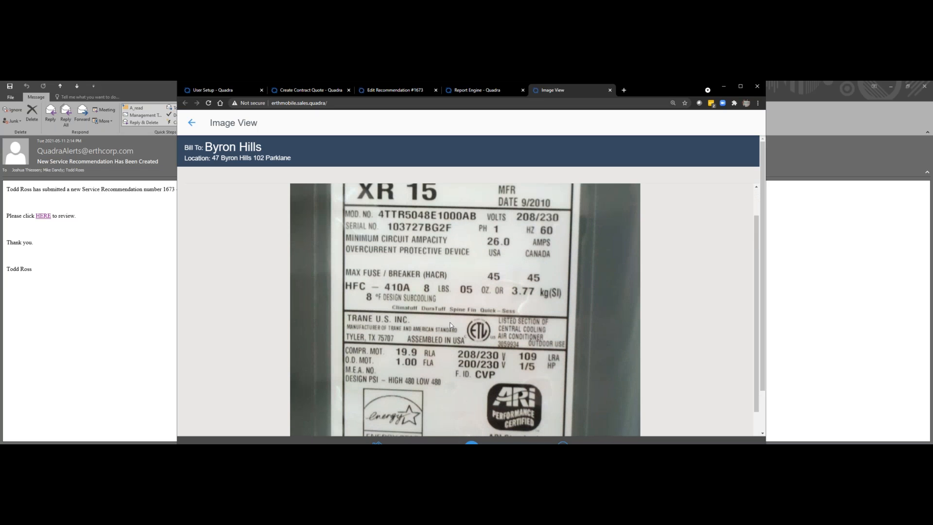
scroll(450, 325, "up", 1)
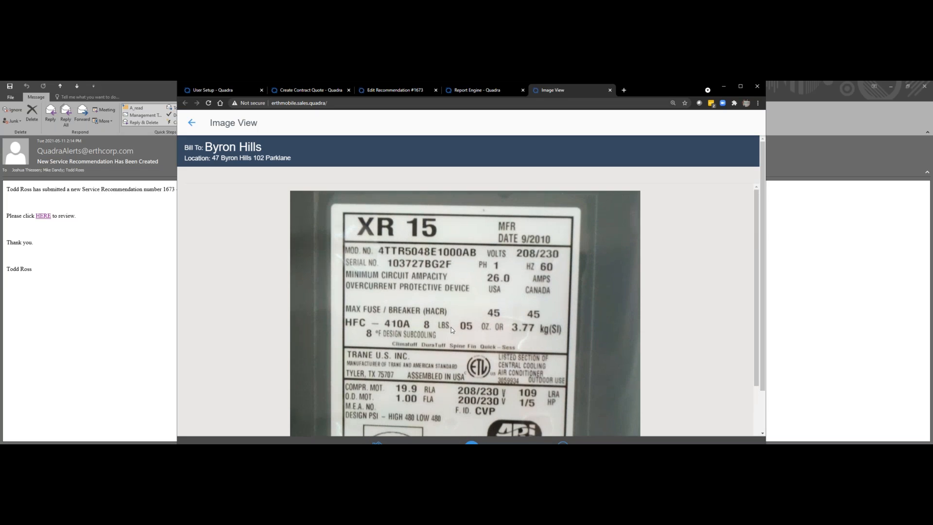
left_click(190, 123)
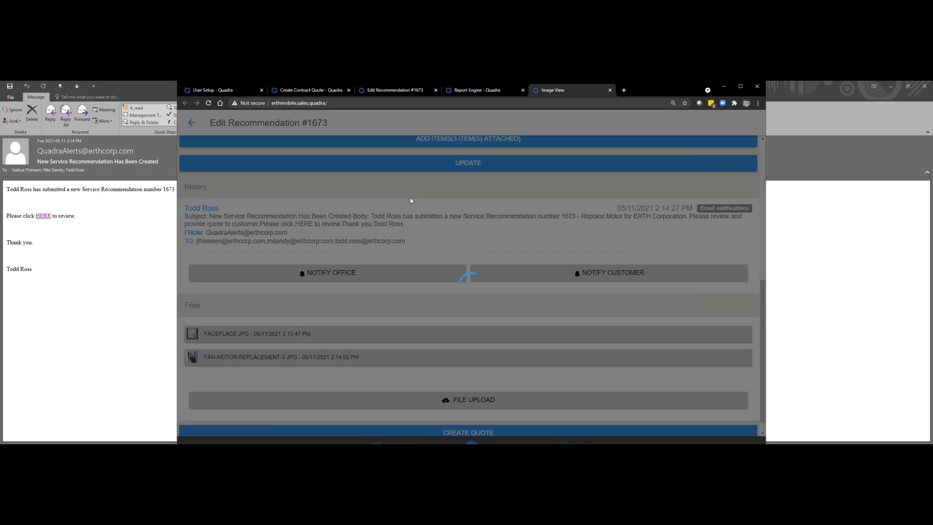
Step: Open the recommendation's attached items and add the 18" V-BELT inventory item found by searching "belt", with a quantity of 1
scroll(410, 273, "up", 2)
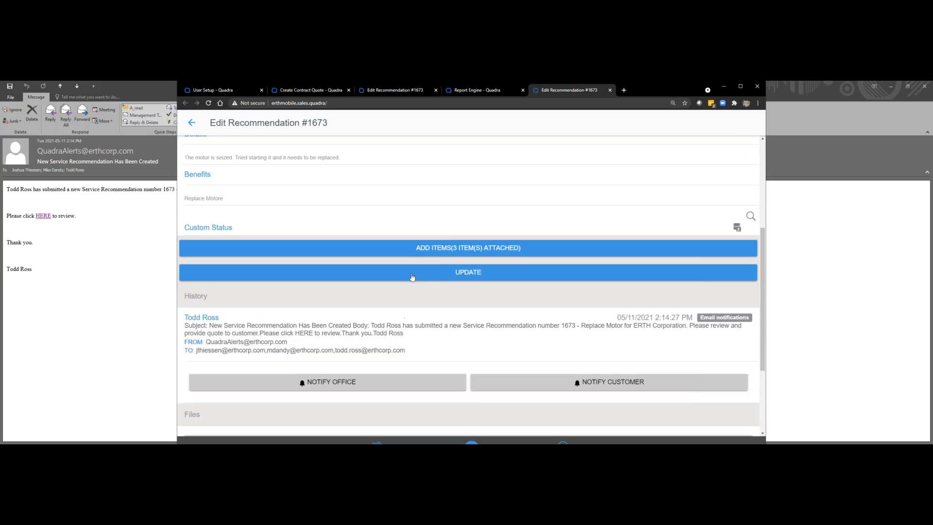
left_click(437, 250)
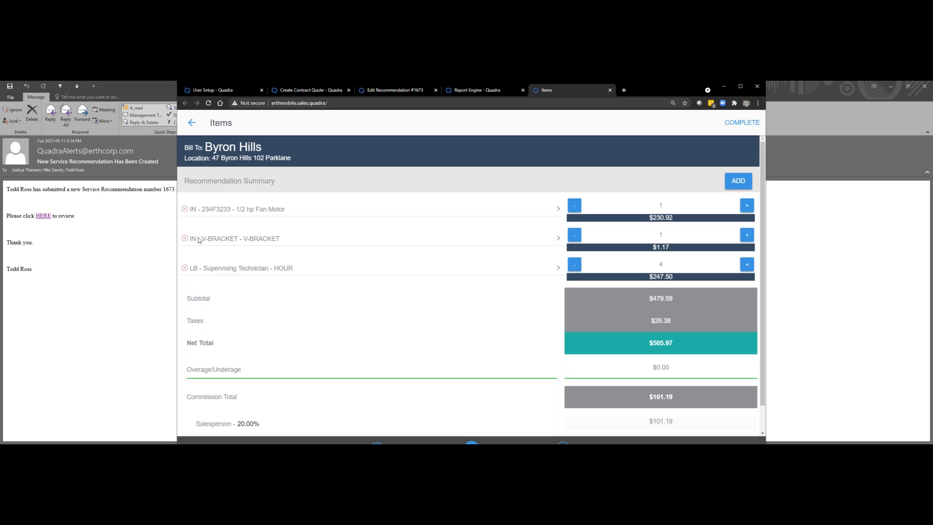
left_click(737, 183)
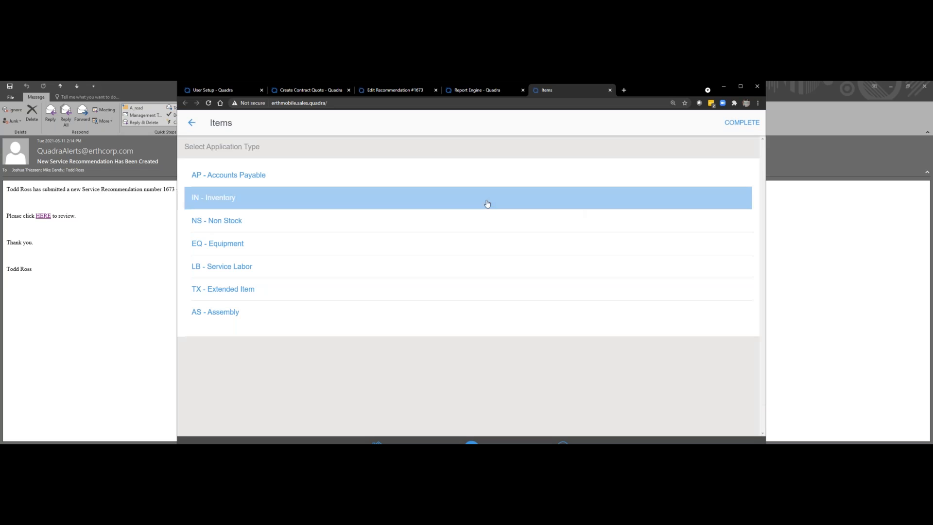
left_click(301, 207)
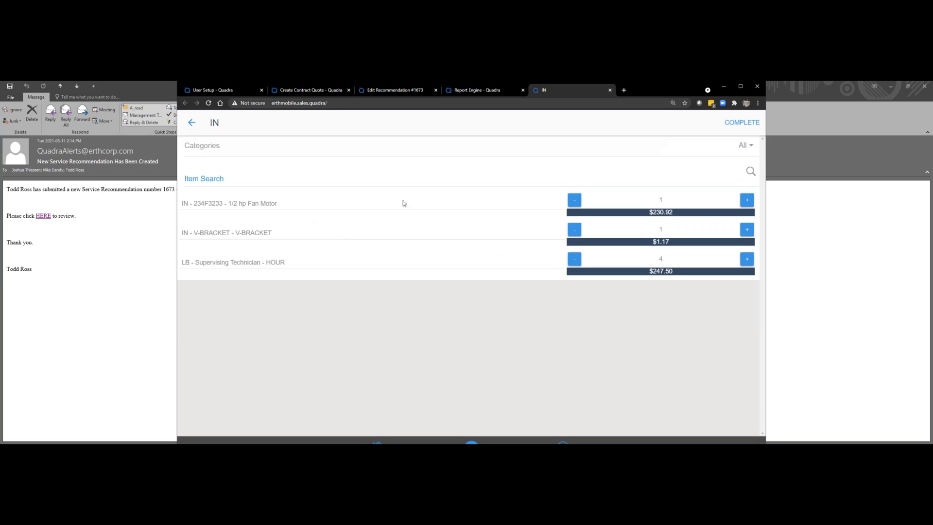
left_click(322, 175)
type("b")
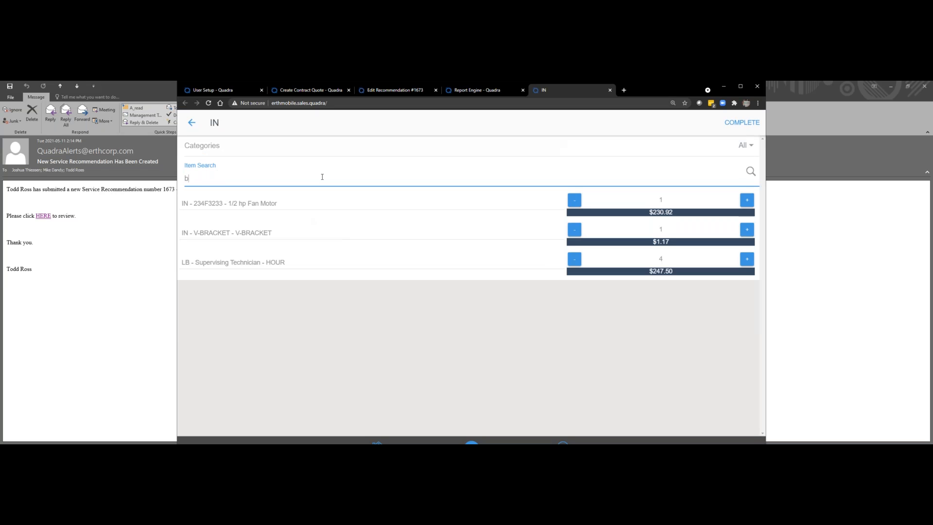
type("elt")
left_click(255, 223)
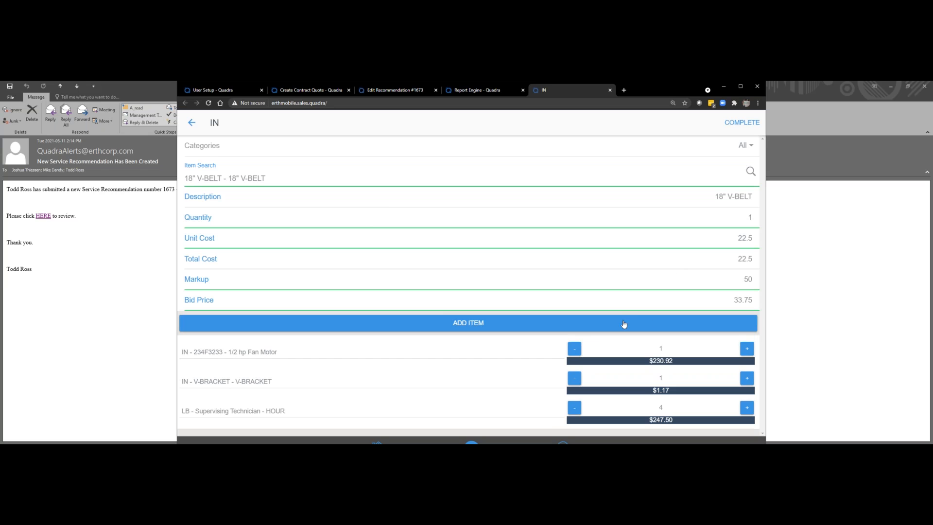
left_click(624, 324)
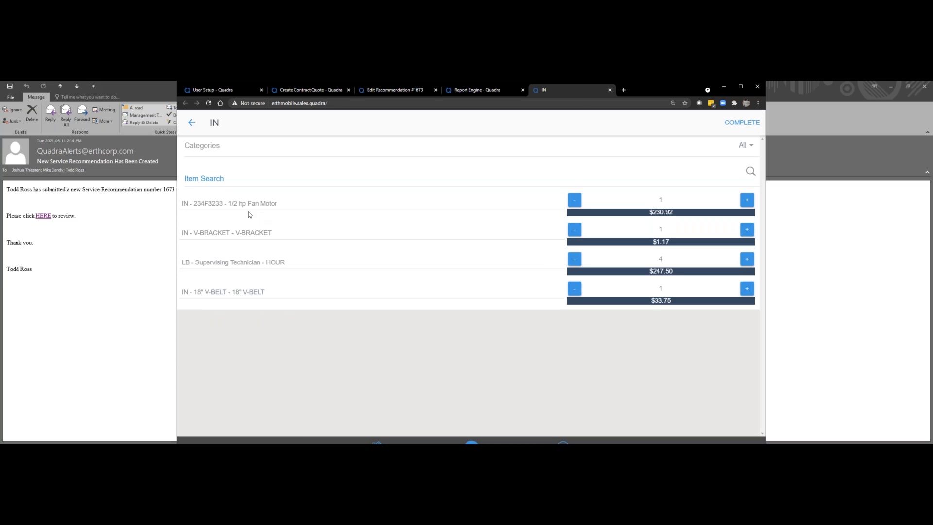
Step: Add the Travel - Travel Time extended item, found by searching "travel", with a quantity of 1, and complete the item selection
left_click(192, 124)
left_click(210, 291)
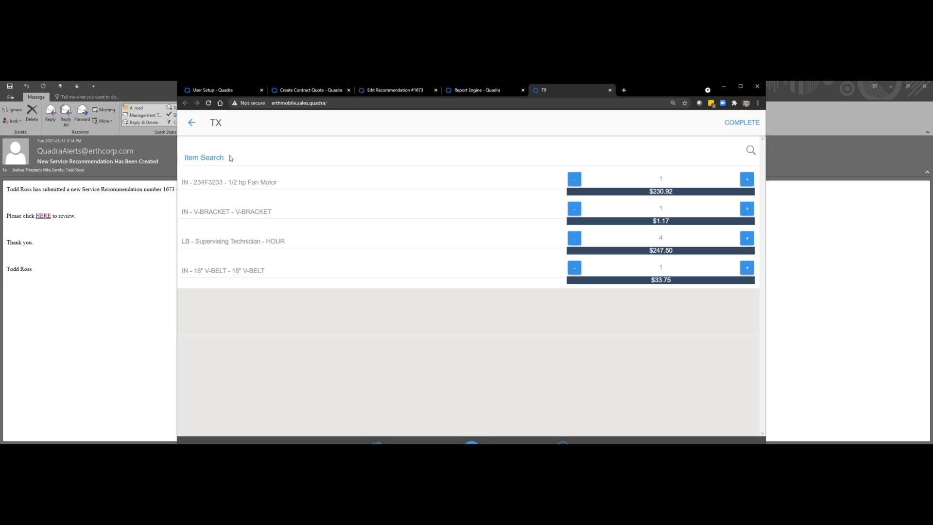
left_click(226, 157)
type("trip")
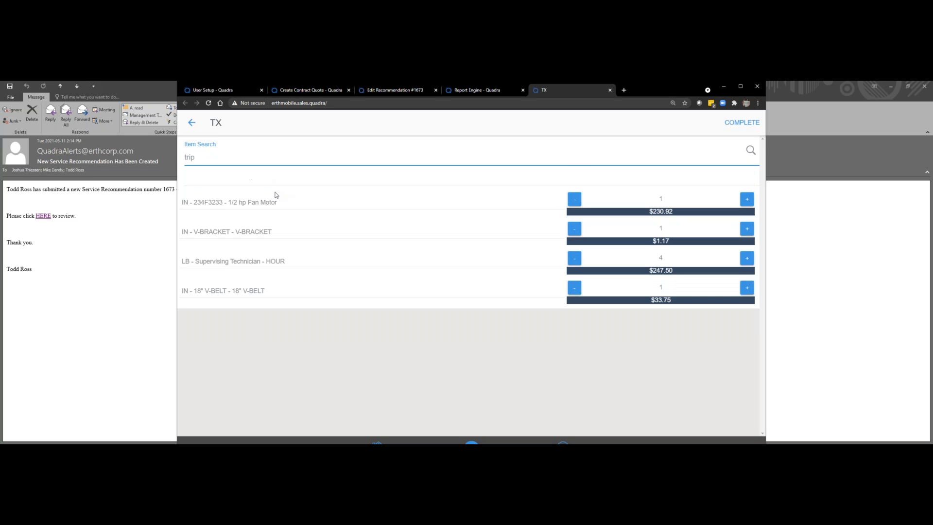
key("BackSpace")
key("BackSpace")
key("BackSpace")
type("racv")
key("BackSpace")
type("vel")
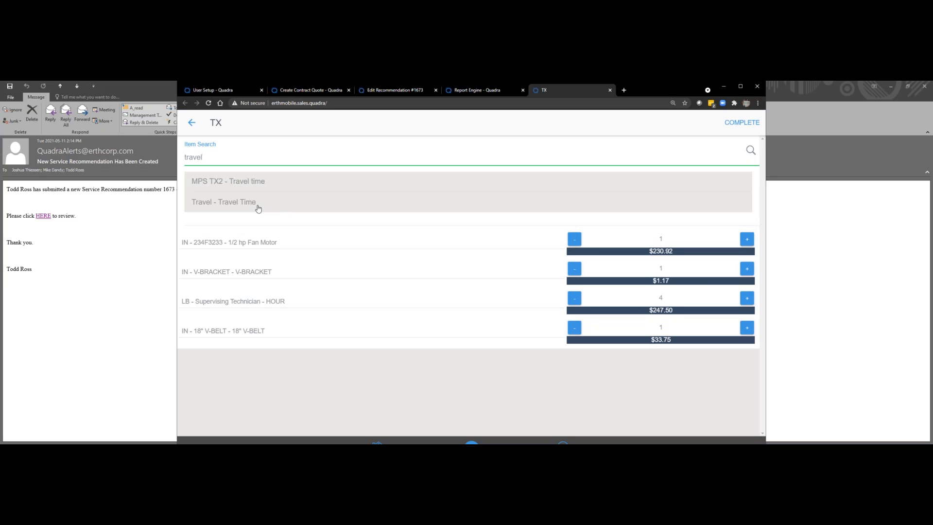
left_click(258, 203)
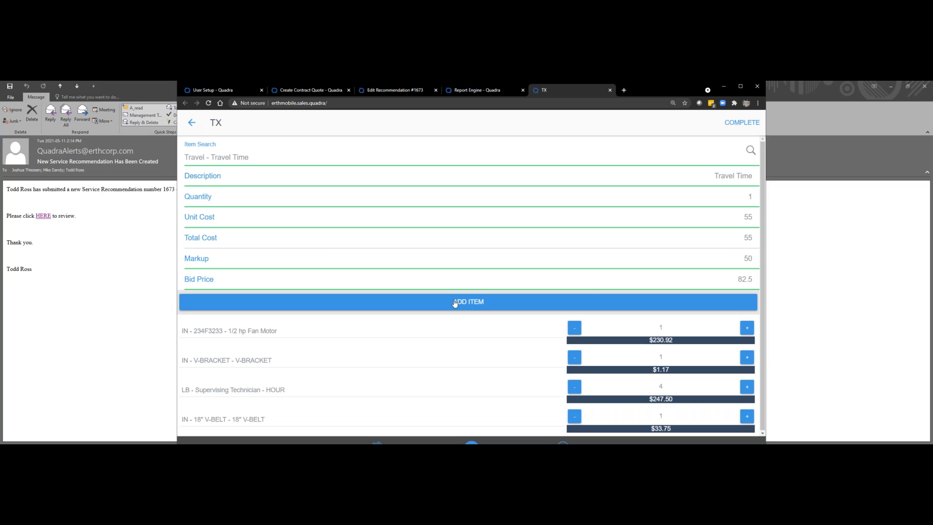
left_click(455, 302)
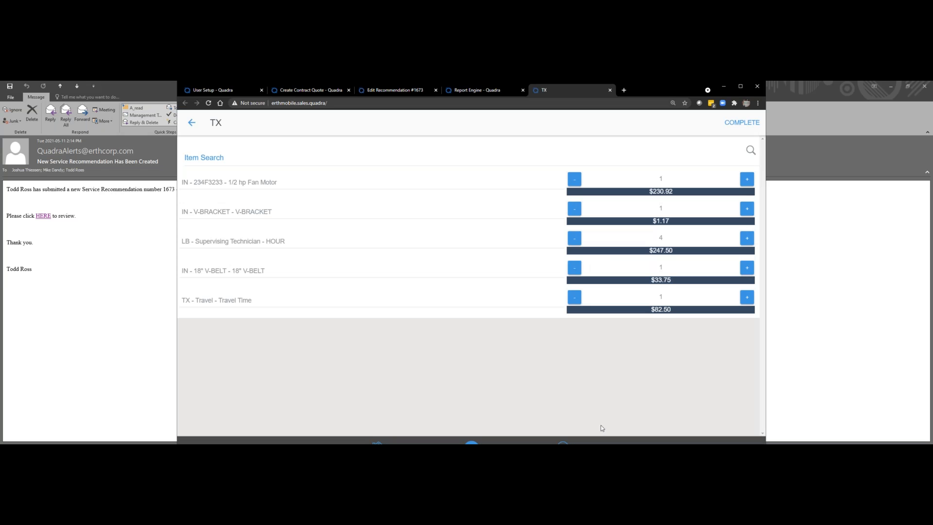
left_click(734, 124)
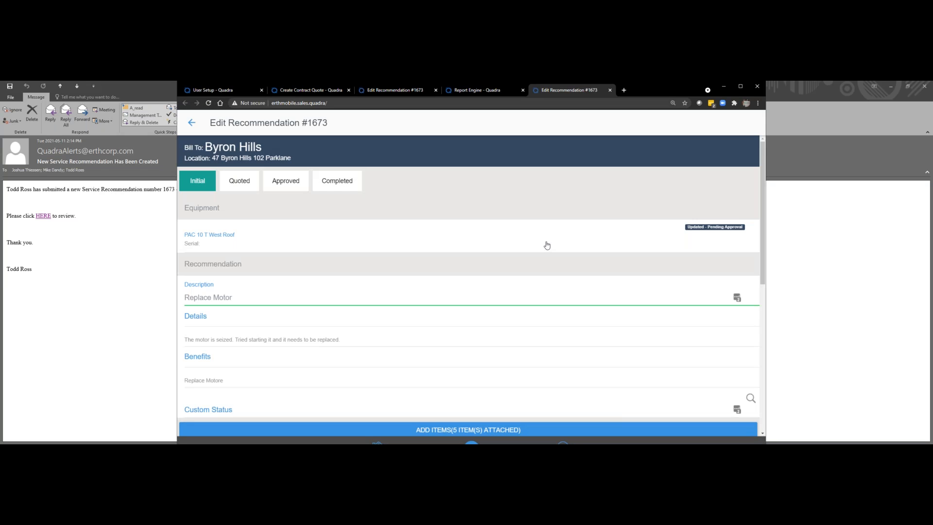
Step: Create a quote from the Replace Motor recommendation, including its attached items
scroll(512, 317, "down", 3)
scroll(512, 316, "down", 3)
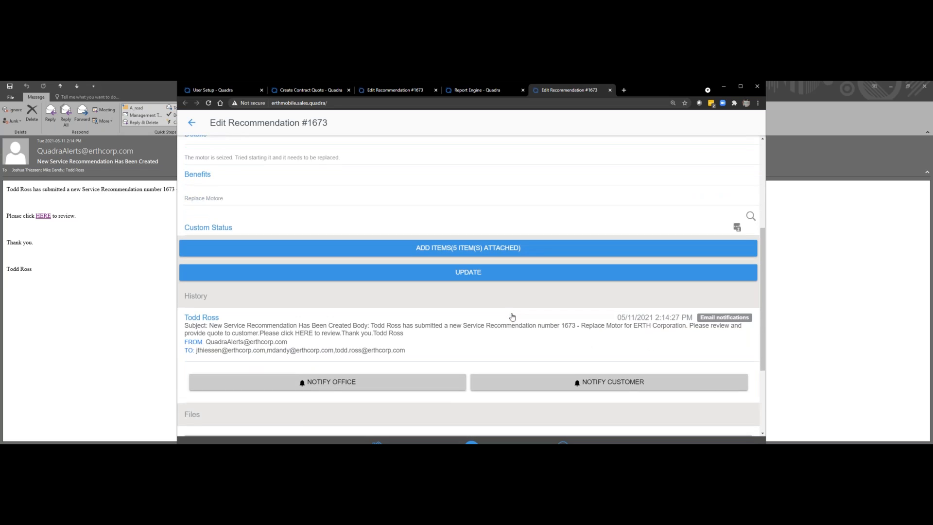
scroll(515, 316, "up", 6)
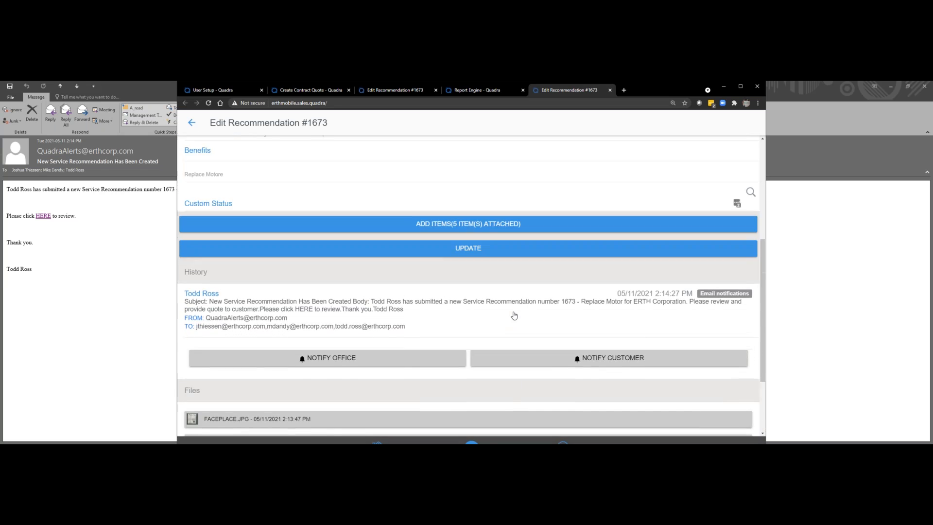
scroll(514, 313, "down", 6)
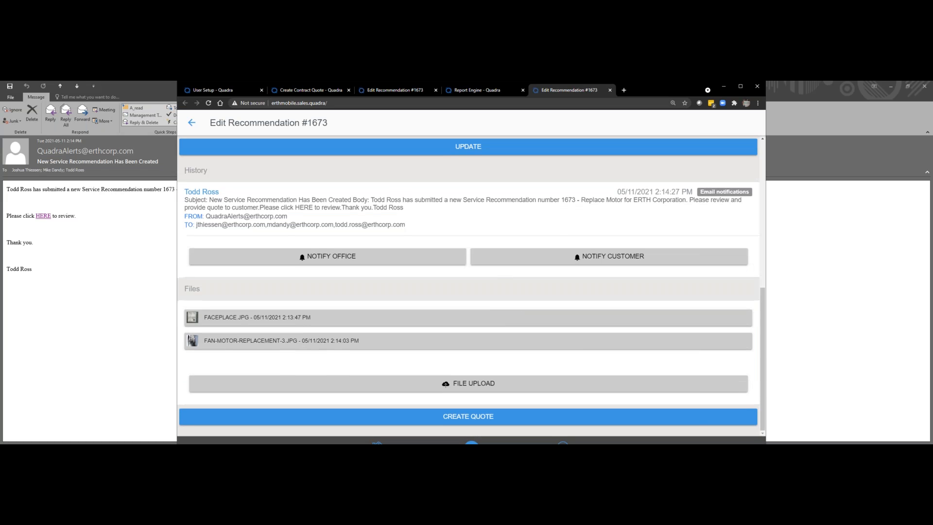
left_click(495, 417)
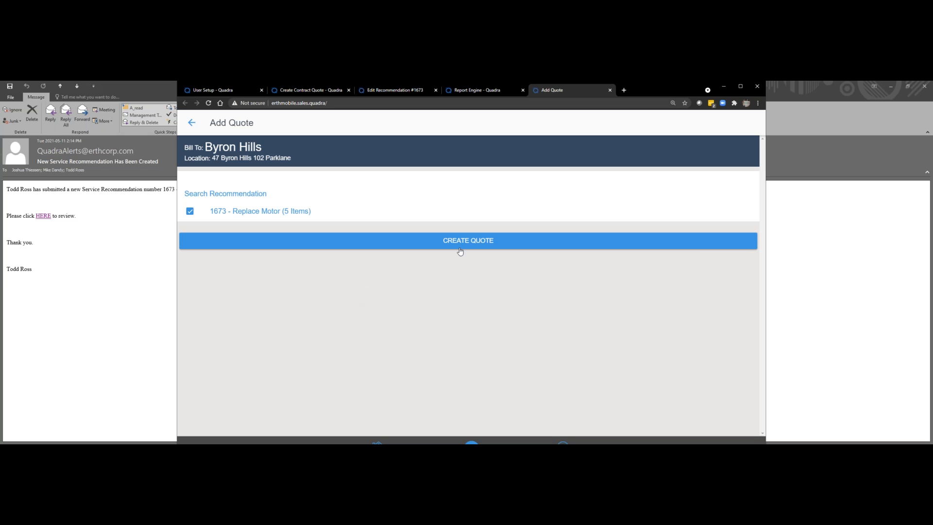
left_click(466, 243)
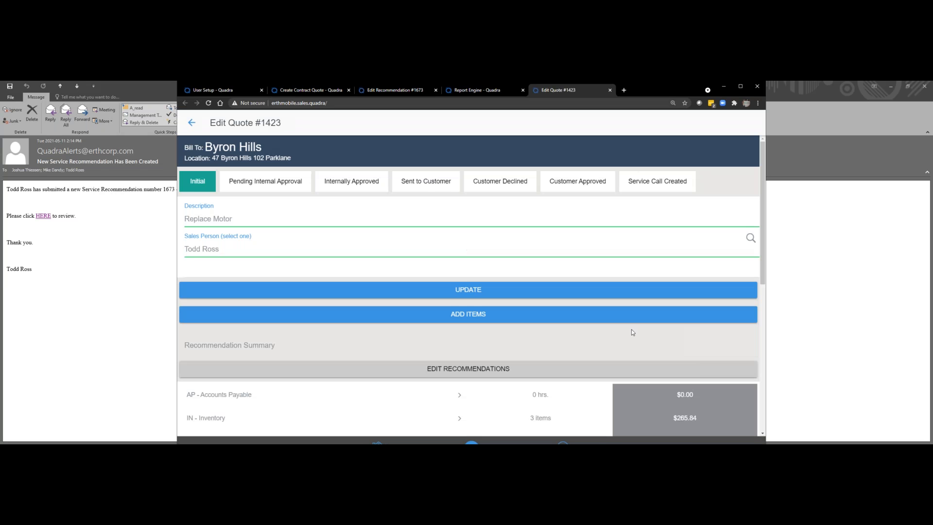
Step: Review the quote's cost summary, open the subtotal's markup adjustment and try setting the overall total to $600.00
scroll(593, 333, "down", 2)
scroll(593, 337, "down", 3)
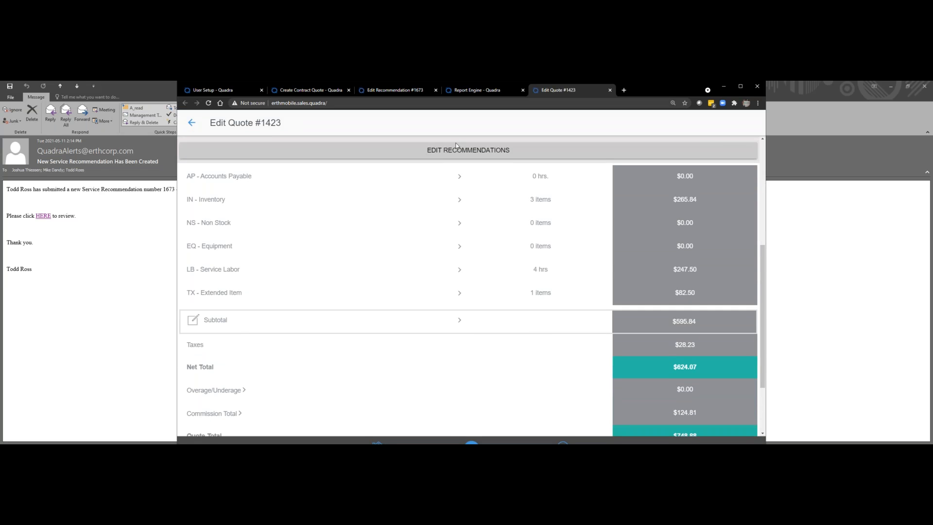
scroll(430, 364, "down", 1)
scroll(430, 364, "down", 1)
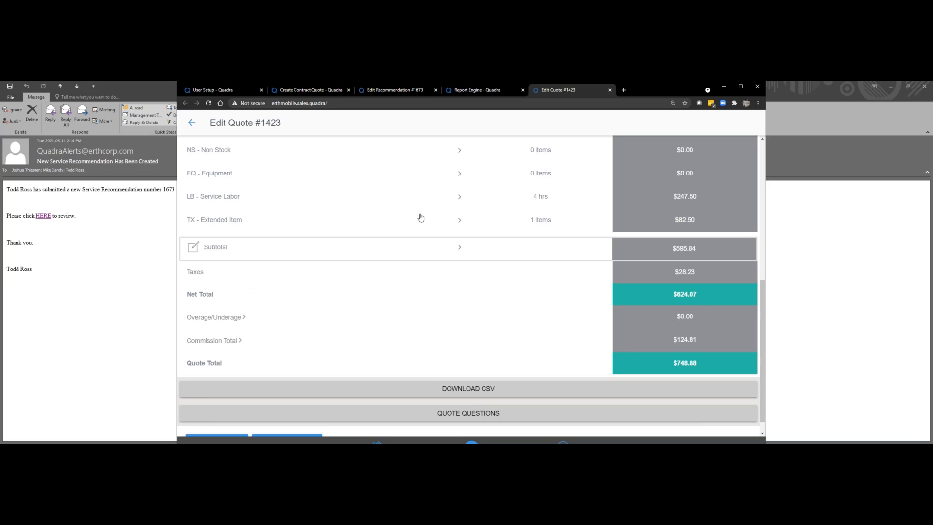
left_click(459, 249)
scroll(508, 287, "down", 1)
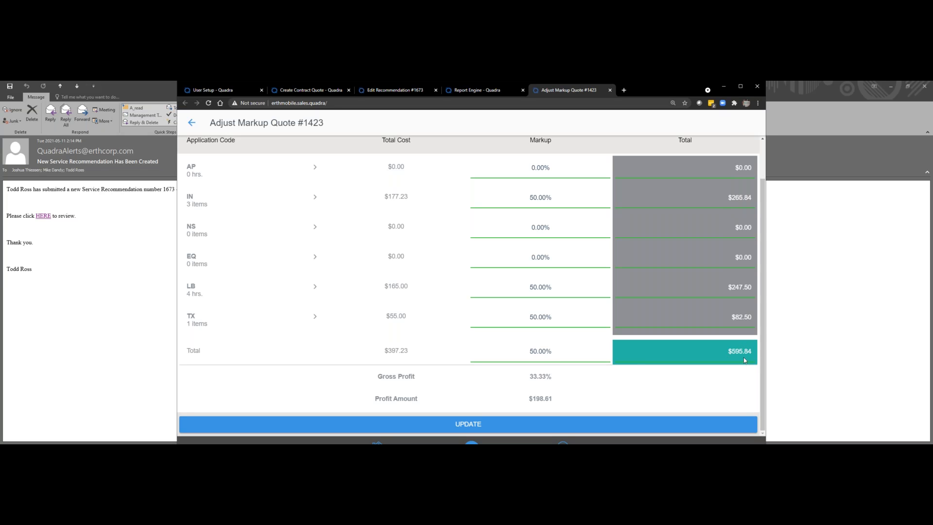
left_click_drag(749, 352, 713, 352)
type("600")
key("Tab")
scroll(486, 360, "up", 2)
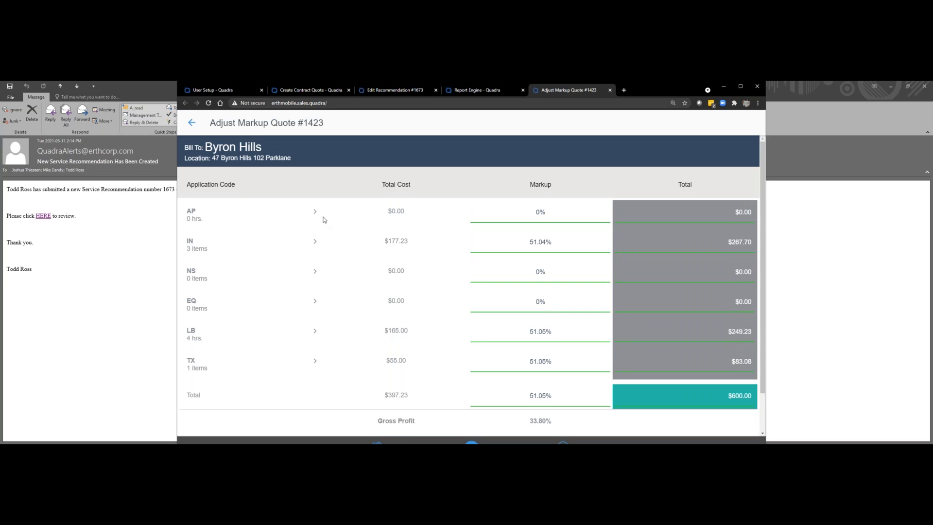
Step: Open the quote's inventory items from the markup breakdown and remove the 18" V-BELT
left_click(315, 242)
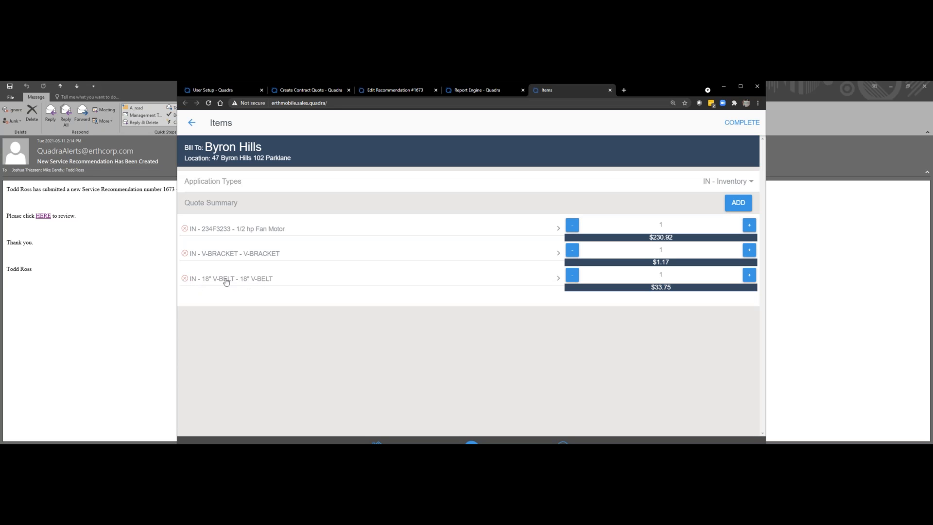
left_click(185, 279)
left_click(422, 200)
Step: Add the 18" V-BELT inventory item back to the quote by searching "belt", with a quantity of 1, and complete the items
left_click(738, 203)
left_click(248, 201)
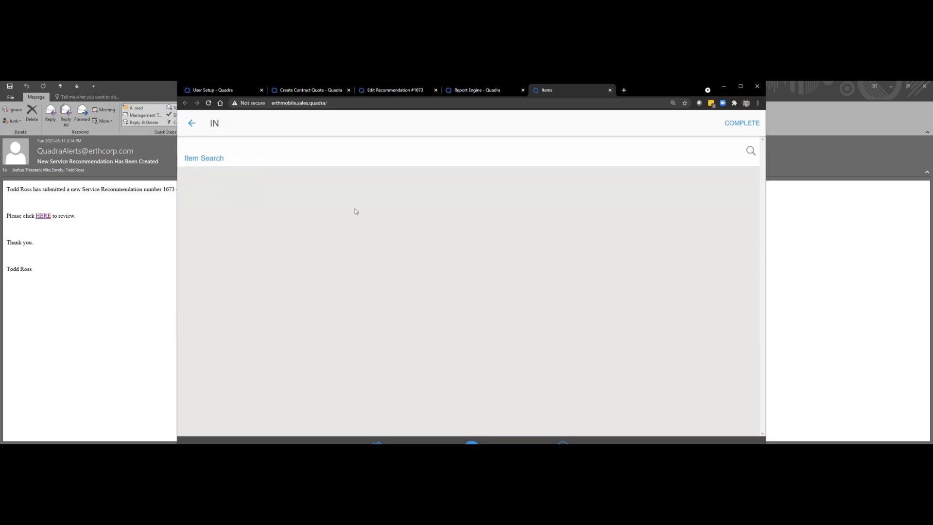
left_click(263, 179)
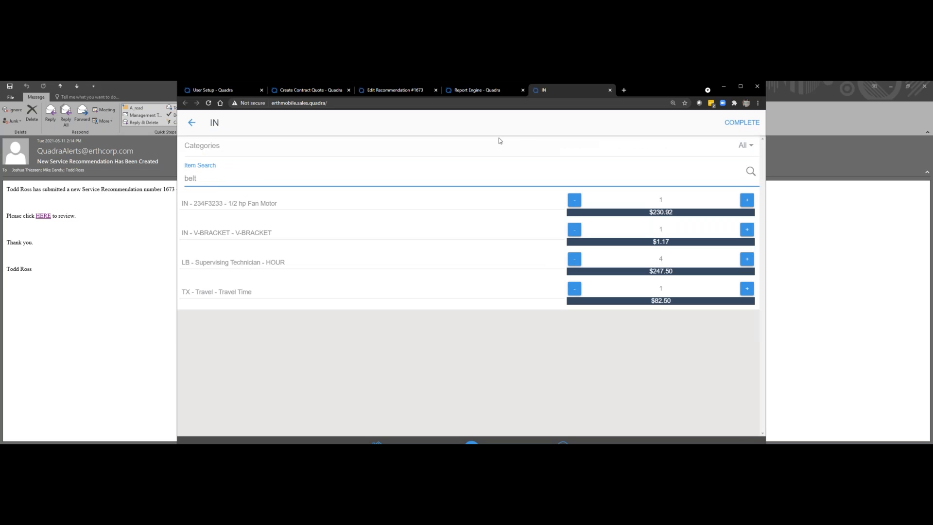
left_click(251, 227)
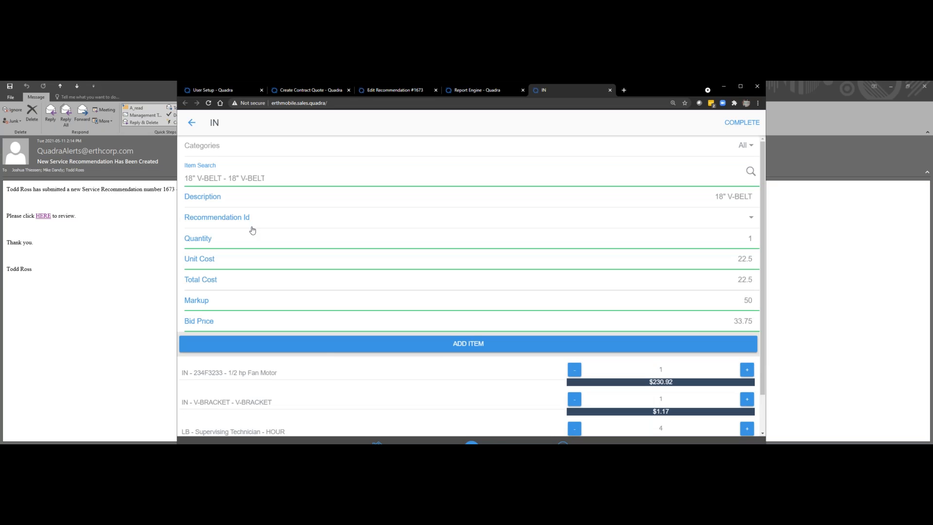
left_click(441, 351)
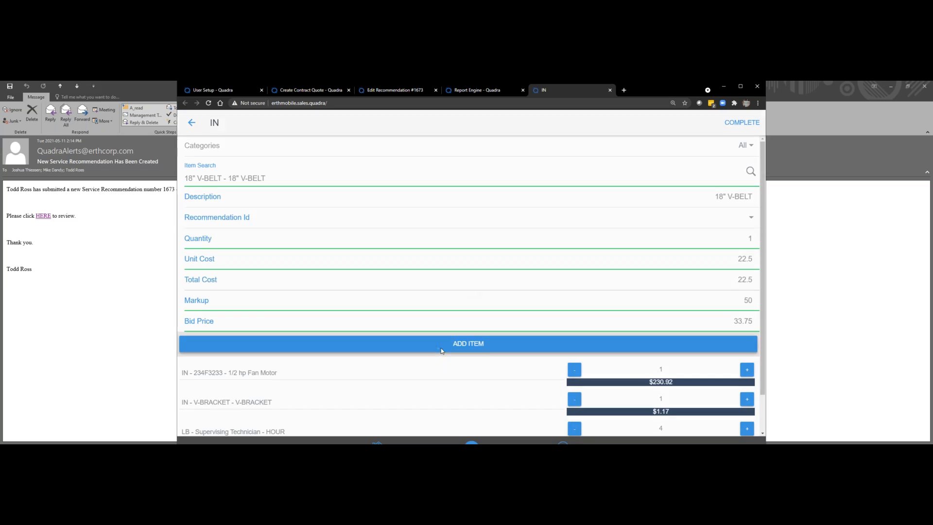
left_click(734, 126)
Step: Start the customer email for the quote and attach fan-motor-replacement-3.jpg to it
scroll(439, 271, "down", 2)
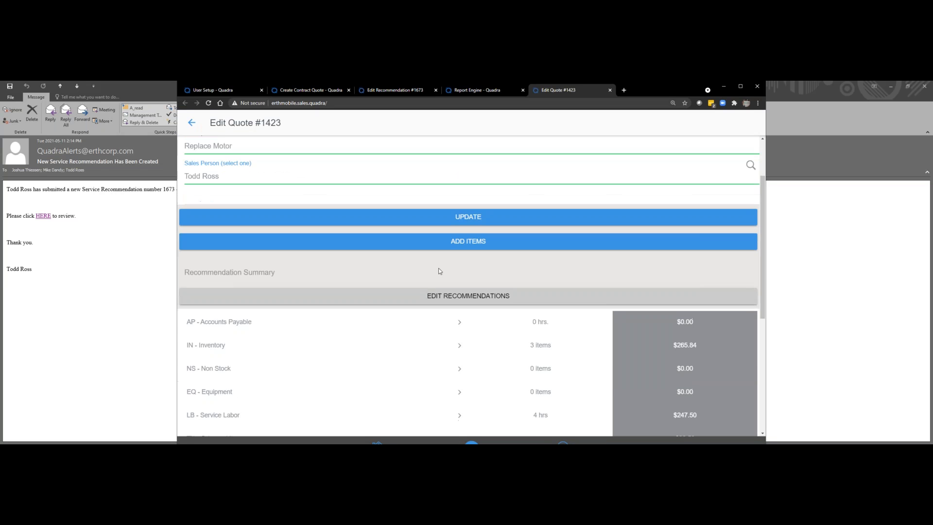
scroll(440, 271, "down", 5)
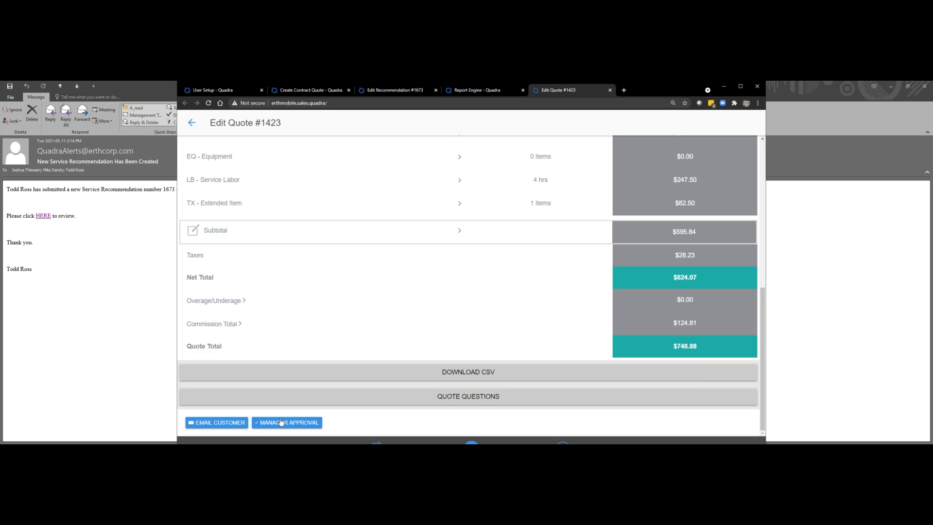
left_click(209, 423)
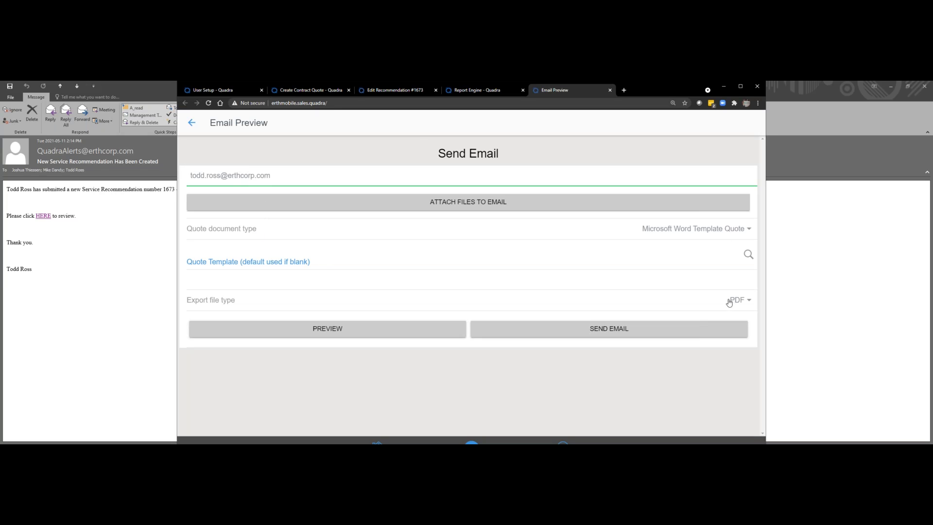
left_click(440, 201)
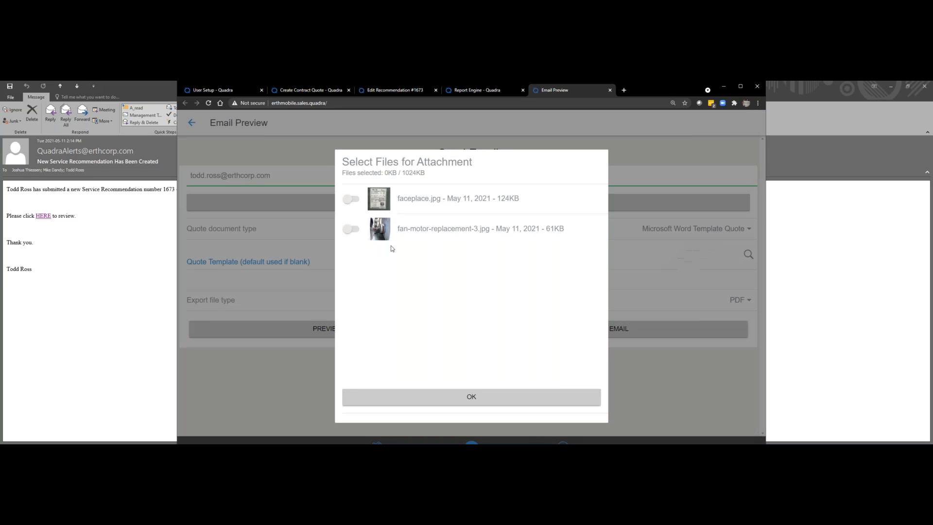
left_click(357, 234)
left_click(446, 396)
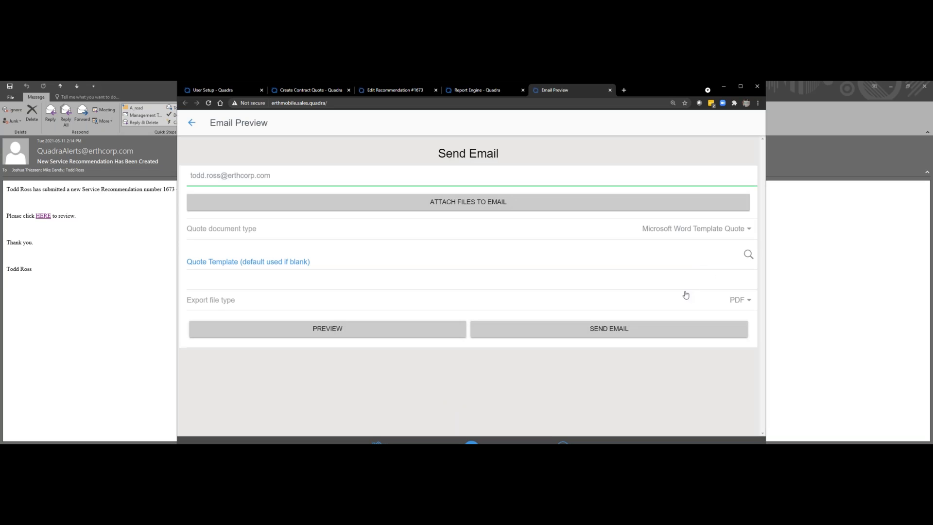
Step: Choose 86 - Proposal with T&Cs as the quote template and generate a PDF preview of the quote
left_click(748, 255)
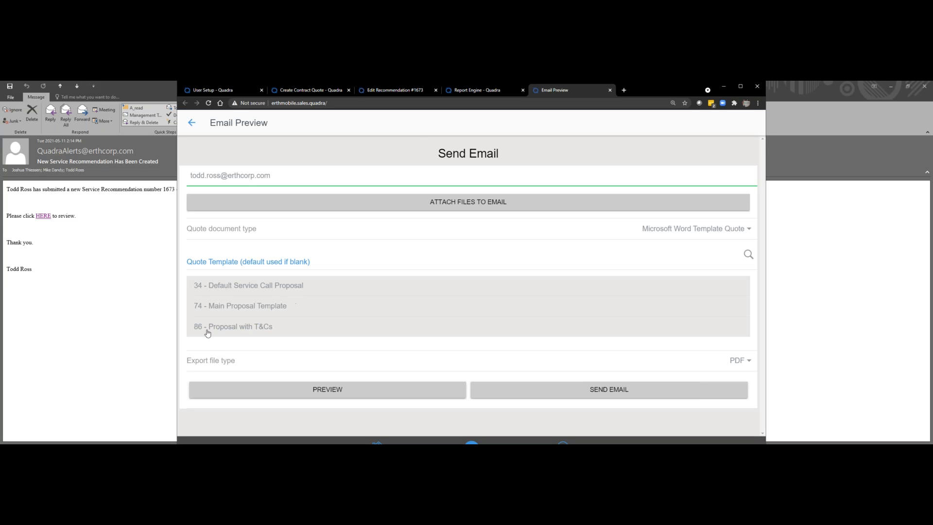
left_click(242, 327)
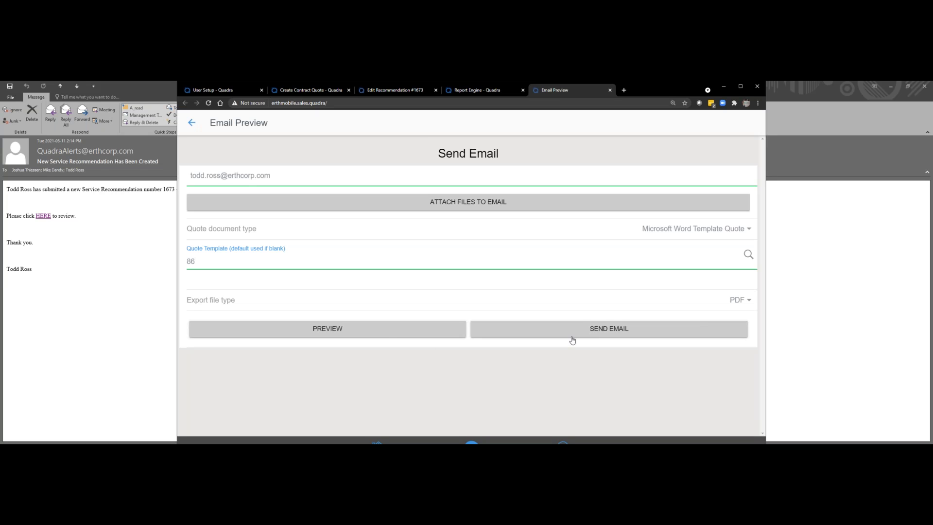
left_click(387, 330)
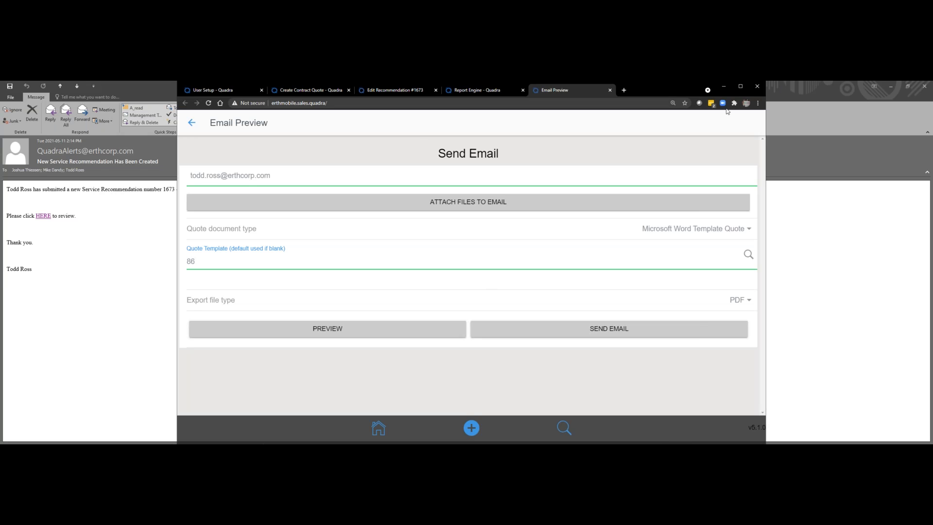
left_click_drag(665, 85, 724, 83)
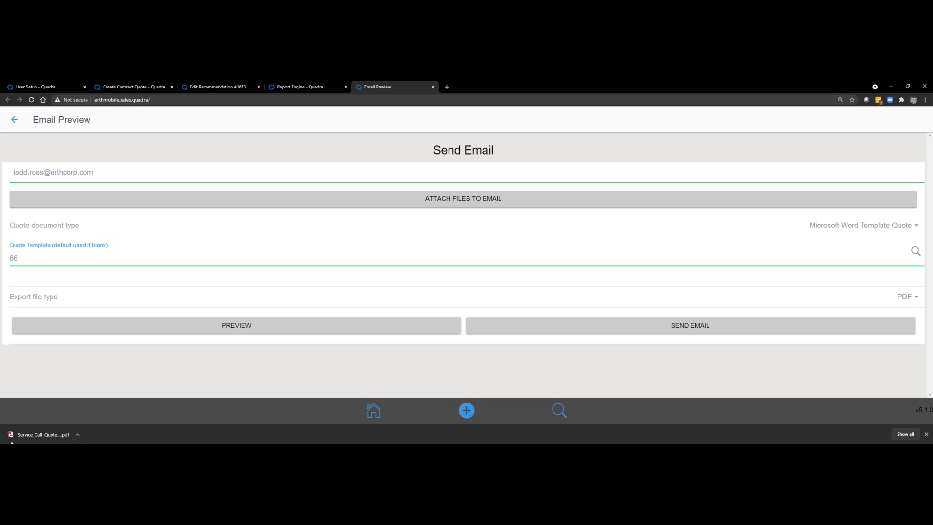
Step: Open the downloaded Service_Call_Quote PDF and examine the proposal's items, estimate, acceptance section and terms and conditions
left_click(42, 434)
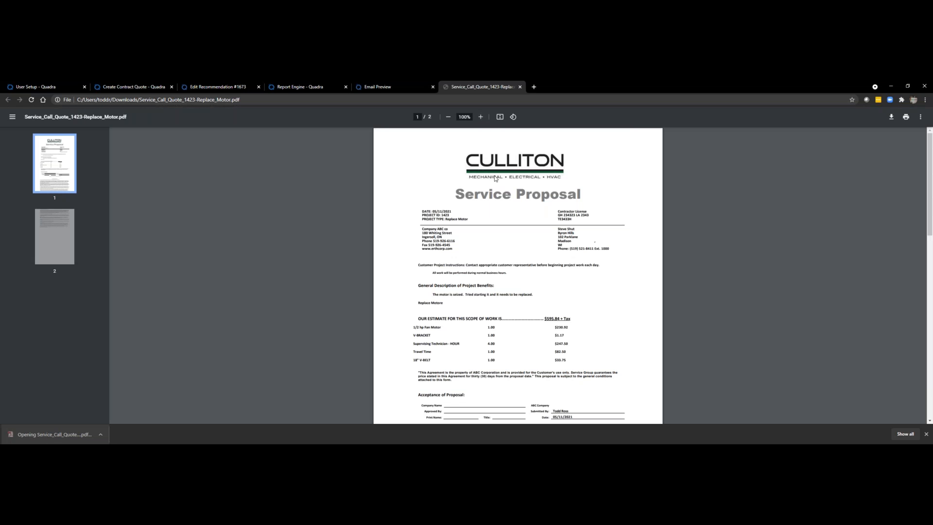
scroll(499, 231, "down", 2)
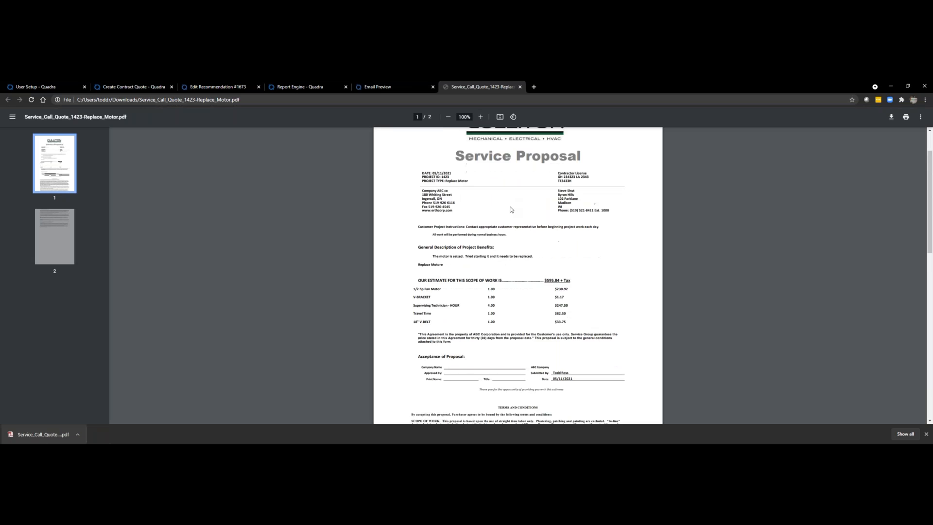
scroll(518, 272, "down", 2)
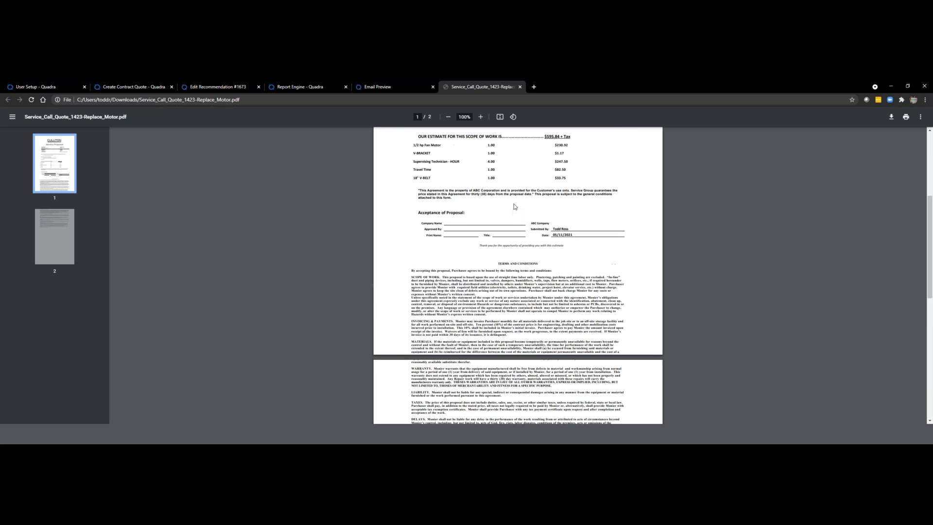
scroll(581, 290, "up", 2)
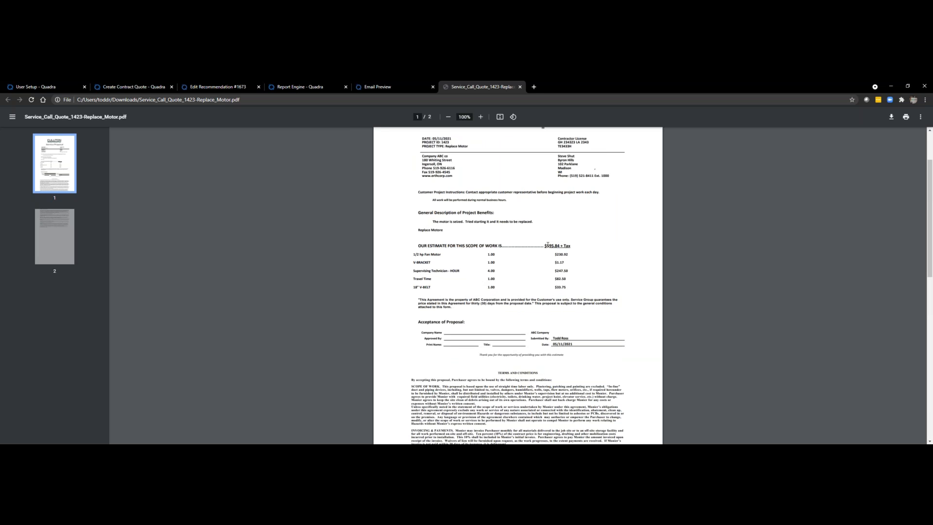
Step: Close the proposal PDF, send the quote email to the customer and restore the browser window to its smaller size
left_click(520, 86)
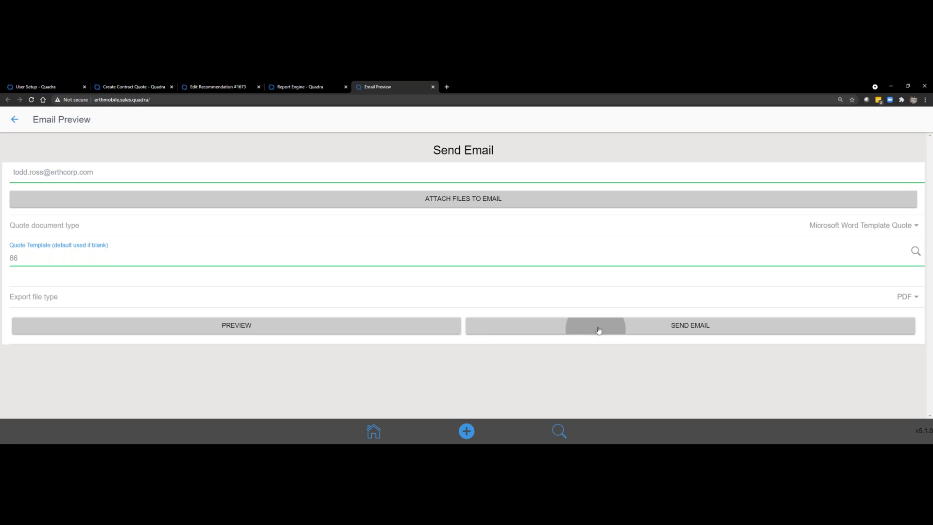
left_click(907, 86)
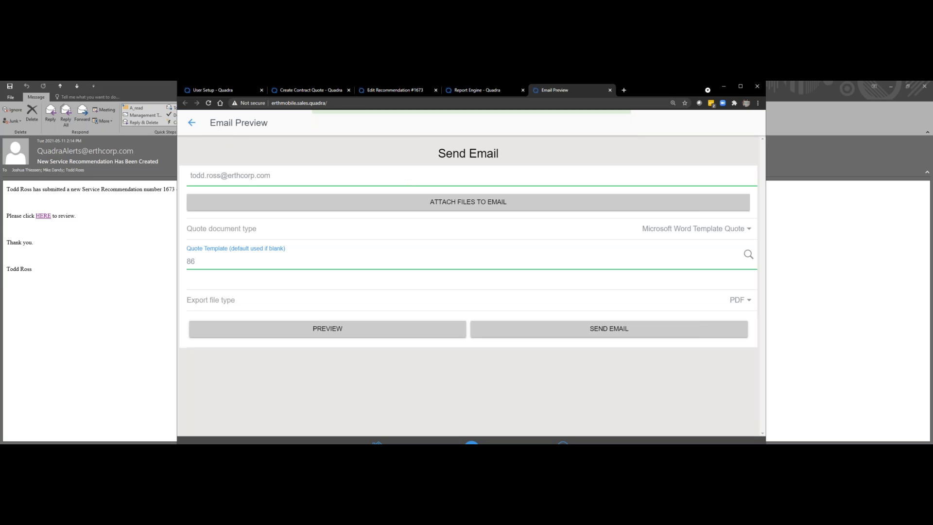
Step: Give the Replace Motor quote manager approval
scroll(367, 329, "up", 10)
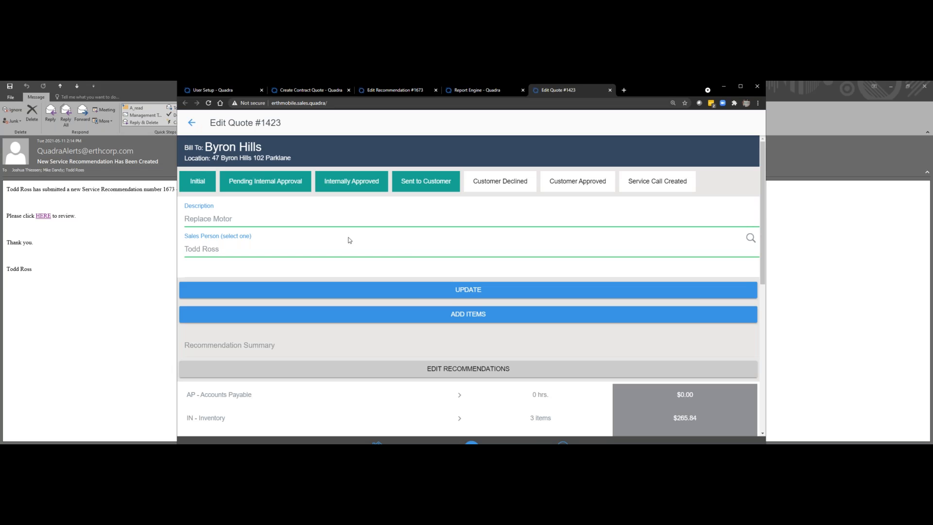
scroll(351, 240, "down", 5)
scroll(353, 240, "down", 1)
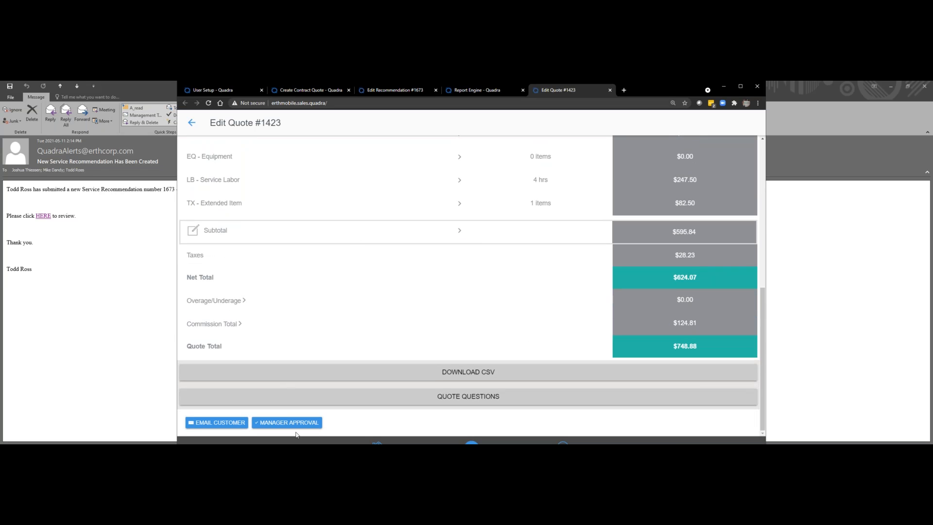
left_click(281, 423)
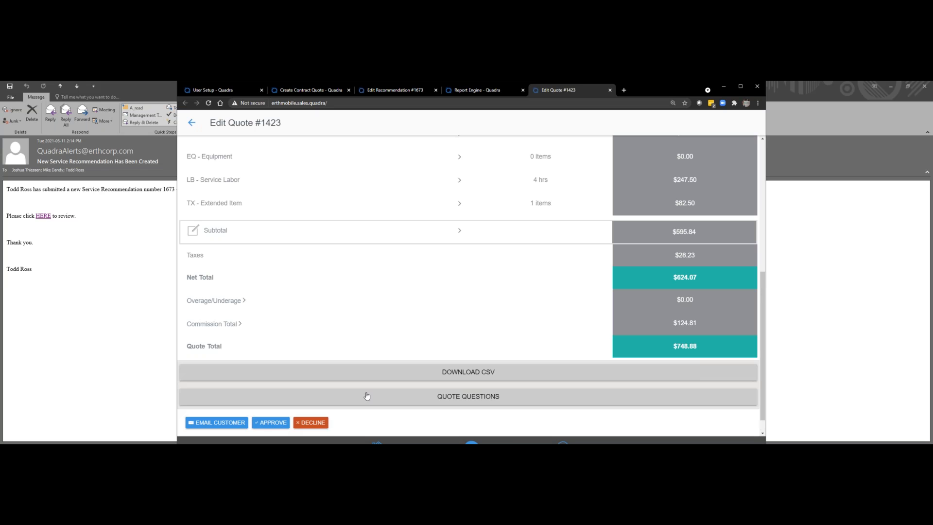
Step: Approve the quote on the customer's behalf by entering the approval name, drawing a signature and saving it
left_click(271, 425)
left_click(327, 194)
type("Todd")
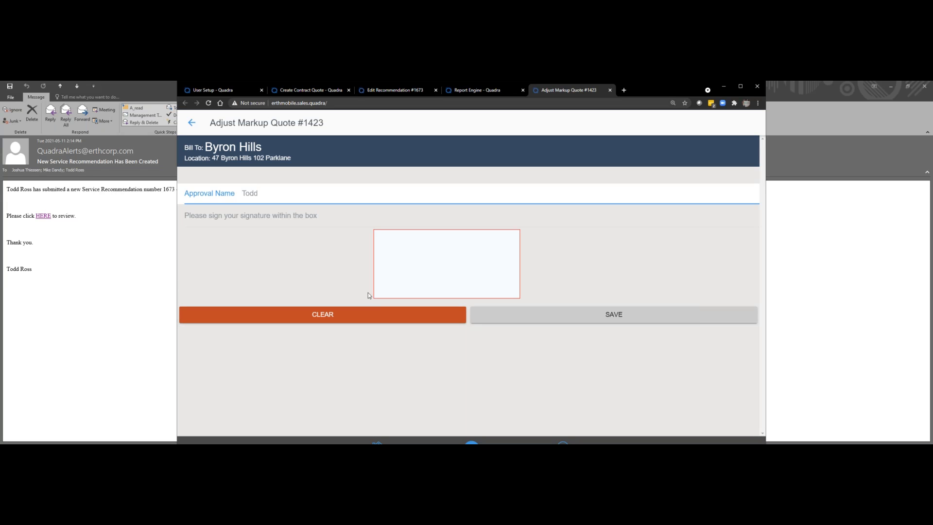
mouse_move(402, 261)
left_mouse_down()
mouse_move(462, 260)
mouse_move(464, 273)
left_mouse_up()
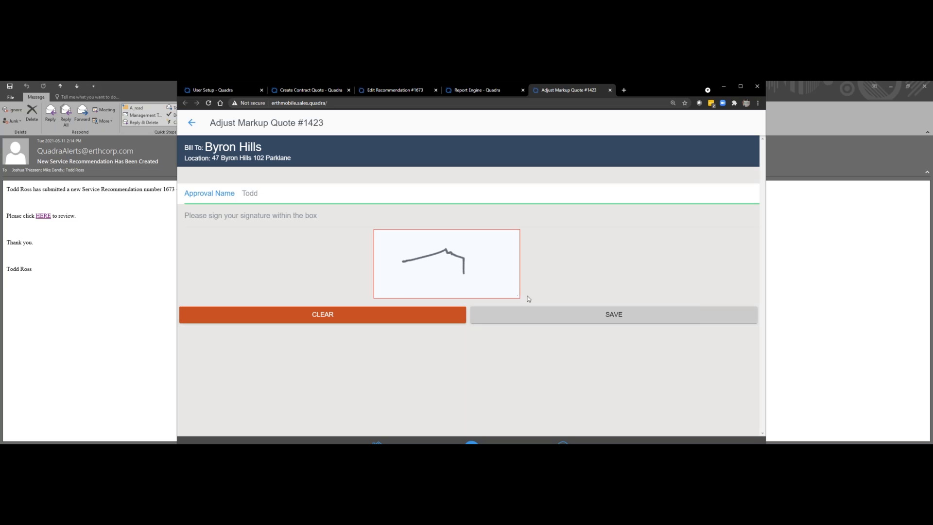
left_click(547, 316)
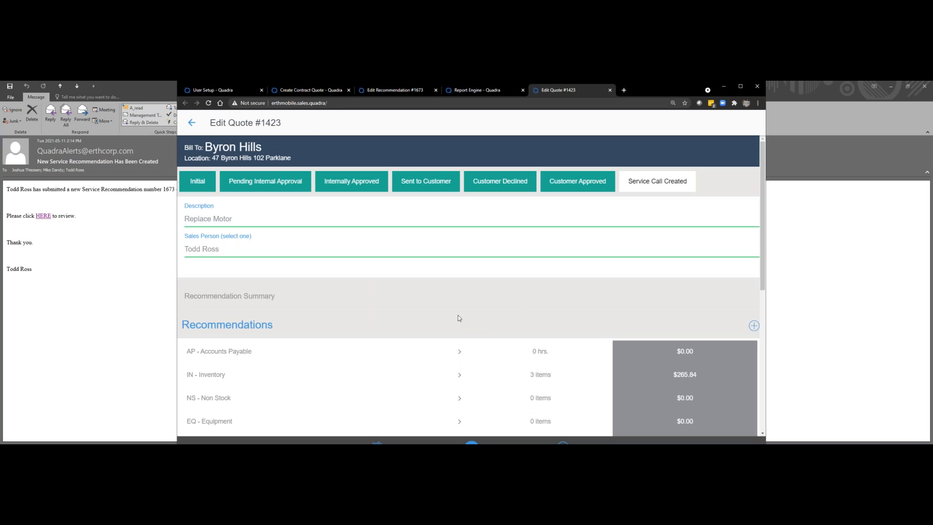
Step: Start creating a service call from the approved quote and set its division to PM COMMERCIAL
scroll(456, 321, "down", 3)
scroll(447, 338, "down", 3)
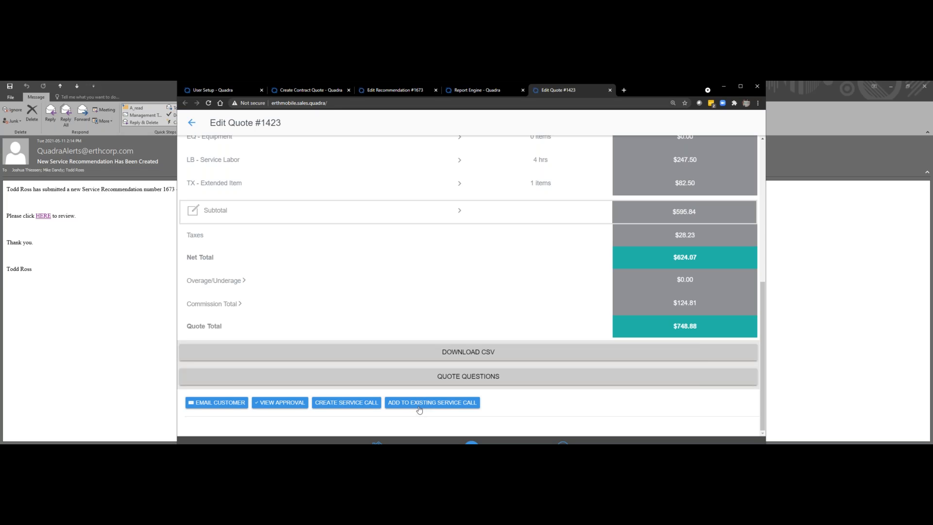
left_click(346, 402)
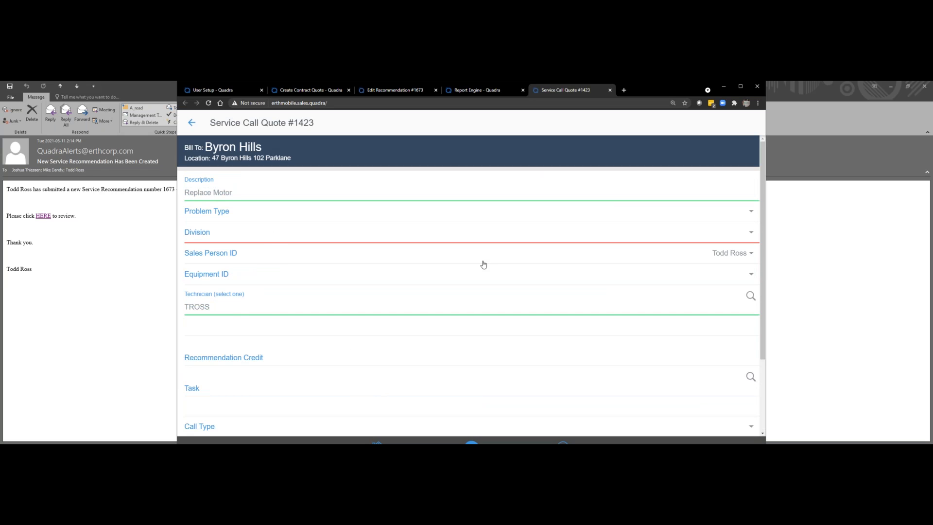
left_click(753, 234)
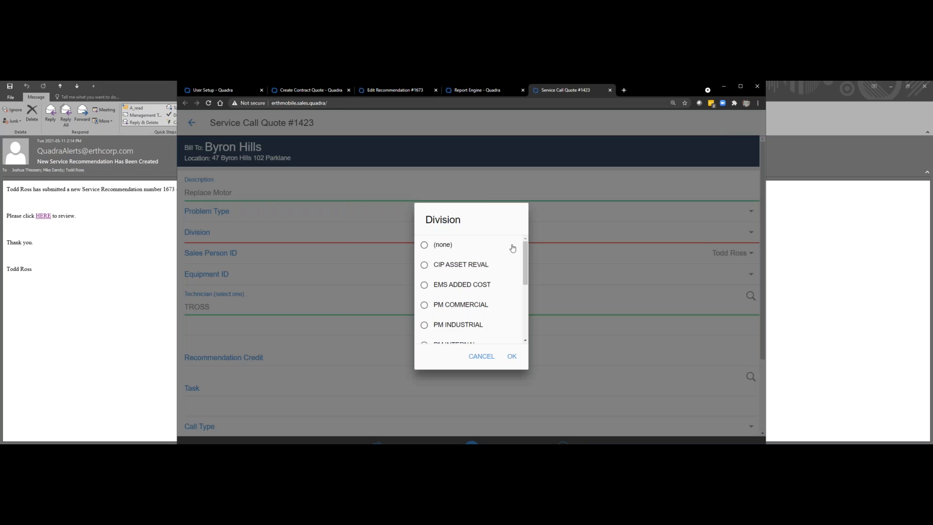
left_click(428, 307)
left_click(512, 357)
Step: Set the service call date to 05/12/2021 and confirm the creation of the call
scroll(474, 374, "down", 2)
left_click(405, 369)
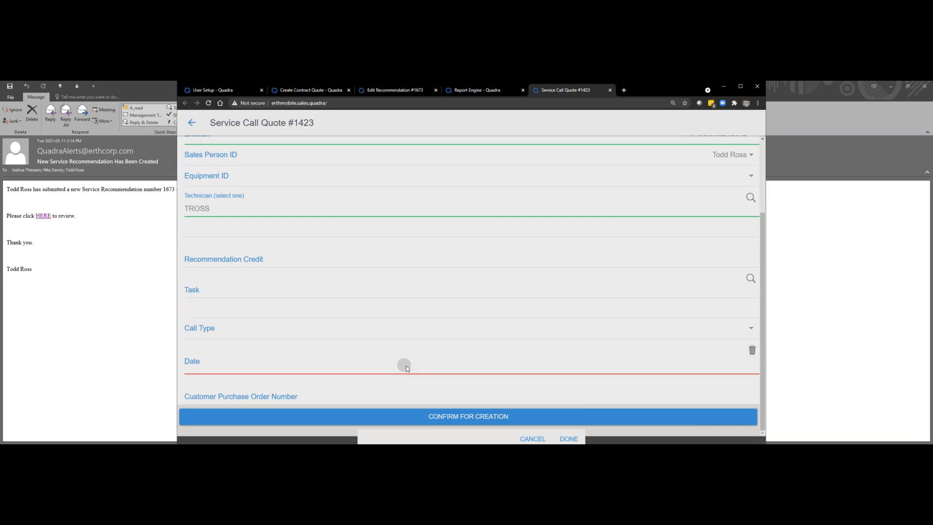
left_click(473, 428)
left_click(569, 354)
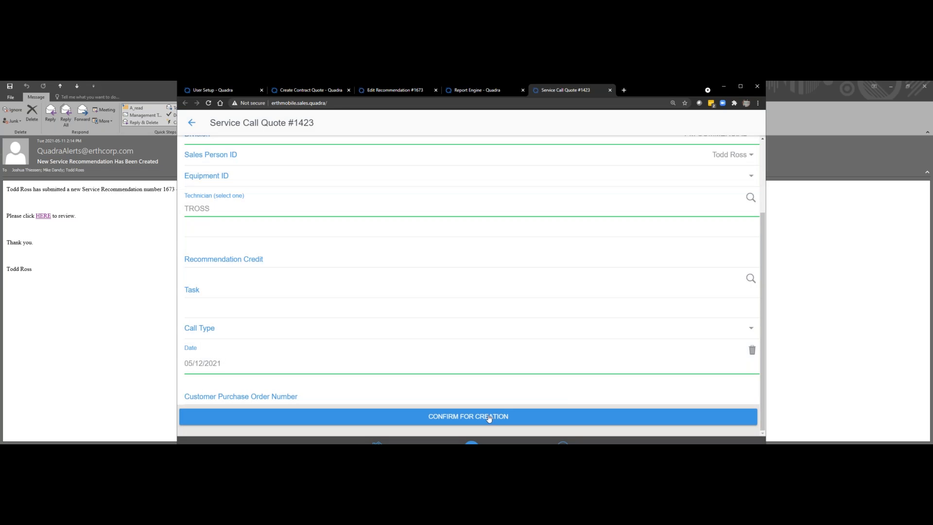
left_click(469, 417)
scroll(421, 287, "down", 4)
scroll(421, 288, "down", 2)
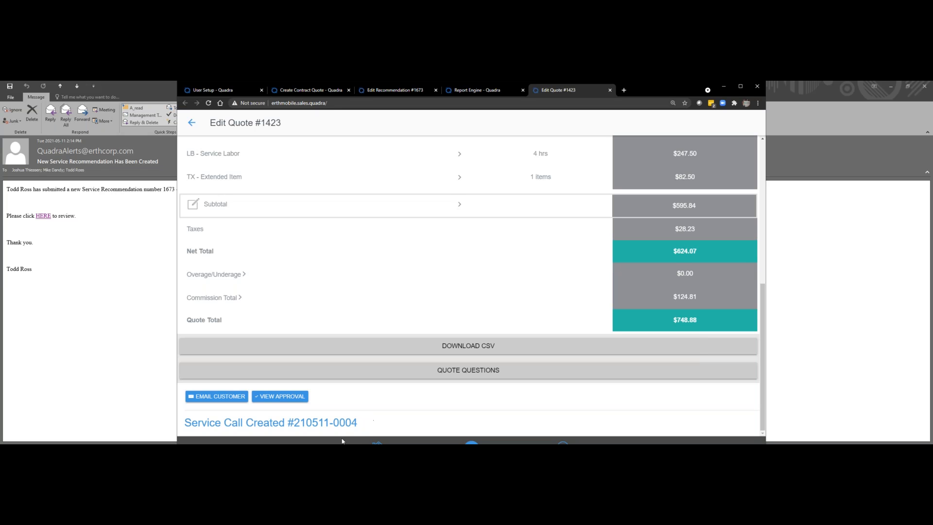
Step: Switch to the Microsoft Dynamics GP remote desktop session, maximize it and open Service Manager
left_click(326, 443)
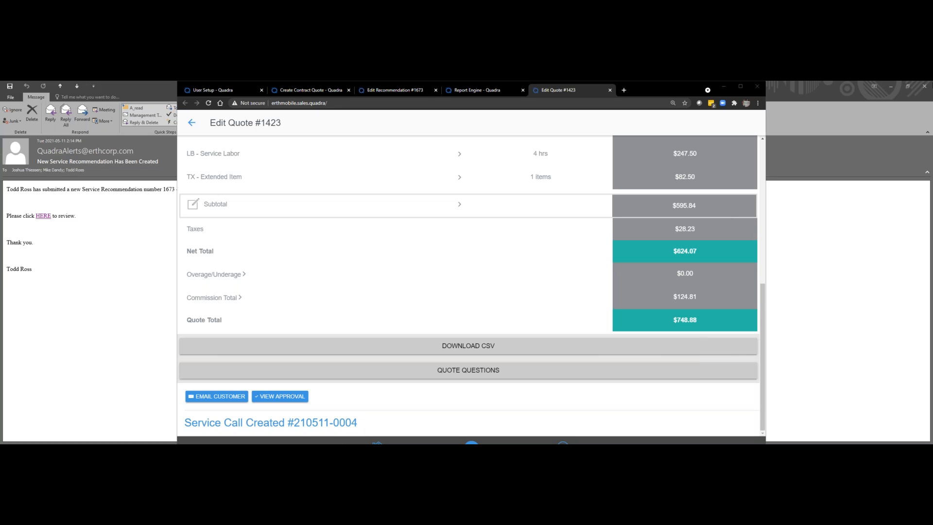
left_click_drag(932, 122, 389, 127)
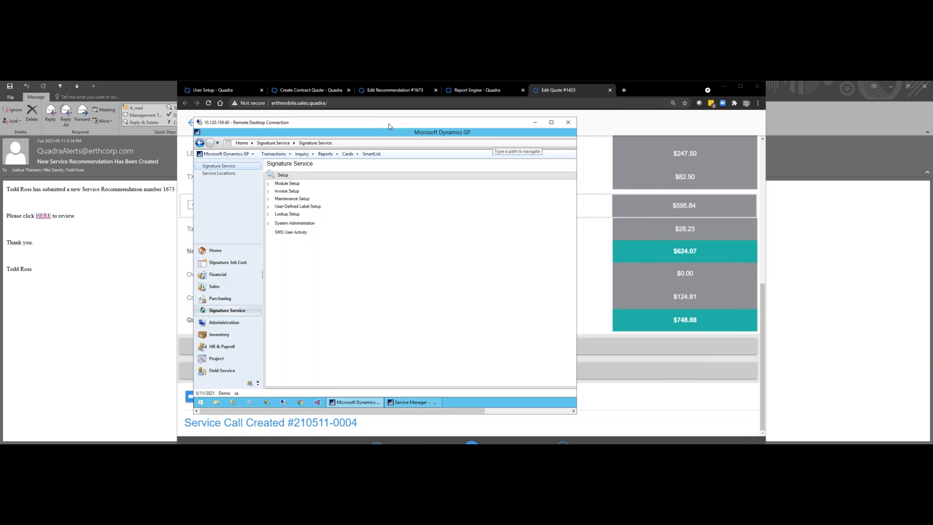
left_click(551, 122)
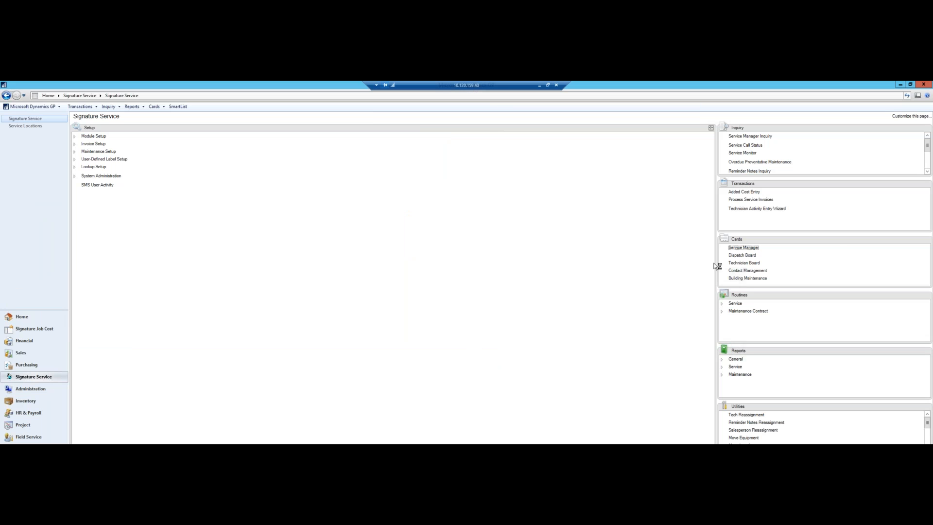
left_click(742, 248)
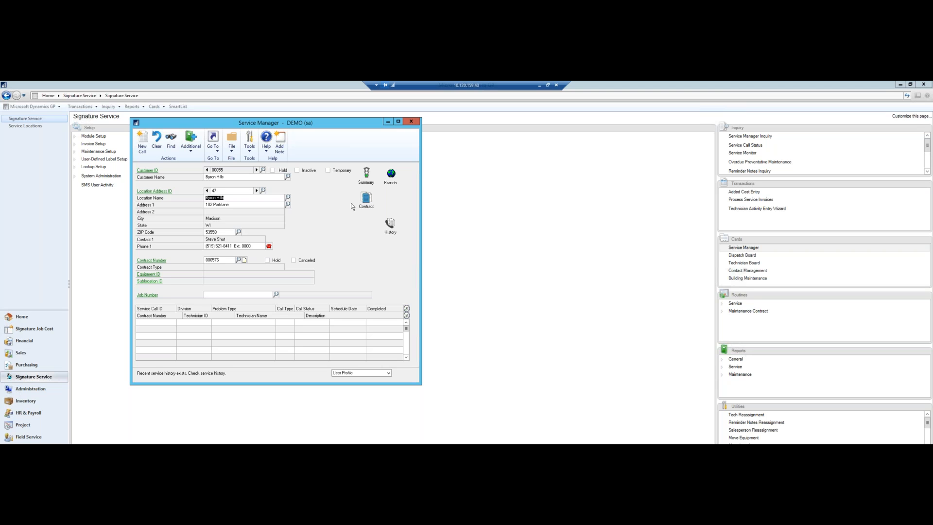
Step: View the customer's payment summary and maintenance contract from Service Manager, closing each window after viewing
left_click(367, 173)
left_click(294, 115)
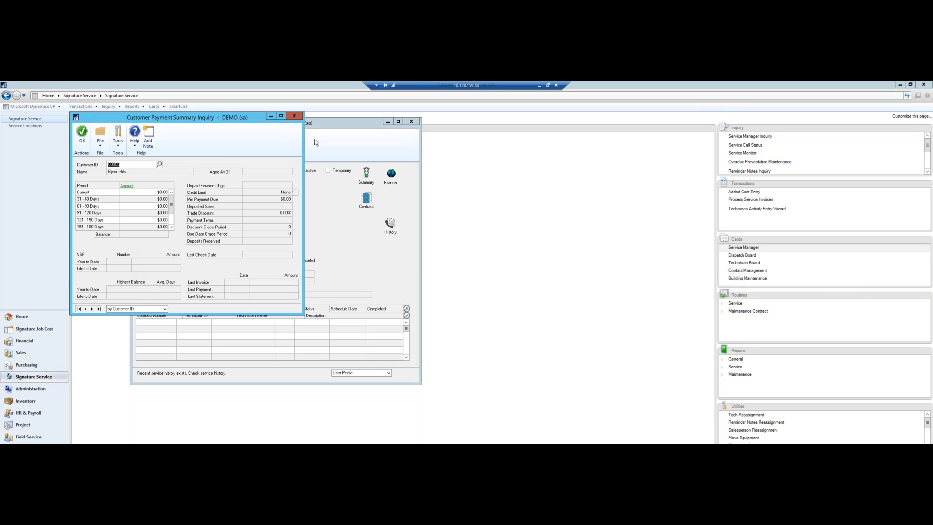
left_click(367, 202)
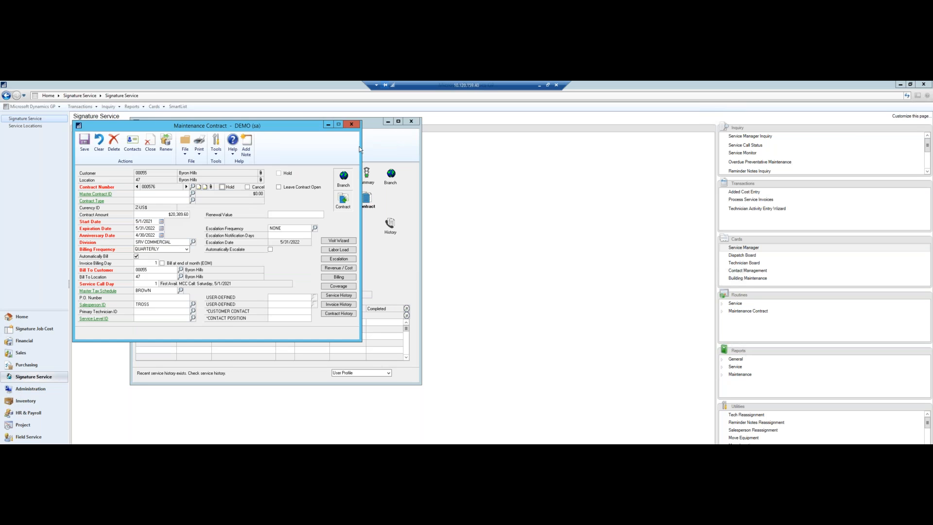
left_click(353, 124)
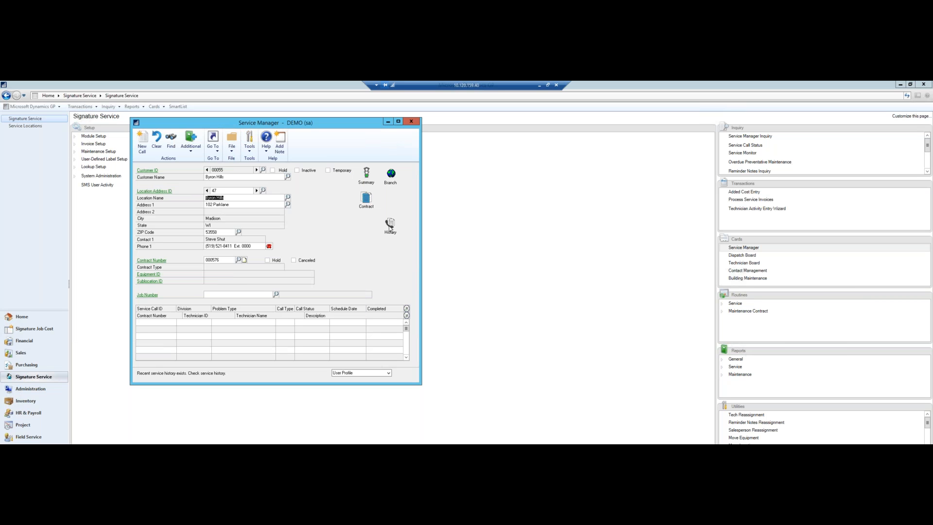
Step: Open the Replace Motor service call scheduled for 5/12/2021 from the customer's history and examine its quote cost breakdown
key("Tab")
left_click(388, 225)
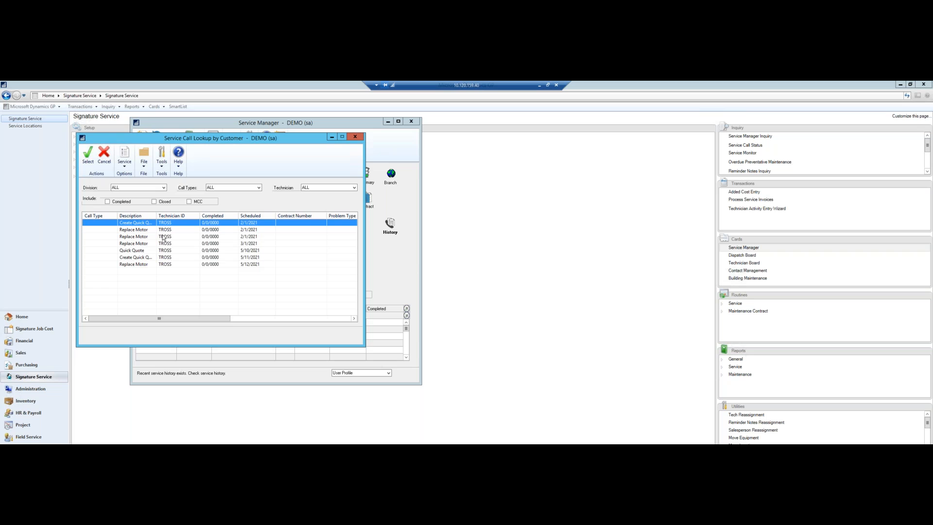
double_click(136, 264)
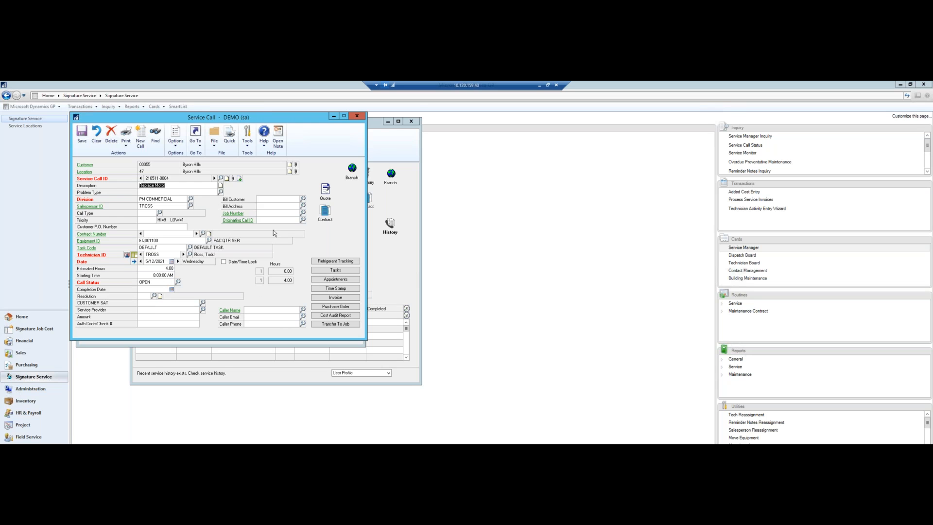
left_click(324, 191)
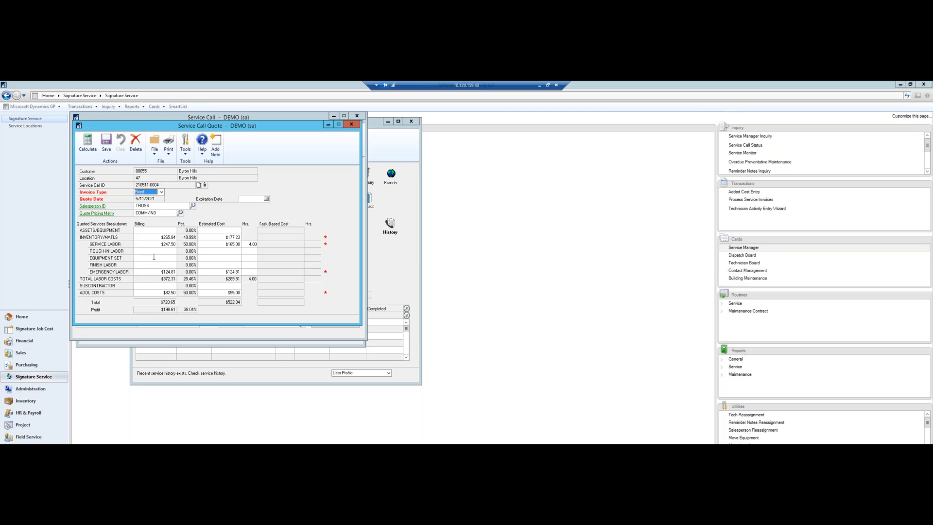
left_click(351, 124)
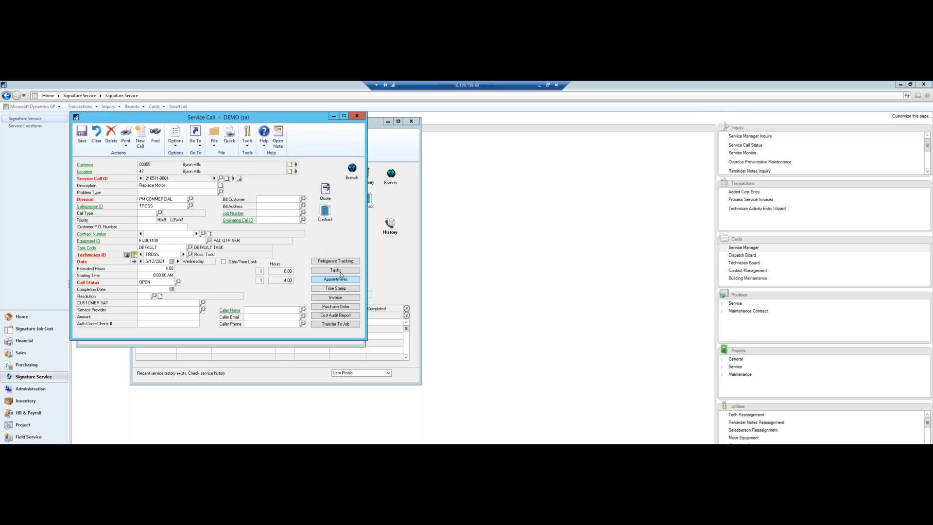
Step: Minimize the remote session to return to the Quadra quote and review its status stages
left_click(540, 85)
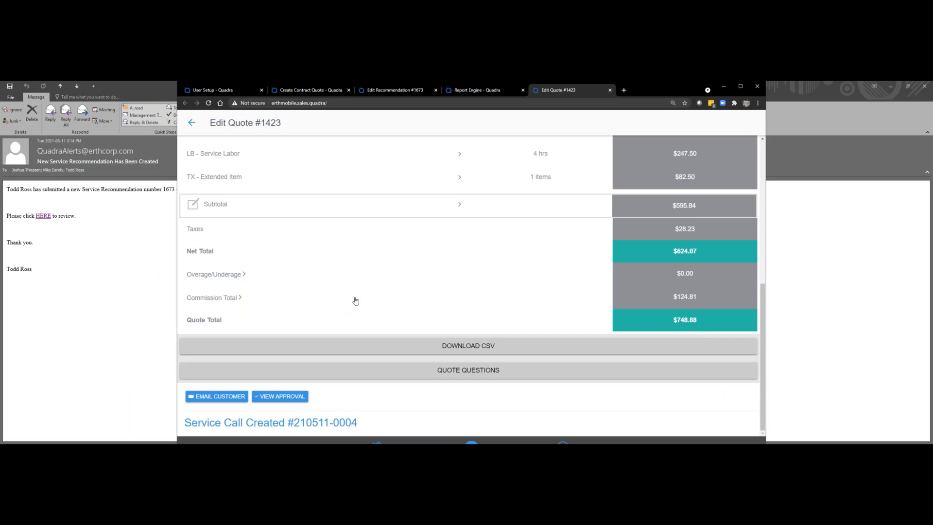
scroll(356, 297, "up", 5)
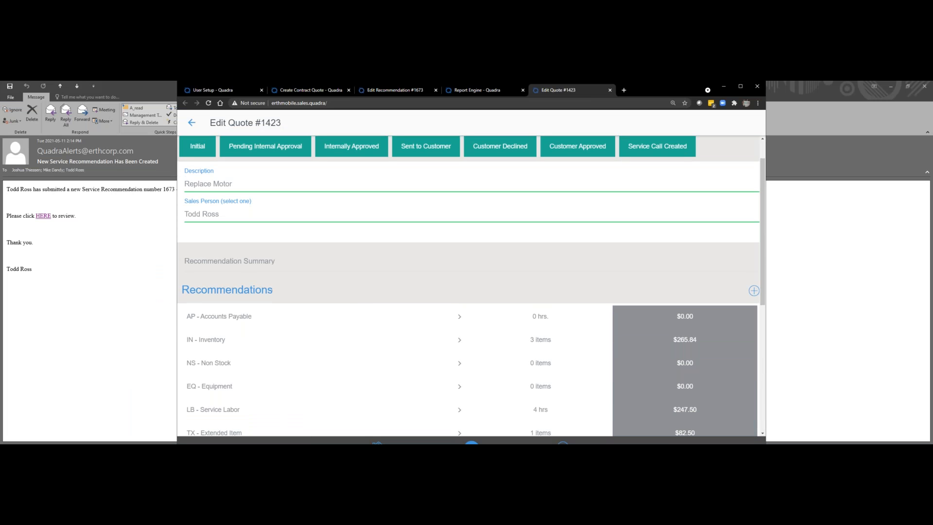
scroll(362, 289, "up", 1)
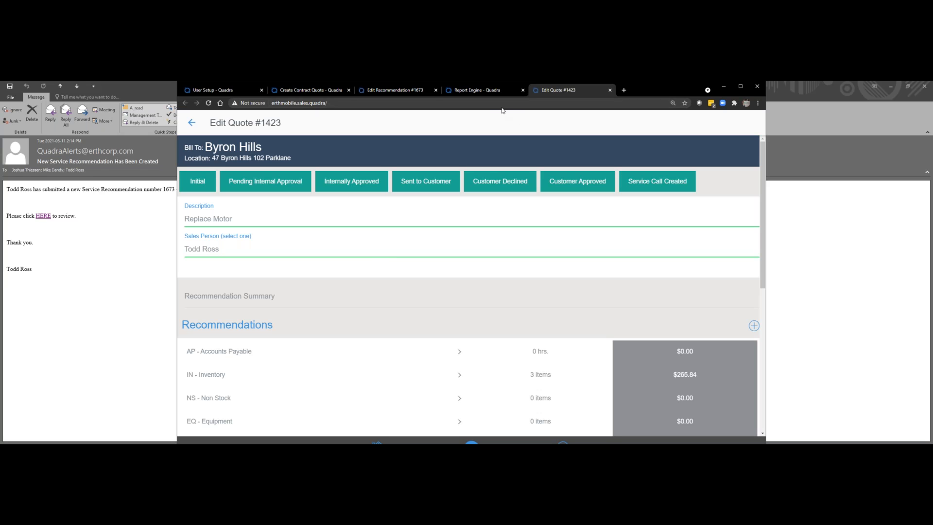
Step: Show Quadra in the iPhone device view and start a new recommendation for the Byron Hills customer and its location
key("F12")
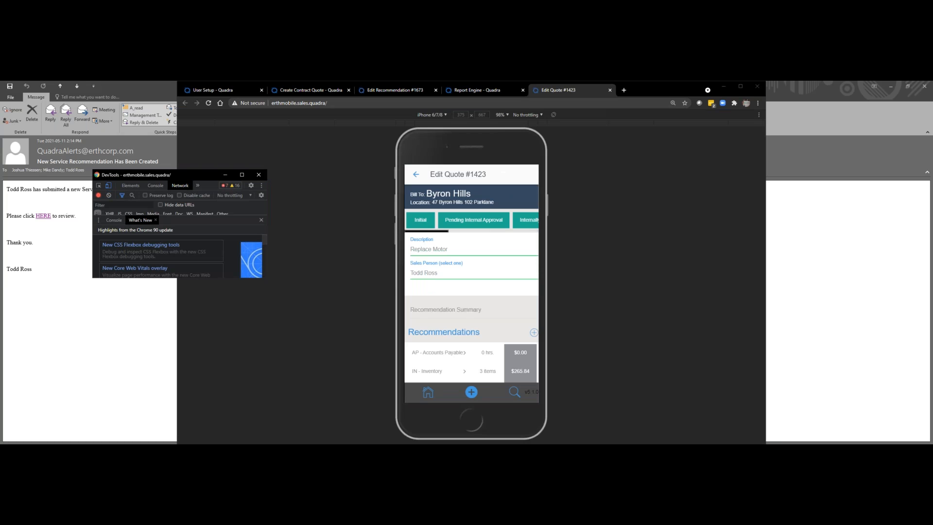
left_click(471, 391)
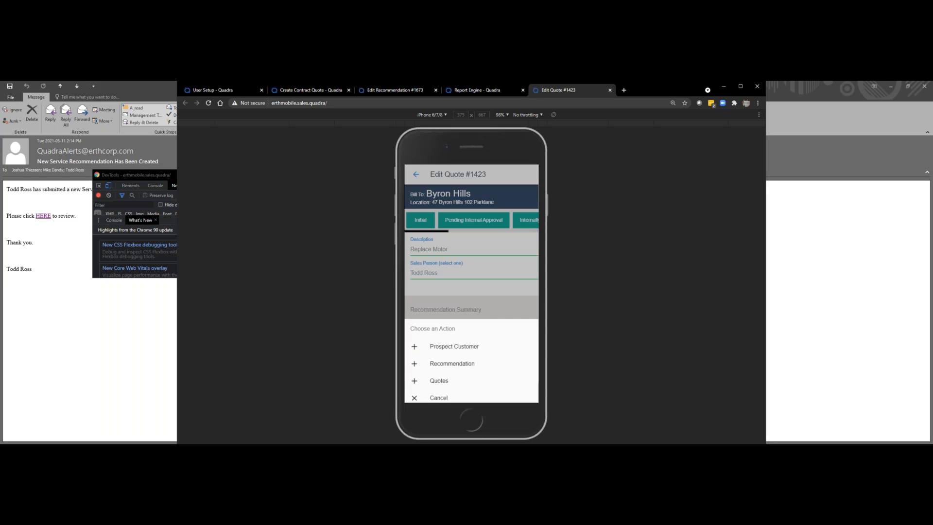
left_click(452, 356)
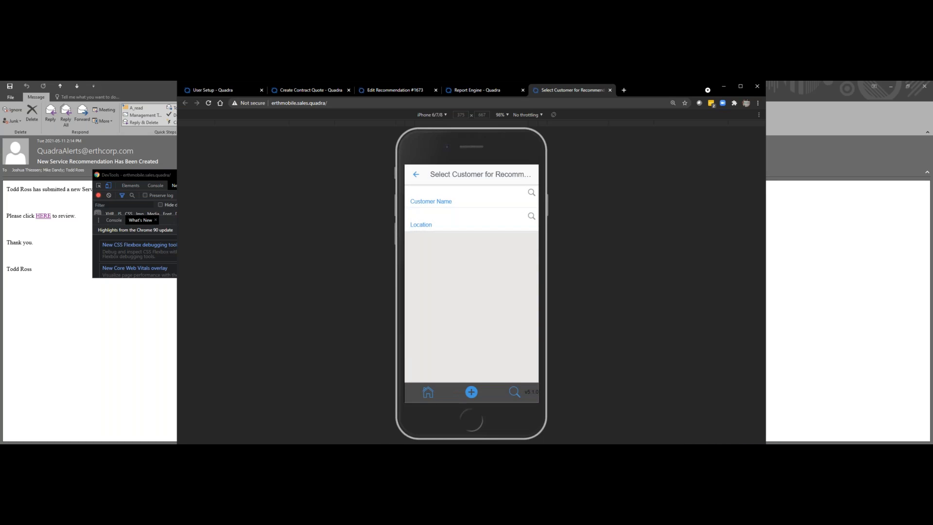
type("byron")
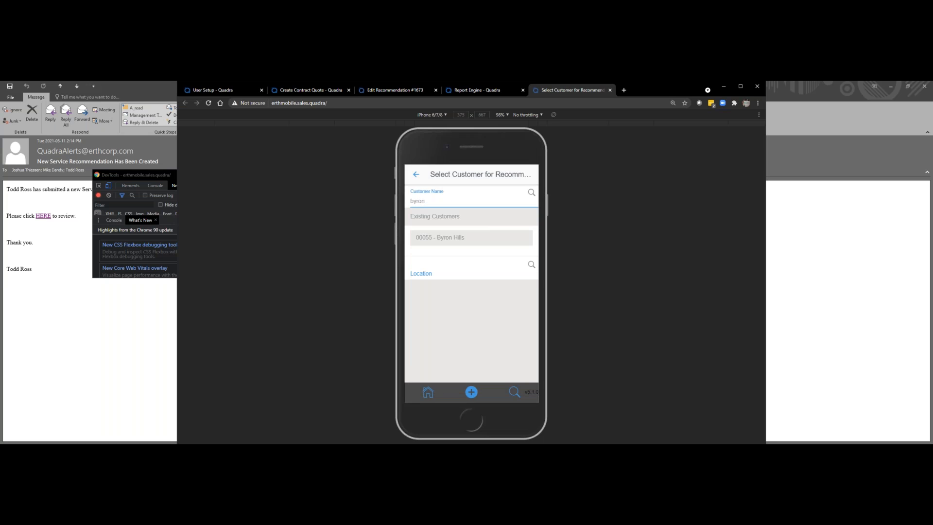
left_click(470, 237)
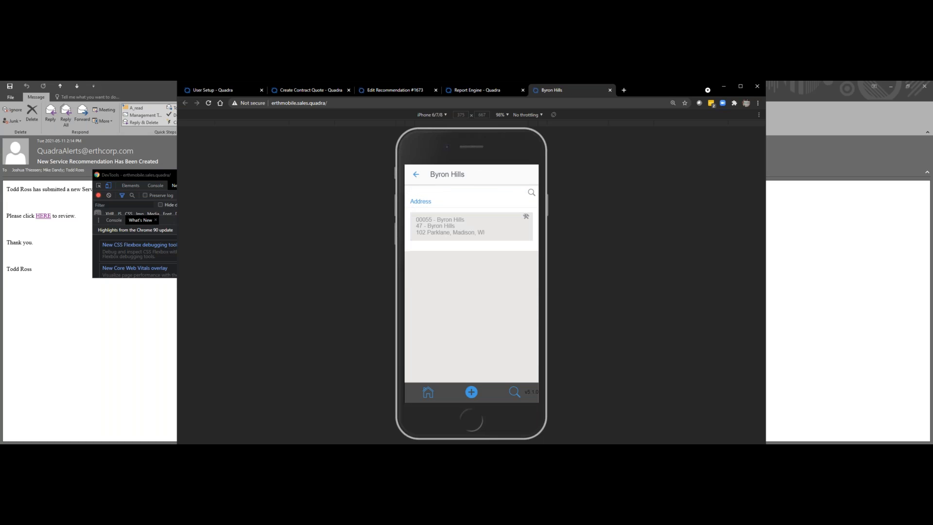
left_click(470, 226)
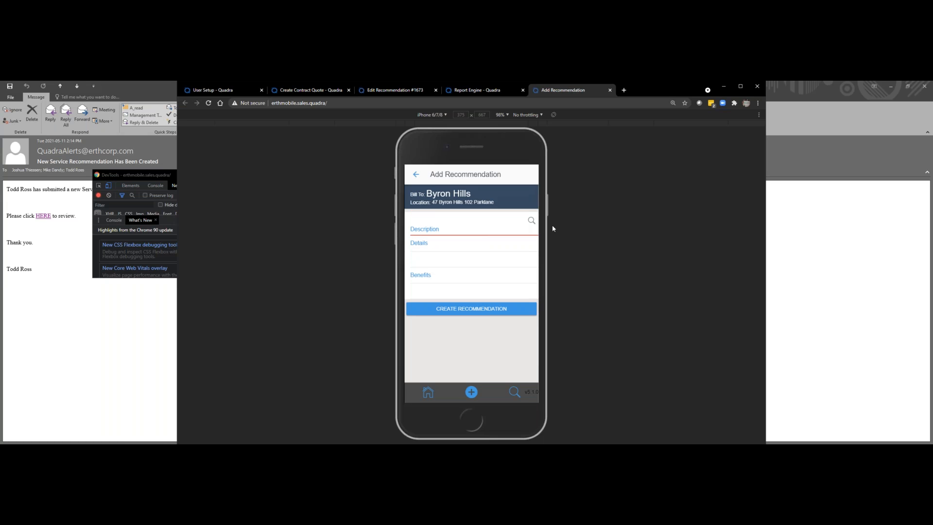
Step: Create the recommendation with the predefined Create Quick Quote description and the details "Replace a fan motore"
left_click(531, 221)
left_click(452, 247)
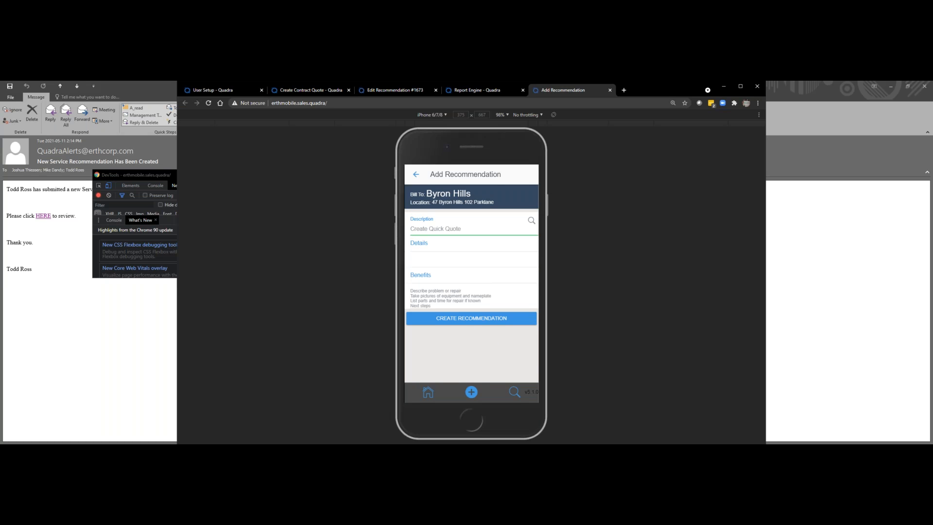
left_click(446, 250)
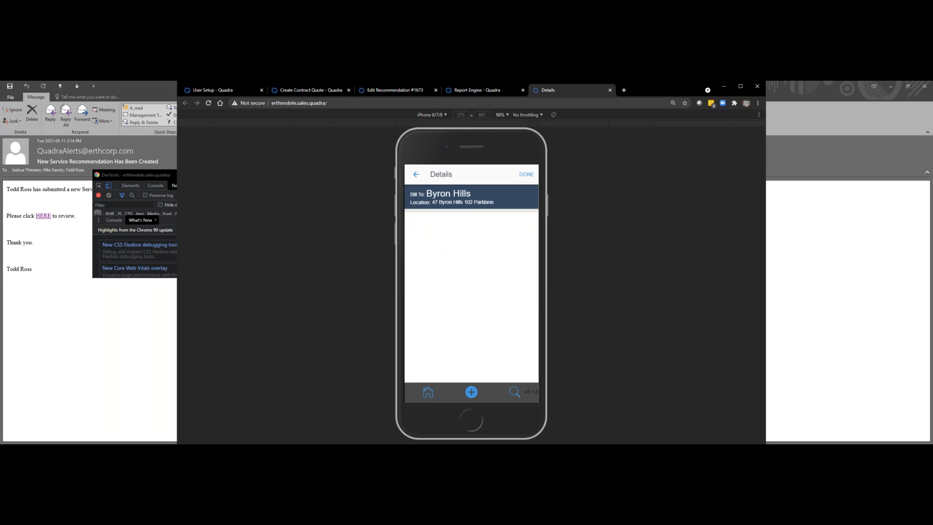
type("Replace a fa")
type("cn ")
type(" motore")
left_click(526, 174)
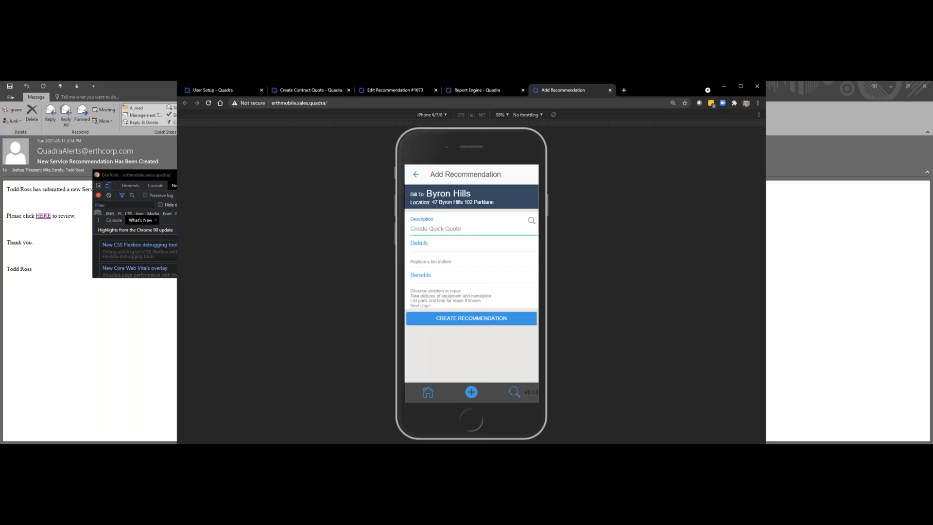
left_click(472, 318)
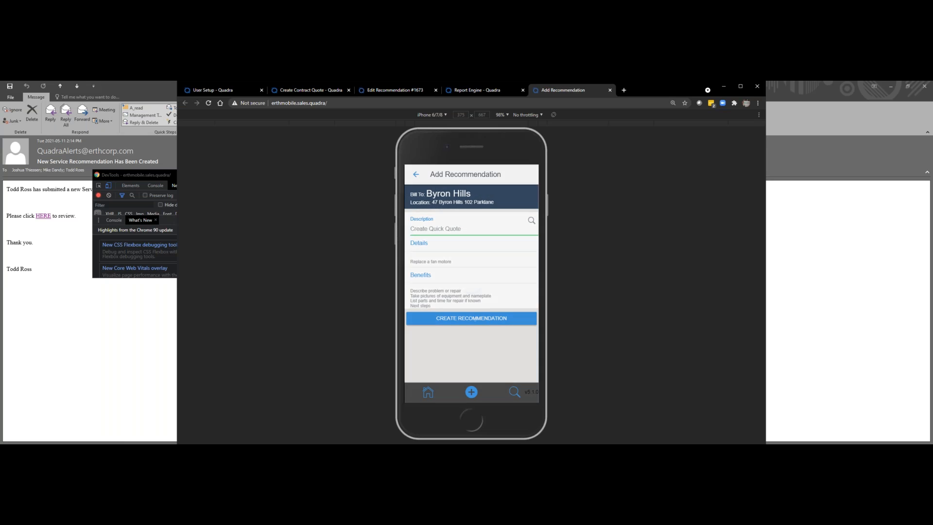
Step: Upload the picture "broken 10ton unit.jpg" from the Demo2 folder to the new Byron Hills recommendation
scroll(472, 281, "down", 4)
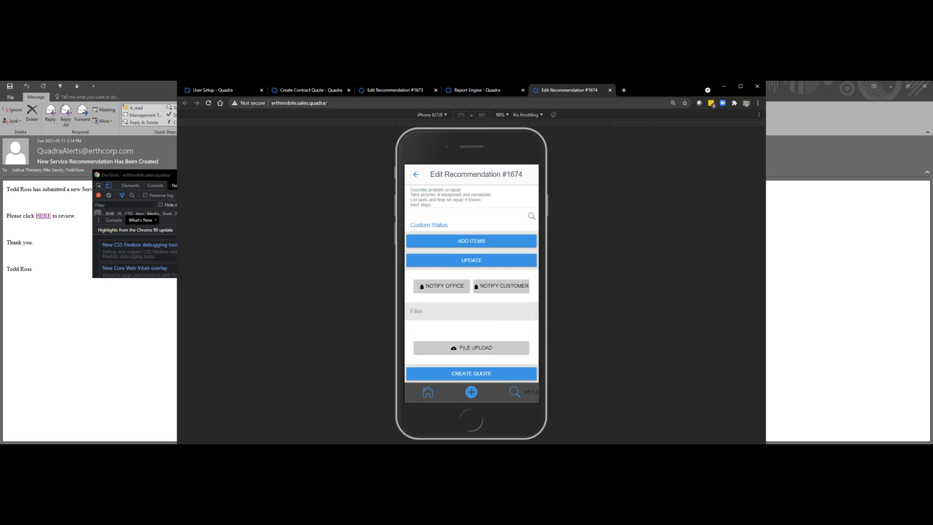
scroll(471, 282, "down", 1)
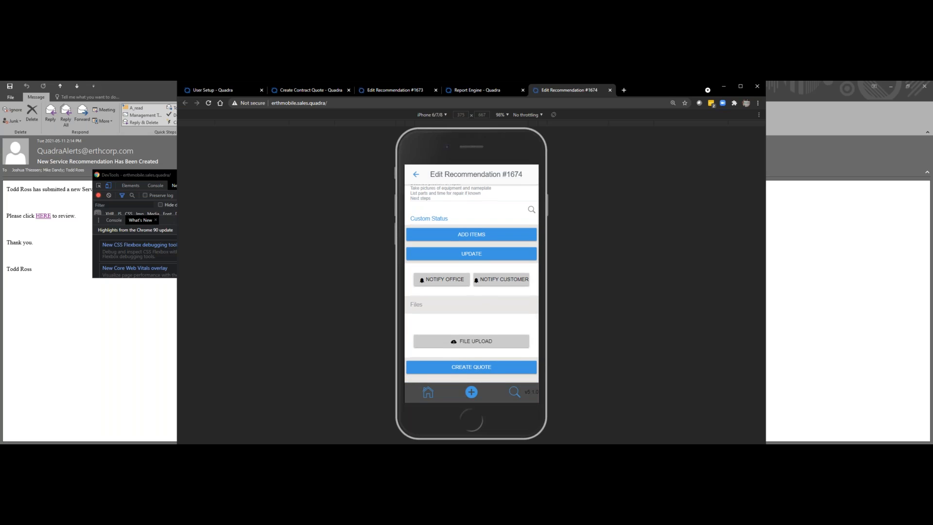
left_click(471, 341)
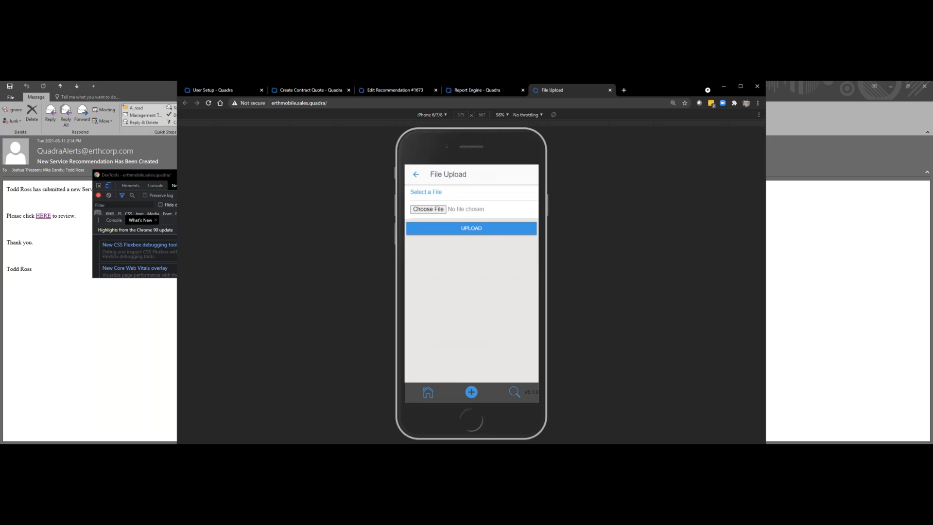
left_click(428, 209)
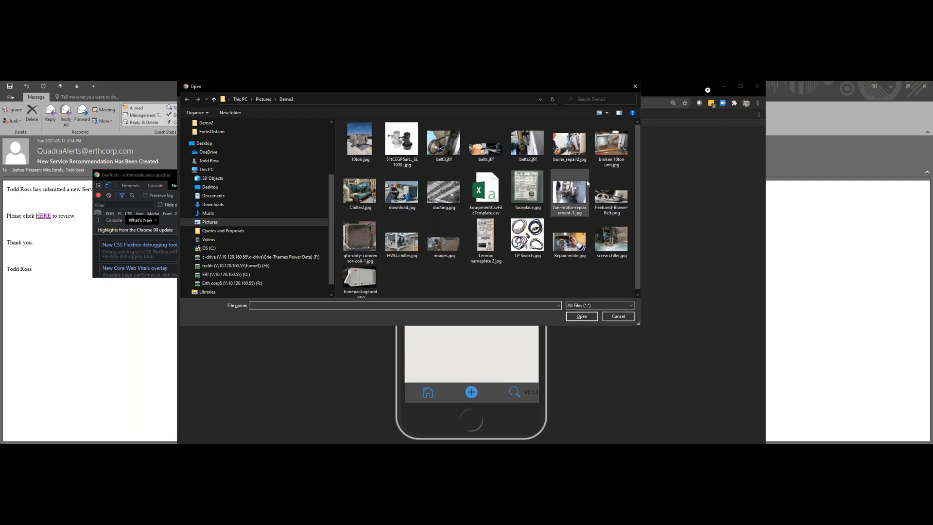
left_click(610, 142)
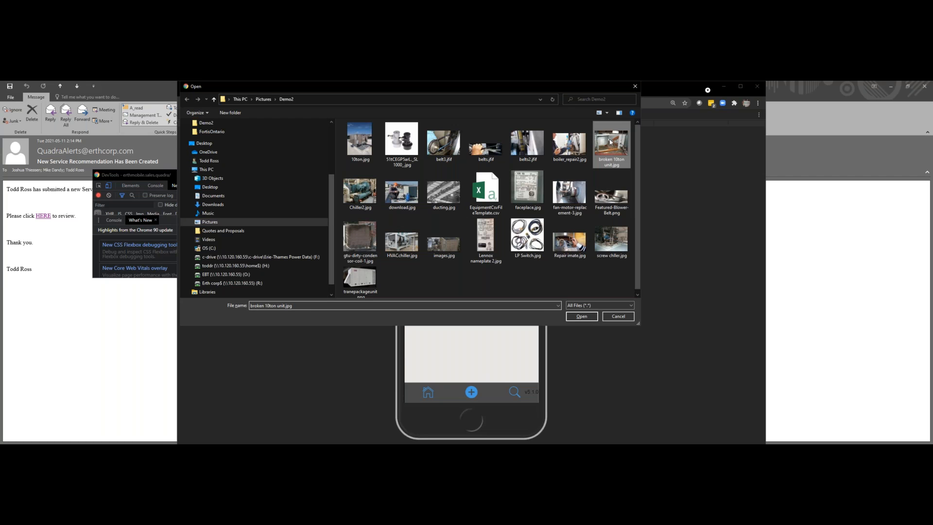
left_click(582, 317)
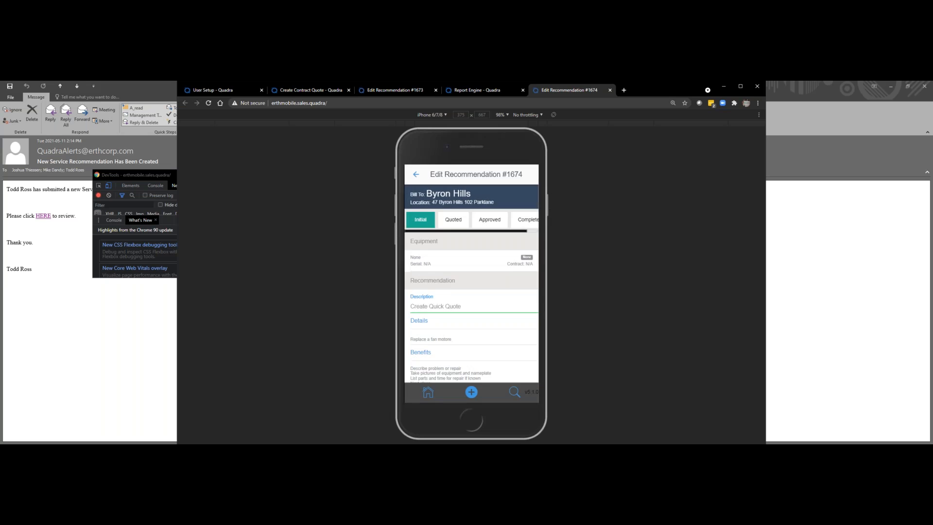
Step: Upload the nameplate picture faceplace.jpg as a second file on the recommendation
left_click(467, 341)
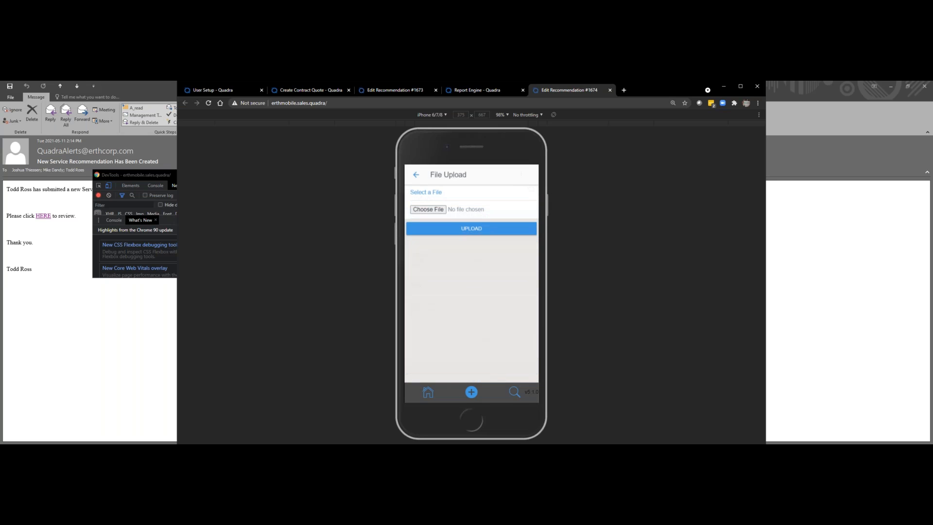
left_click(428, 209)
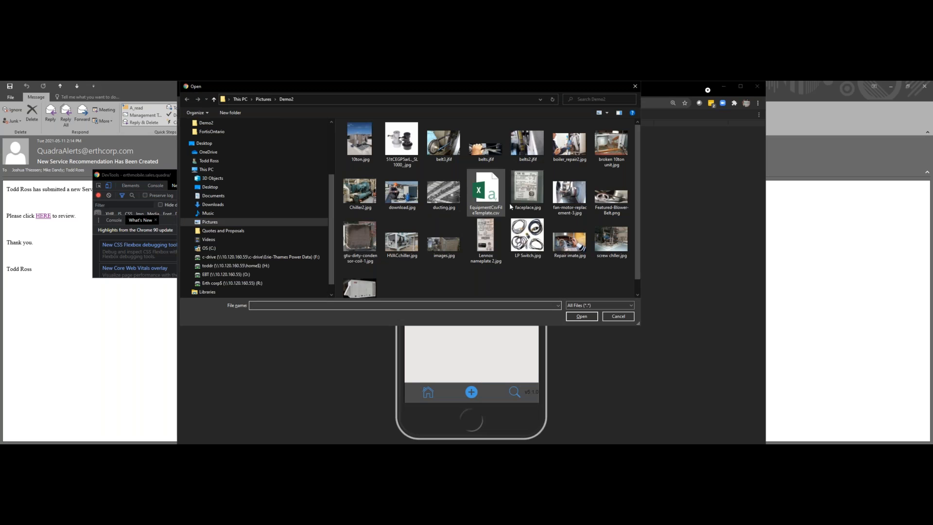
left_click(523, 193)
left_click(582, 316)
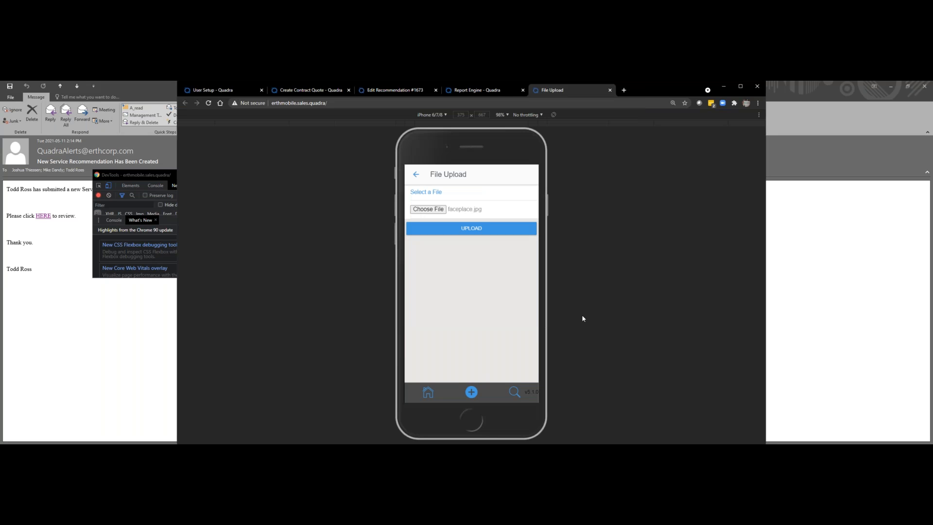
left_click(471, 228)
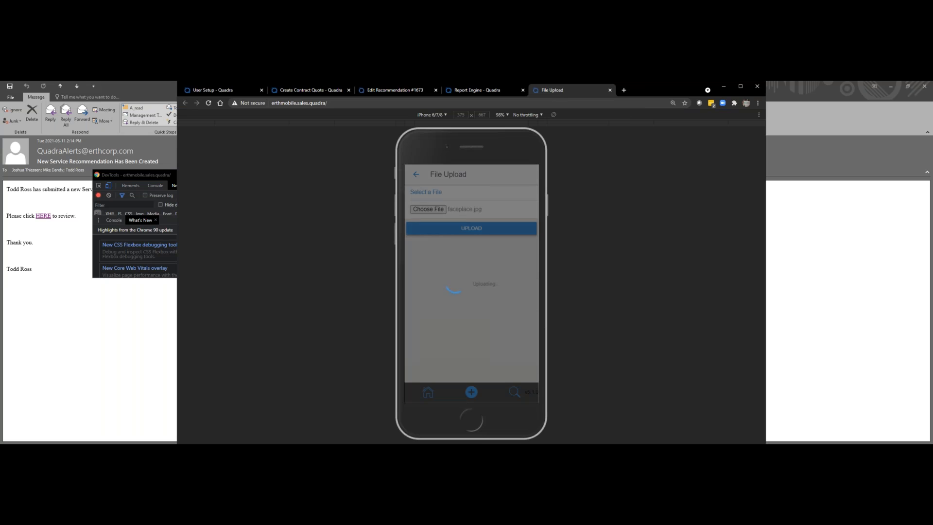
Step: Search the recommendation's inventory items for "motor" and add one 463-3934 Analog Drive Motor
scroll(472, 284, "down", 2)
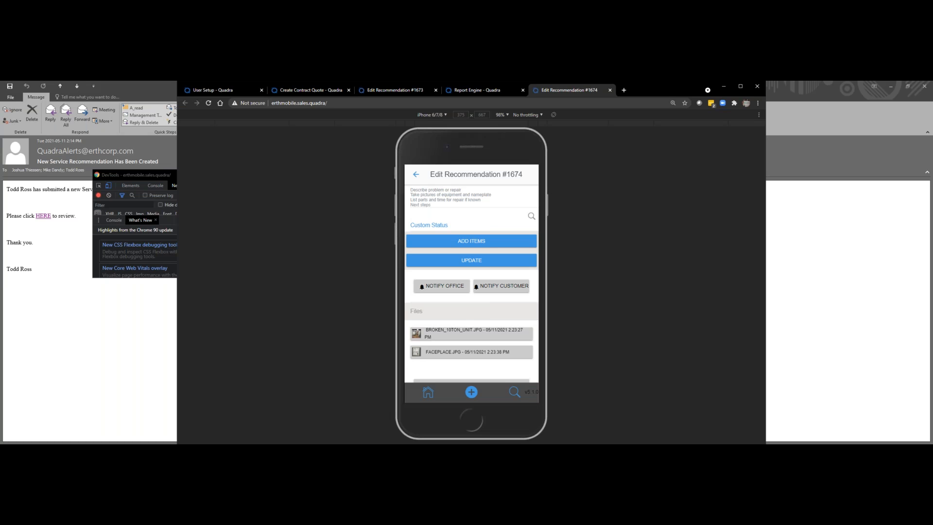
left_click(472, 241)
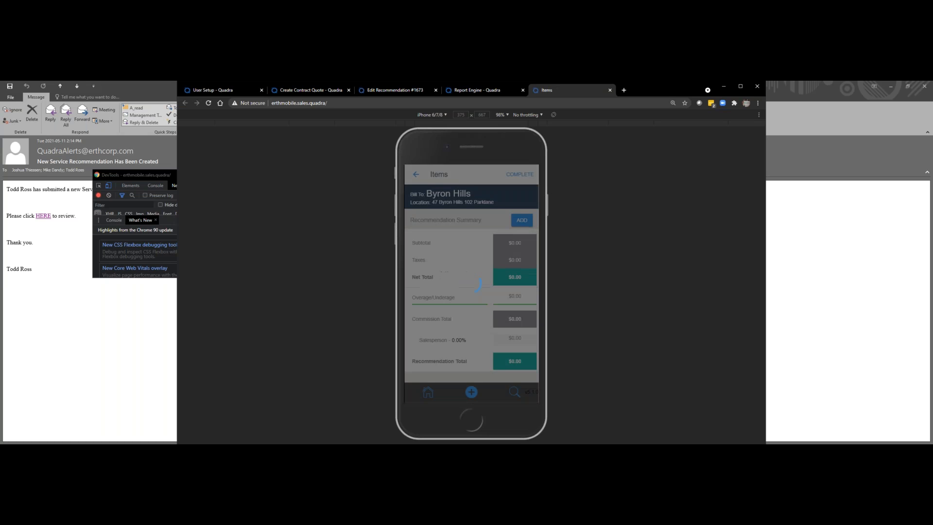
left_click(522, 220)
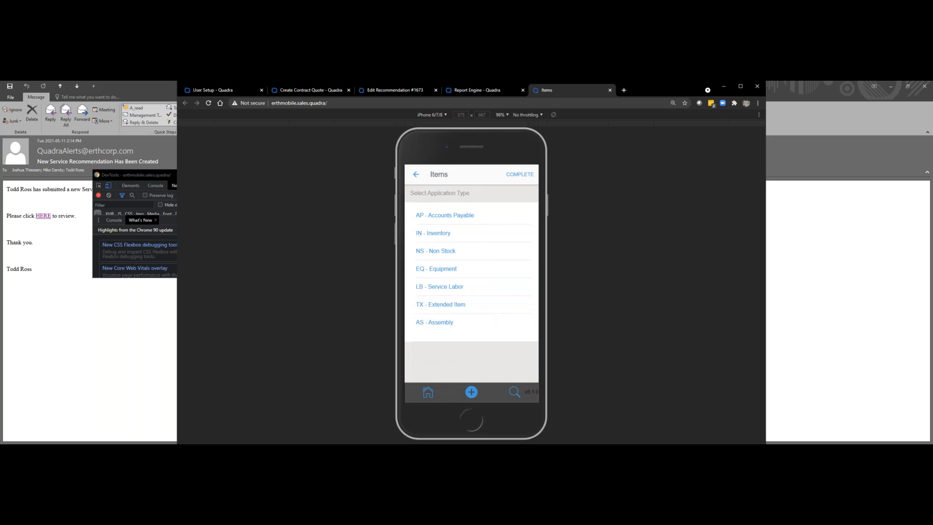
left_click(433, 233)
left_click(465, 217)
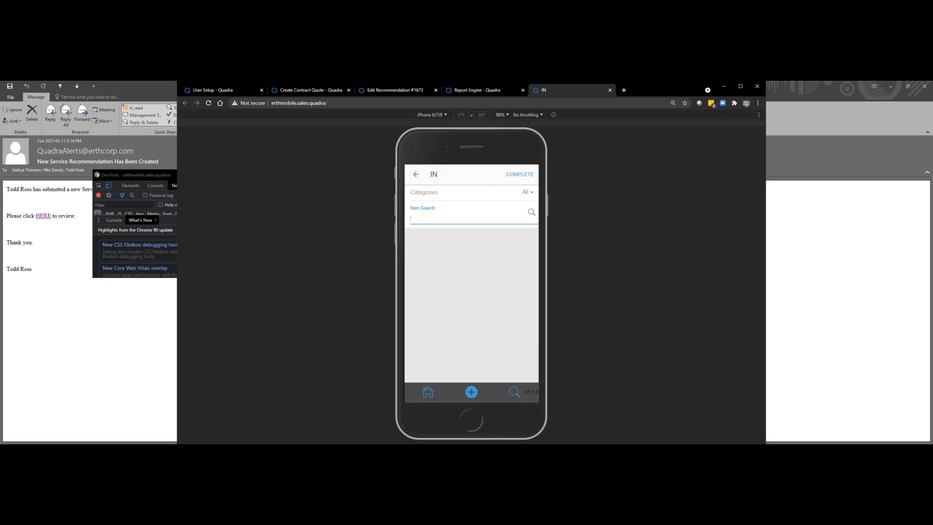
type("motore")
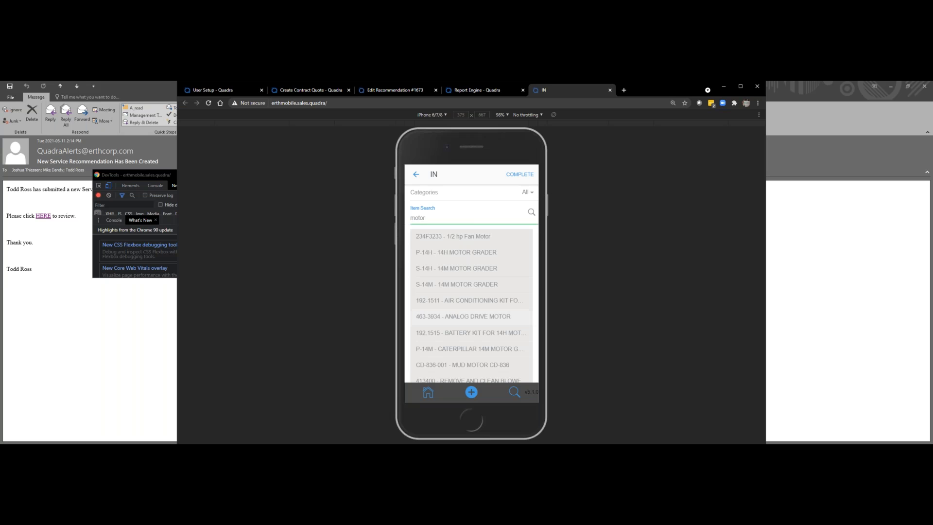
left_click(463, 316)
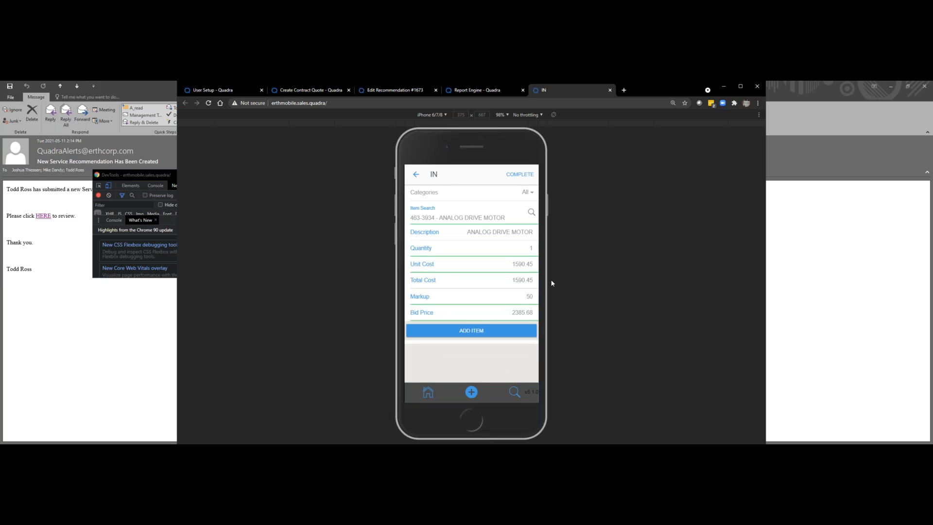
left_click(472, 330)
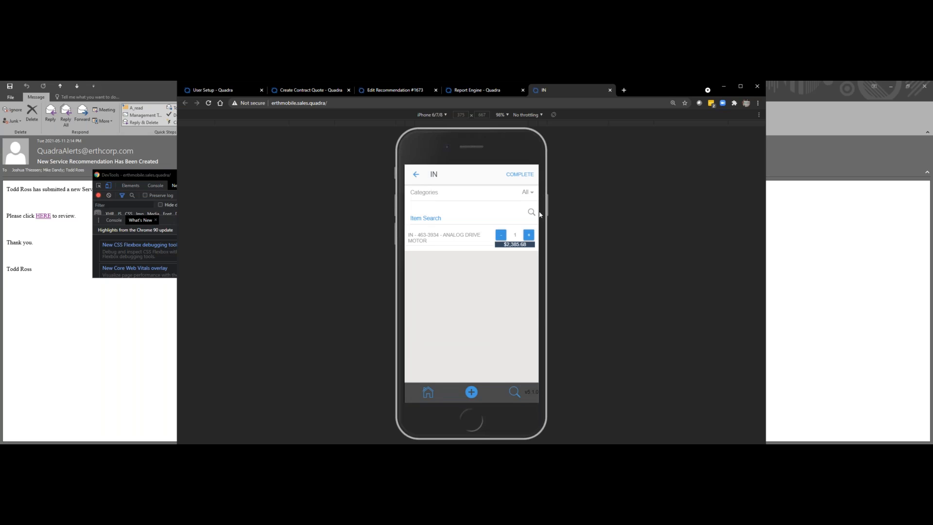
Step: Search the inventory for "brack" and add one DV-BRACKET item
left_click(538, 215)
type("brack")
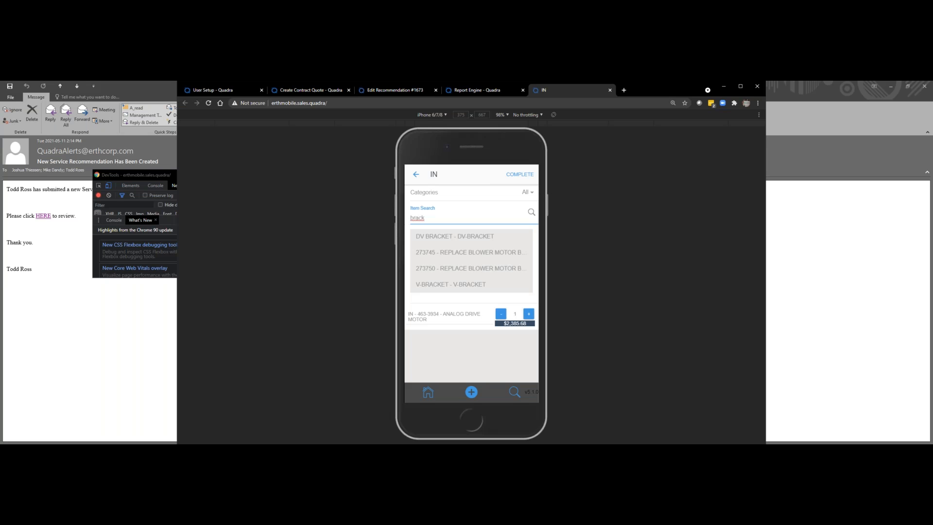
left_click(454, 237)
left_click(471, 331)
Step: Add 5 hours of Supervising Technician service labor for the Ontario region and complete the item list
left_click(416, 175)
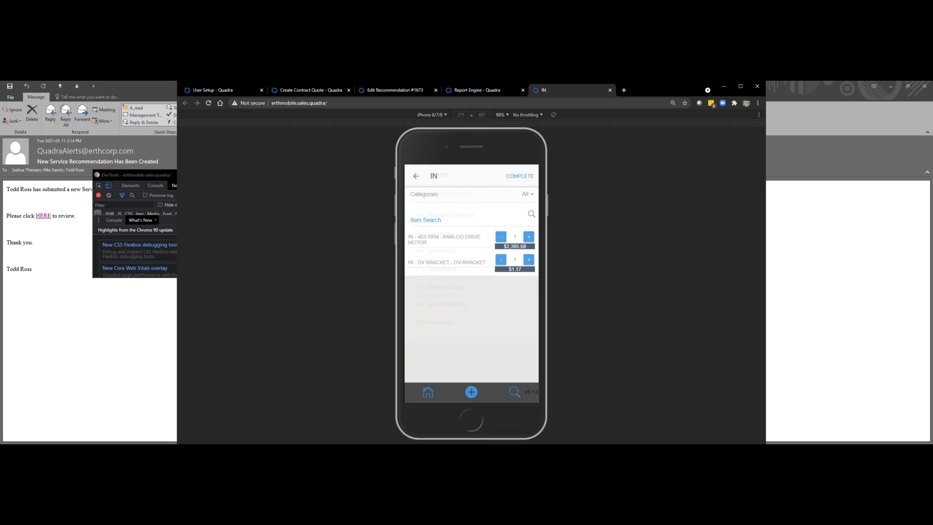
left_click(440, 286)
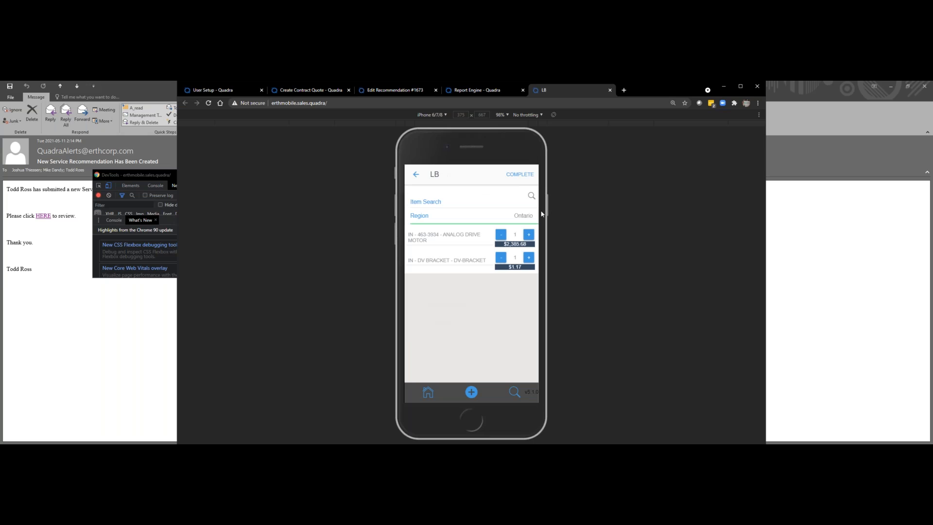
left_click(485, 202)
left_click(471, 325)
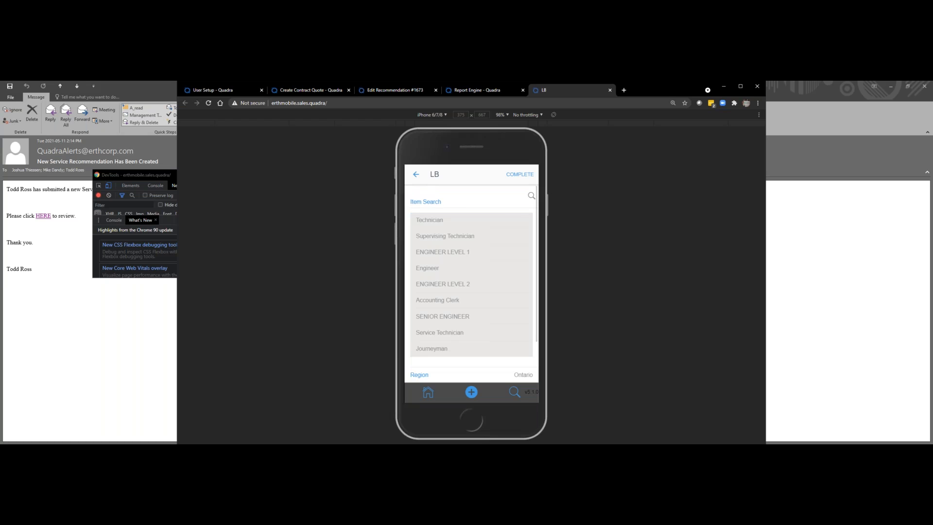
left_click(435, 237)
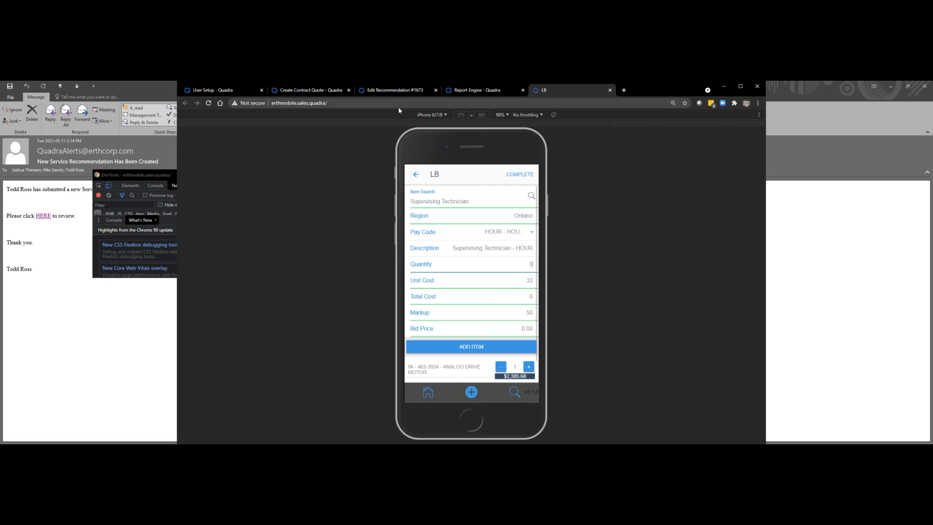
type("5")
left_click(474, 347)
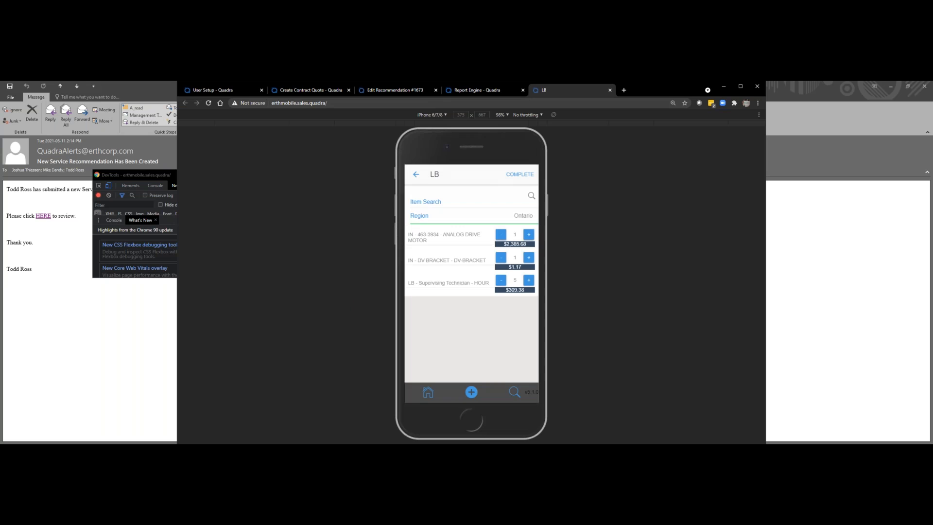
left_click(520, 174)
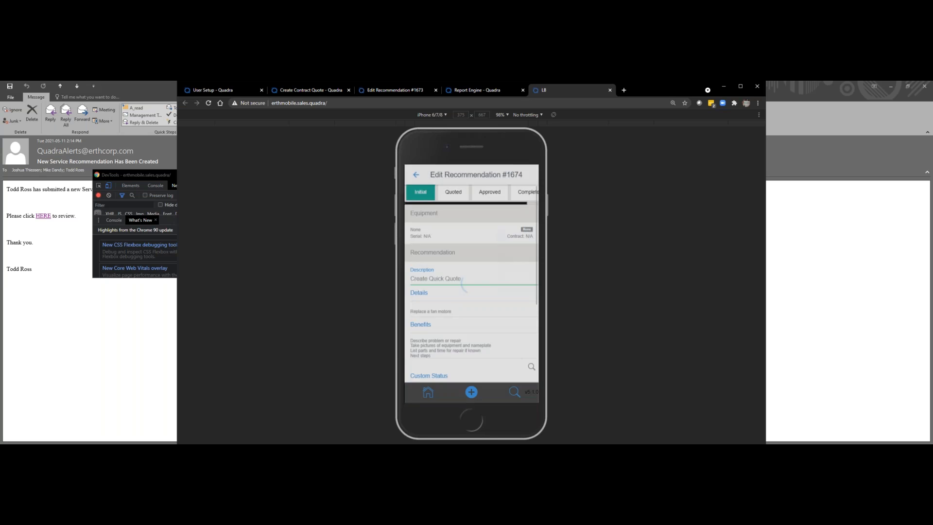
Step: Create a quote from the Create Quick Quote recommendation with its attached items
scroll(531, 251, "down", 5)
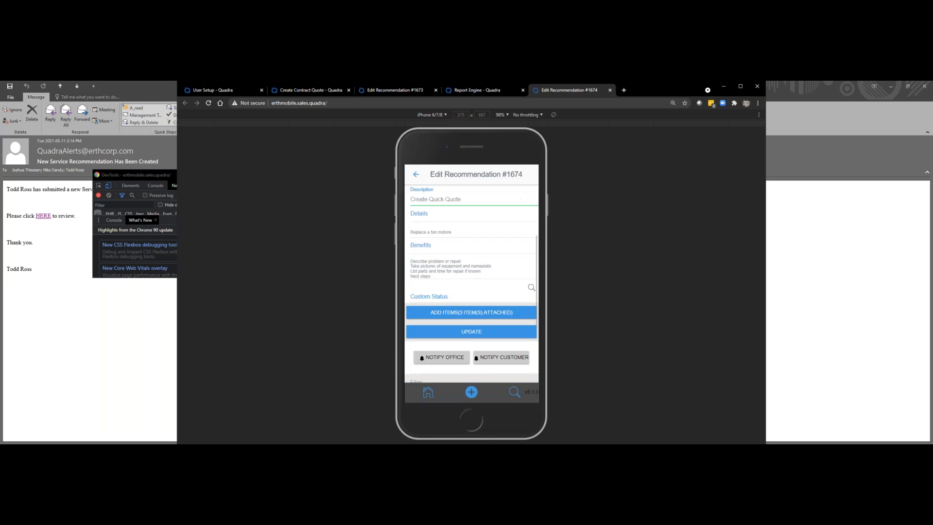
scroll(472, 291, "down", 1)
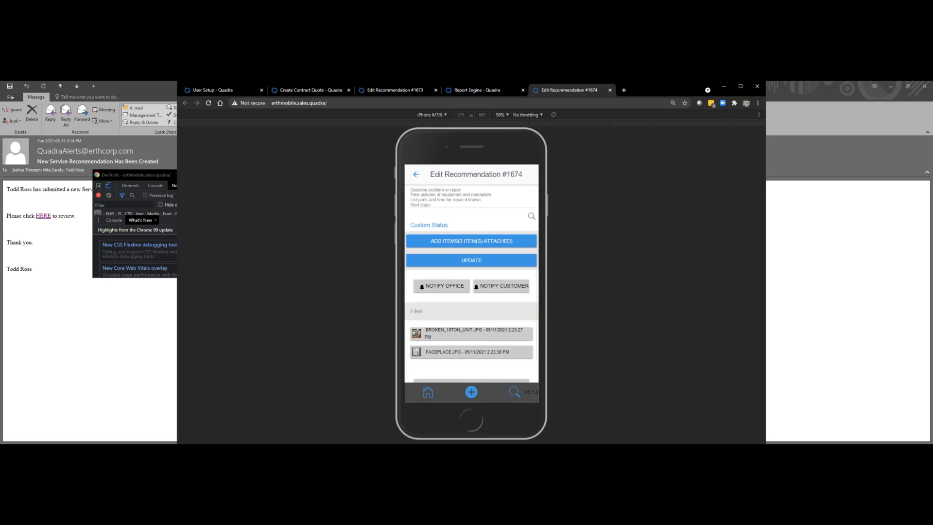
scroll(471, 285, "down", 1)
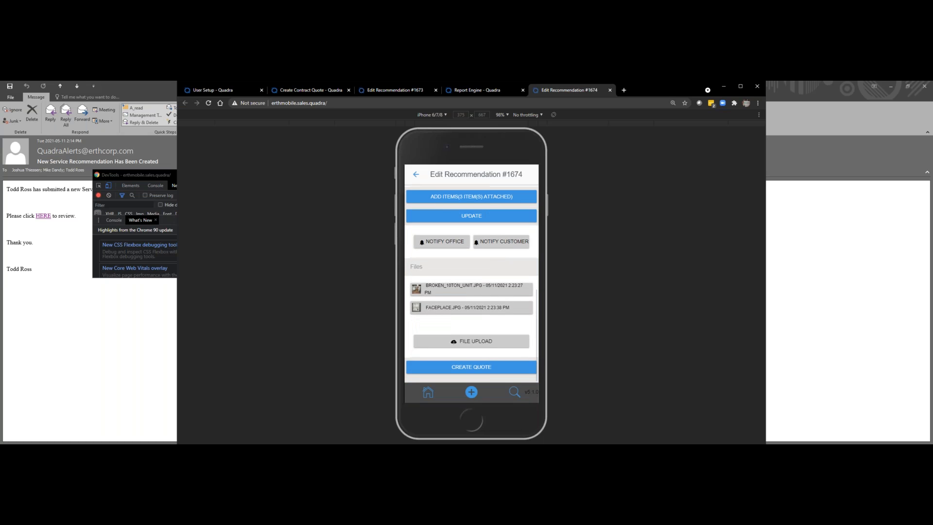
left_click(471, 367)
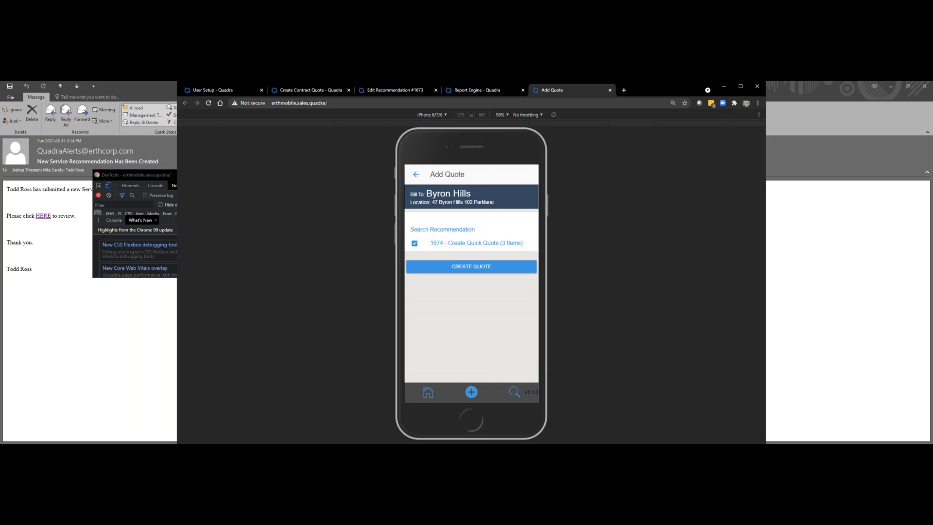
left_click(471, 266)
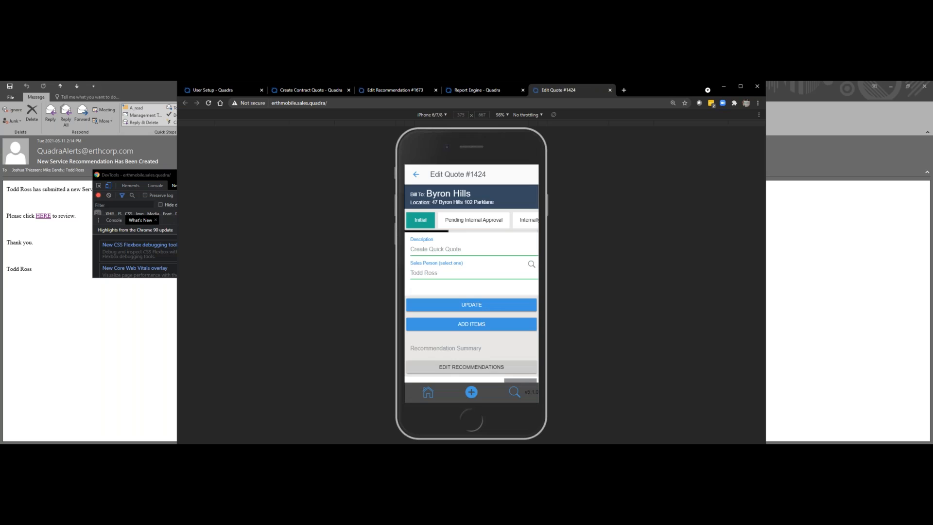
Step: Review the new quote's cost summary and email the quote to the customer as a PDF
scroll(471, 282, "down", 3)
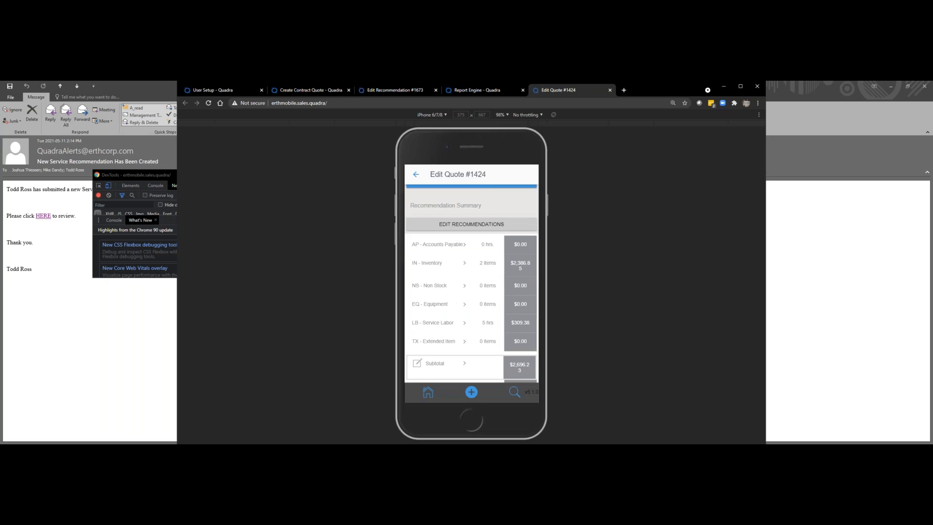
scroll(471, 282, "down", 2)
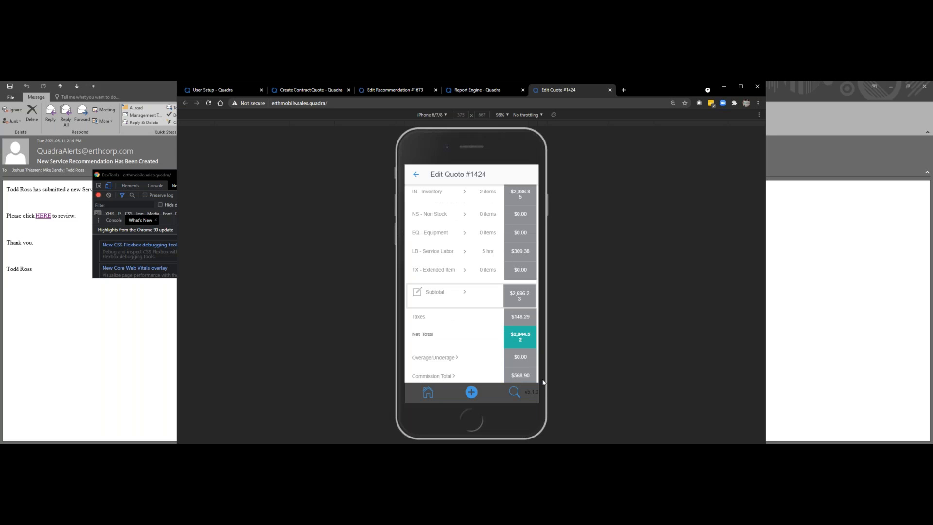
scroll(471, 292, "up", 6)
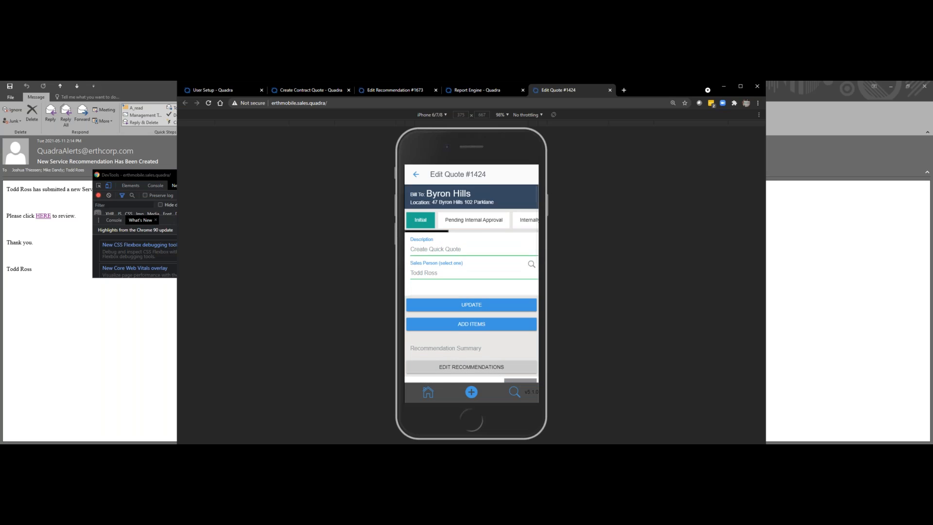
scroll(472, 282, "down", 7)
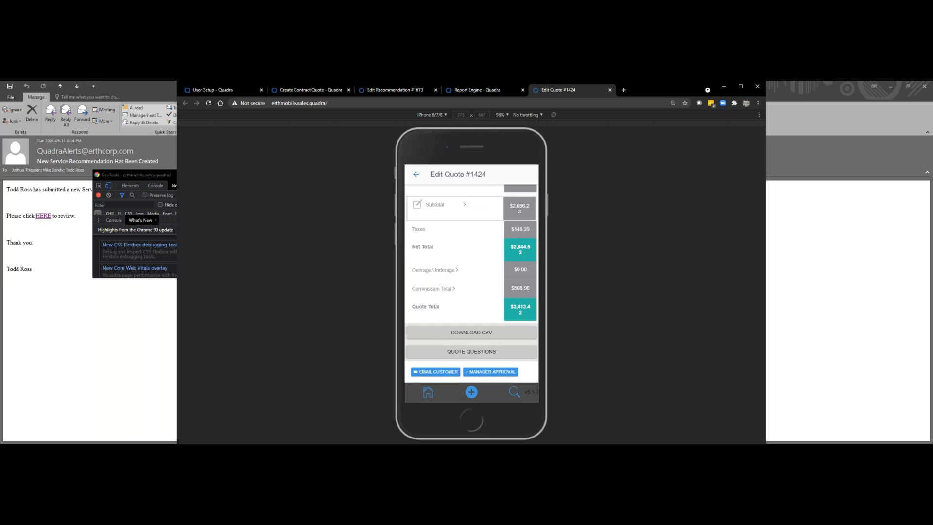
left_click(435, 371)
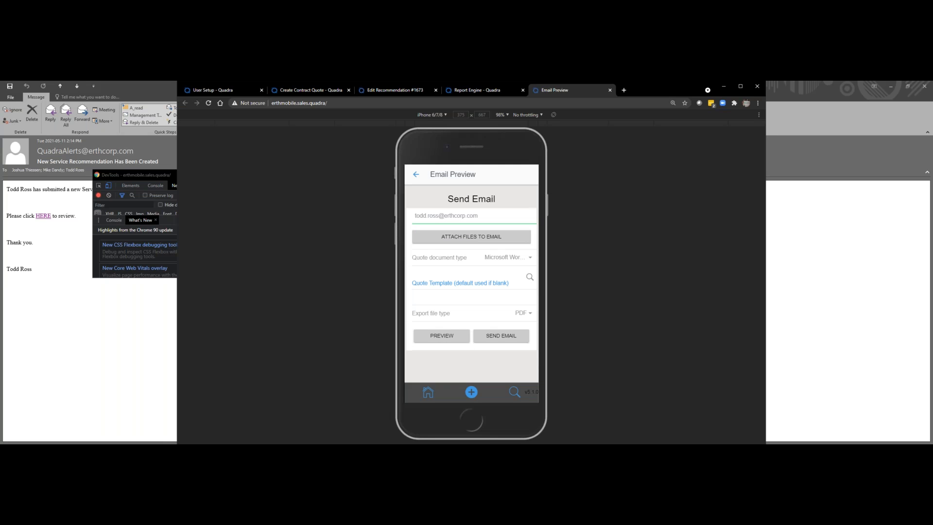
left_click(508, 335)
scroll(471, 283, "up", 8)
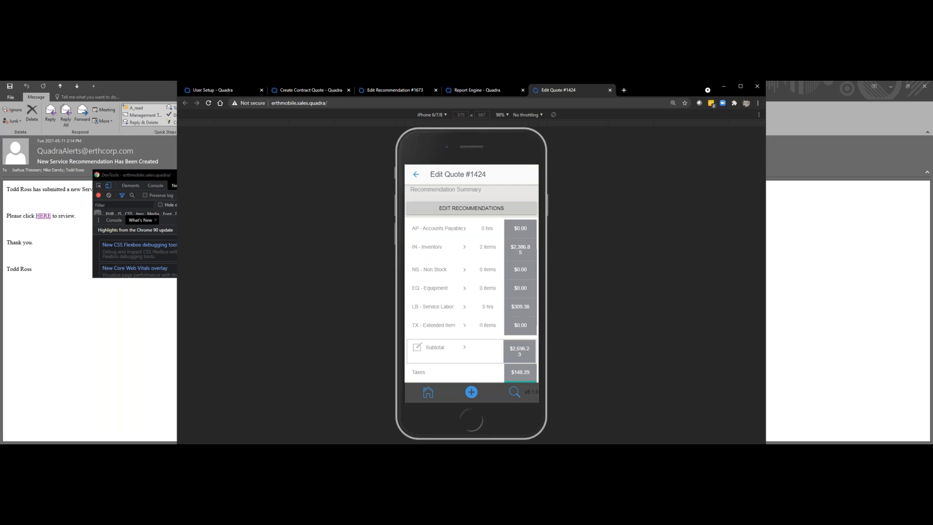
Step: Review the quote's details and totals and submit its manager approval
scroll(471, 283, "down", 2)
scroll(472, 284, "up", 3)
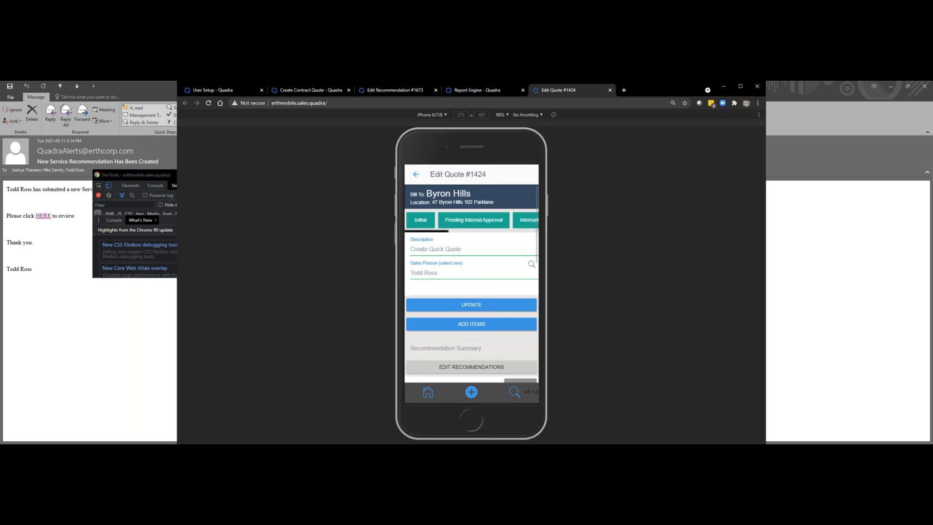
scroll(472, 283, "down", 8)
scroll(471, 283, "down", 2)
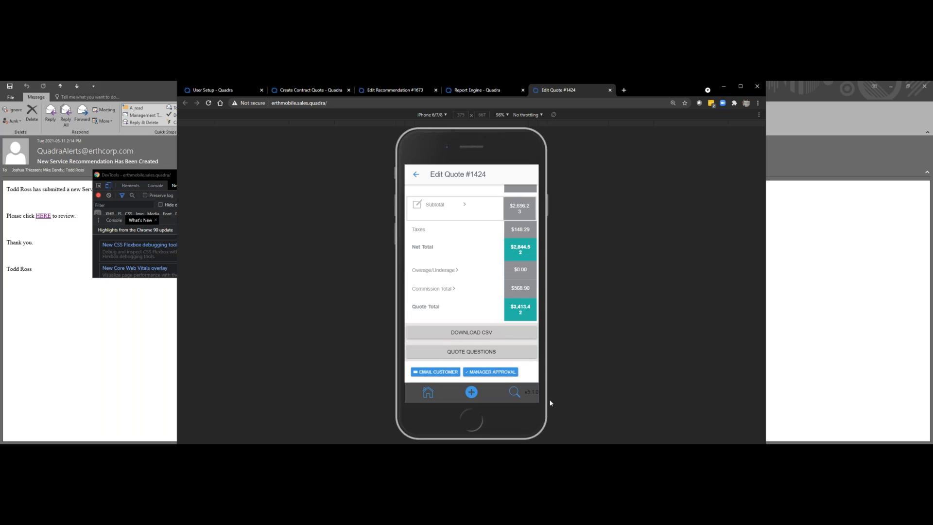
scroll(471, 283, "up", 10)
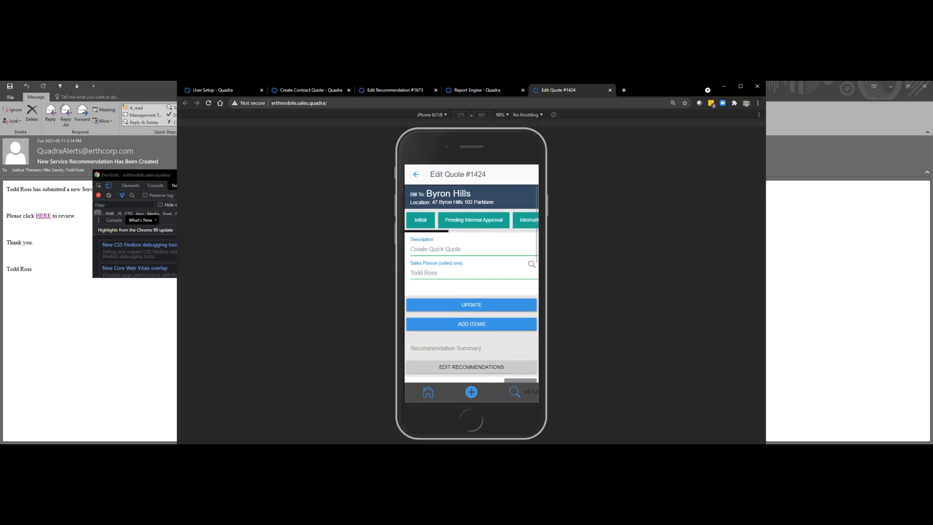
scroll(471, 283, "down", 10)
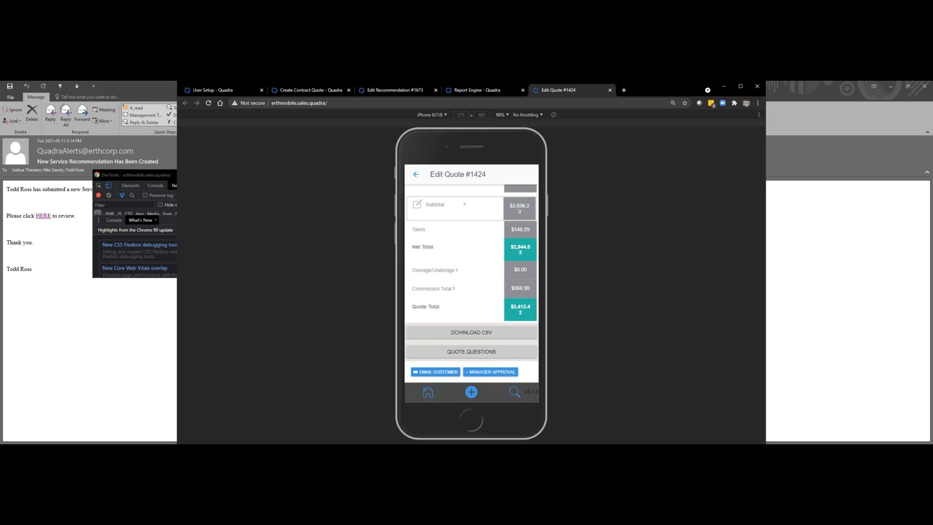
left_click(490, 372)
Step: Record the quote's signed approval by entering the approver's name, drawing a signature in the box and saving it
left_click(479, 371)
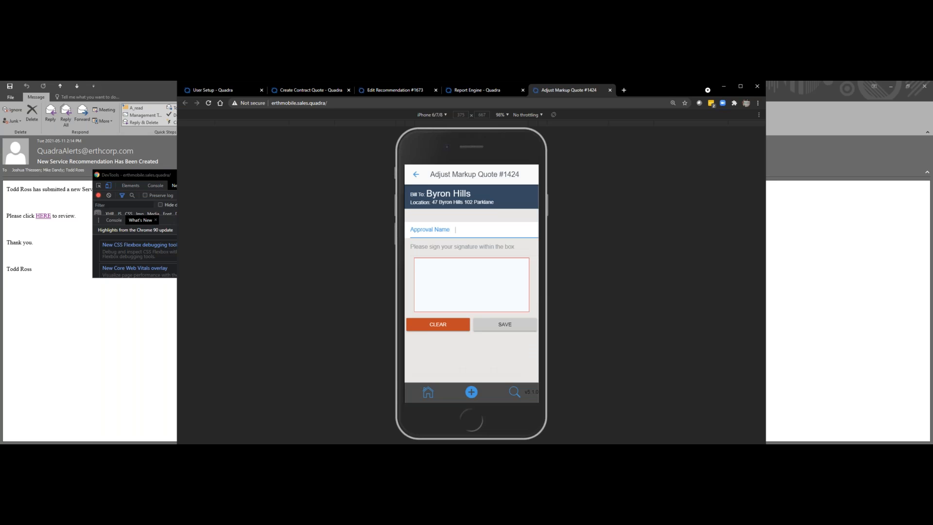
type("joe smith")
left_click_drag(435, 279, 483, 285)
left_click(504, 324)
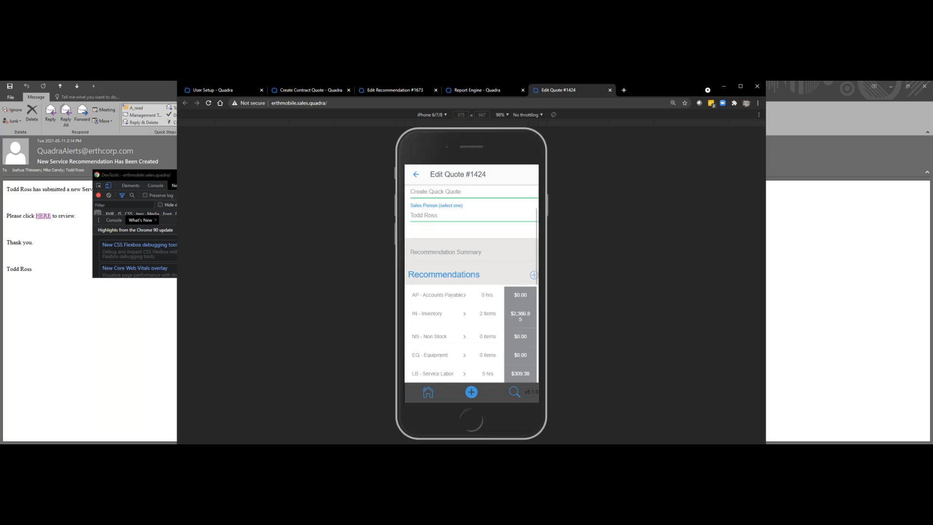
Step: Start a new service call from the approved quote and set its division to CIP ASSET REVAL
scroll(471, 284, "down", 6)
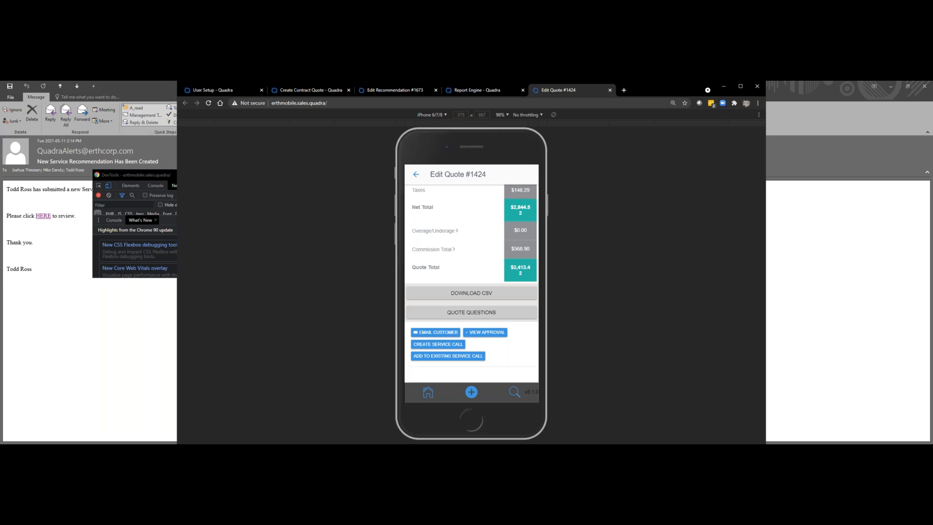
left_click(453, 353)
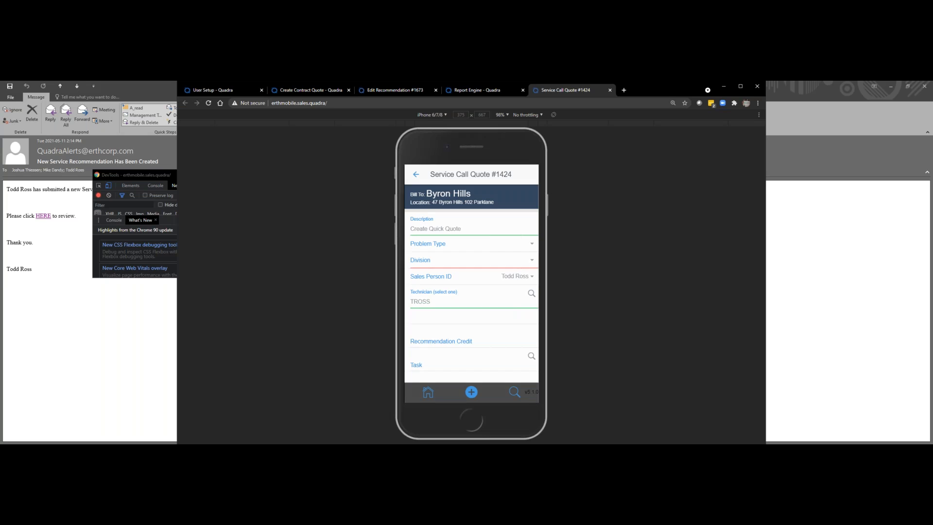
left_click(471, 260)
left_click(448, 268)
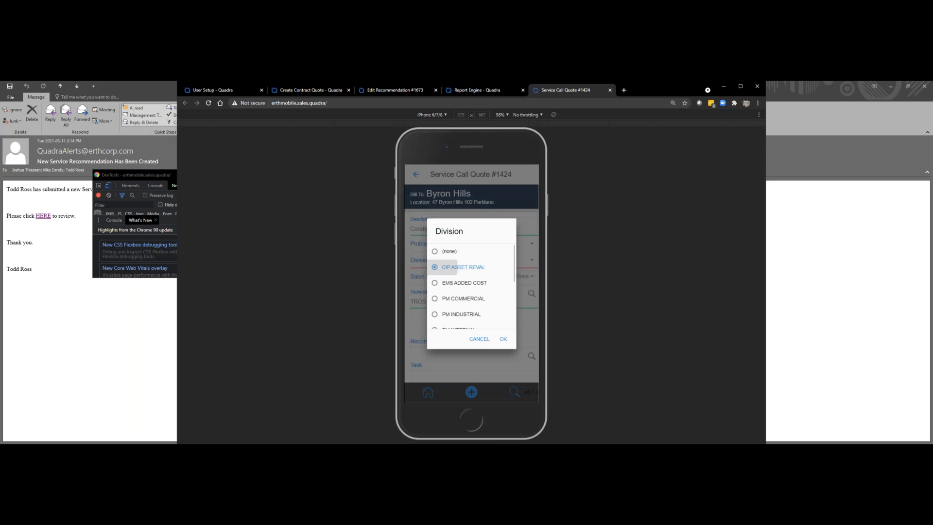
left_click(503, 339)
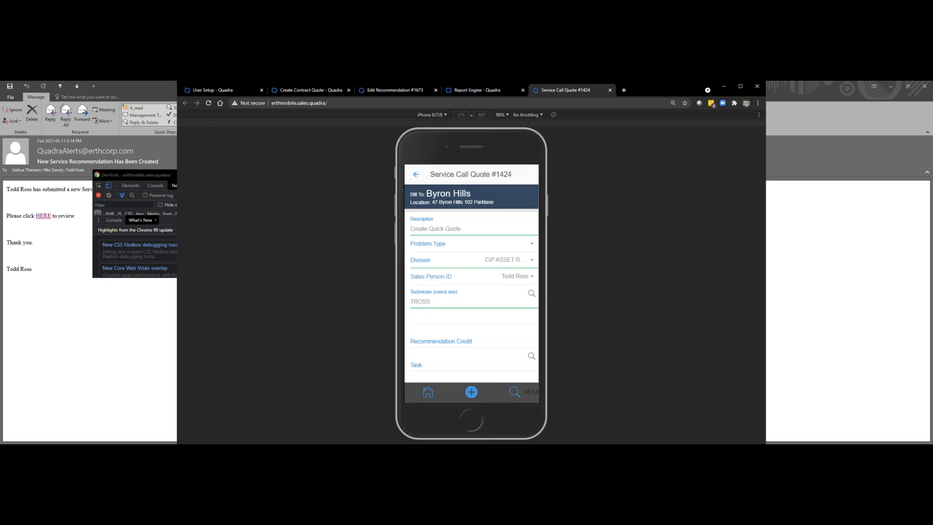
Step: Set the service call date to 05/13/2021 and confirm the call's creation
scroll(472, 277, "down", 2)
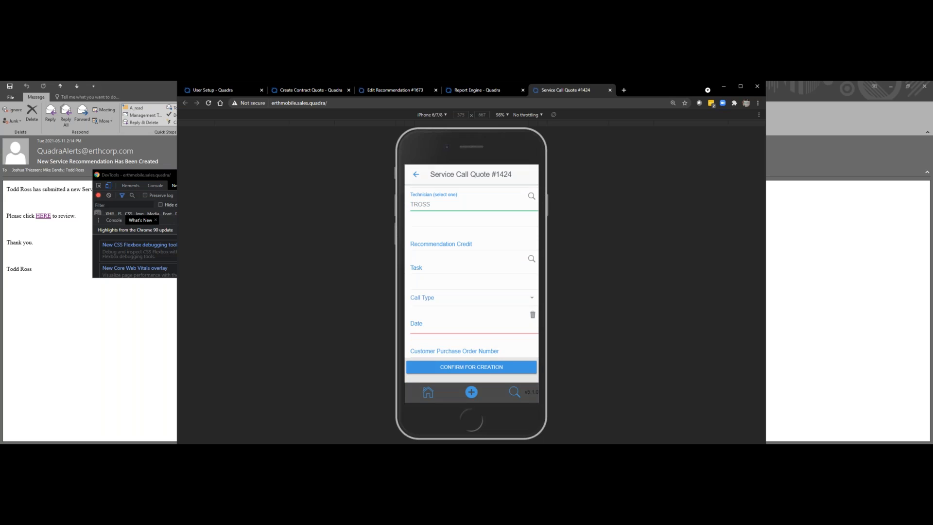
left_click(471, 323)
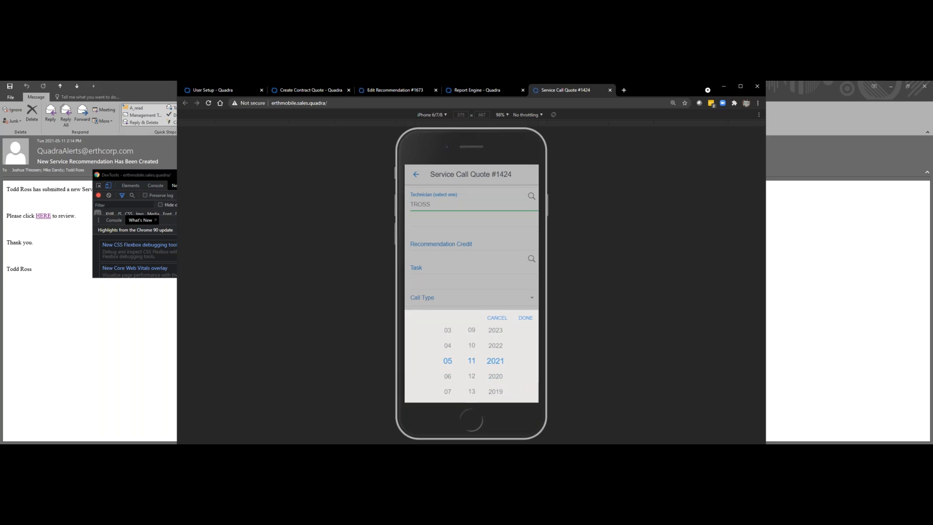
left_click_drag(472, 376, 471, 345)
left_click(526, 318)
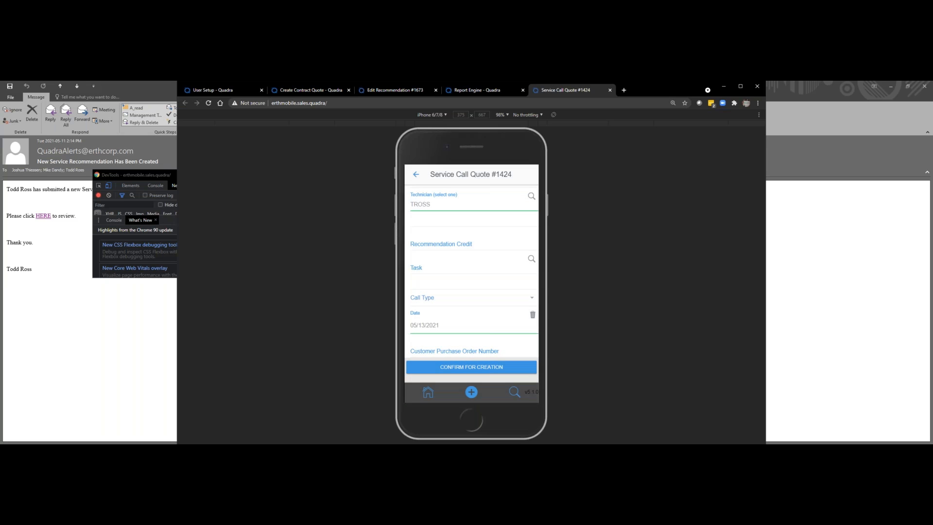
left_click(471, 367)
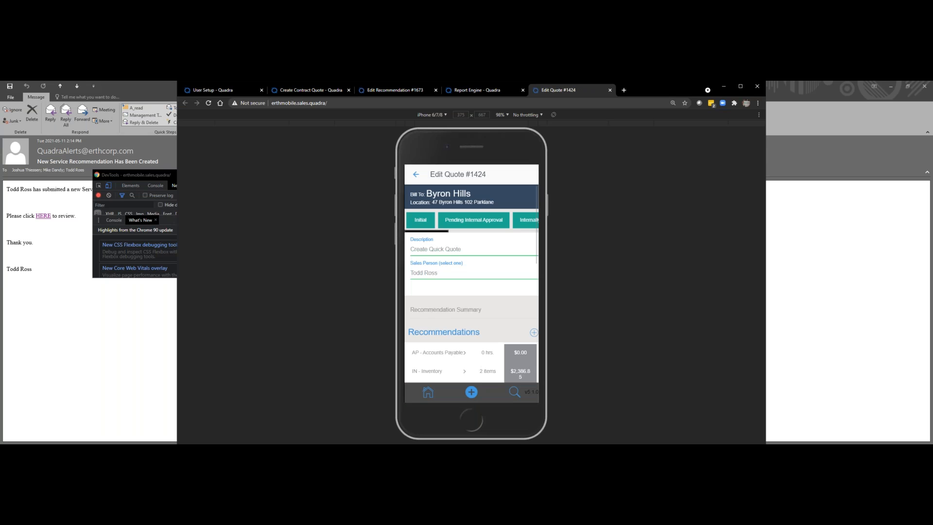
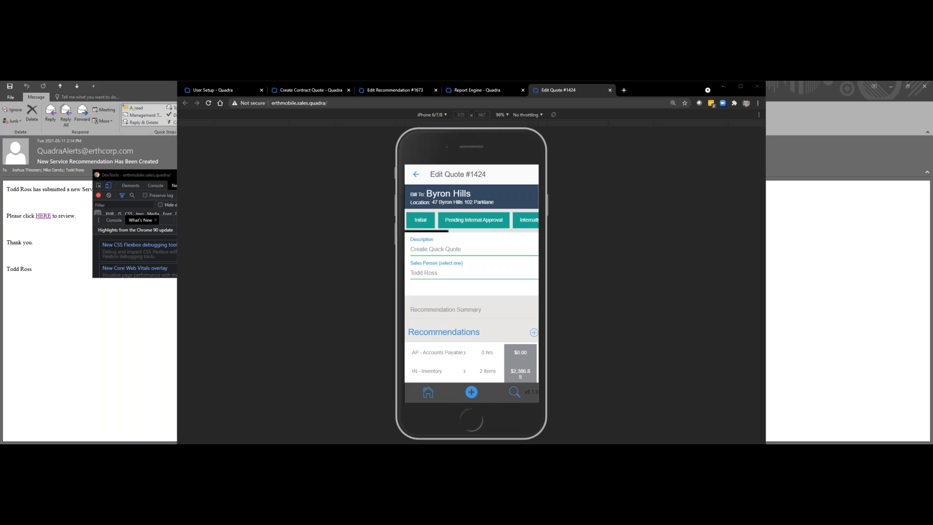
Step: Switch to the Quadra test client's mobile dashboard and search for customers named "byron"
key("alt+Tab")
key("alt+Tab")
key("alt+Tab")
key("alt+Tab")
key("alt+Tab")
key("alt+Tab")
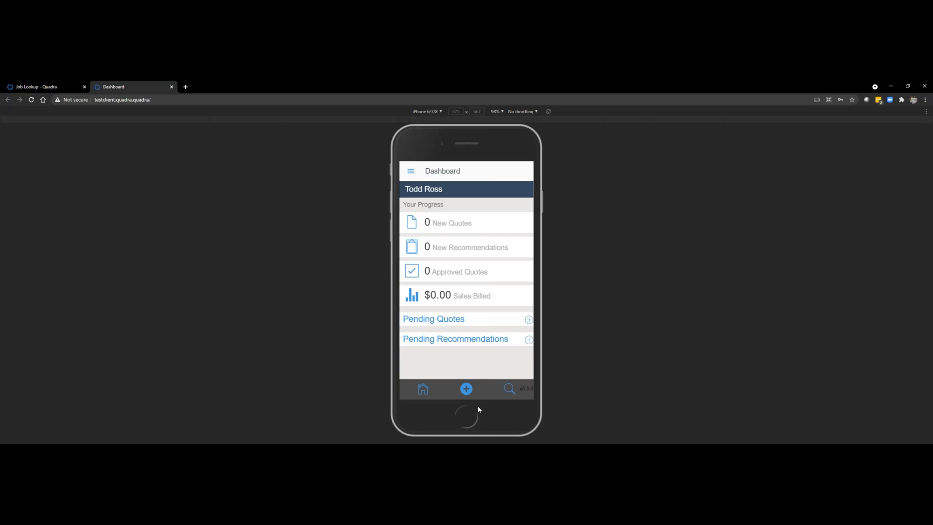
left_click(509, 388)
left_click(458, 216)
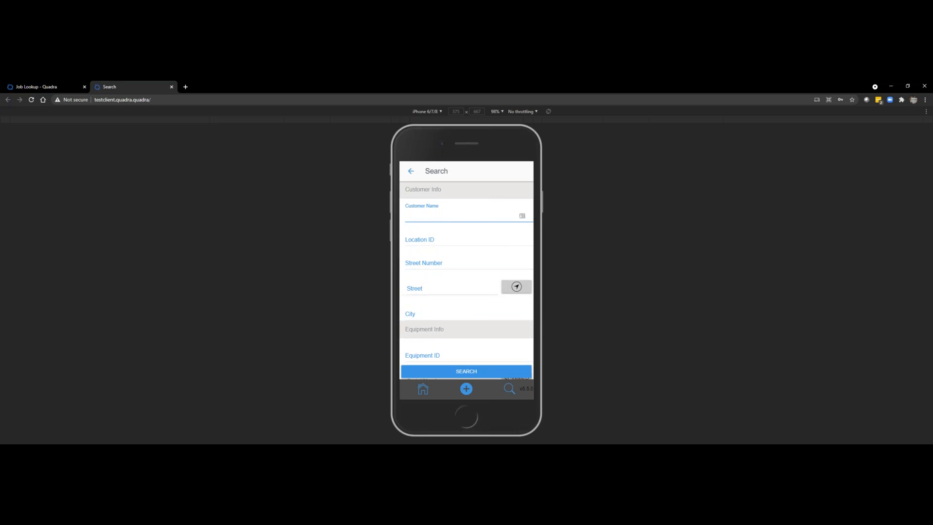
type("byron")
key("Return")
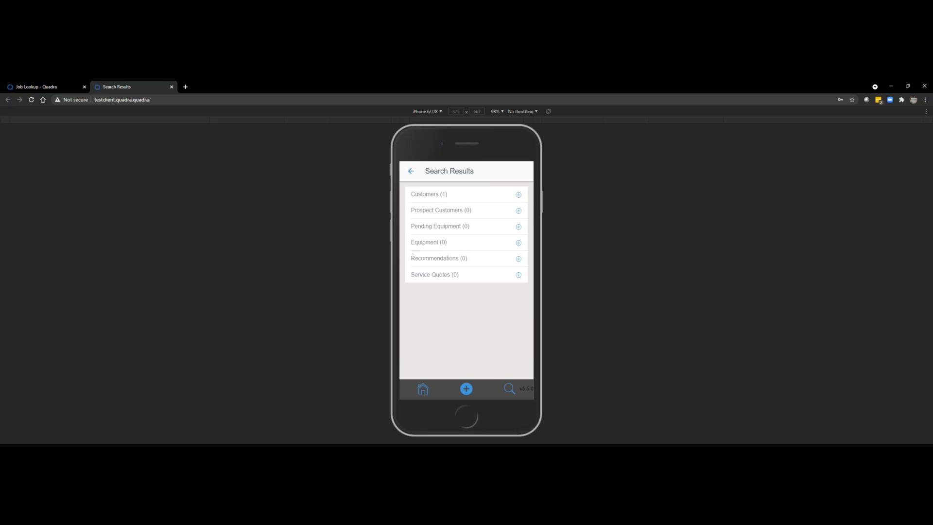
Step: Open the Byron Barons customer from the search results and bring up its equipment list
left_click(519, 243)
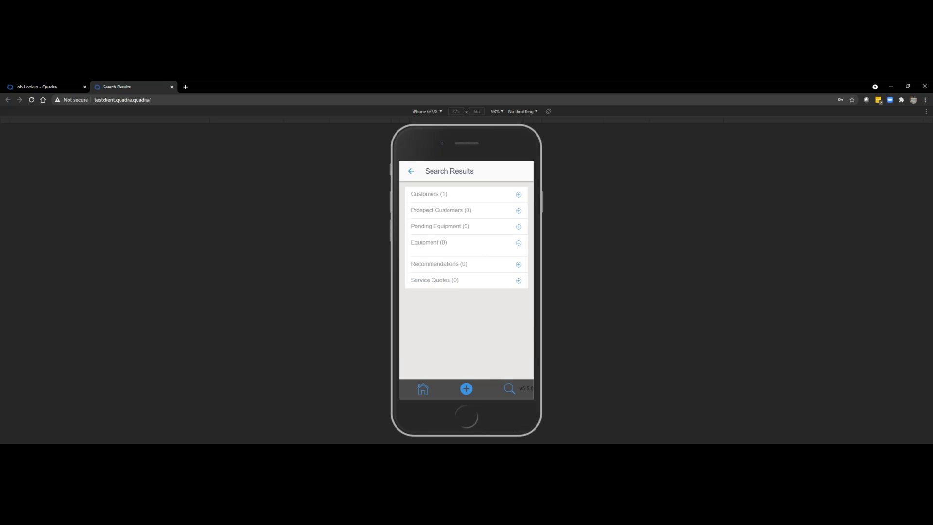
left_click(519, 195)
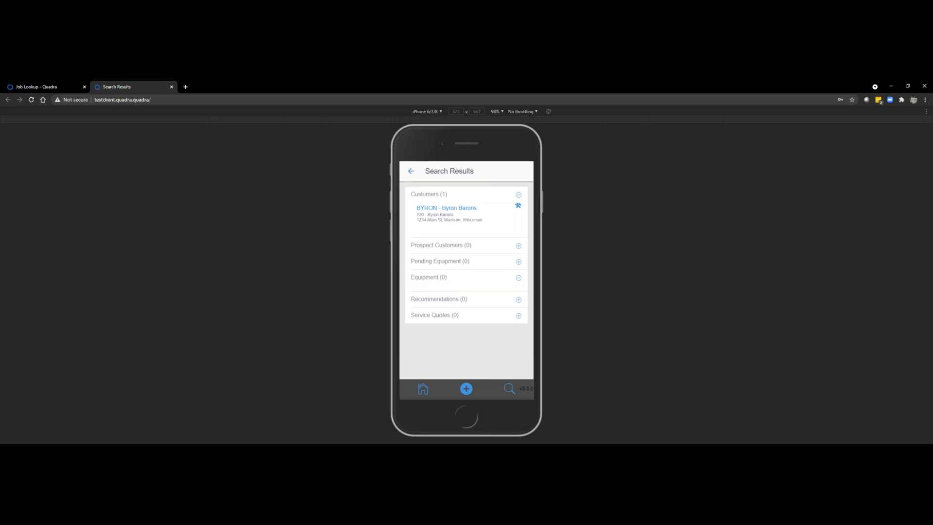
left_click(446, 209)
left_click(430, 234)
scroll(466, 292, "up", 1)
scroll(466, 292, "down", 1)
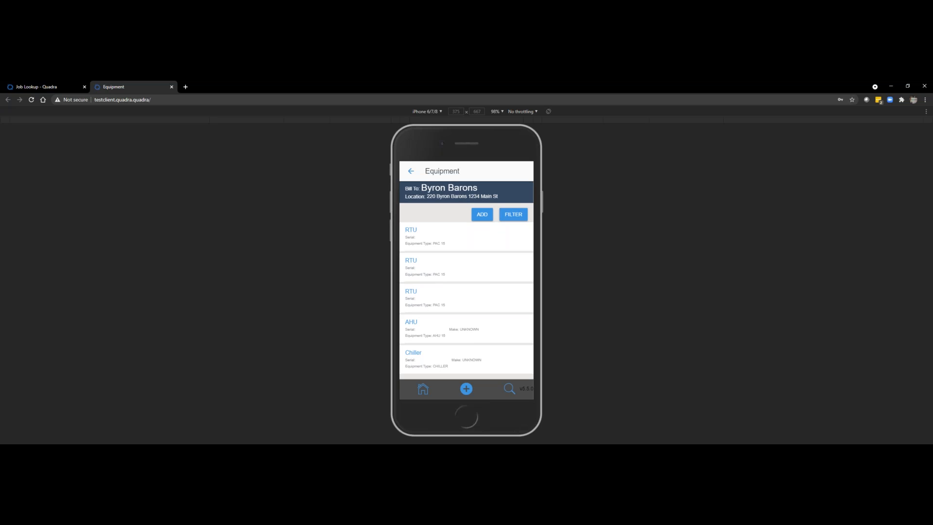
Step: Start a new equipment record with ID PAC 15, description "15 Ton Package AC West Roof" and type PAC 15
left_click(482, 215)
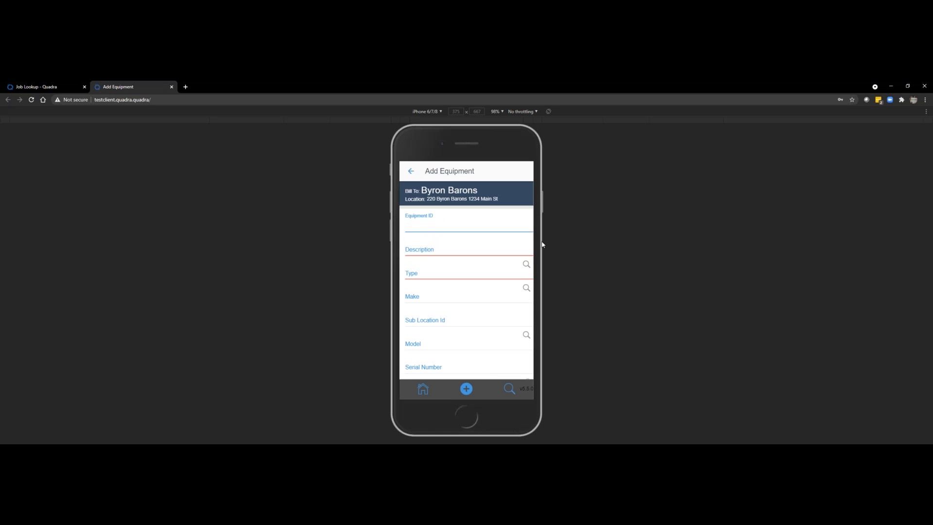
type("PACV")
key("Tab")
type("15 Ton  Package AC West Roof")
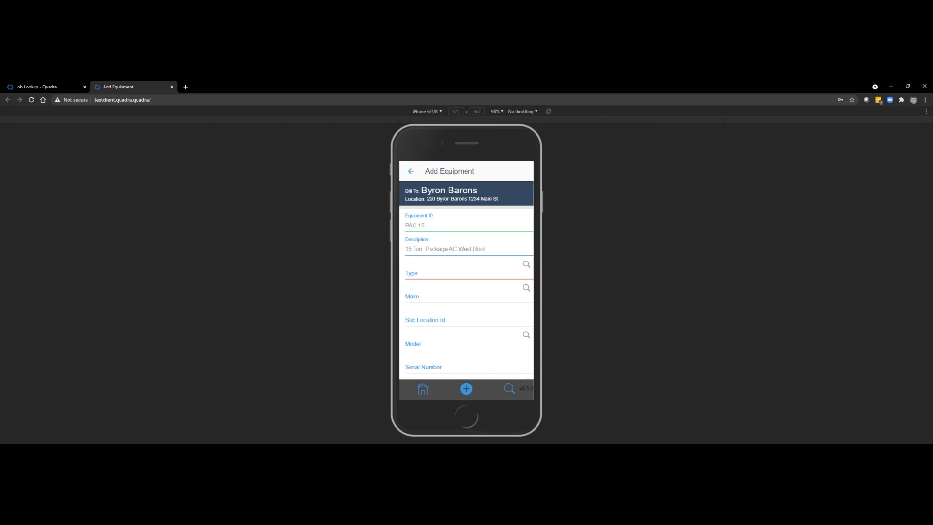
key("Tab")
type("PAC 15")
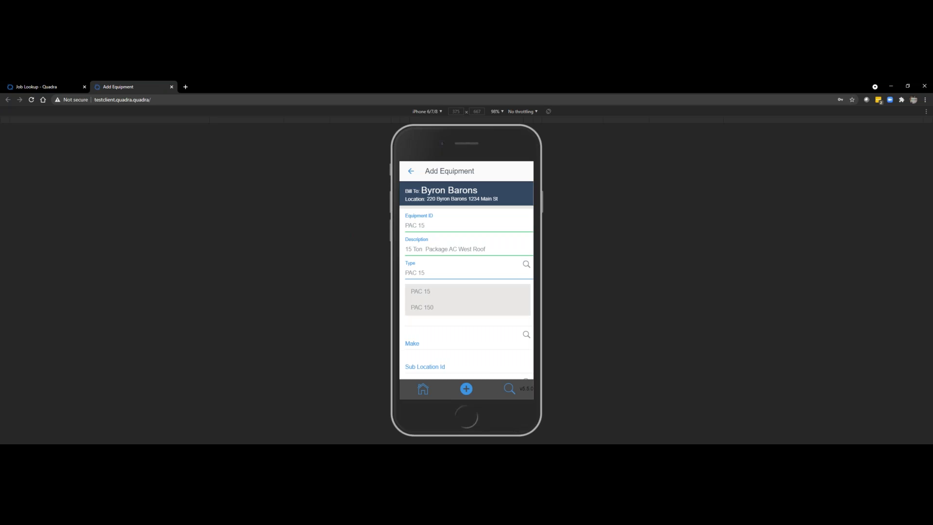
key("Tab")
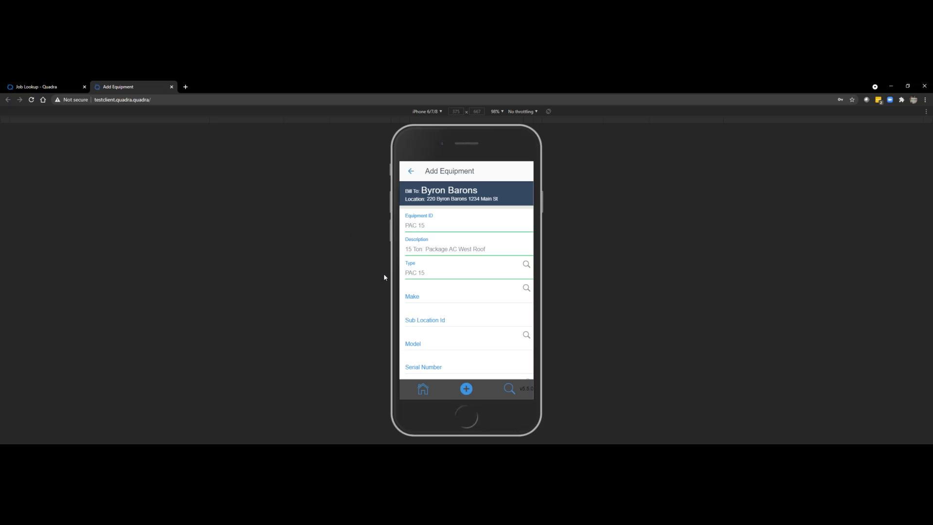
Step: Attach Lennox nameplate 2.jpg with a face plate description and add the PAC 15 equipment to the location
scroll(467, 282, "down", 8)
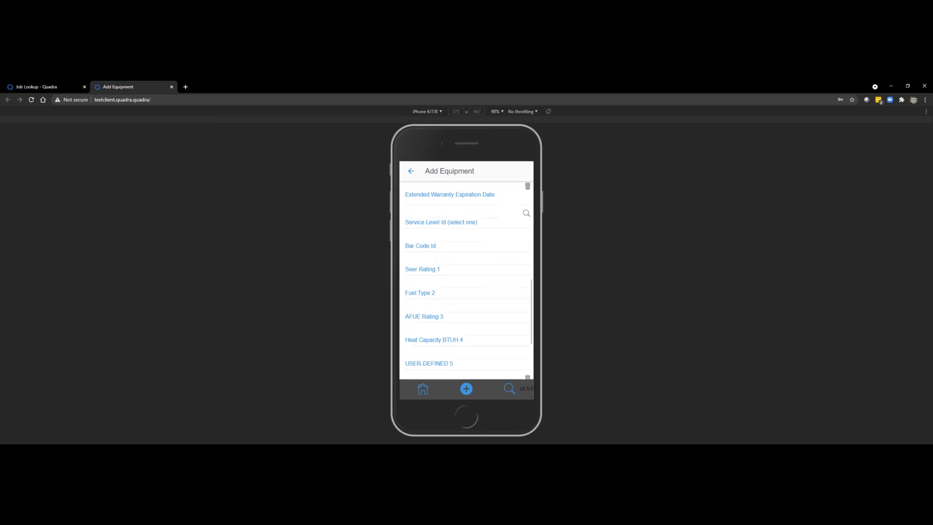
scroll(467, 291, "down", 3)
left_click(467, 337)
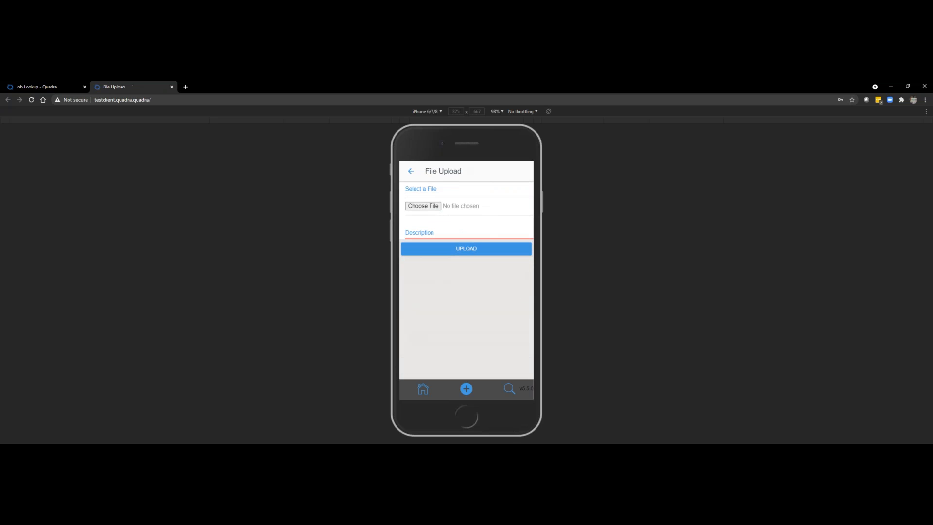
left_click(432, 206)
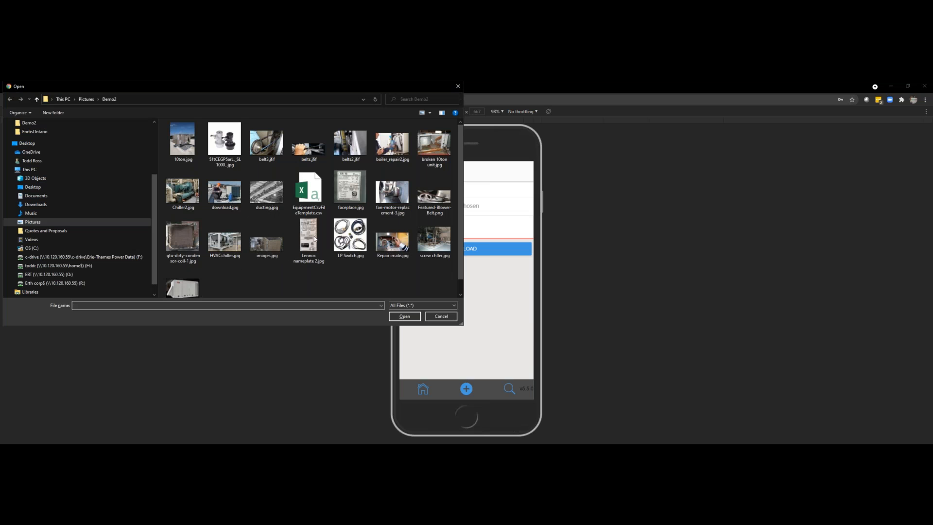
left_click(308, 238)
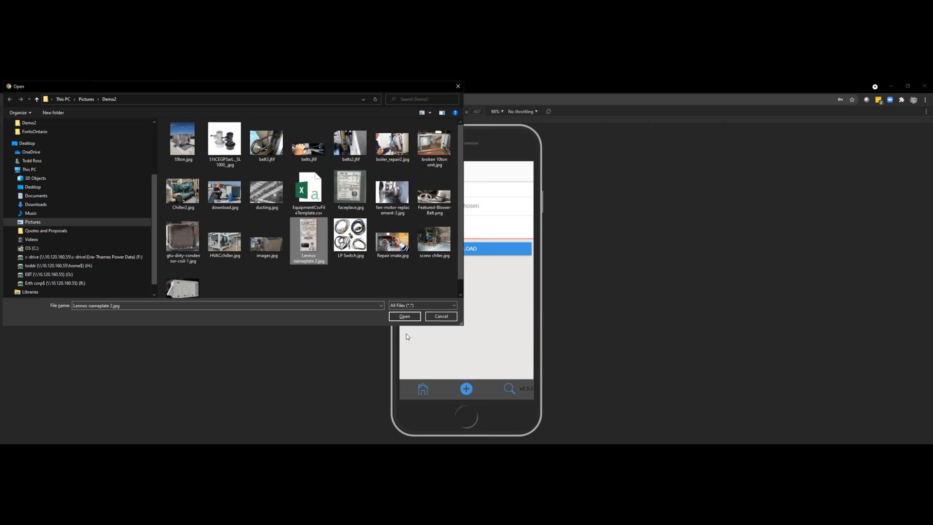
left_click(405, 315)
left_click(425, 233)
type("Face Plac")
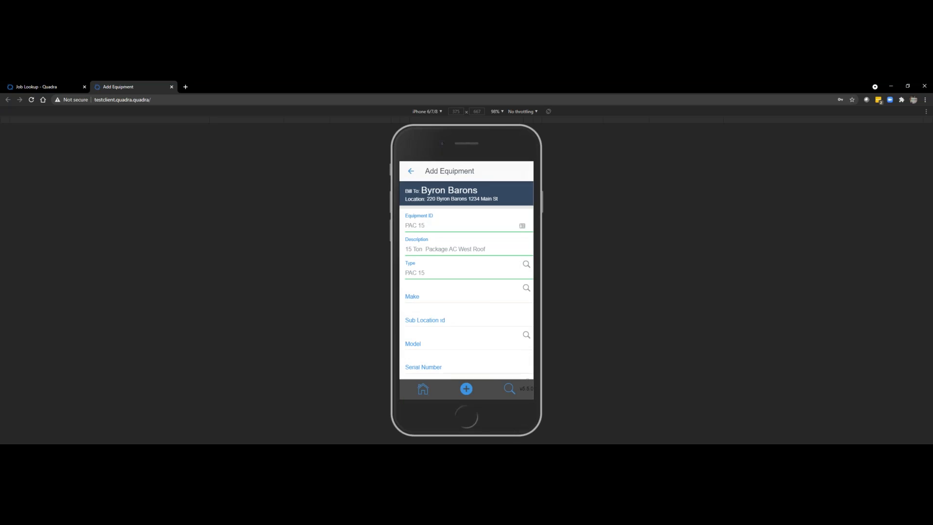
scroll(466, 280, "down", 15)
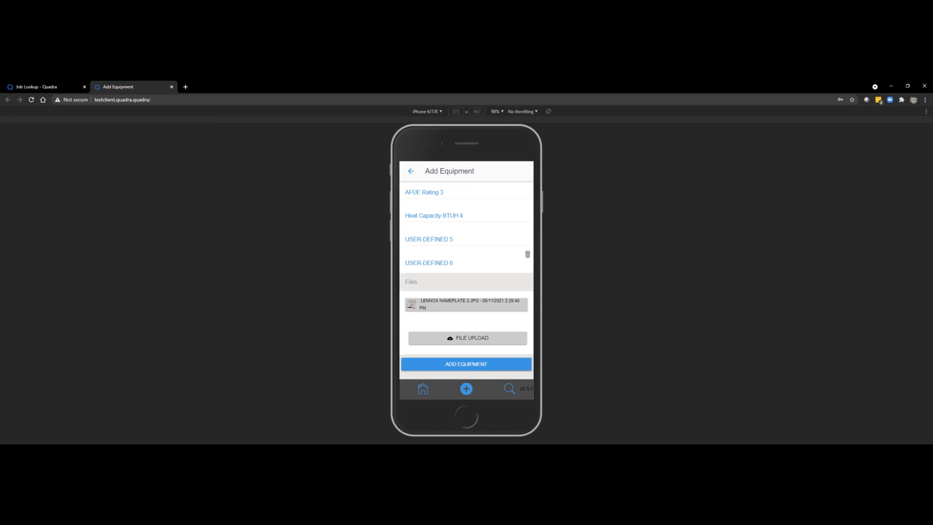
left_click(466, 364)
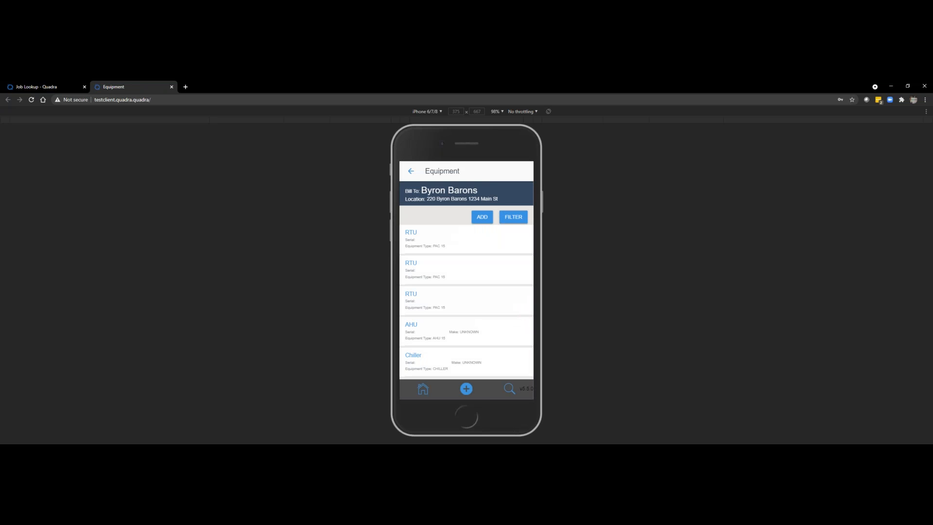
Step: Start another equipment record with ID "15 Ton AHU", description "15 Ton AHU West" and type AHU 15
left_click(482, 218)
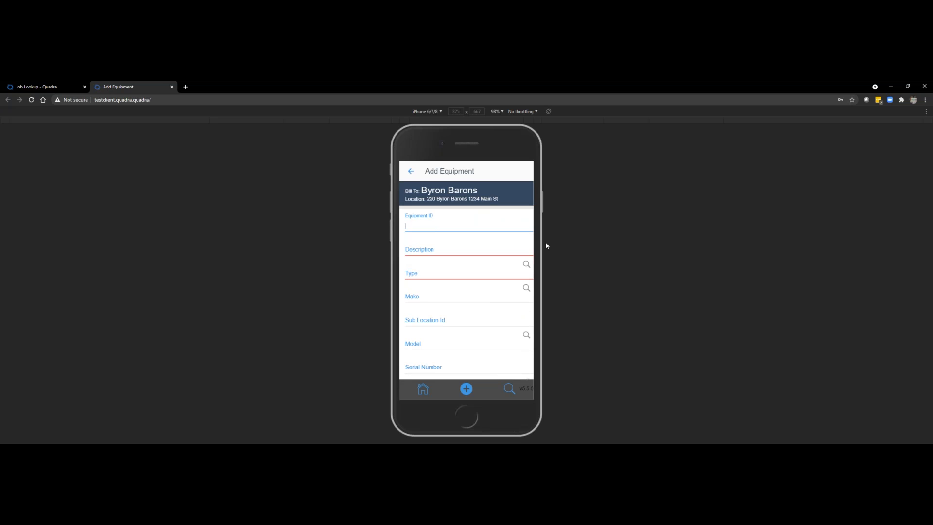
type("15 T")
type("on N")
type("HU")
key("Tab")
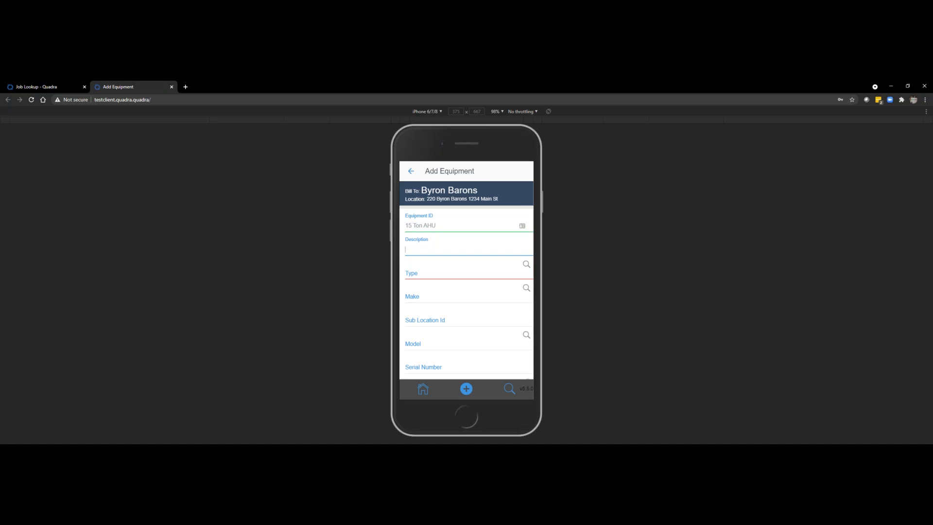
type("15 Ton AHU West")
key("Tab")
type("AHU")
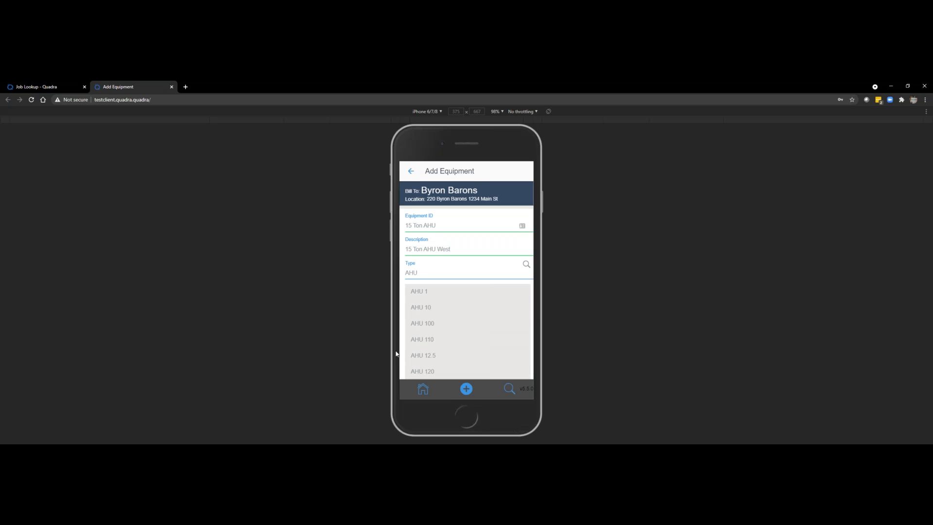
scroll(467, 280, "down", 3)
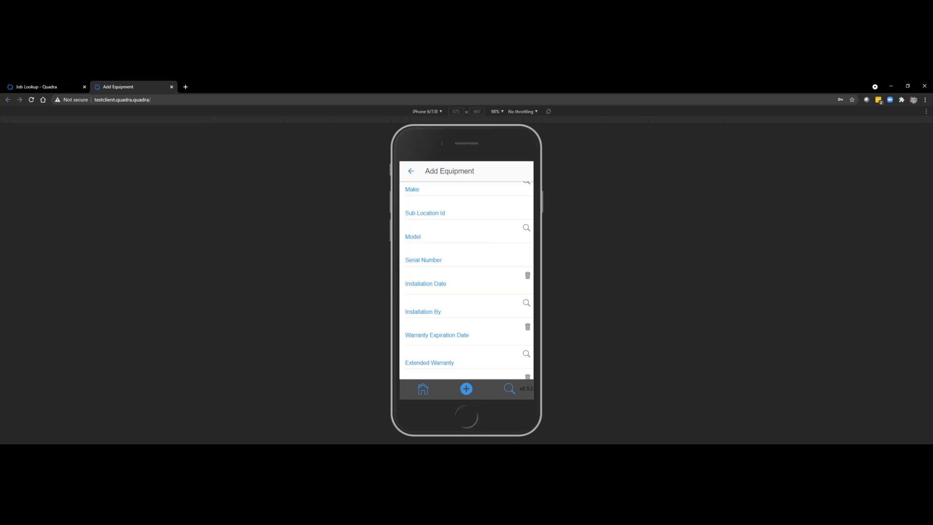
Step: Upload faceplace.jpg to the air handler record with the description "face plate"
scroll(467, 280, "down", 10)
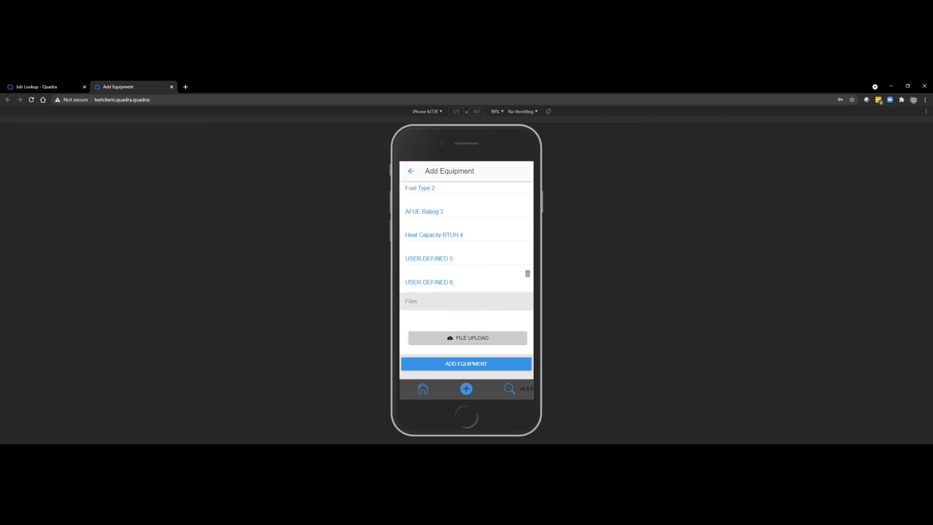
left_click(468, 338)
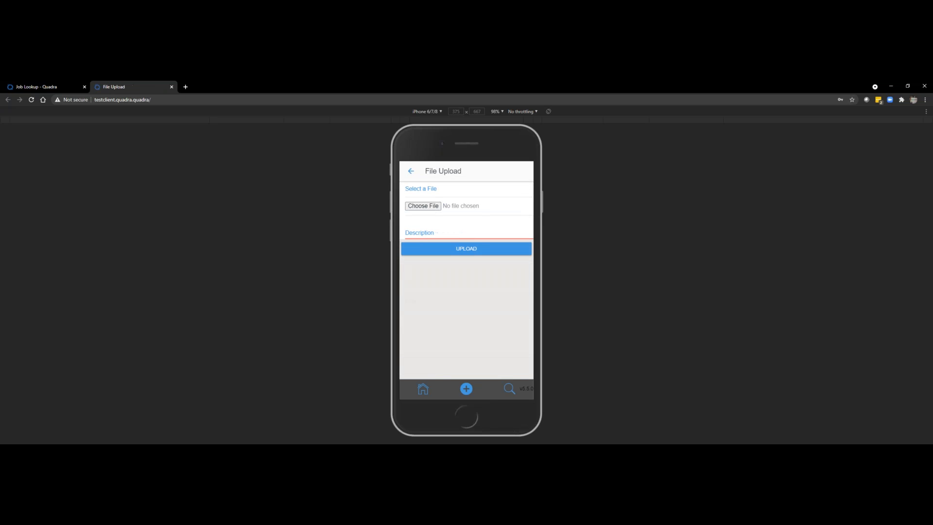
left_click(420, 208)
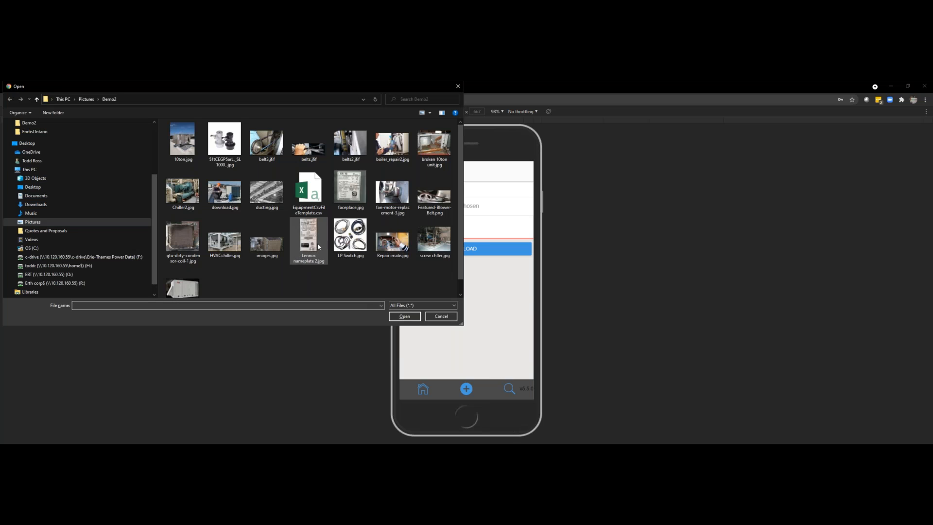
double_click(349, 194)
left_click(442, 236)
type("face plate")
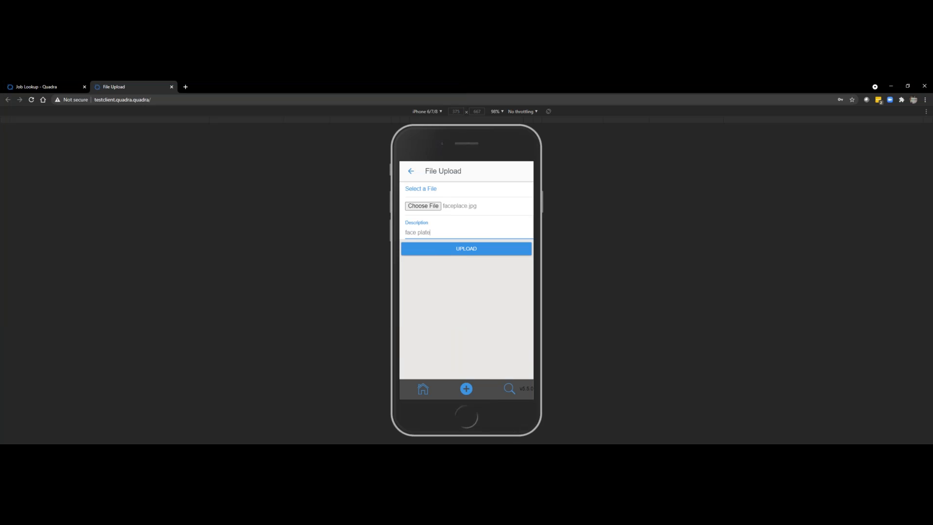
left_click(466, 248)
Step: Upload the screw chiller photo described as "Picture the equipment" and add the air handler equipment to the location
scroll(466, 272, "down", 5)
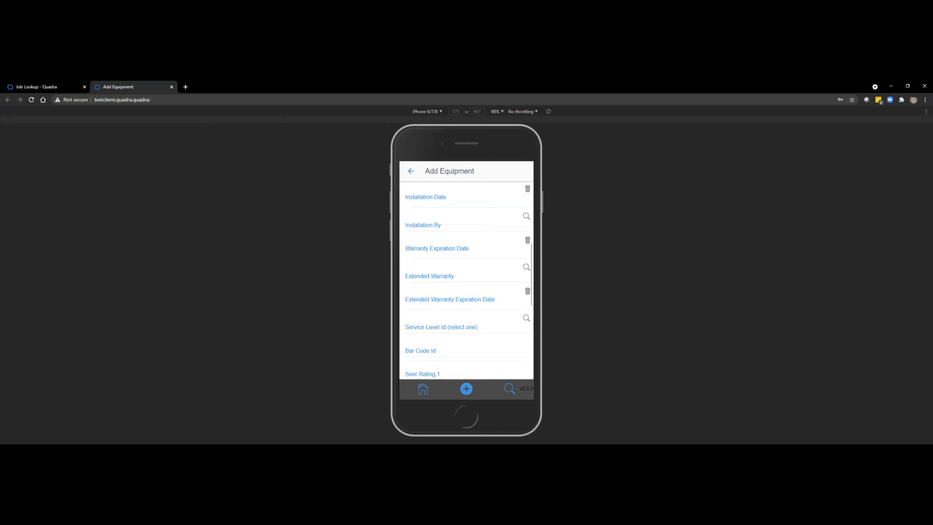
scroll(466, 272, "down", 5)
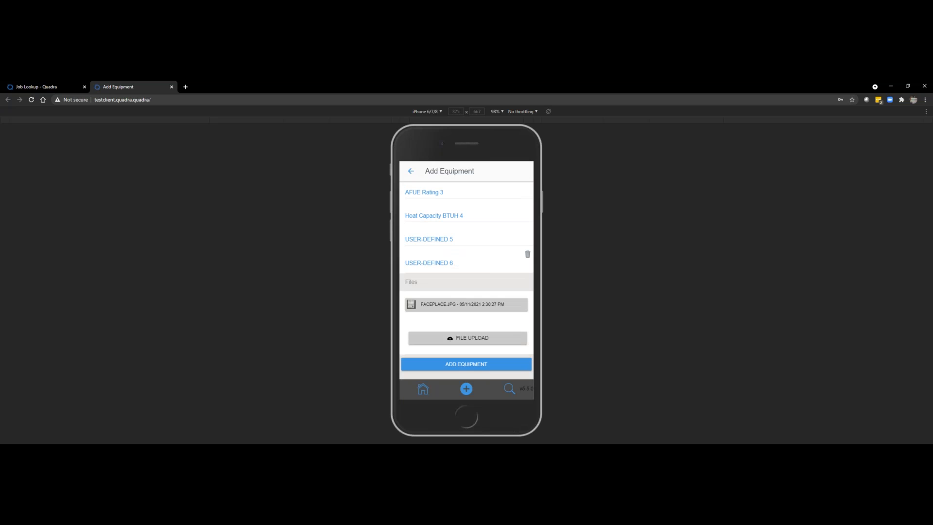
left_click(468, 339)
left_click(422, 206)
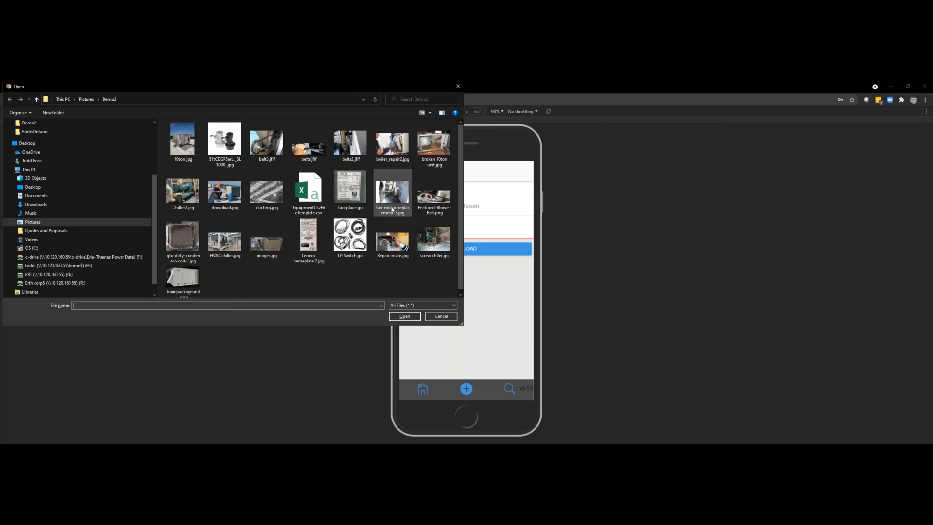
left_click(434, 239)
left_click(405, 316)
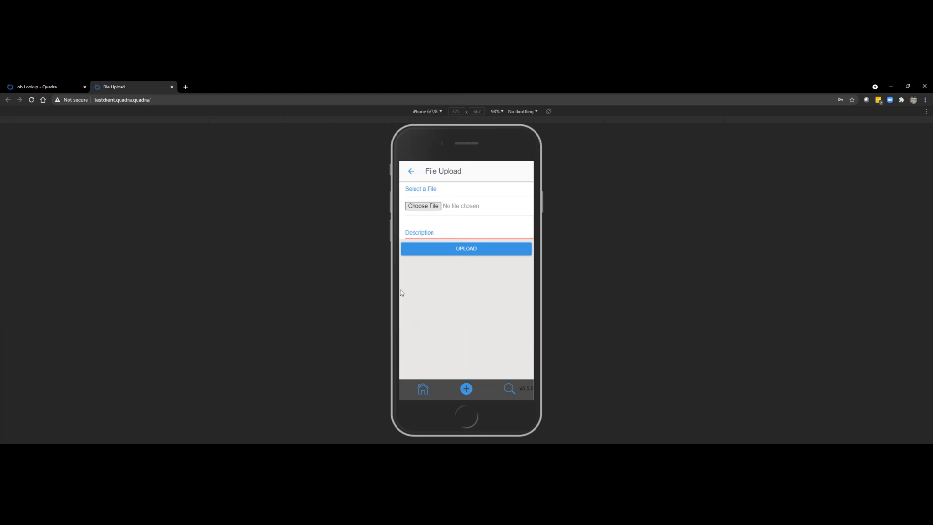
left_click(420, 232)
type("Picture the equipmen t")
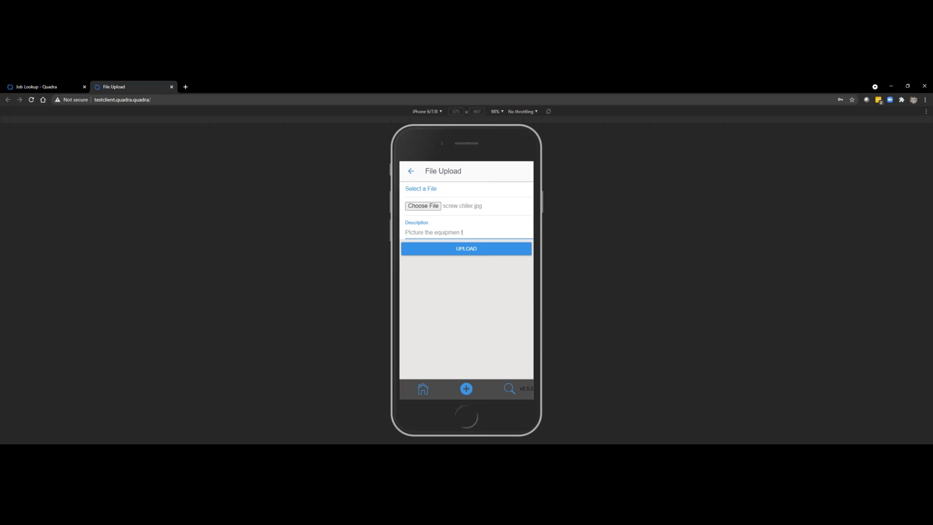
left_click(467, 248)
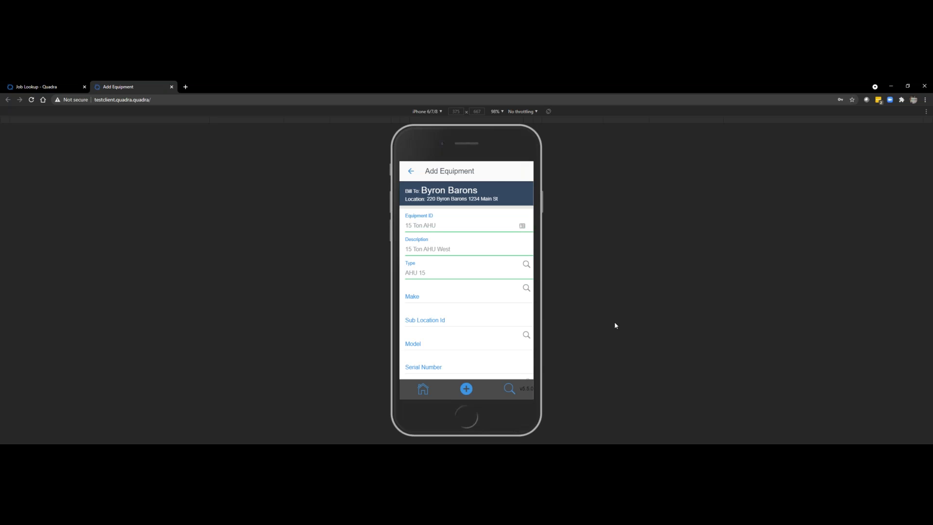
scroll(466, 291, "down", 15)
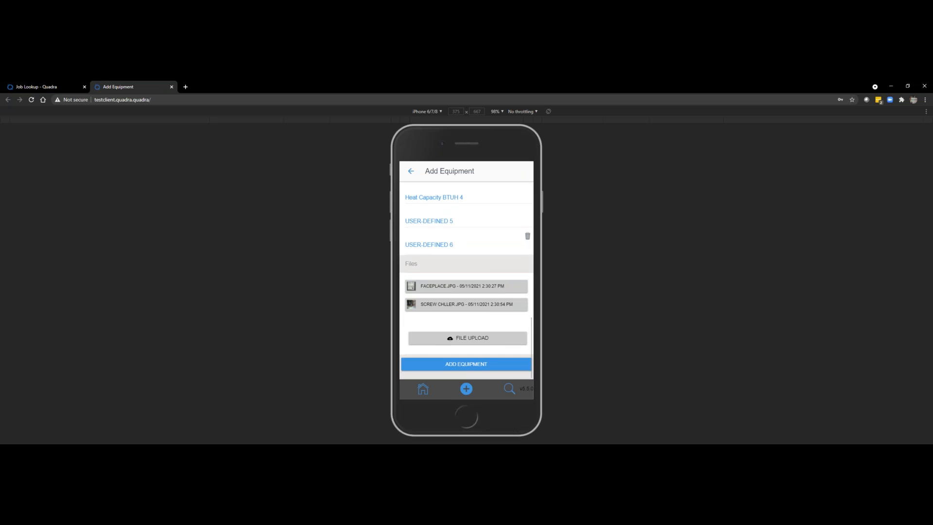
left_click(460, 364)
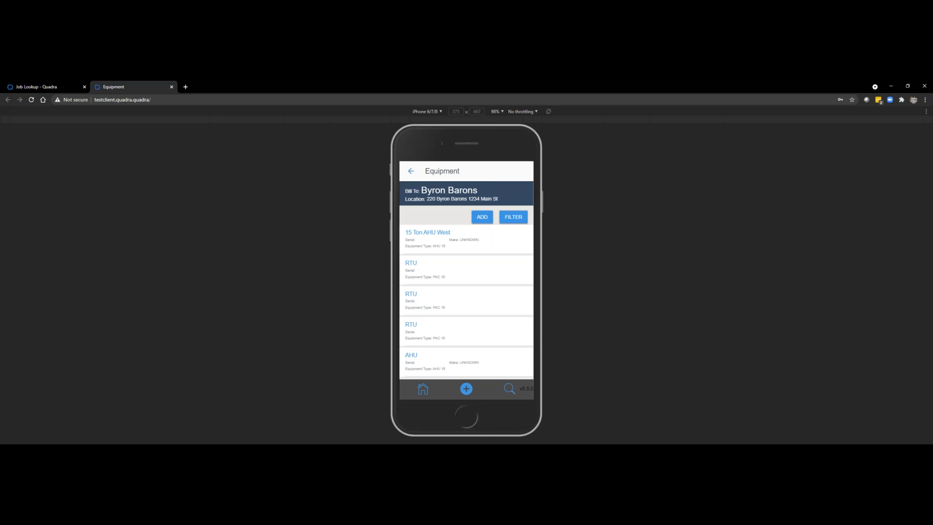
Step: Switch to the desktop Quadra site and start creating a service contract quote
left_click(52, 92)
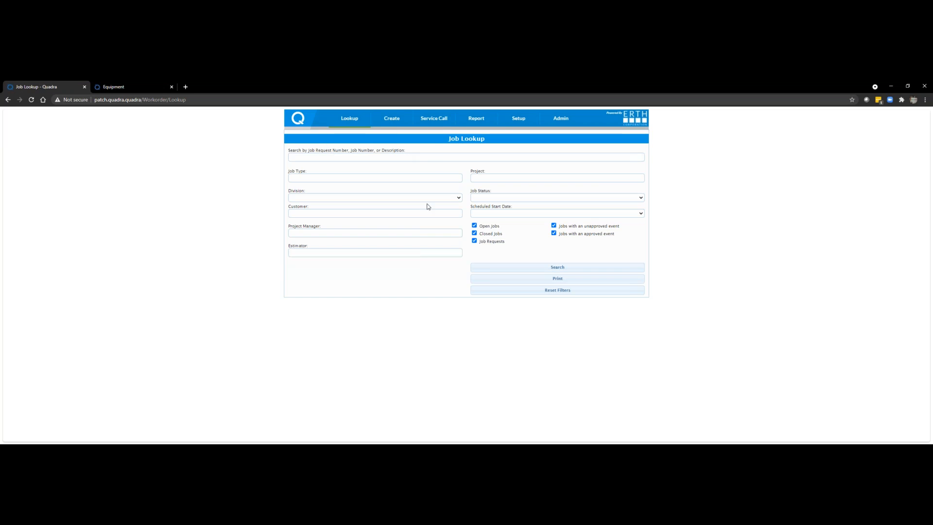
mouse_move(397, 127)
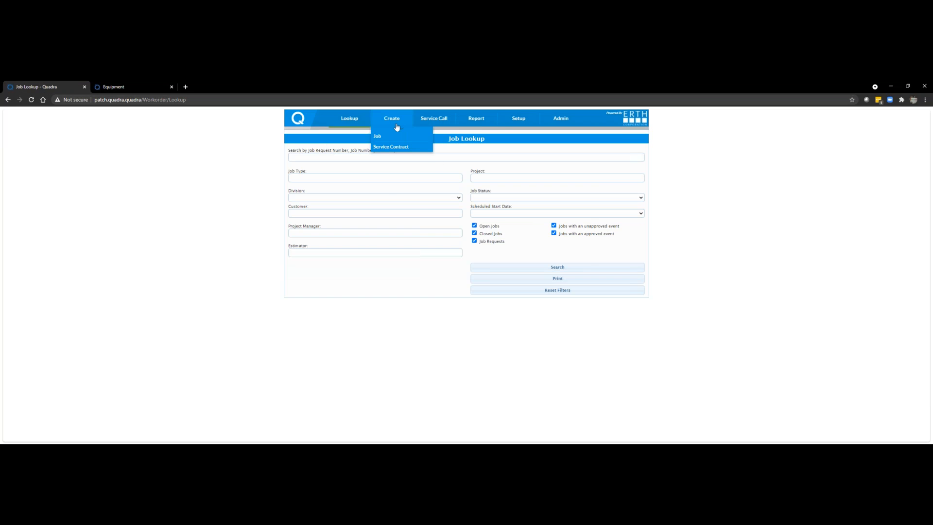
left_click(396, 151)
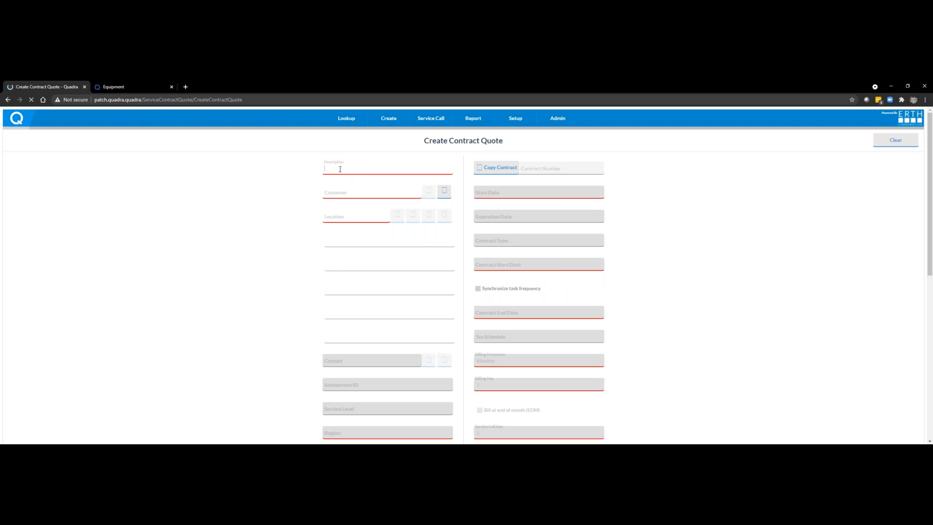
Step: Enter the customer's first name followed by "Test 5" as the quote description and select the matching customer record
type("Byron Test 5")
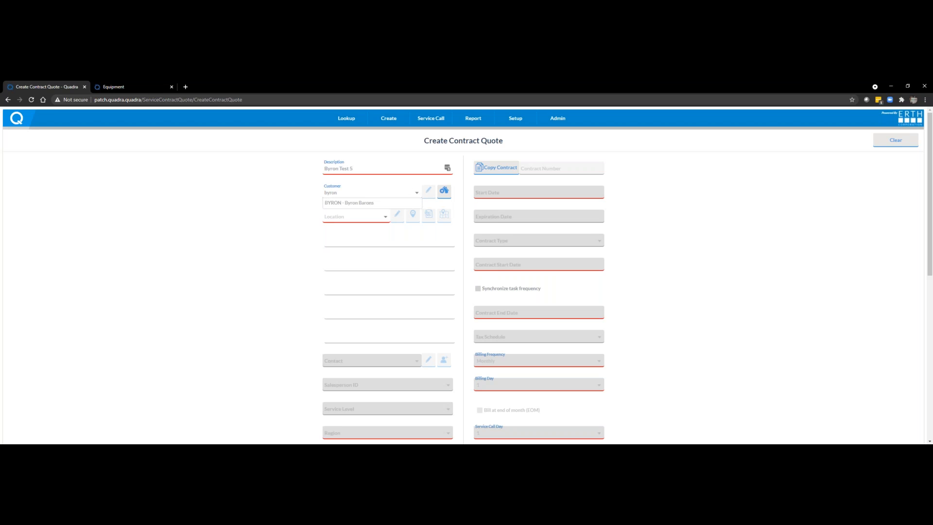
left_click(365, 201)
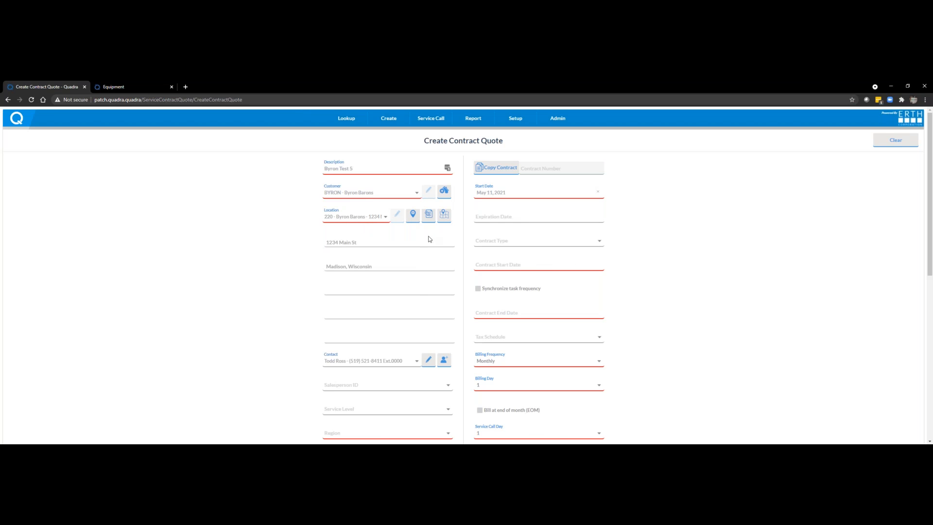
Step: Set the quote's expiration date to May 31, 2021 and the contract type to COMMERCIAL/INDUSTRIAL CONTRACT
left_click(492, 217)
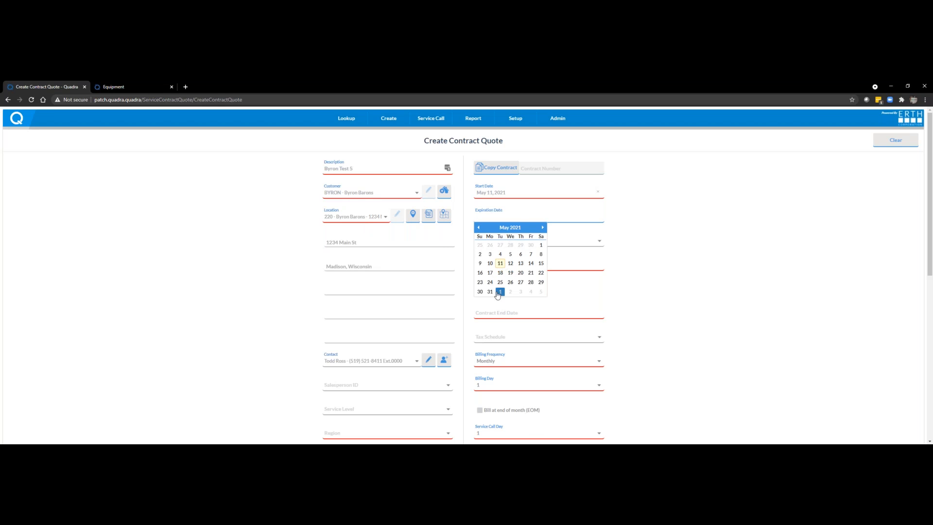
left_click(490, 291)
left_click(505, 243)
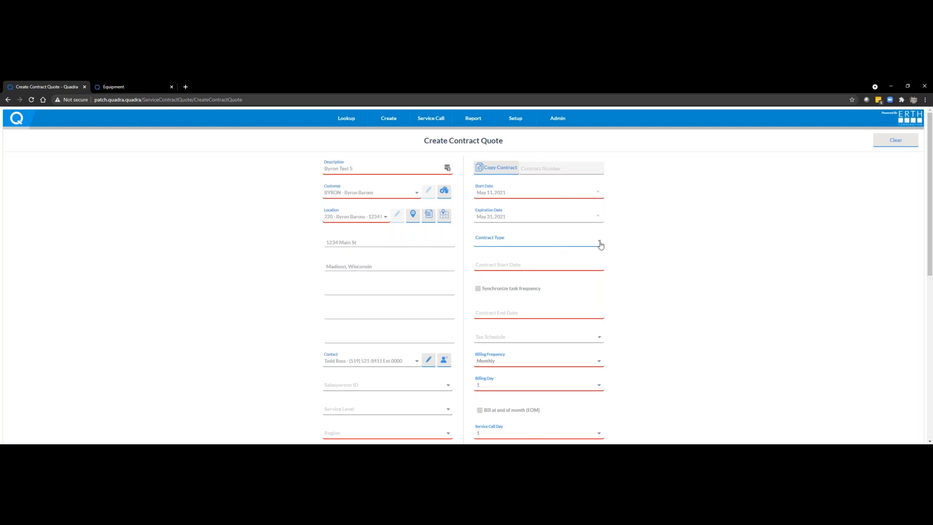
left_click(599, 241)
left_click(527, 252)
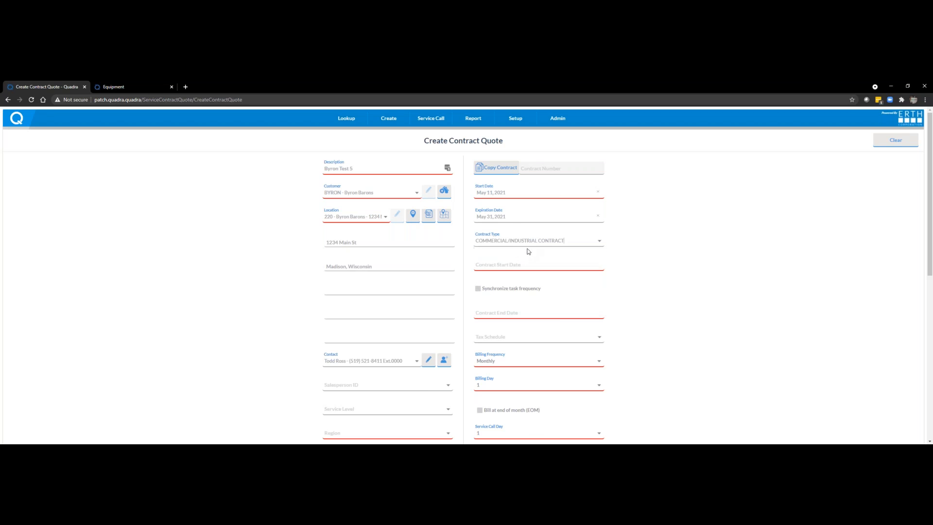
Step: Set the contract start date to June 01, 2021 and the contract end date to June 01, 2022
left_click(508, 267)
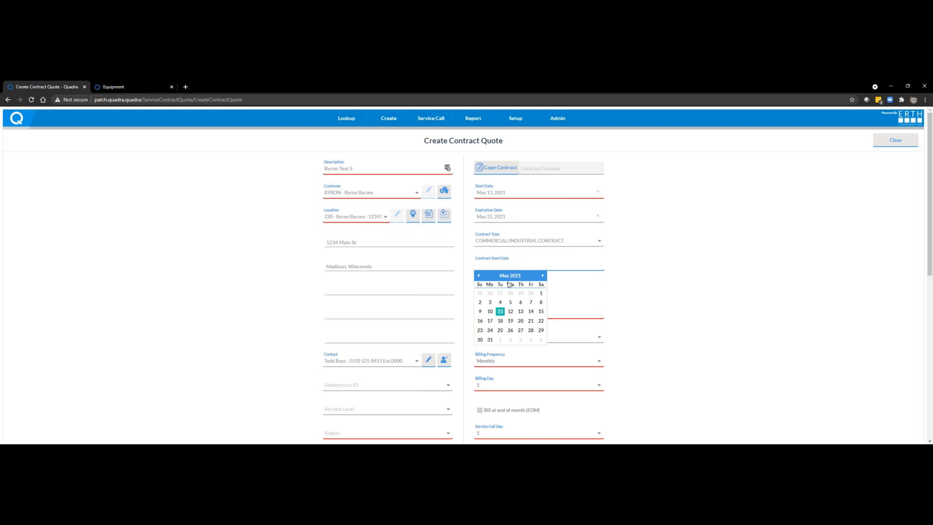
left_click(543, 275)
left_click(500, 293)
left_click(496, 309)
left_click(503, 324)
left_click(543, 324)
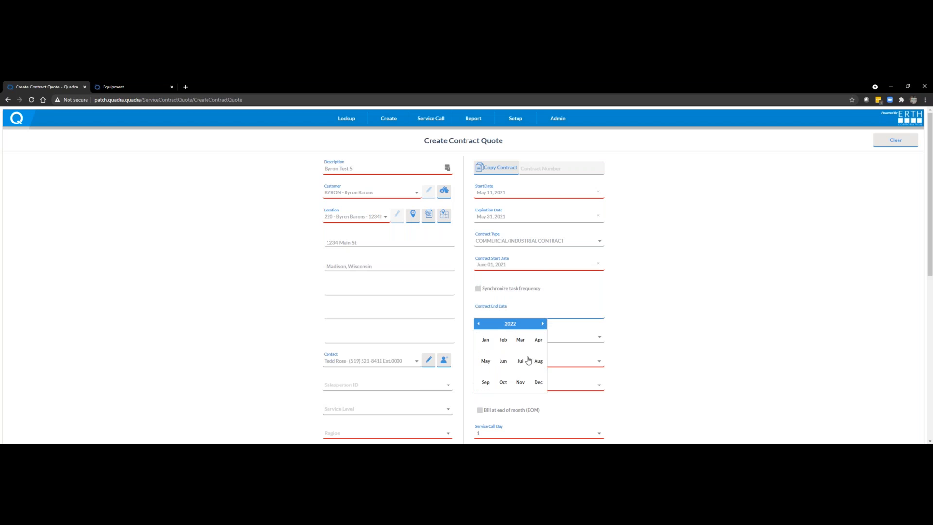
left_click(502, 360)
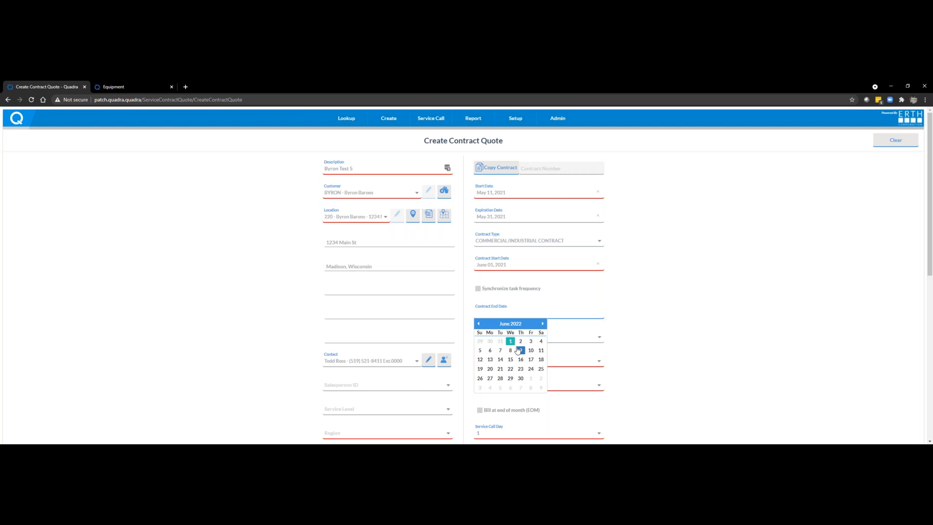
left_click(510, 341)
Step: Set the contract's billing frequency to Semi-annual and its region to Ohio
scroll(607, 343, "down", 2)
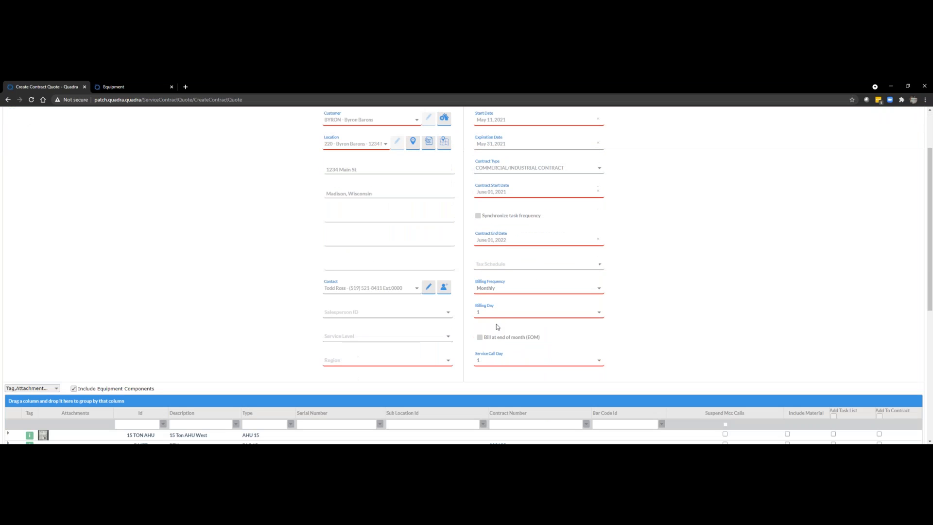
left_click(598, 291)
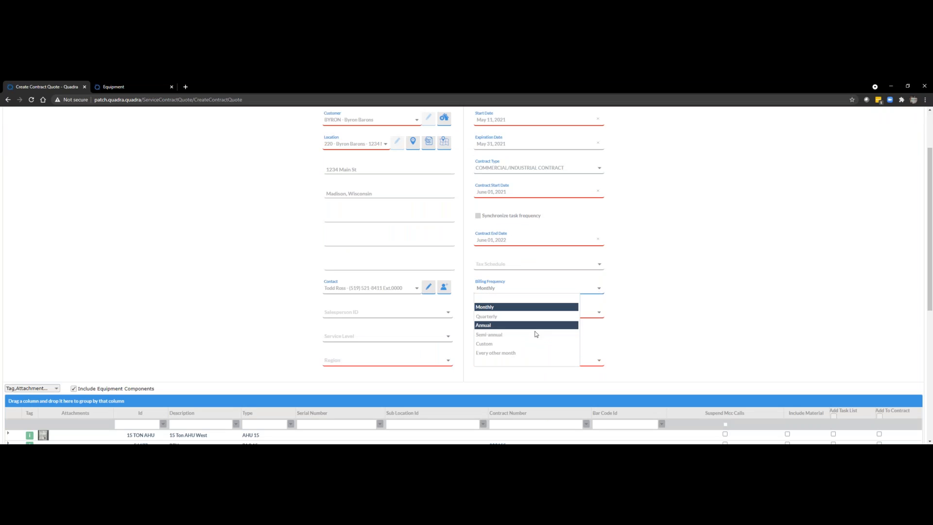
left_click(532, 336)
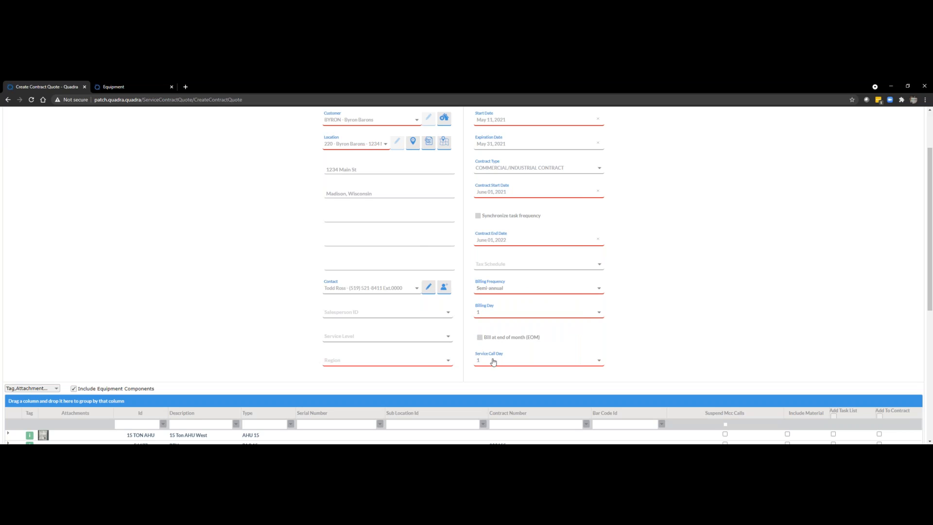
left_click(448, 362)
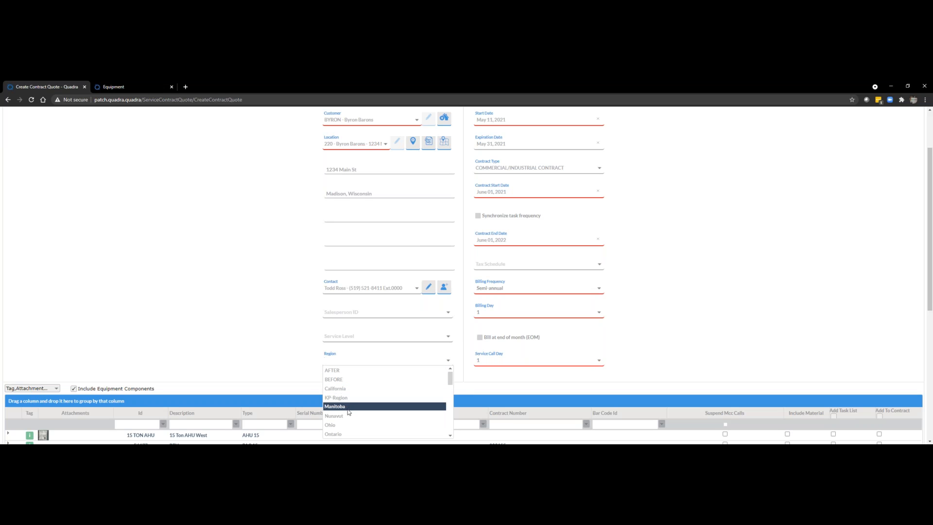
left_click(347, 427)
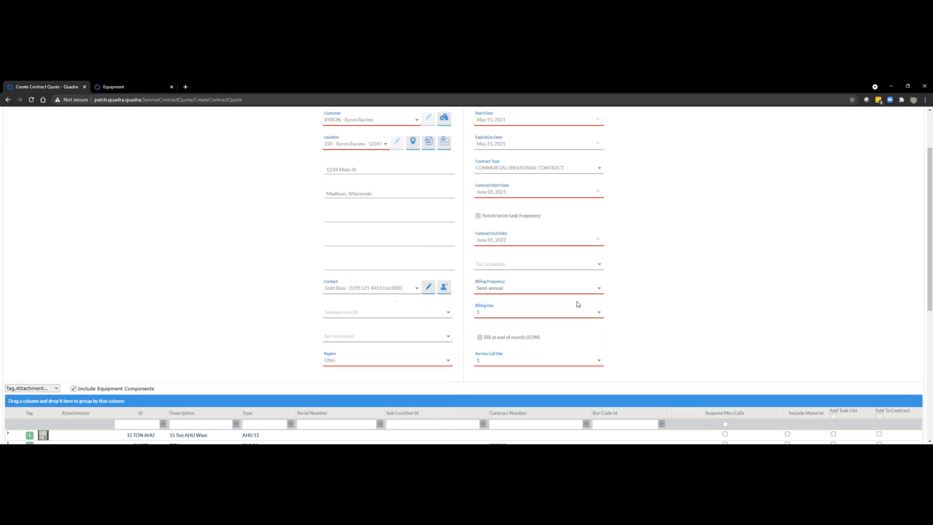
Step: View the nameplate photo attached to the 15 Ton Package AC West Roof equipment and close it again
scroll(694, 303, "down", 4)
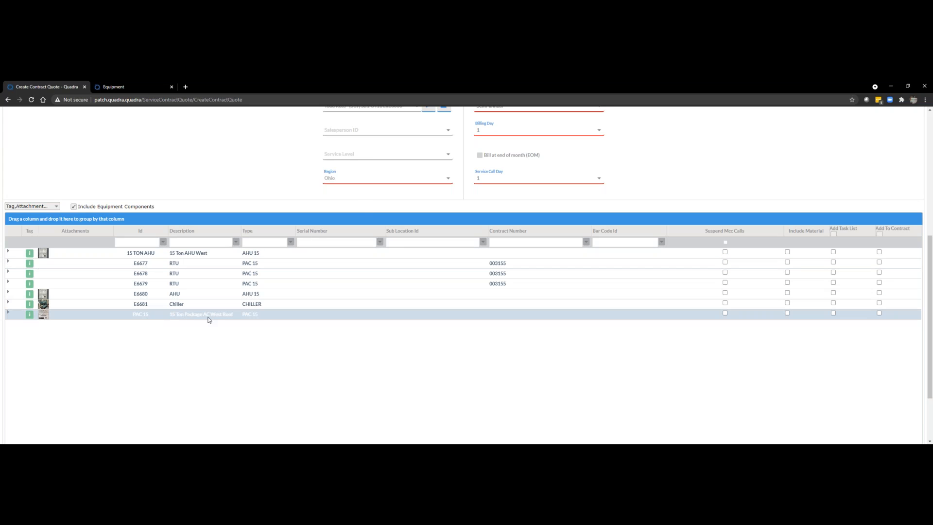
left_click(43, 314)
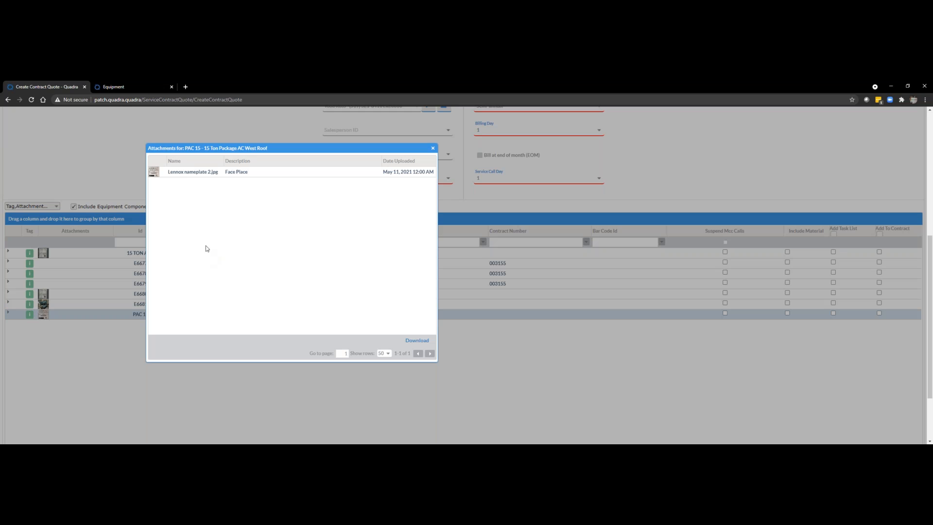
left_click(155, 173)
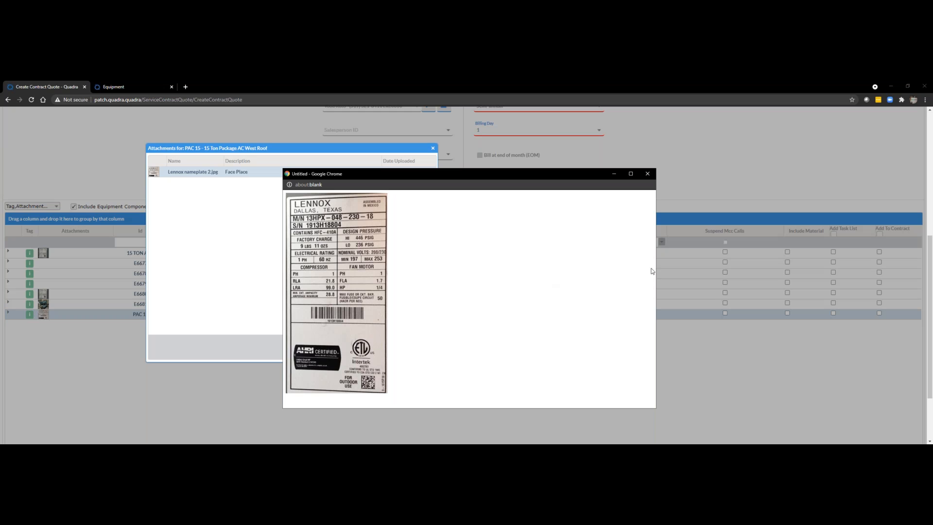
left_click(648, 174)
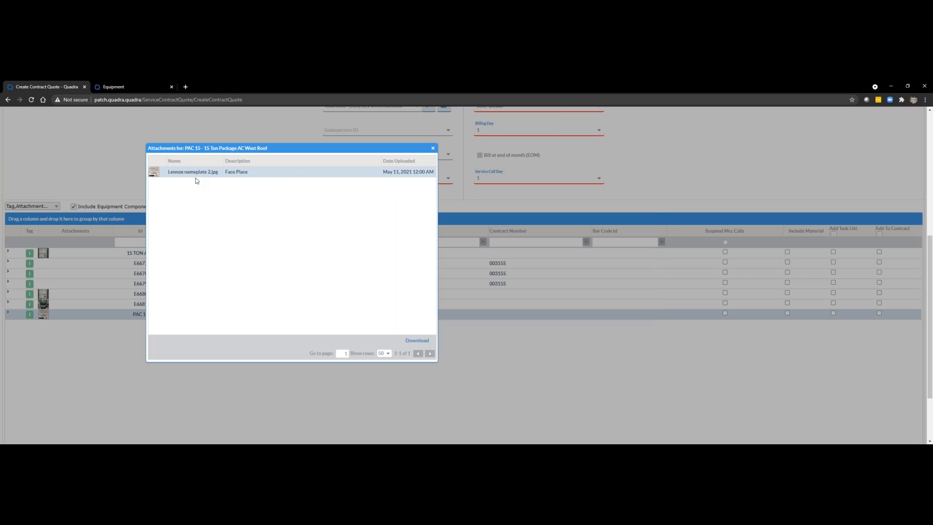
left_click(433, 148)
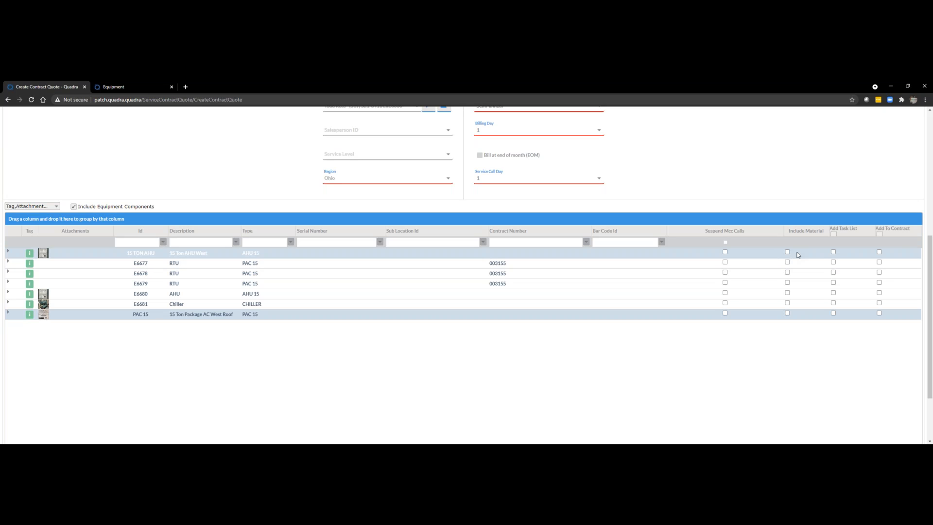
Step: Add all listed equipment to the contract and include the second listed 16"X20"X1" high capacity pleated filter as material for the 15 Ton AHU West
left_click(879, 234)
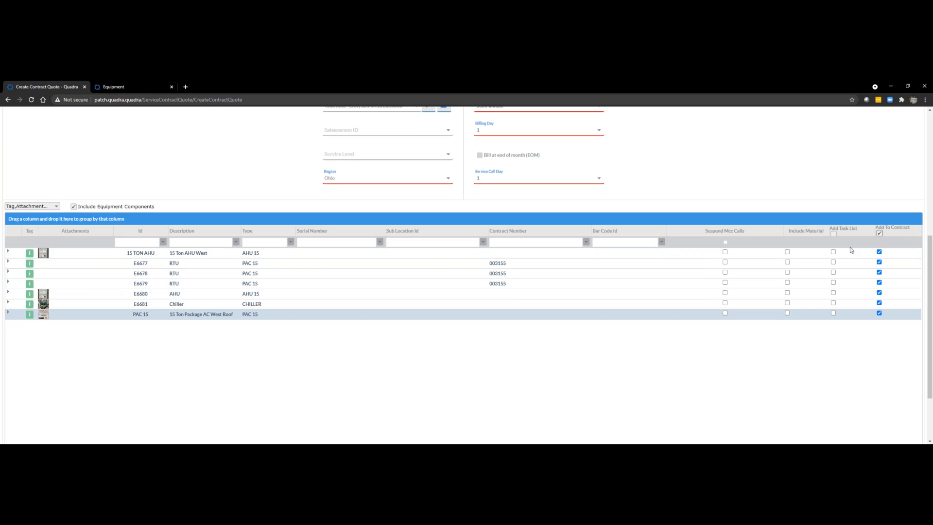
left_click(787, 252)
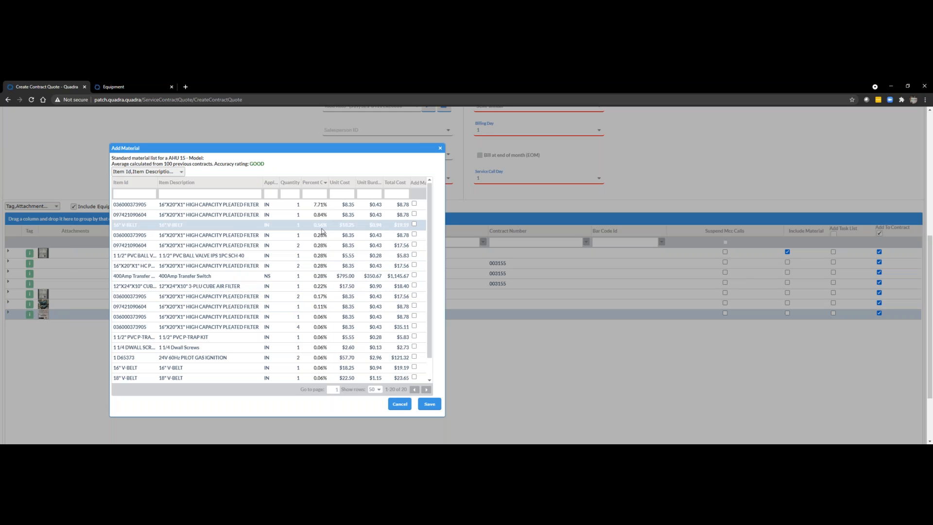
left_click(414, 214)
left_click(434, 405)
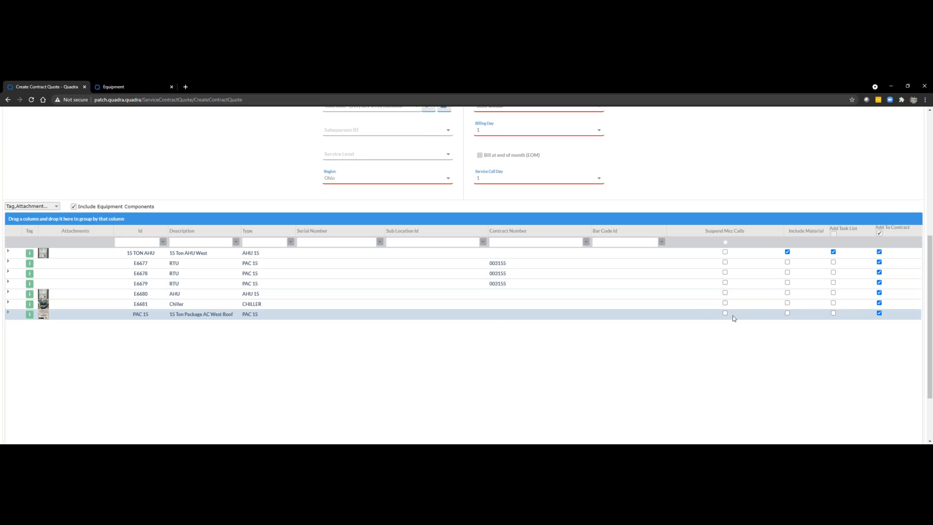
Step: Check the standard material list for the 15 Ton Package AC West Roof unit without adding any material
left_click(787, 313)
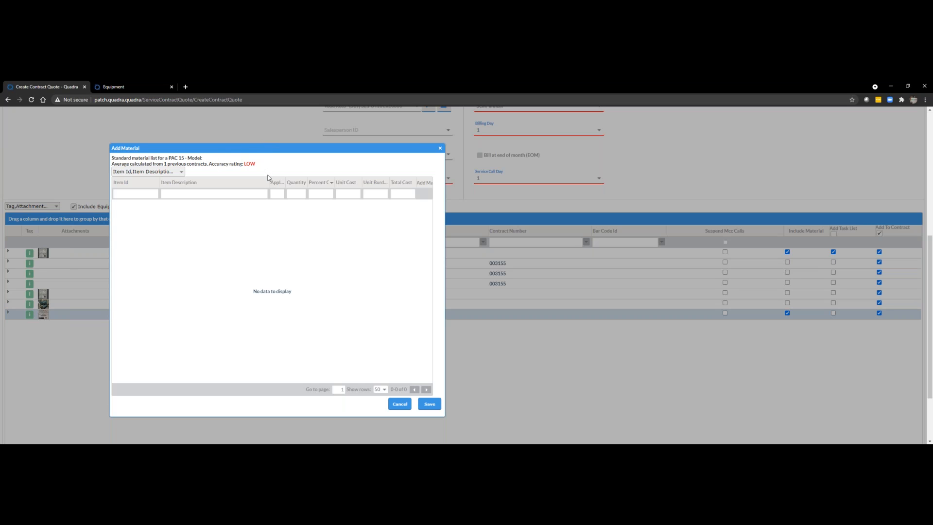
left_click(397, 408)
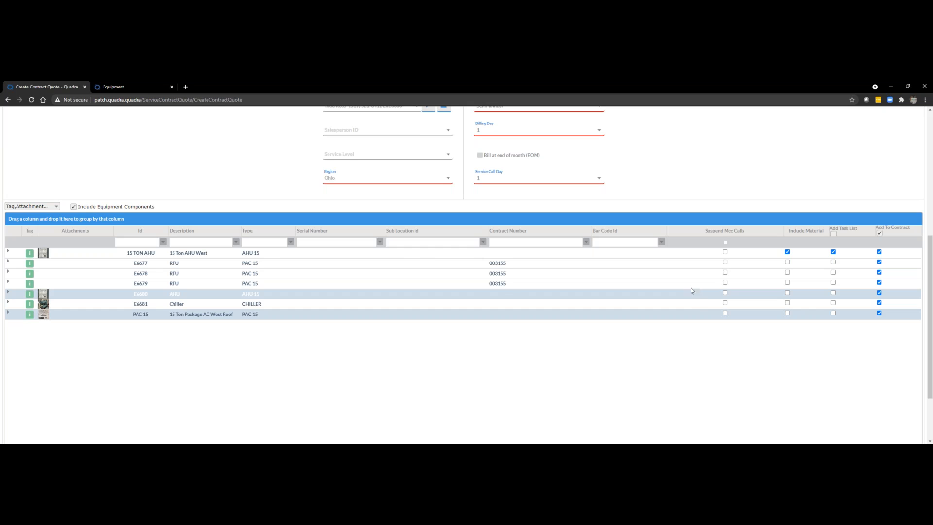
Step: Apply the default travel time from COMPANY PRODUCTION SHOP to the customer's location to the contract quote
scroll(726, 333, "down", 2)
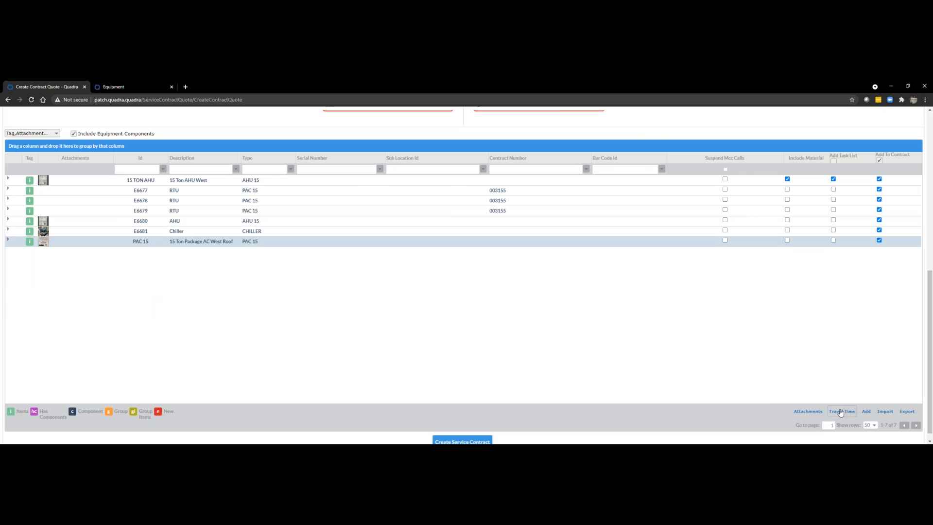
left_click(840, 412)
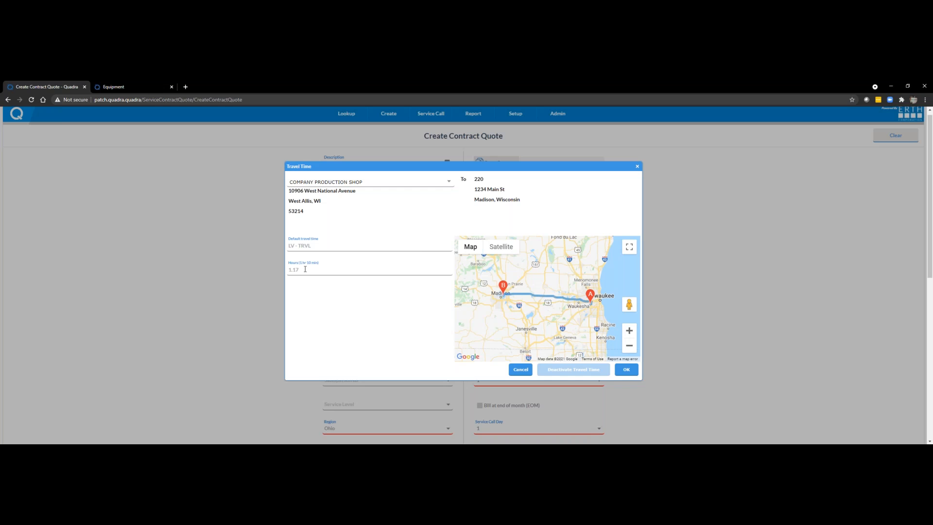
left_click(635, 370)
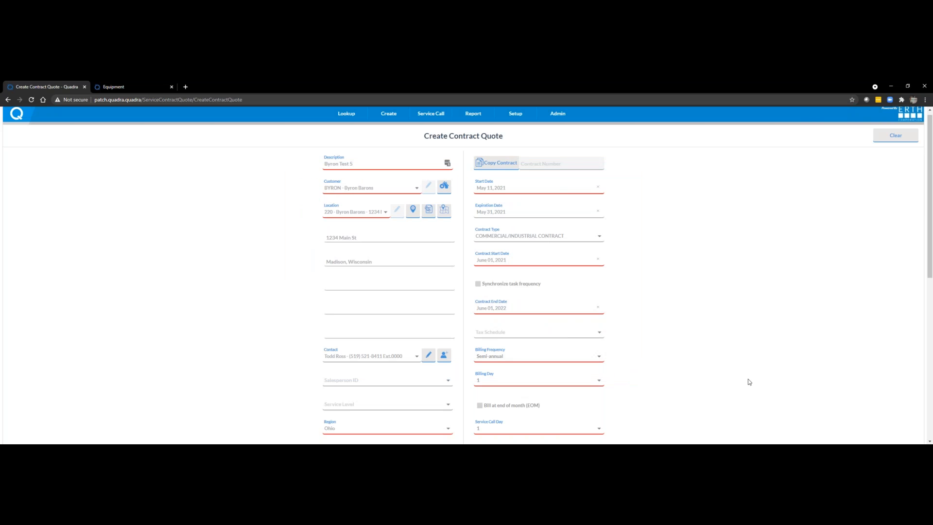
Step: Open the equipment import, browse for a CSV file, and review the equipment rows of EquipmentCsvFileTemplate.csv in Excel
scroll(748, 380, "down", 3)
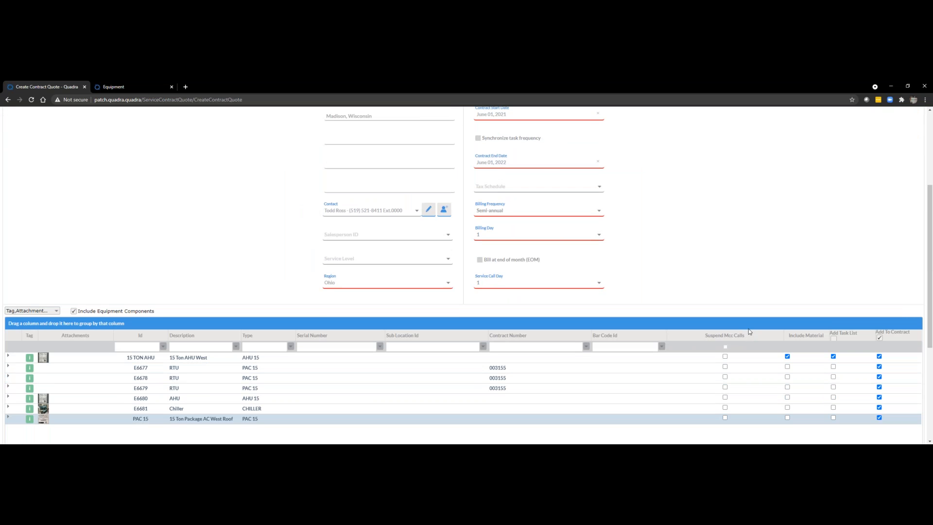
scroll(749, 332, "down", 4)
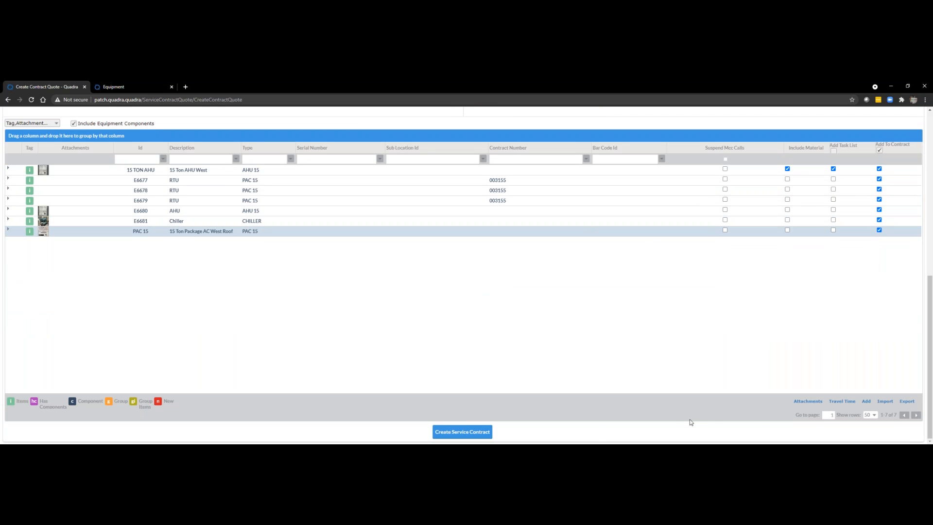
left_click(888, 404)
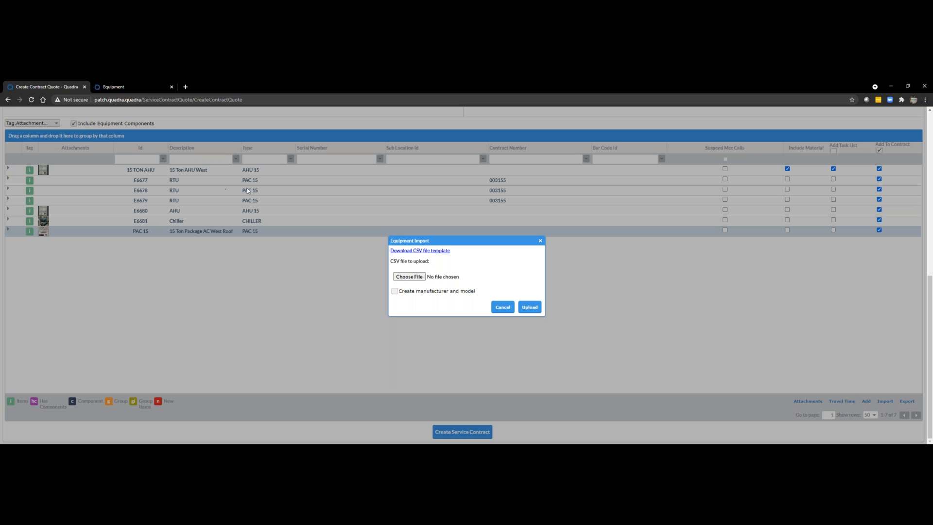
left_click(414, 277)
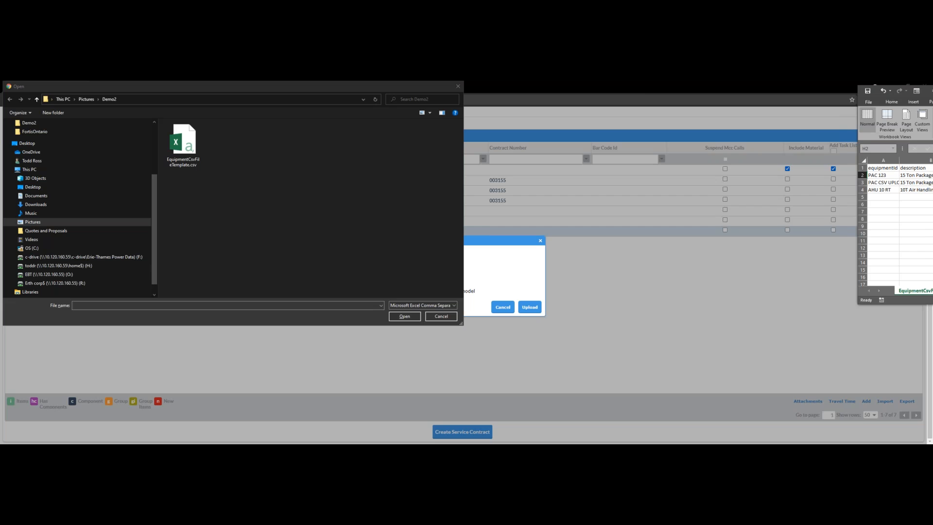
left_click_drag(895, 136, 459, 160)
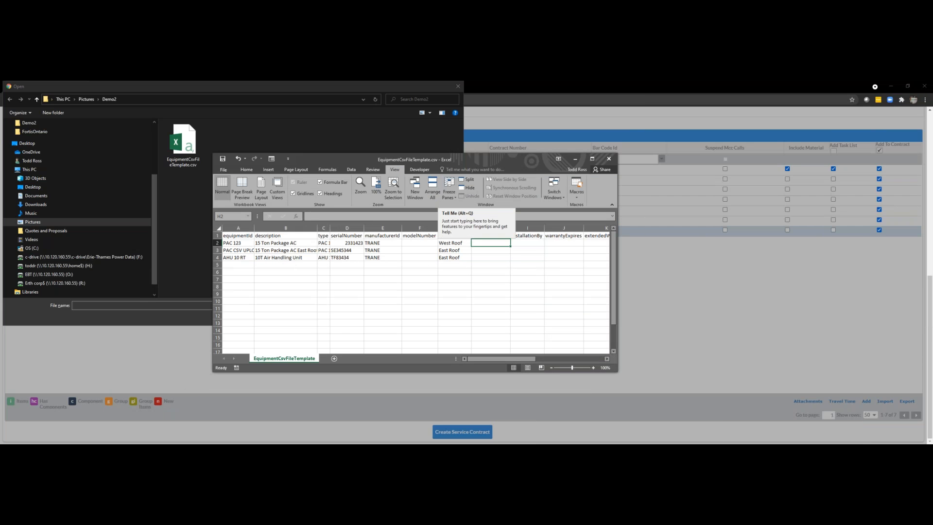
left_click(577, 158)
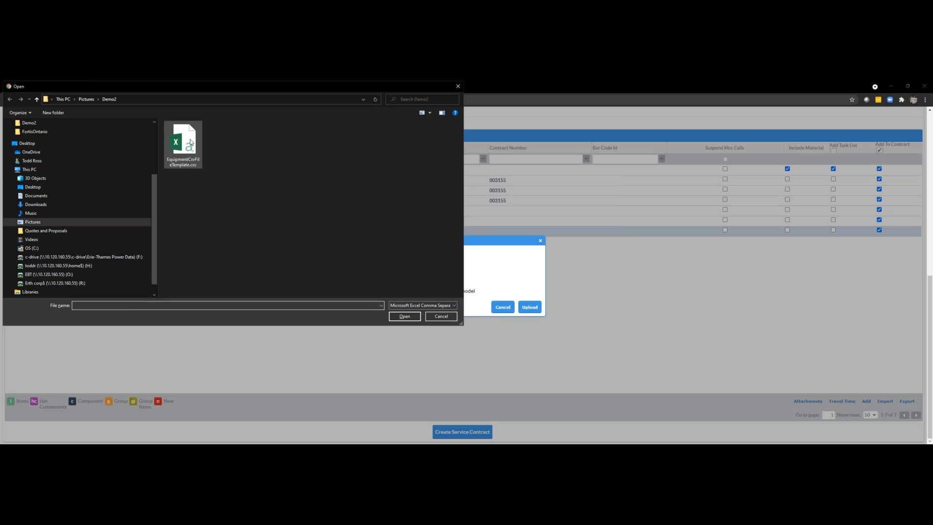
Step: Try to import the equipment from EquipmentCsvFileTemplate.csv and view the import results
left_click(183, 145)
left_click(404, 317)
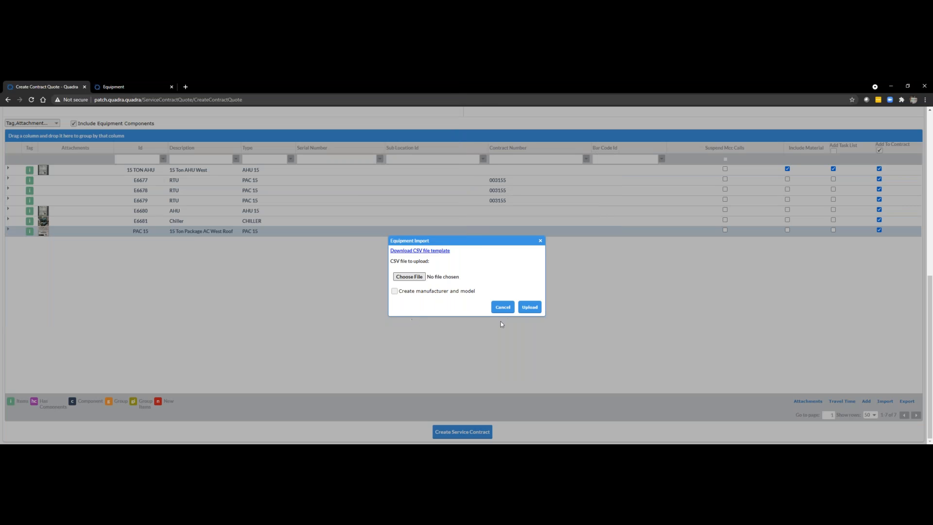
left_click(523, 310)
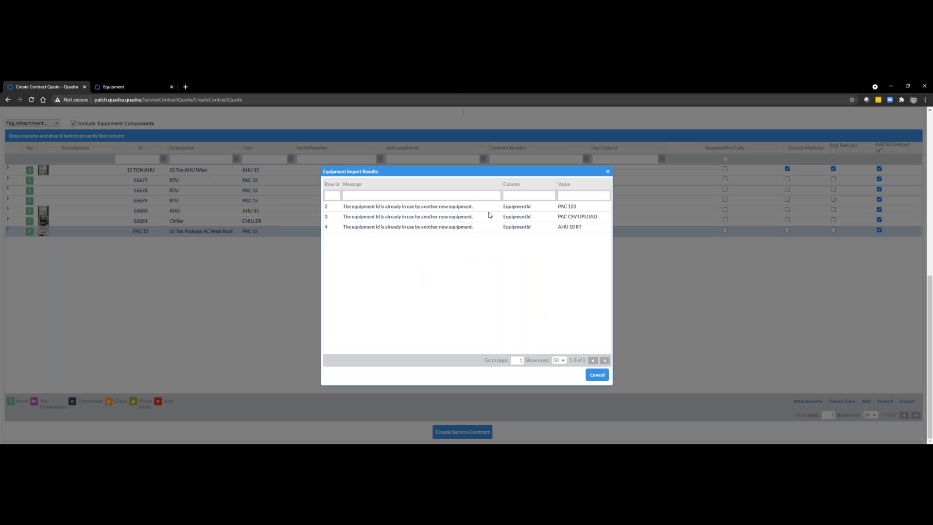
left_click(465, 227)
Step: Dismiss the equipment import and create the service contract from the completed contract quote
left_click(597, 375)
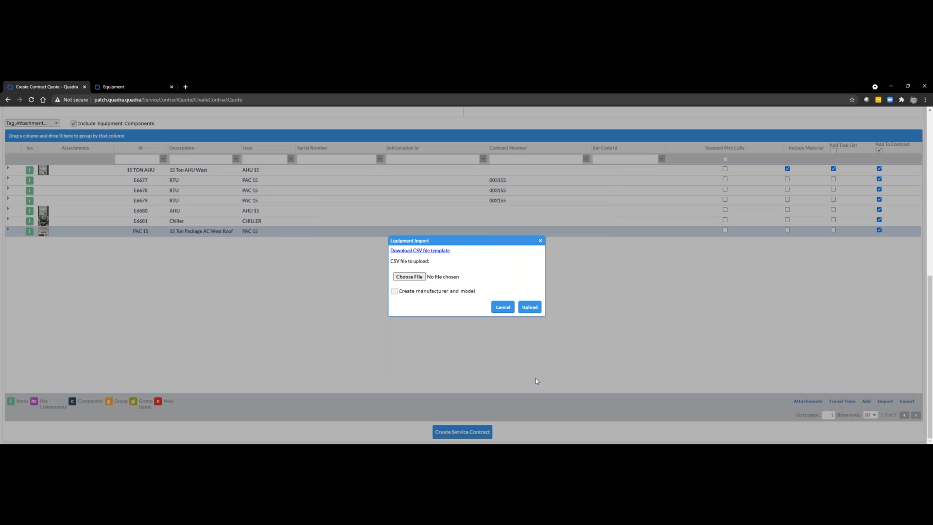
left_click(502, 306)
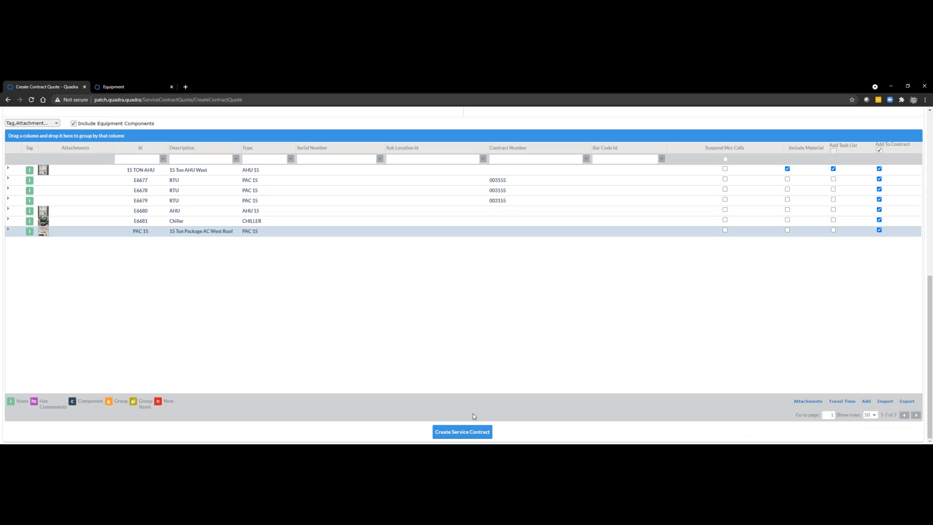
left_click(464, 431)
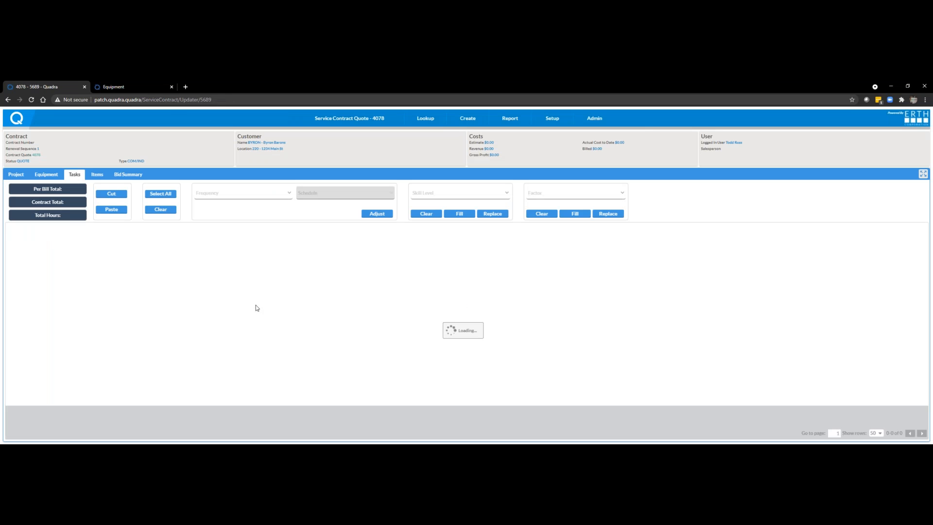
left_click(266, 315)
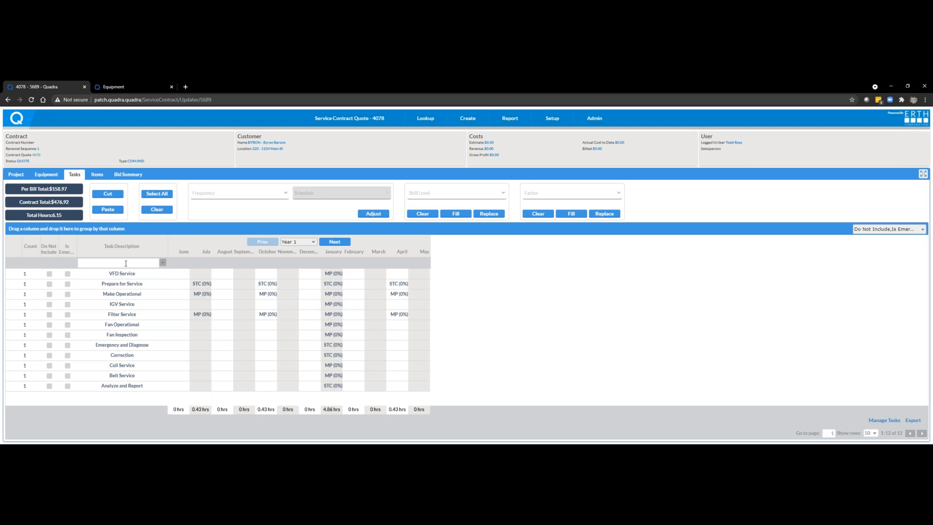
Step: Show the Equipment Id column in the contract quote's task schedule
left_click(903, 229)
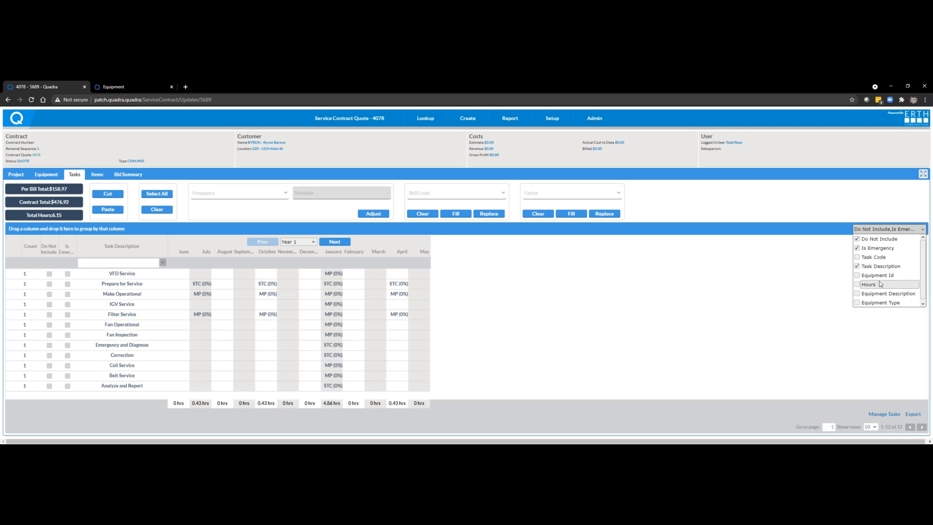
left_click(859, 276)
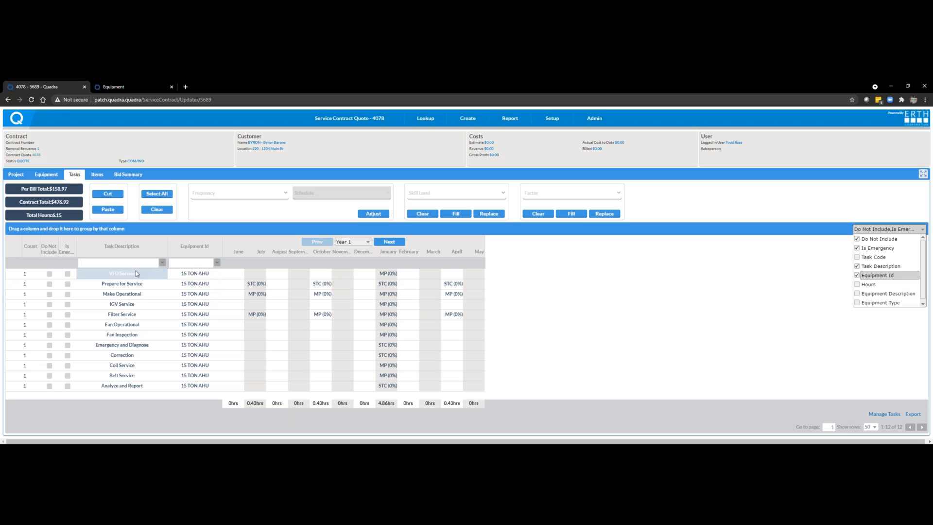
left_click(201, 278)
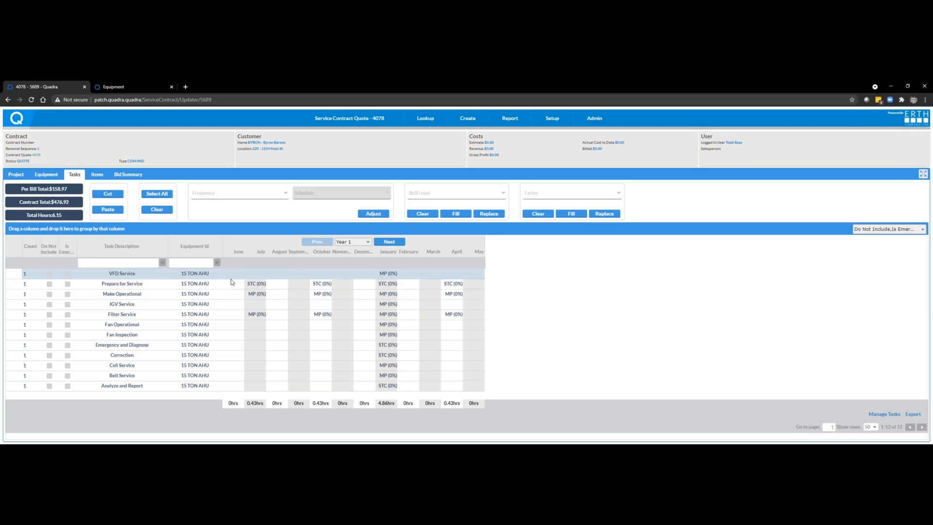
Step: Review the tasks assigned to 15 Ton AHU West in Manage Tasks, including the subtasks of Prepare for Service
left_click(892, 415)
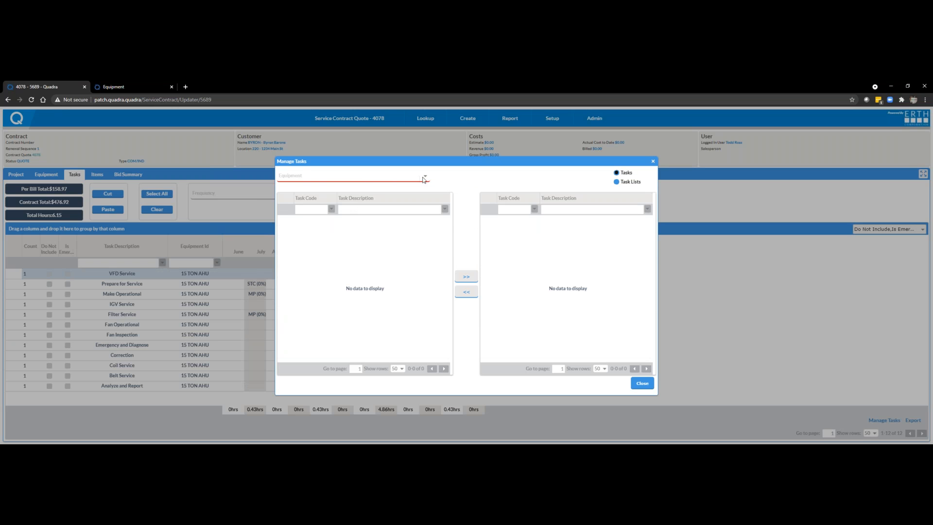
left_click(426, 178)
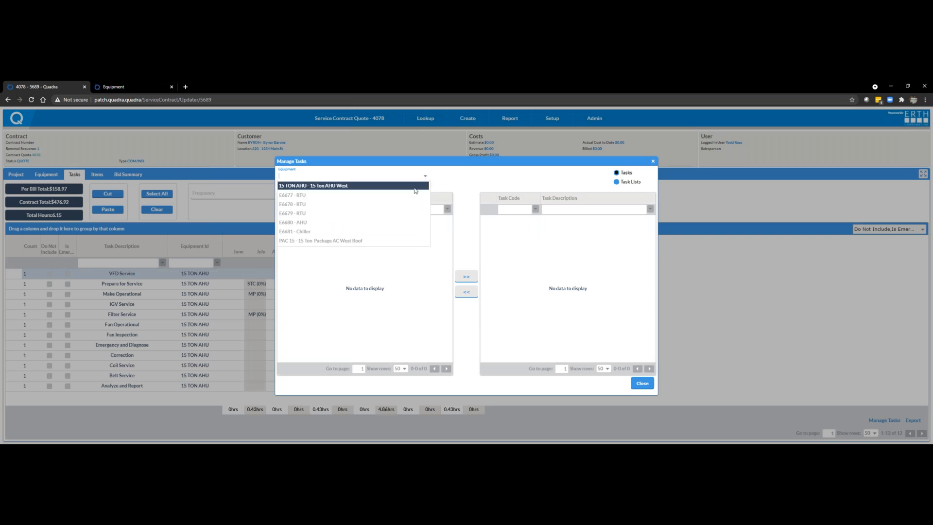
left_click(333, 186)
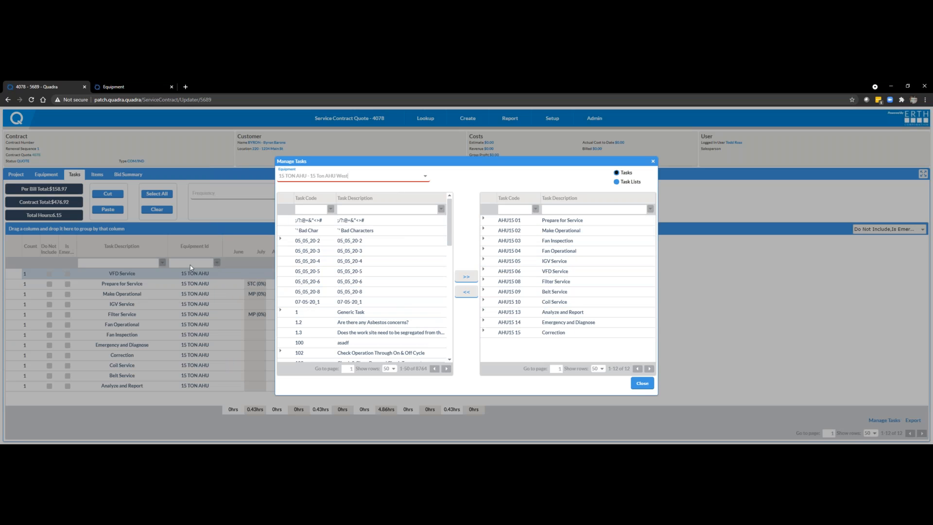
left_click(484, 220)
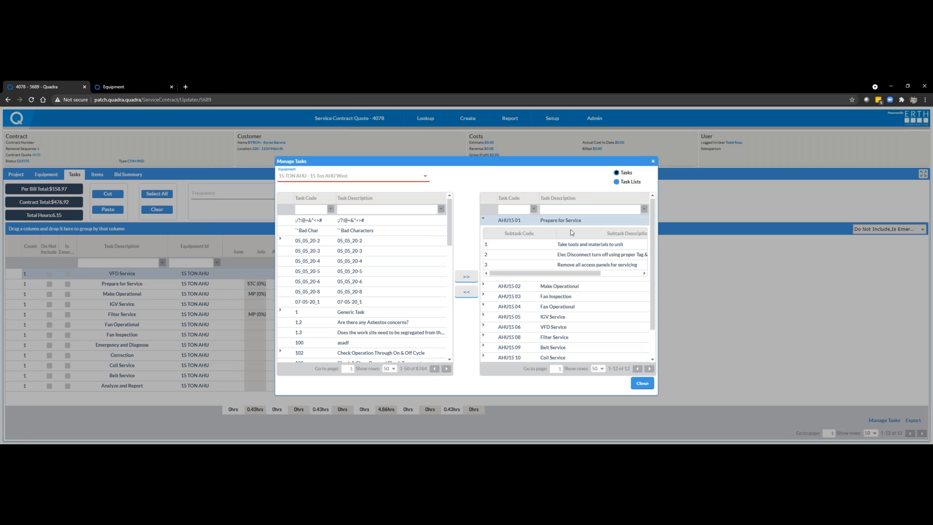
left_click(562, 241)
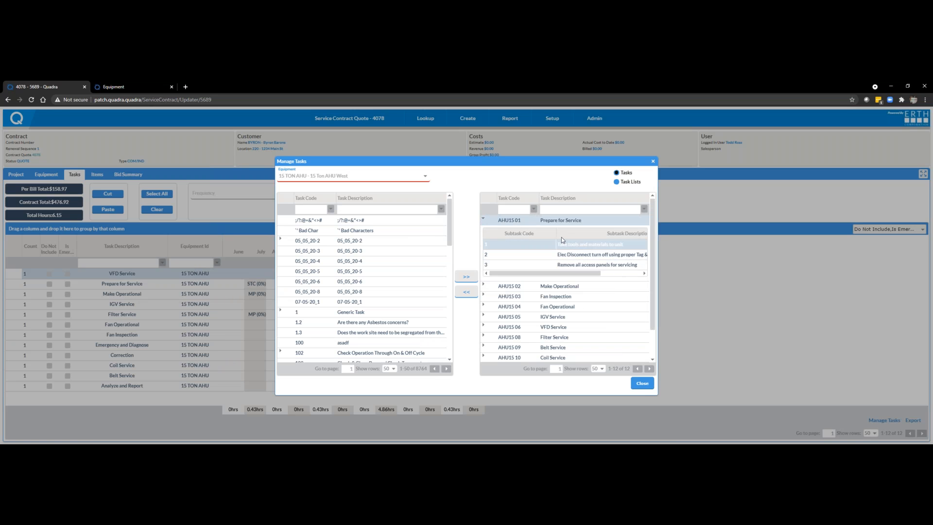
left_click(483, 219)
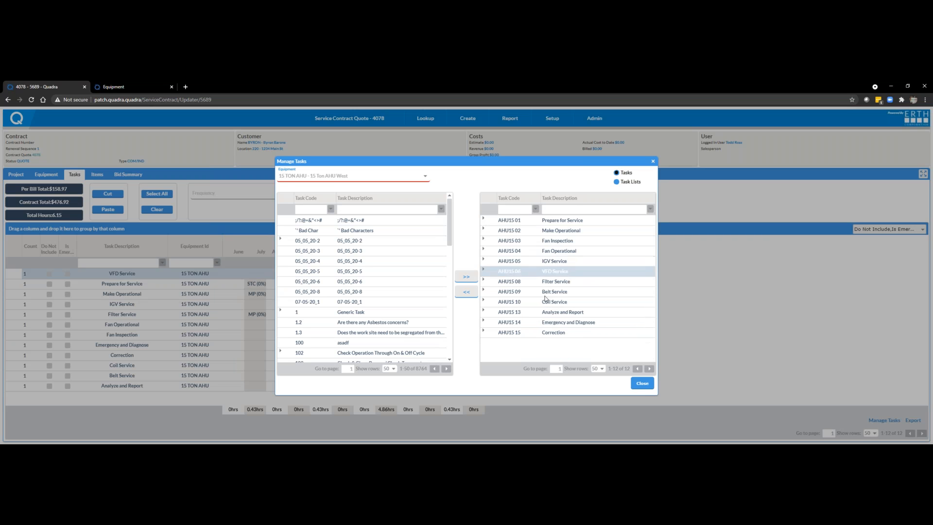
left_click(641, 384)
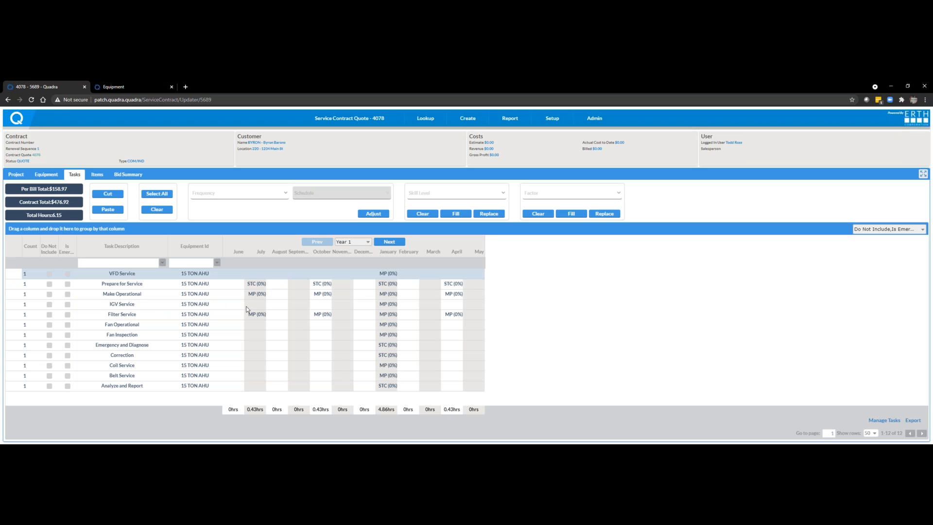
Step: Show the Hours column in the task schedule
left_click(902, 234)
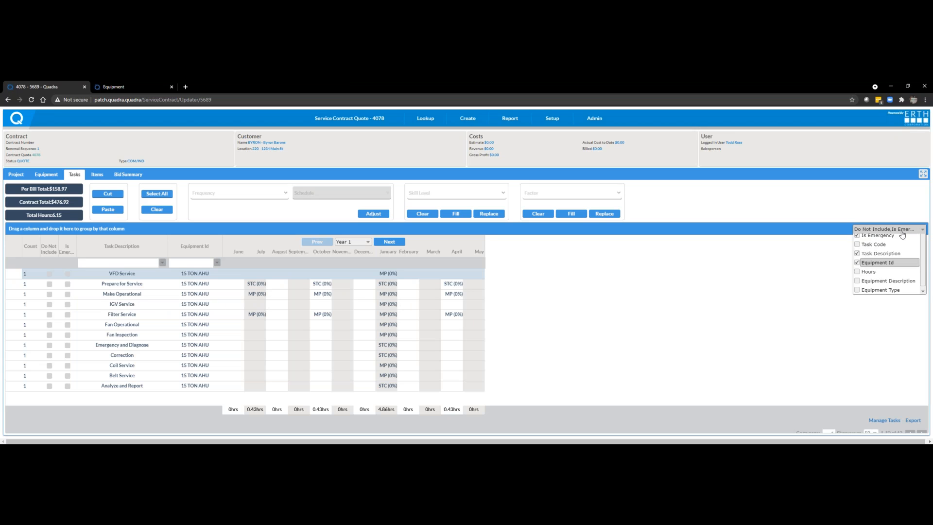
left_click(861, 285)
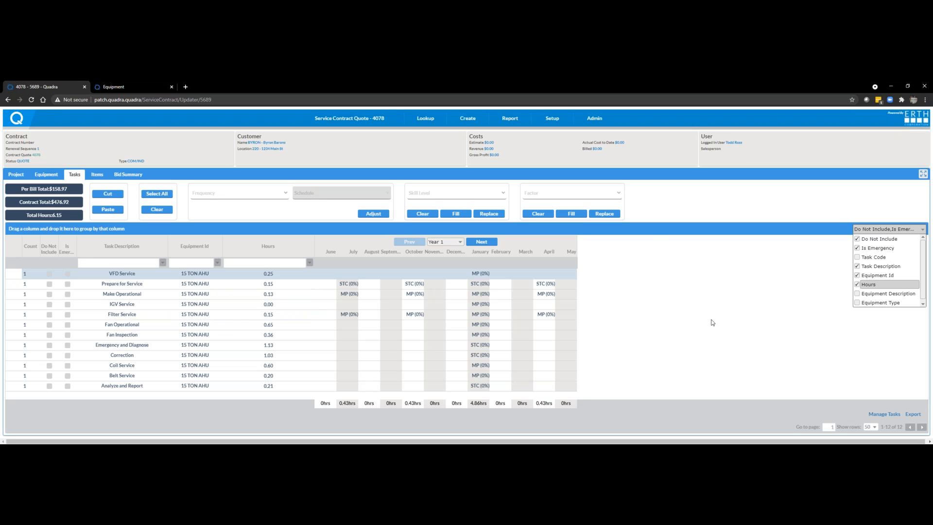
left_click(733, 311)
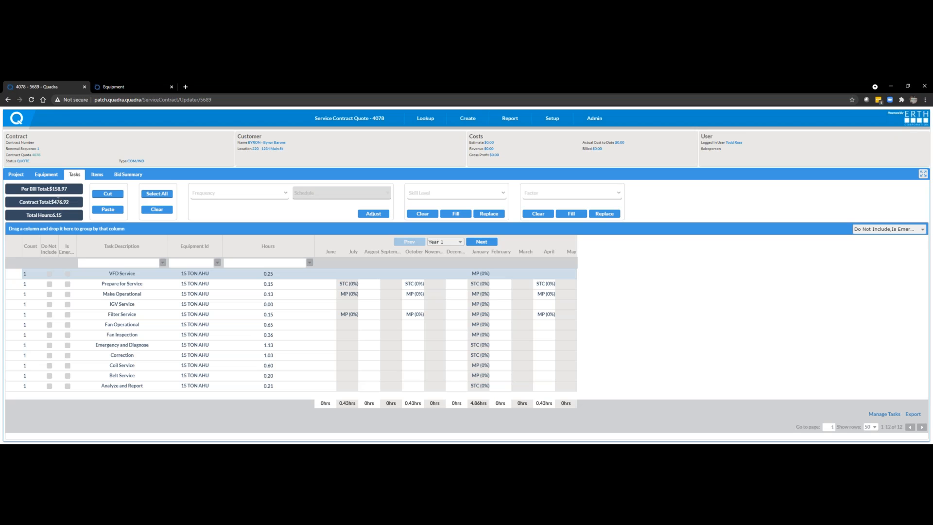
Step: Check the contract's equipment list, and mark the Correction task of the 15 TON AHU as Do Not Include
left_click(46, 175)
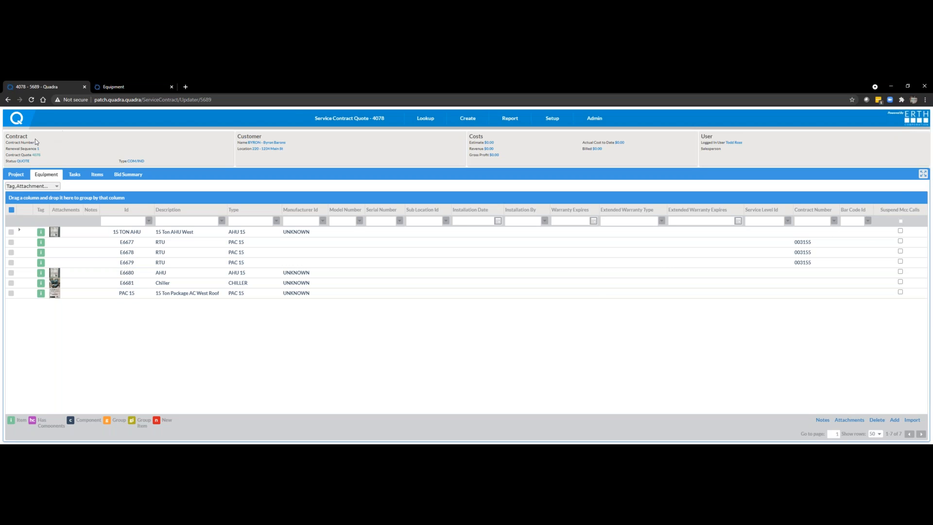
left_click(79, 178)
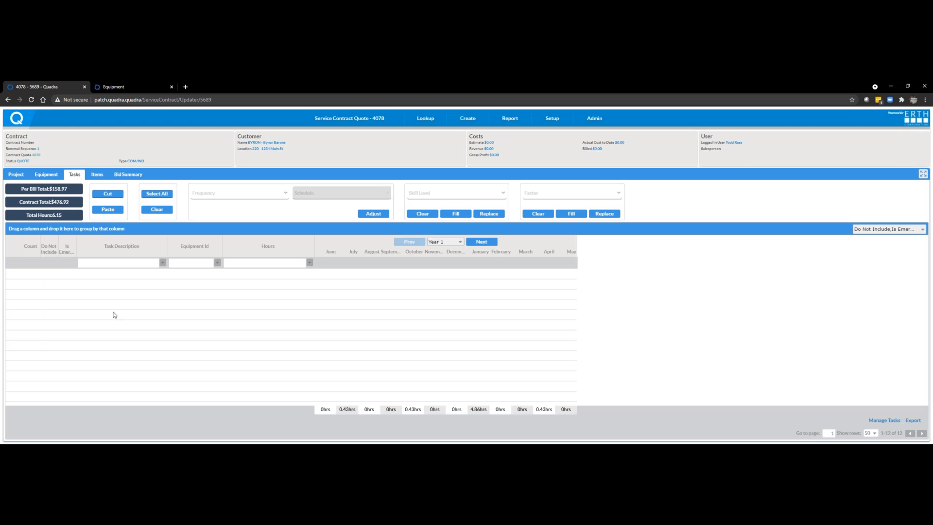
left_click(239, 306)
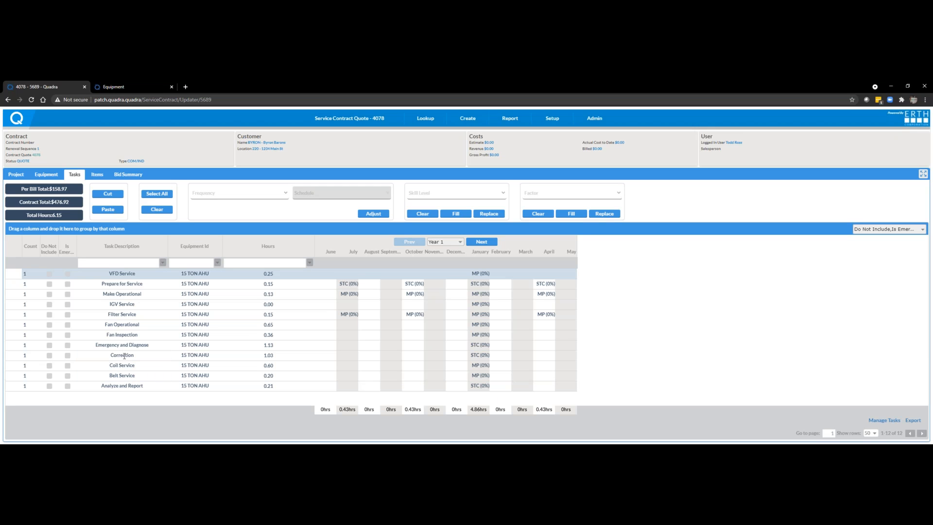
left_click(49, 355)
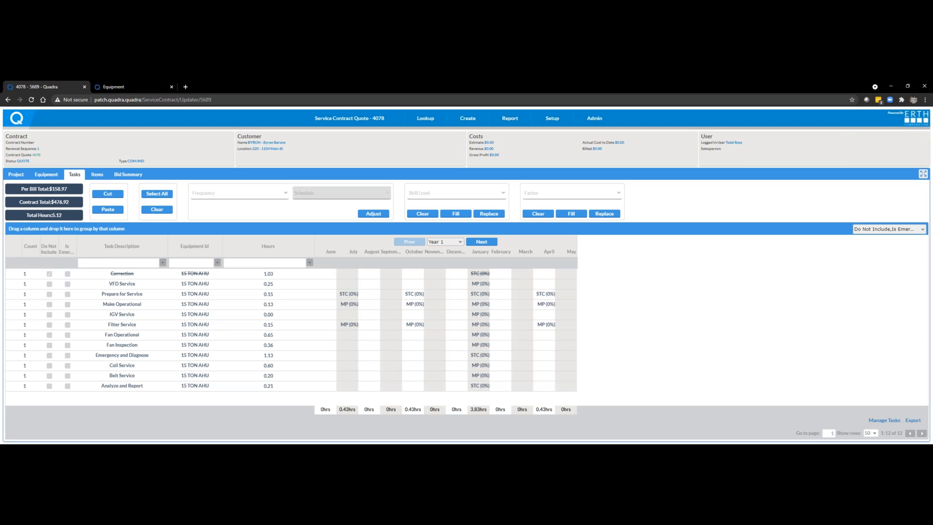
Step: Start a second service contract quote, enter a test description and select the same customer
left_click(42, 176)
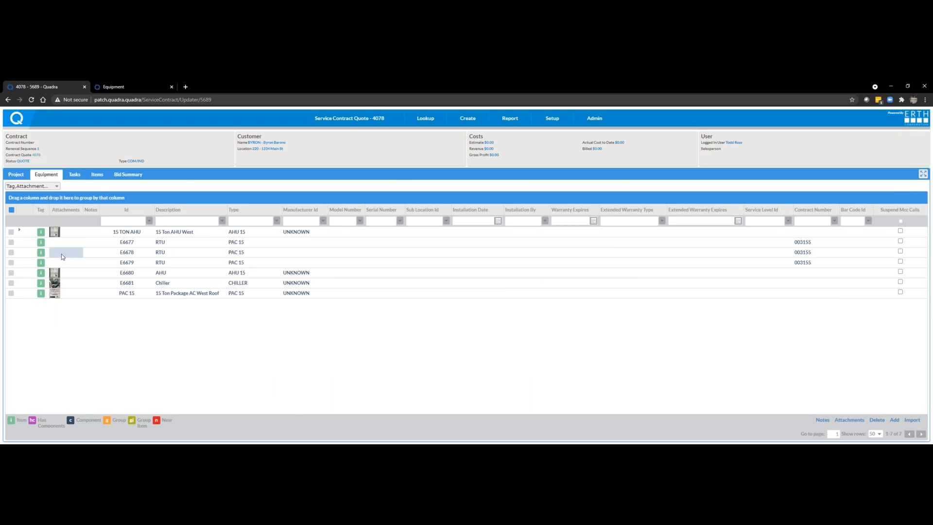
left_click(123, 242)
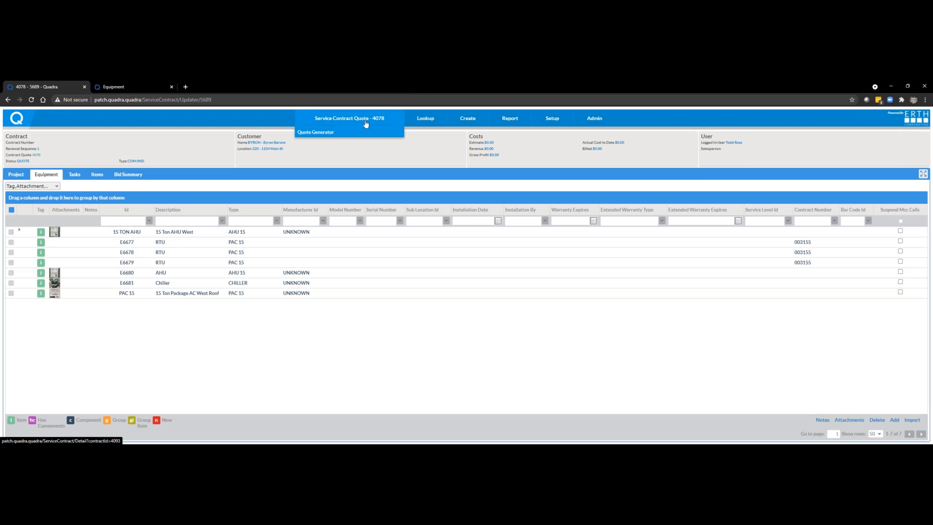
mouse_move(448, 122)
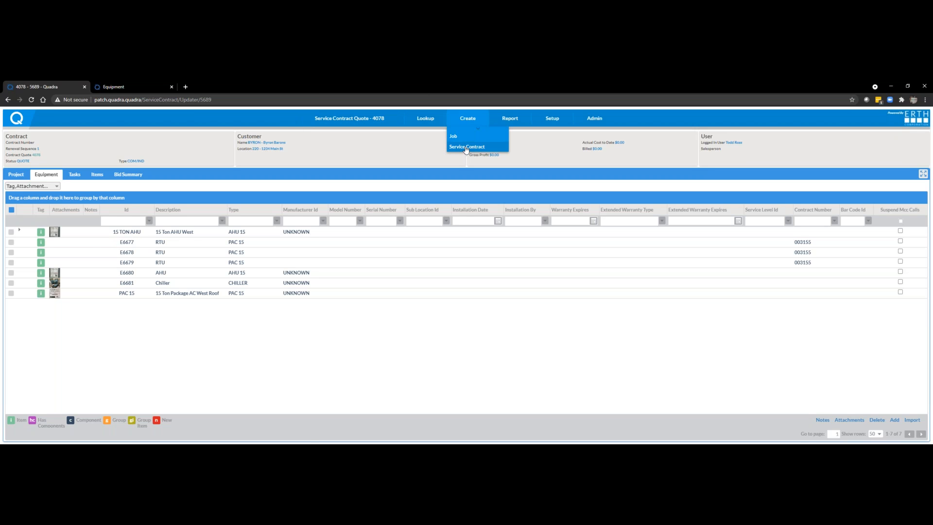
left_click(466, 147)
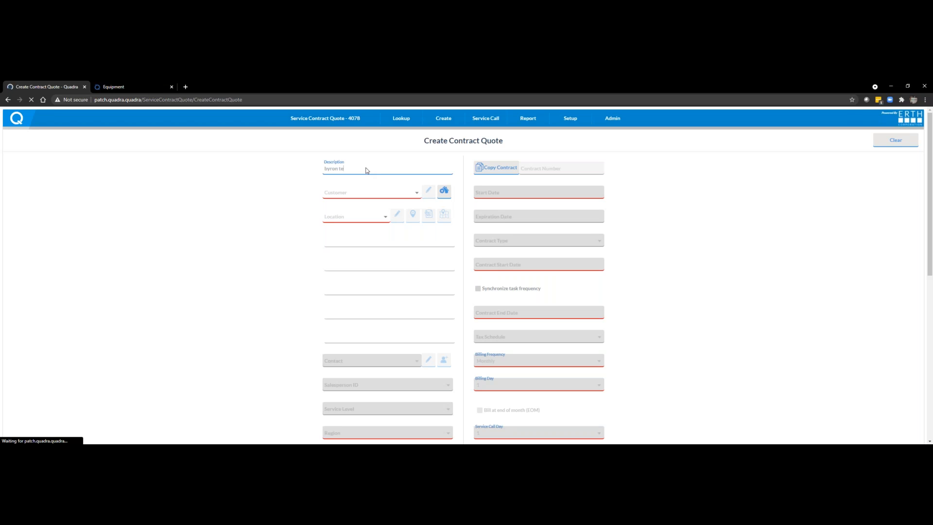
left_click(369, 189)
type("byron")
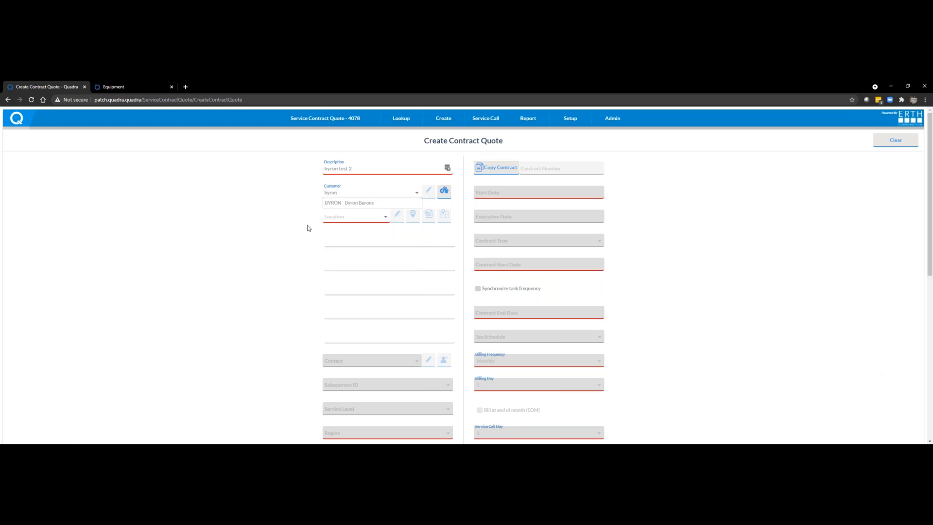
left_click(336, 202)
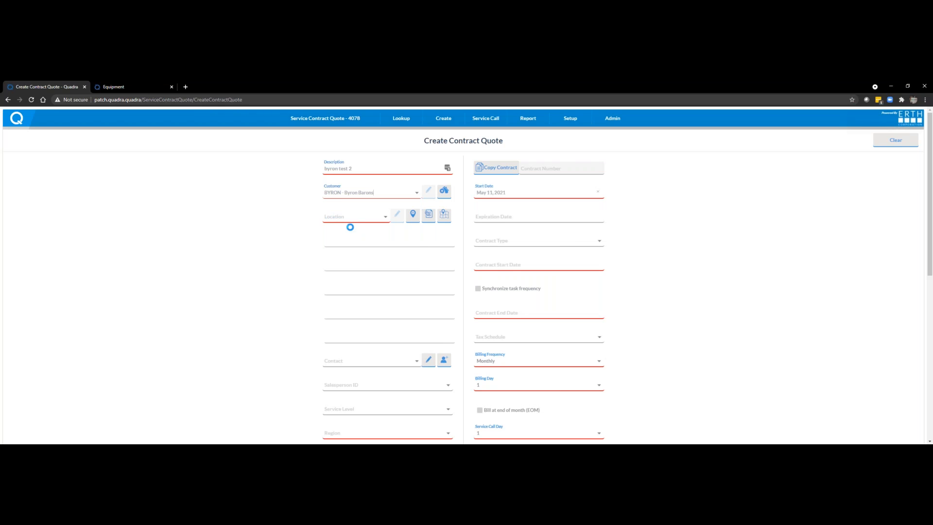
scroll(394, 253, "down", 3)
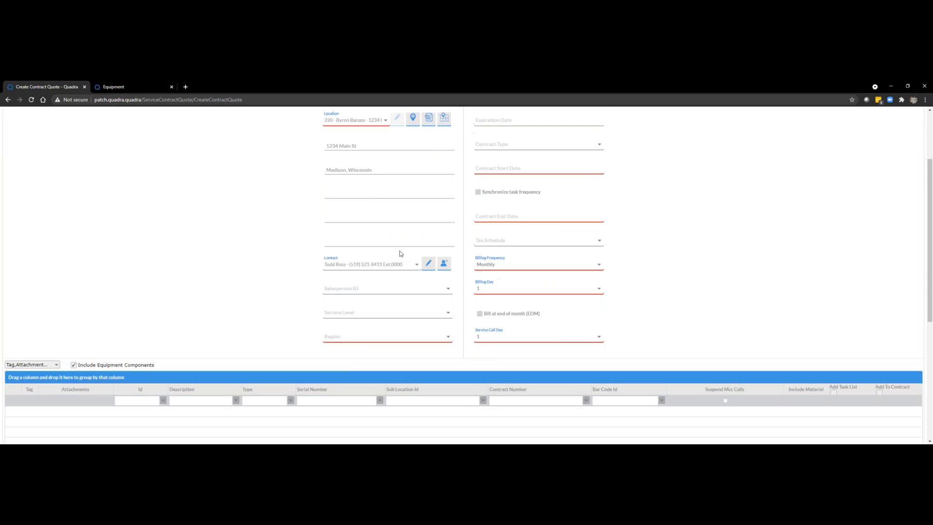
scroll(400, 254, "up", 2)
Step: Set the contract start date to May 04, 2021 and the contract end date to May 31, 2022
left_click(494, 227)
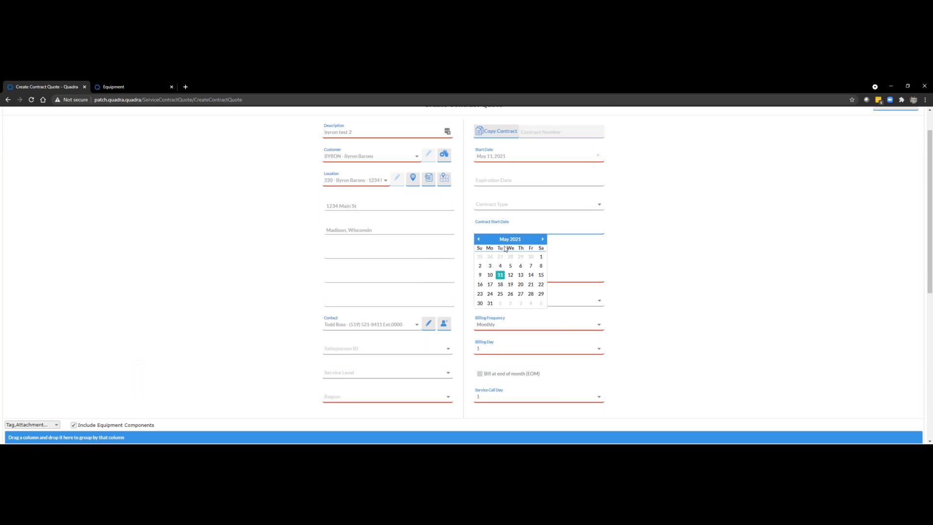
left_click(500, 262)
left_click(496, 279)
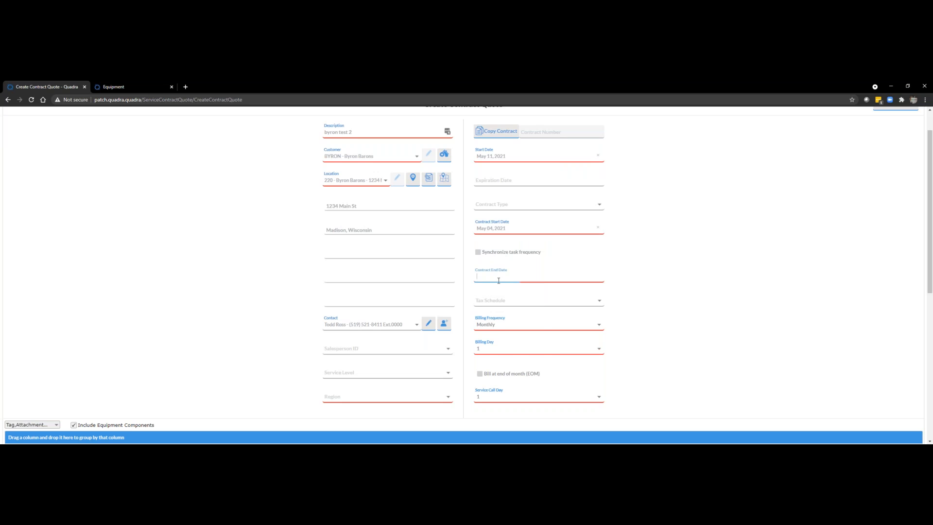
left_click(514, 287)
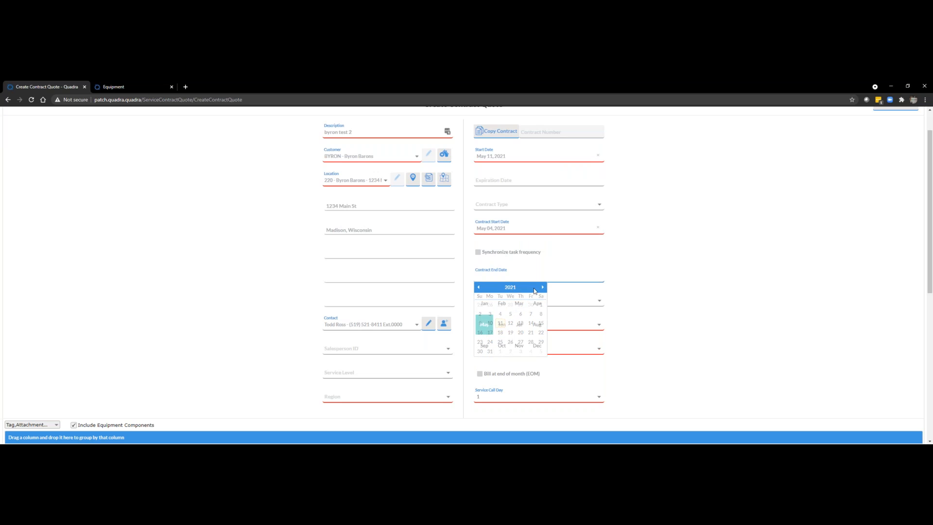
left_click(543, 287)
left_click(483, 324)
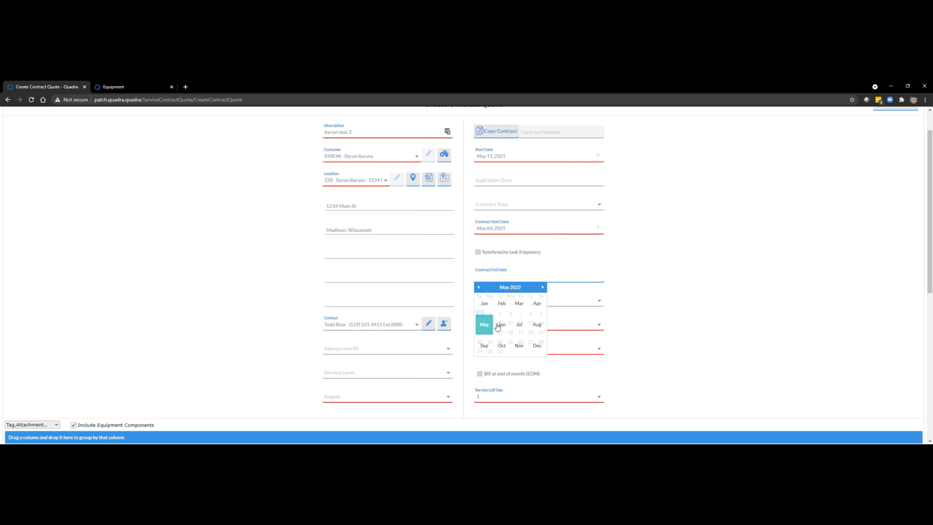
left_click(499, 353)
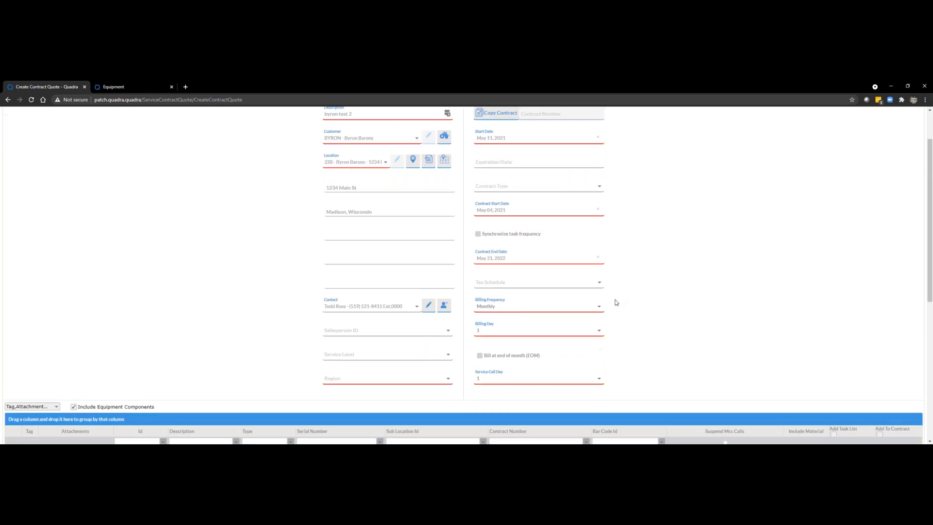
Step: Set the new contract quote's region to Ohio
scroll(534, 292, "down", 2)
left_click(414, 290)
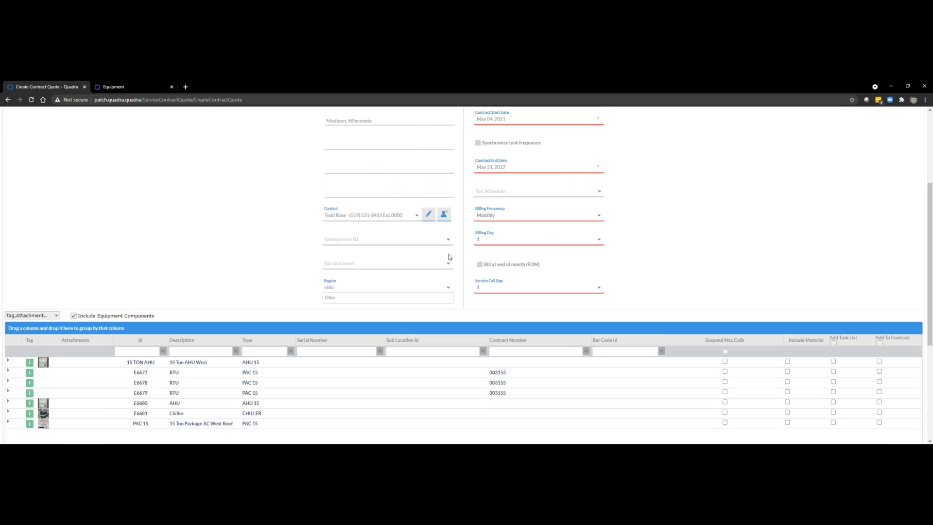
left_click(365, 302)
scroll(664, 348, "down", 3)
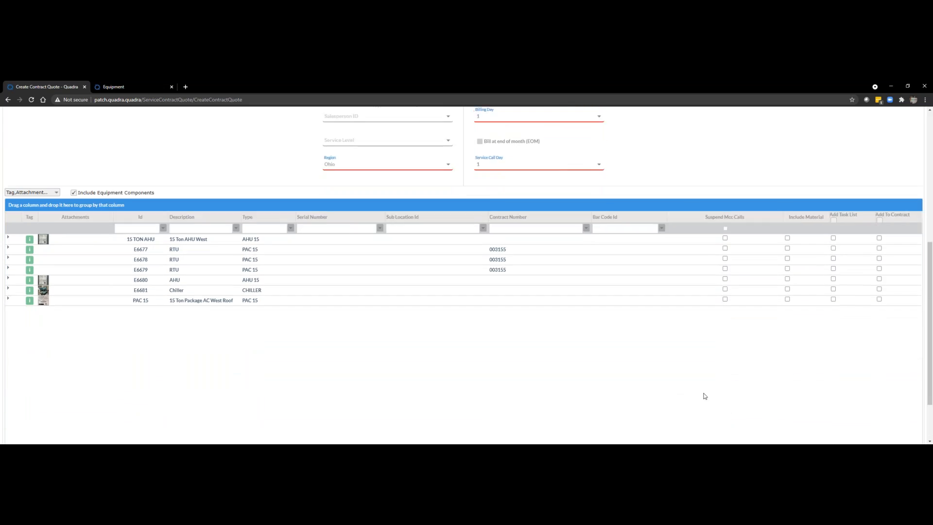
scroll(704, 396, "down", 2)
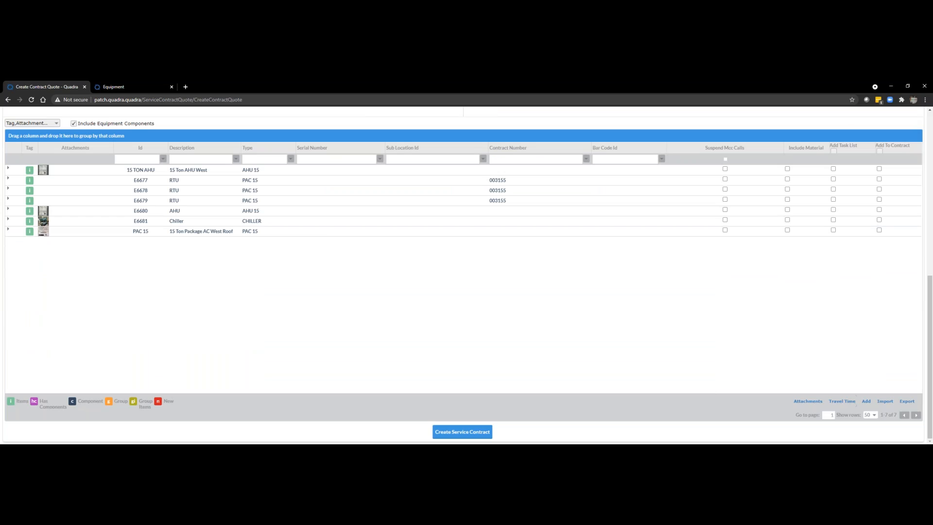
Step: Accept the default travel time settings and add all the listed equipment to the contract
left_click(842, 401)
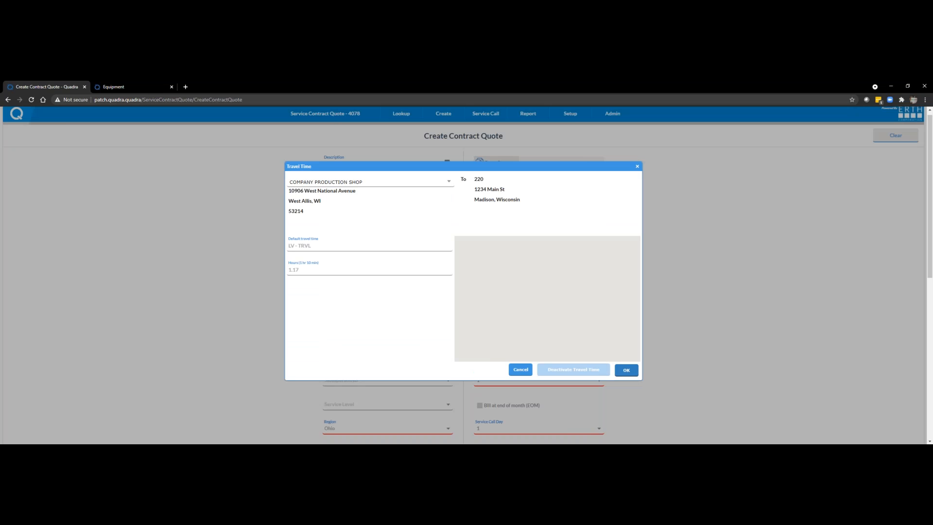
left_click(626, 371)
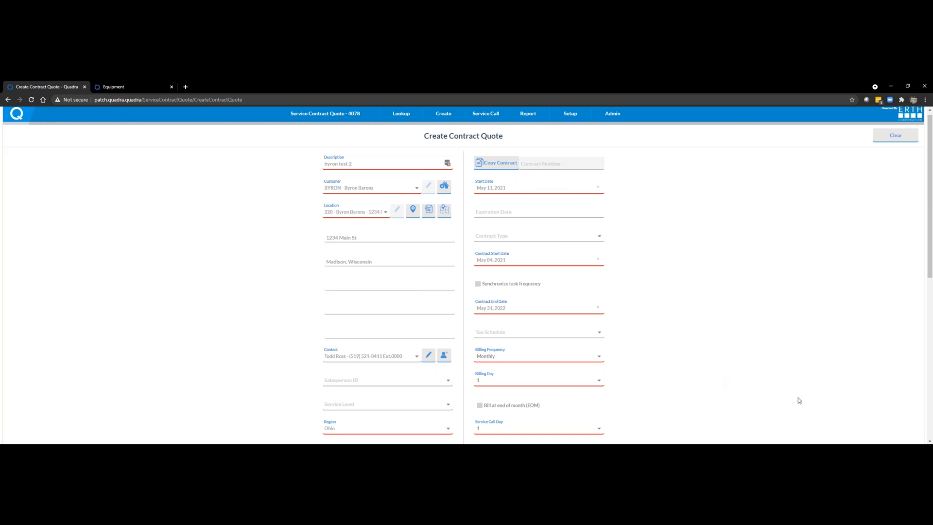
scroll(799, 400, "down", 4)
scroll(807, 395, "down", 3)
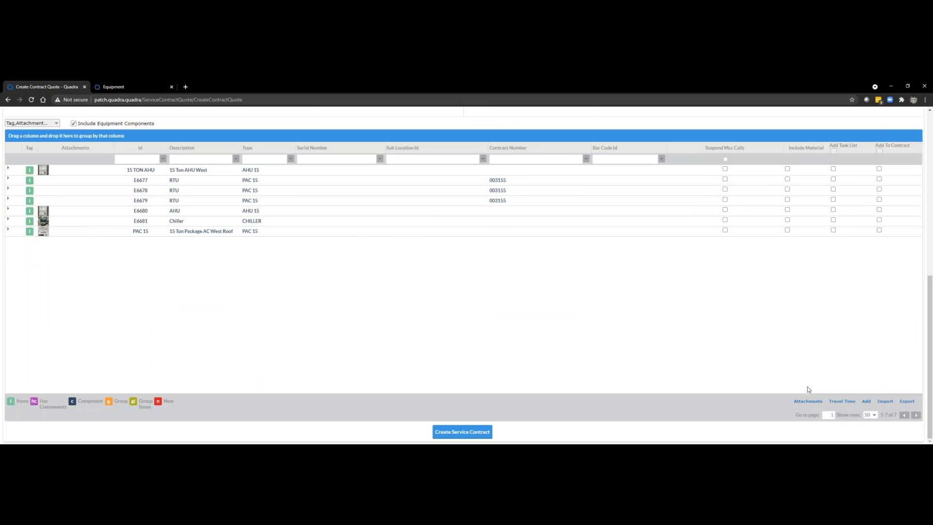
scroll(823, 358, "up", 2)
left_click(880, 224)
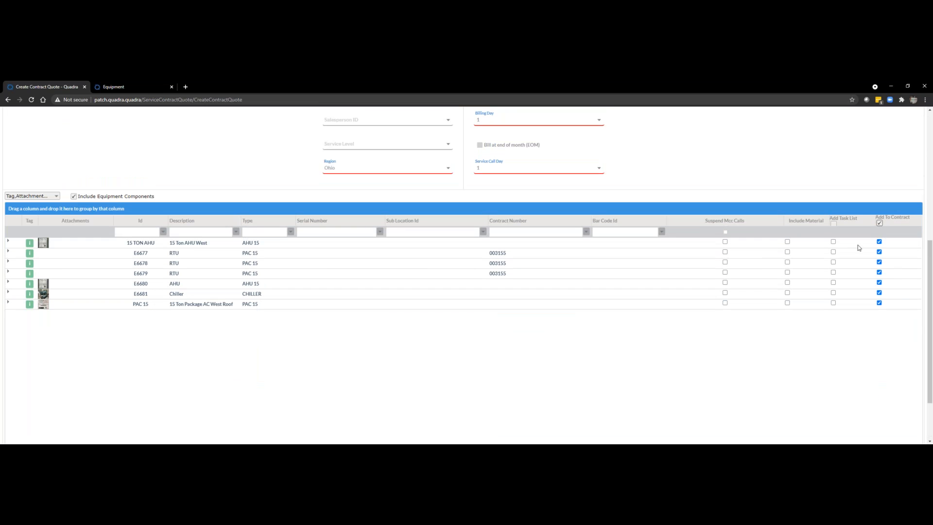
Step: Include material for the 15 TON AHU, adding the first 16"X20"X1" high capacity pleated filter and the 16" V-Belt
left_click(787, 242)
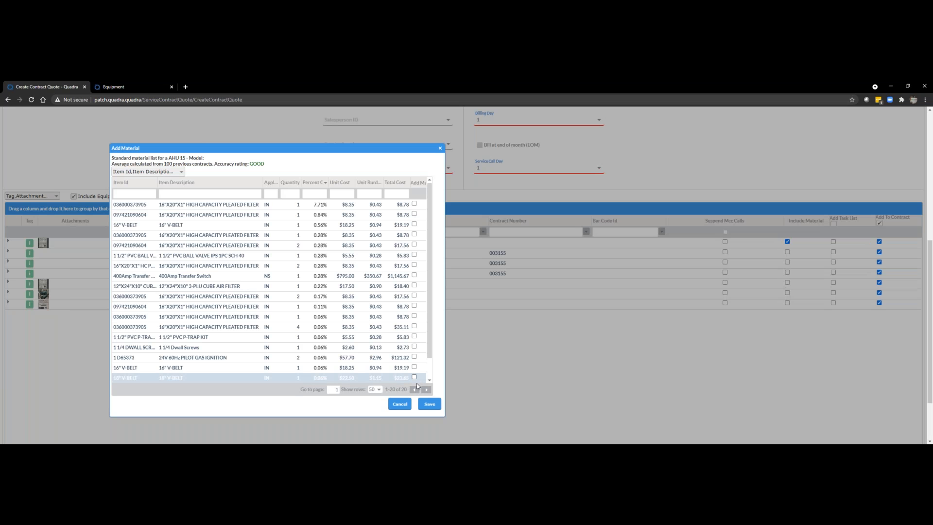
left_click(414, 224)
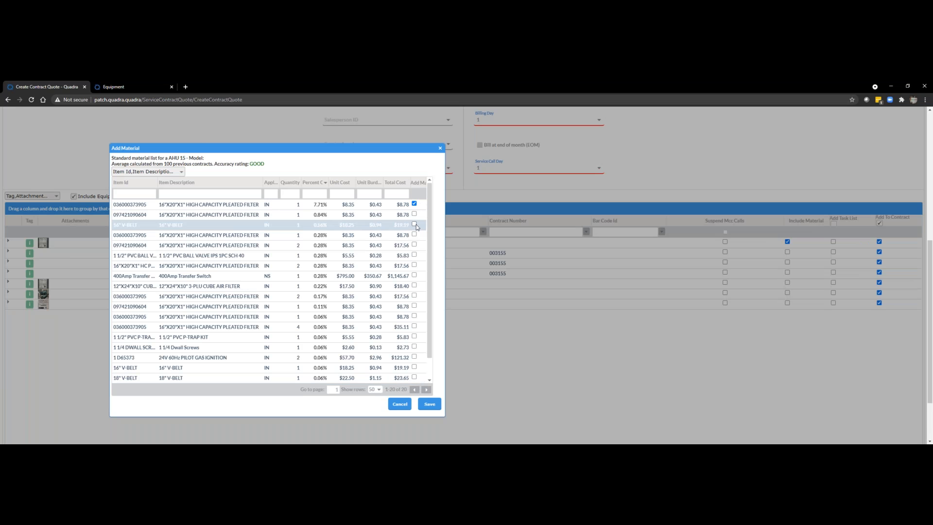
left_click(429, 404)
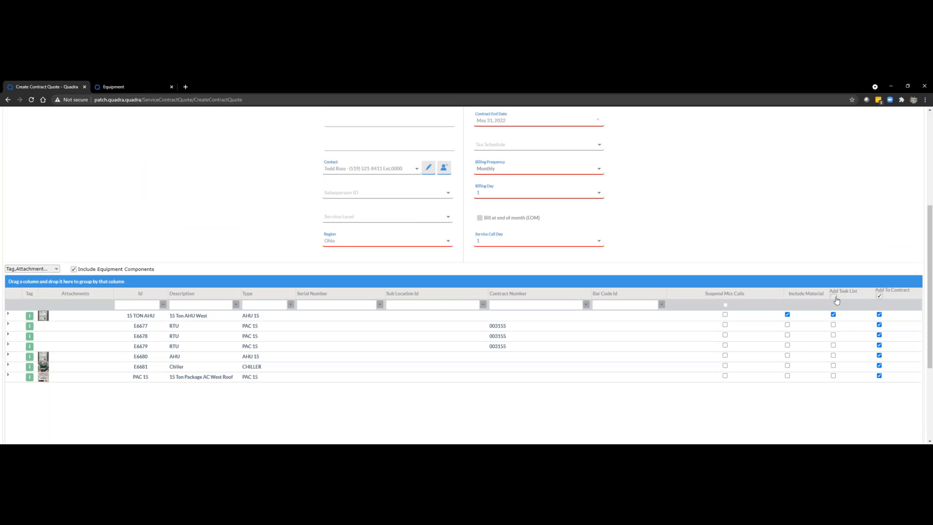
Step: Add the task lists for all the equipment and create the service contract
left_click(834, 298)
scroll(838, 300, "down", 3)
left_click(459, 431)
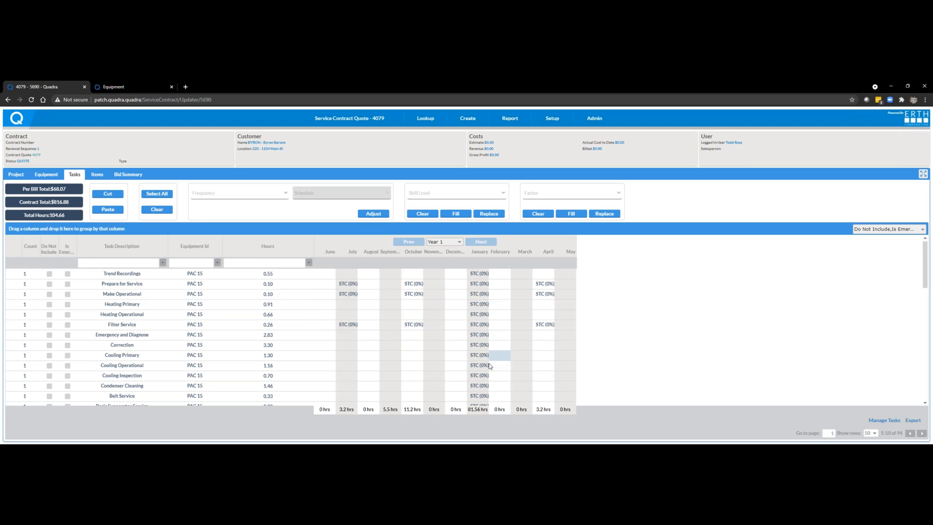
Step: Hide the Equipment Id and Hours columns in the task grid so that matching tasks are grouped together
scroll(685, 350, "down", 1)
scroll(684, 349, "up", 1)
left_click(888, 229)
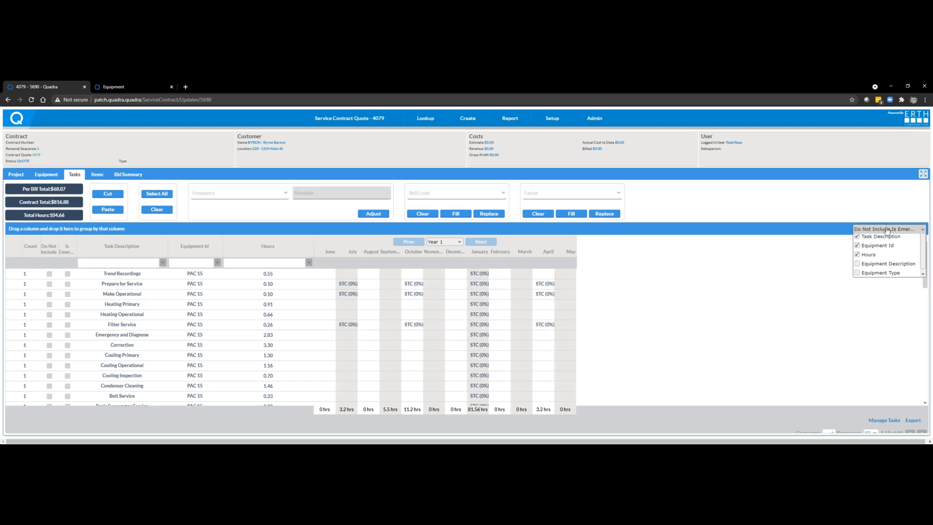
left_click(857, 276)
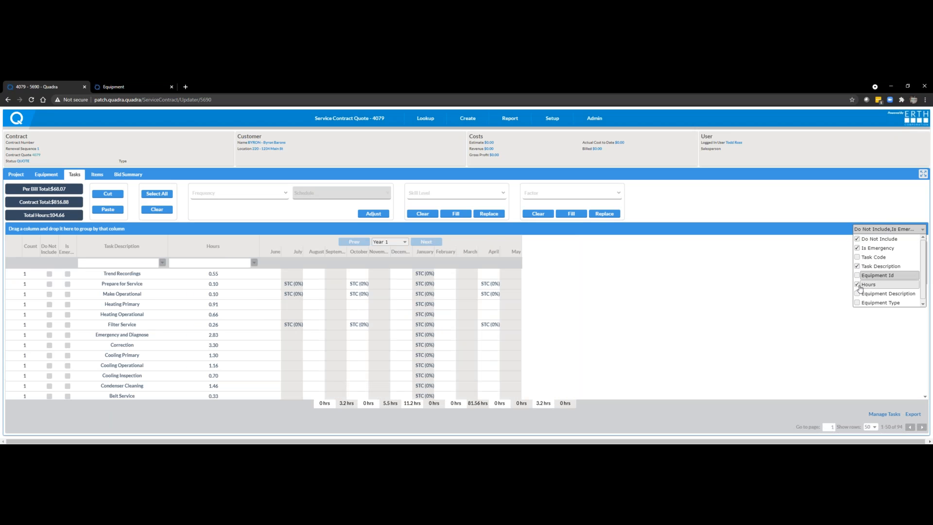
left_click(857, 285)
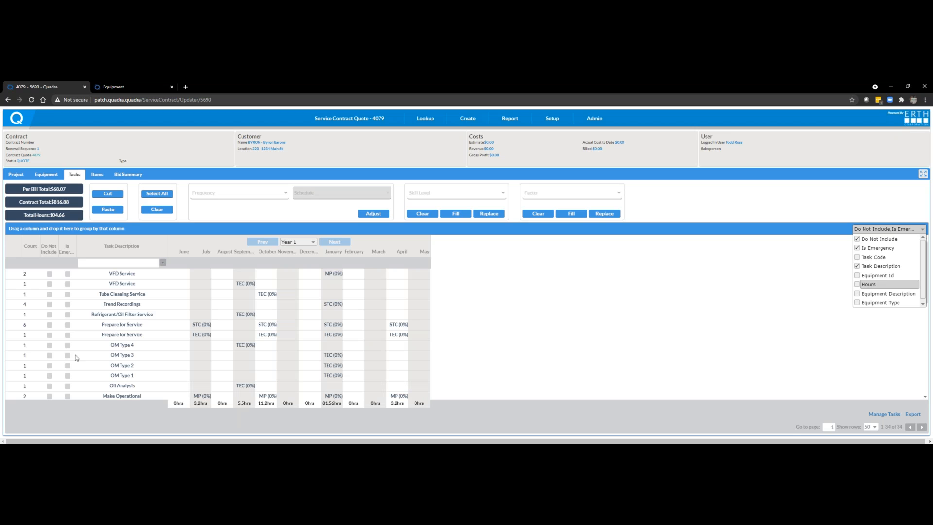
Step: Mark the grouped Emergency and Diagnose tasks as Do Not Include
scroll(115, 312, "down", 1)
scroll(115, 313, "down", 7)
scroll(116, 315, "down", 2)
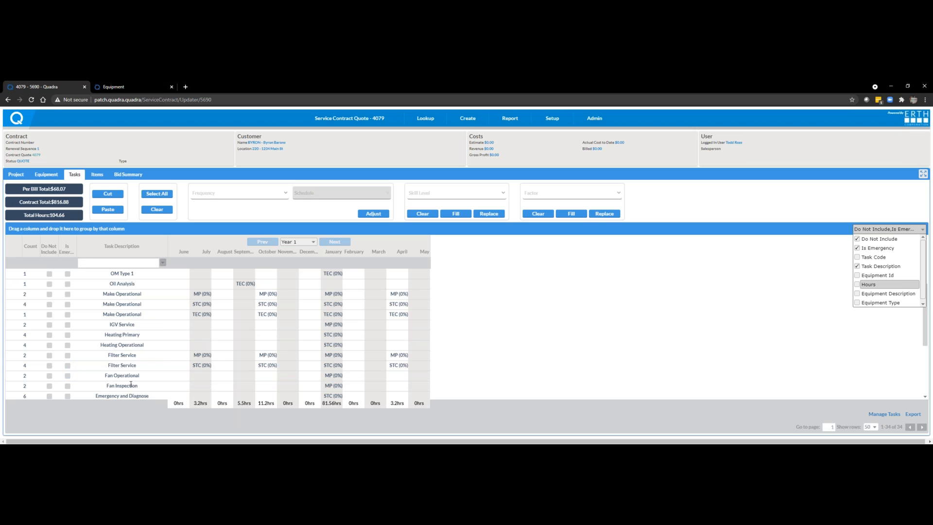
scroll(130, 380, "down", 2)
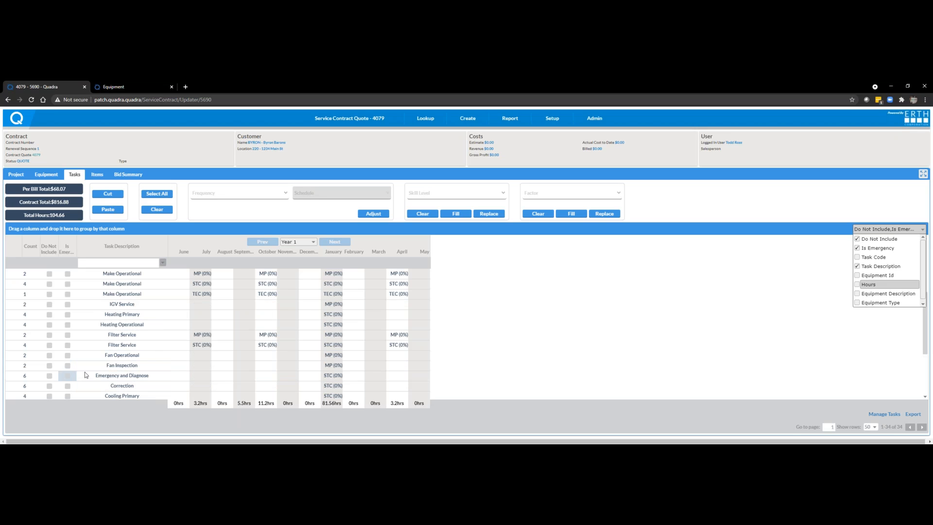
left_click(49, 375)
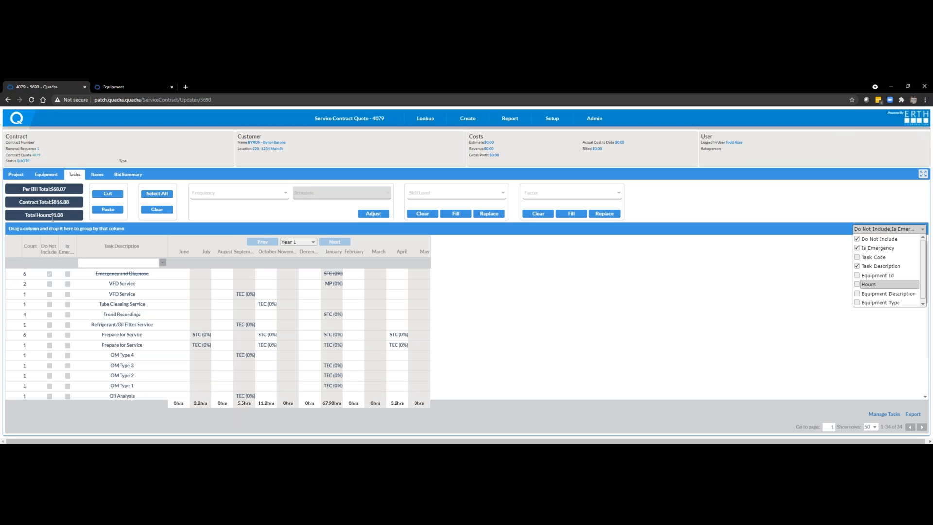
Step: Mark the grouped Advanced Evaporator Service tasks as Do Not Include
scroll(140, 292, "down", 4)
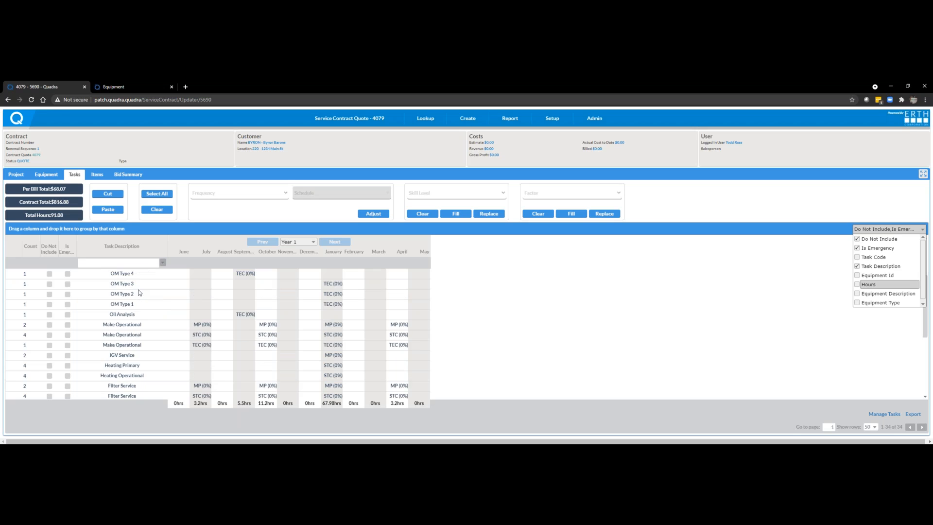
scroll(139, 293, "down", 3)
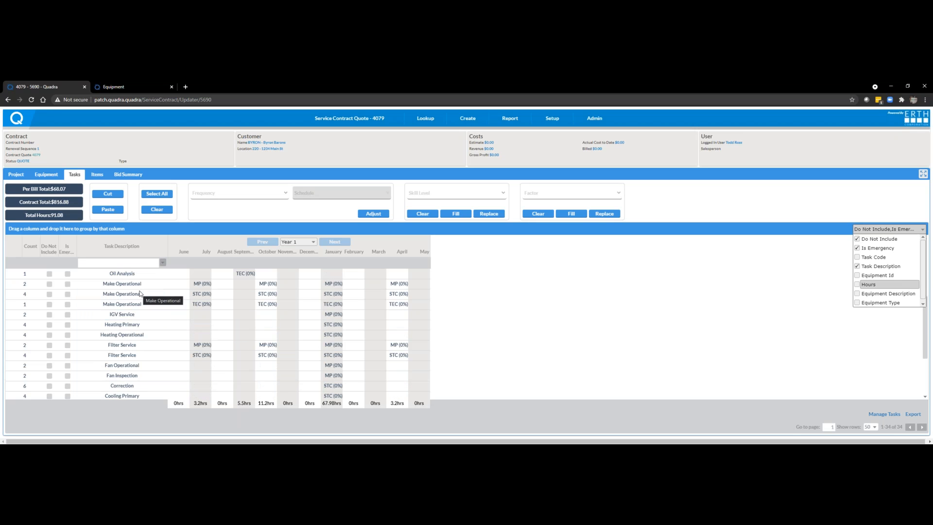
scroll(140, 293, "down", 1)
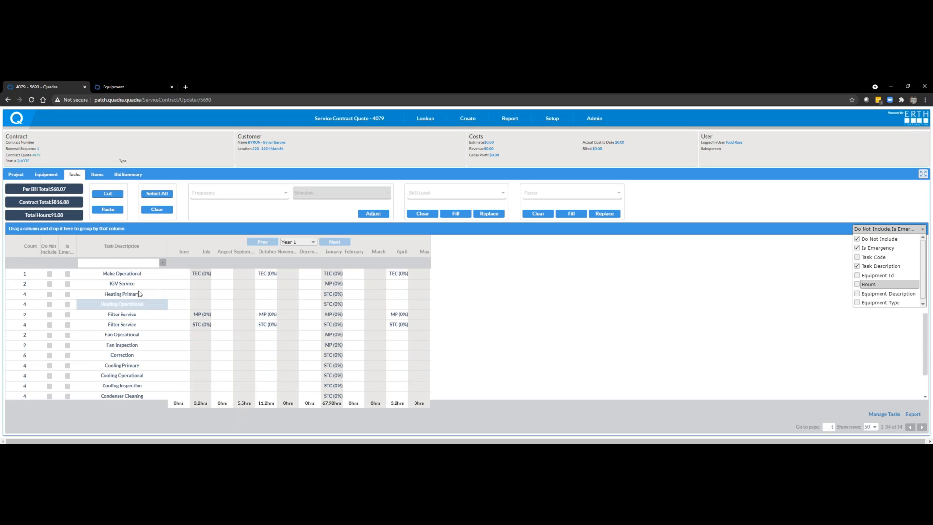
scroll(139, 294, "down", 3)
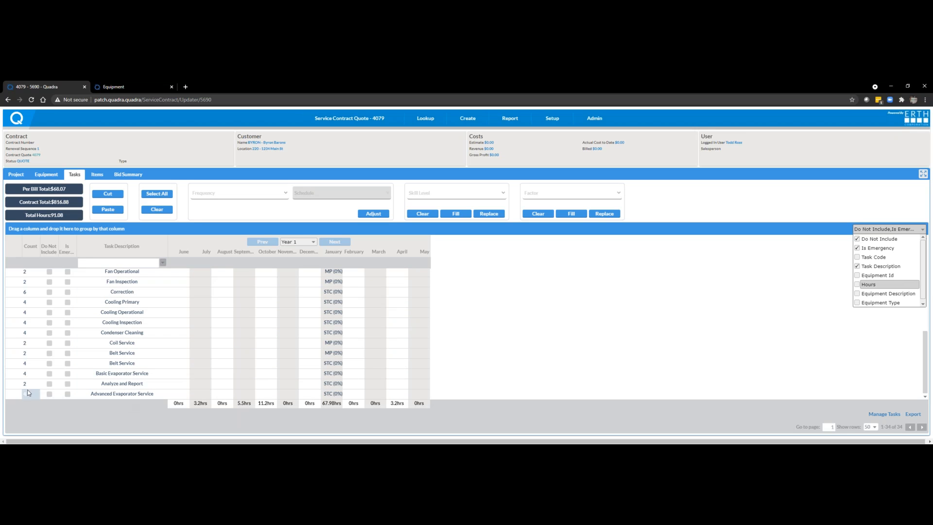
left_click(49, 395)
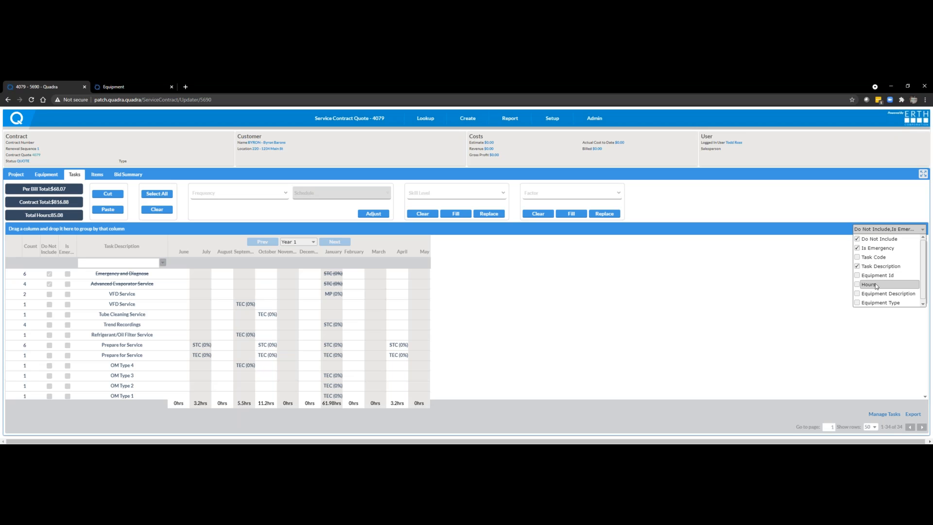
Step: Show the Hours column again and set the Refrigerant/Oil Filter Service task to 2.00 hours
left_click(858, 286)
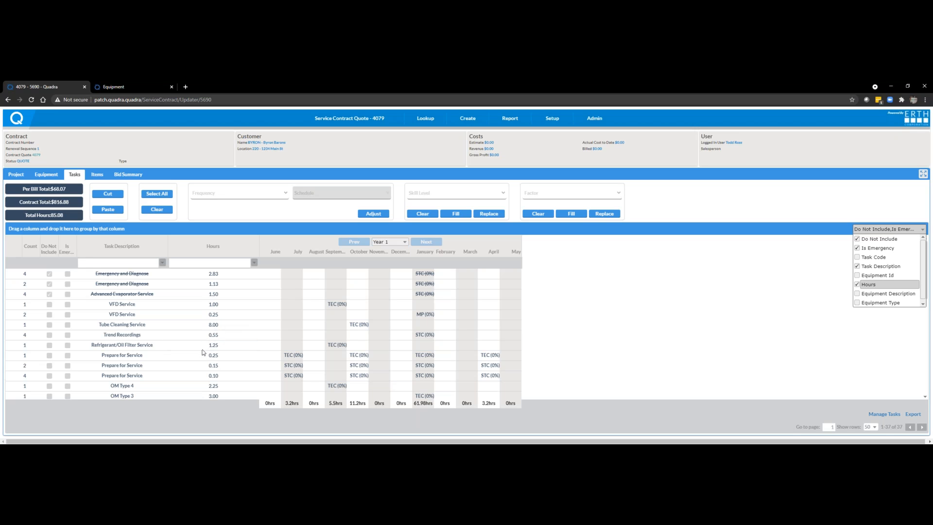
left_click(223, 348)
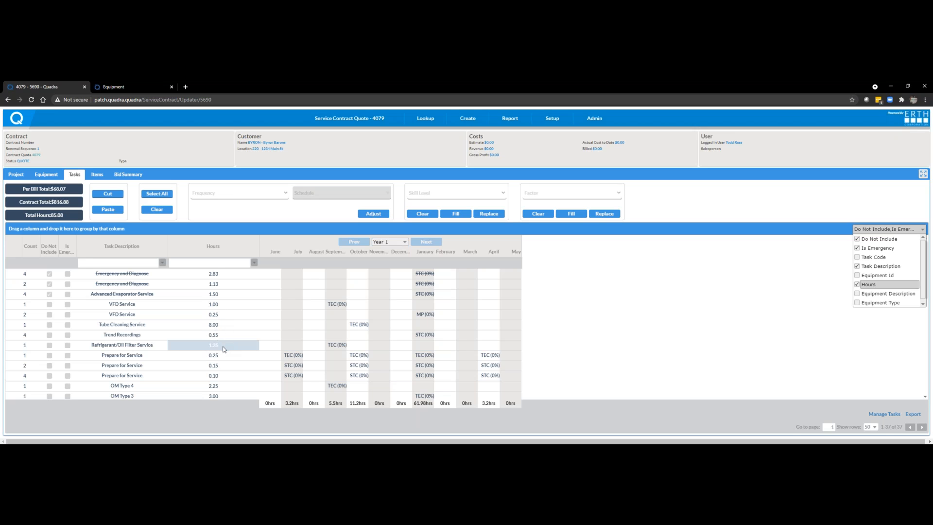
left_click(225, 349)
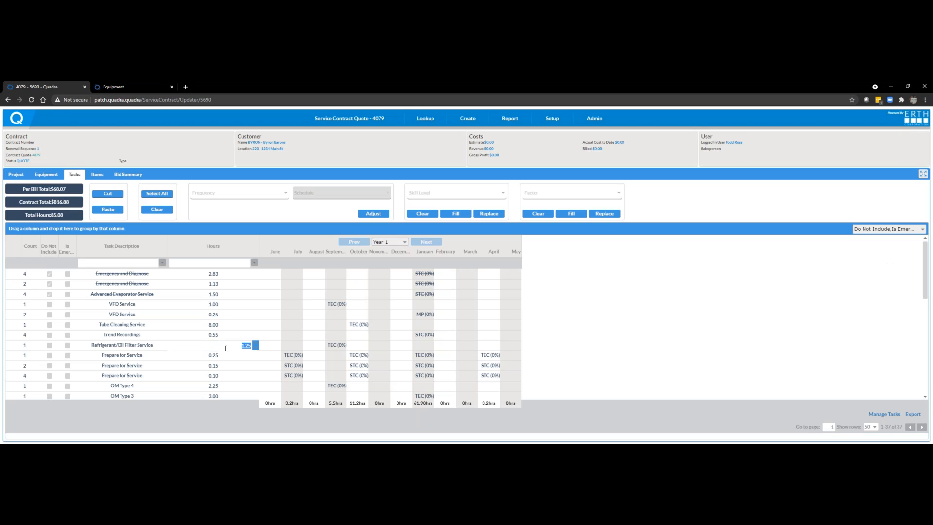
type("2")
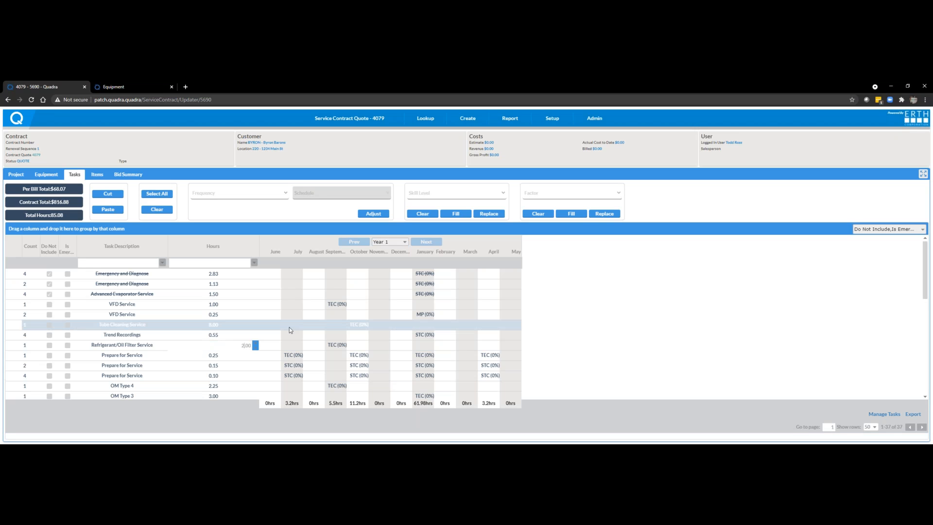
left_click(238, 366)
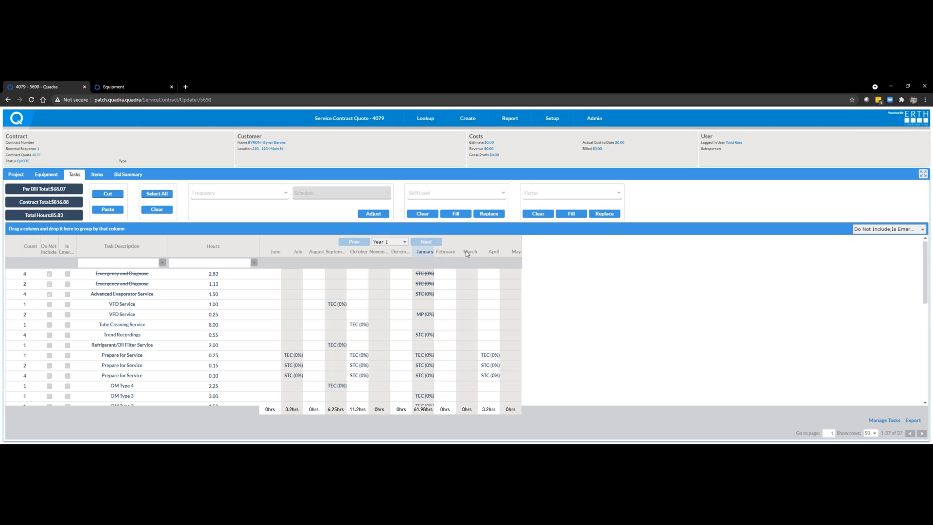
Step: Replace the factor of all January tasks with 10
left_click(618, 195)
left_click(564, 212)
left_click(616, 196)
left_click(543, 216)
left_click(602, 215)
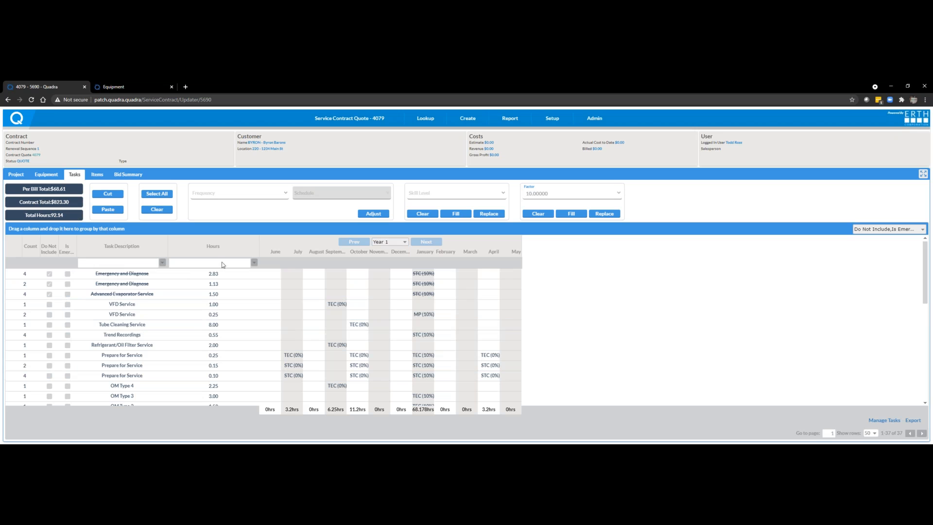
Step: Move all tasks scheduled in April to May
left_click(495, 251)
left_click(493, 253)
left_click(488, 255)
left_click(108, 194)
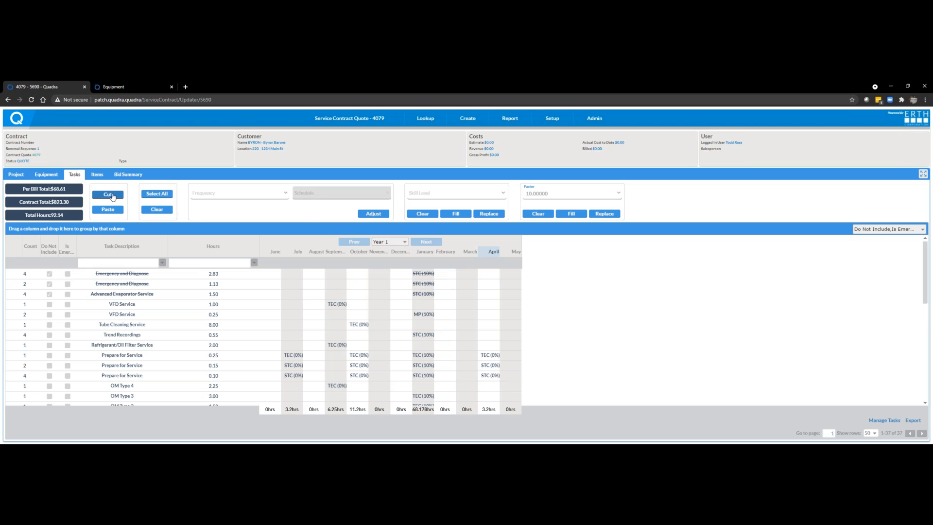
left_click(516, 254)
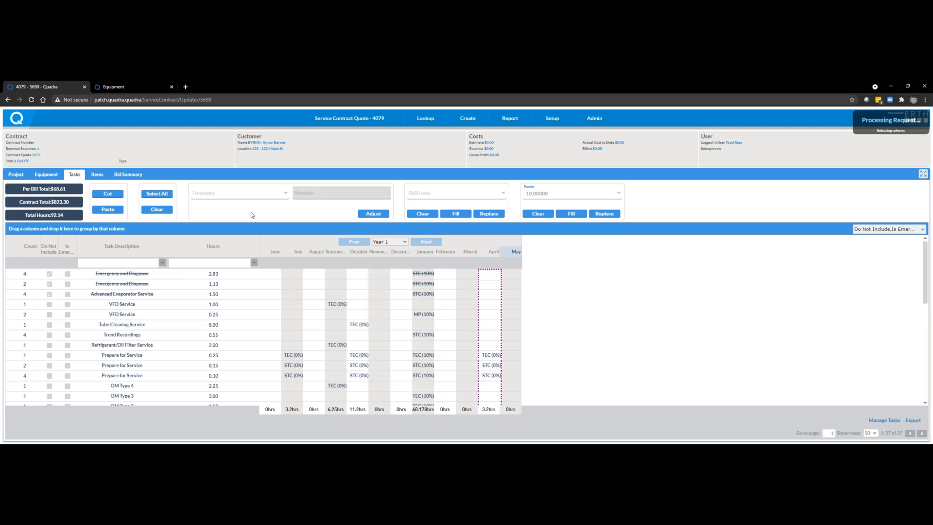
left_click(107, 209)
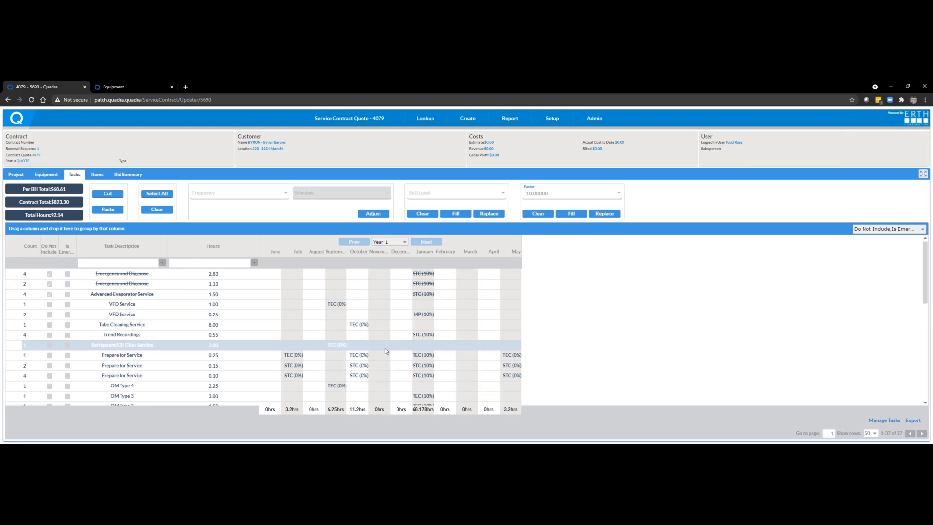
Step: Replace the skill level of the October Tube Cleaning Service with MP - Master Plumber
left_click(365, 324)
mouse_move(365, 324)
left_mouse_down()
mouse_move(445, 273)
mouse_move(401, 316)
mouse_move(358, 323)
left_mouse_up()
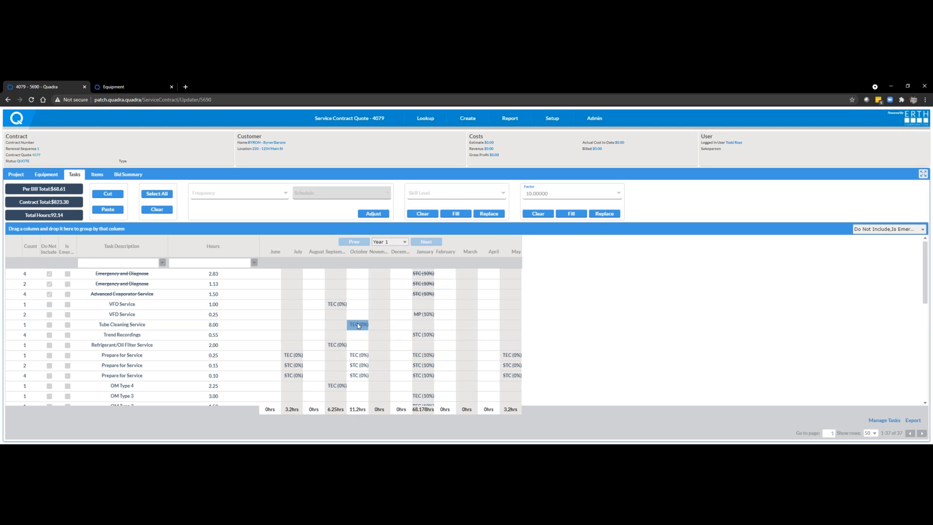
left_click(504, 196)
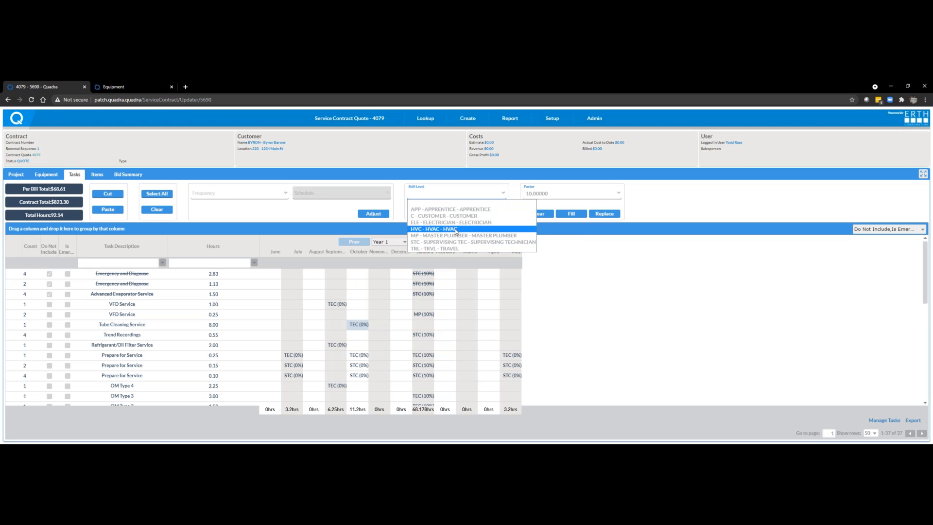
left_click(457, 235)
left_click(489, 214)
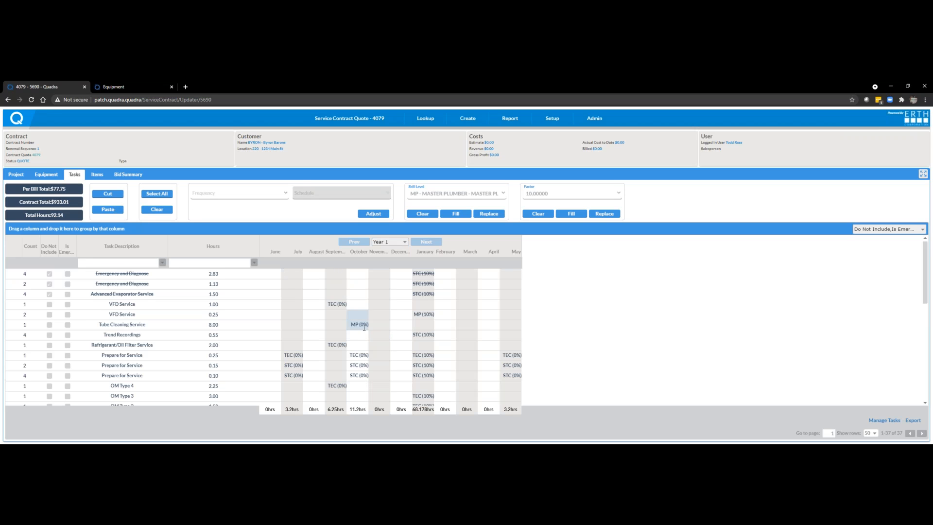
Step: Adjust the 1.00-hour VFD Service task's frequency to 2-MONTH with the schedule Every 2 Mo. begin in Jan
left_click(143, 303)
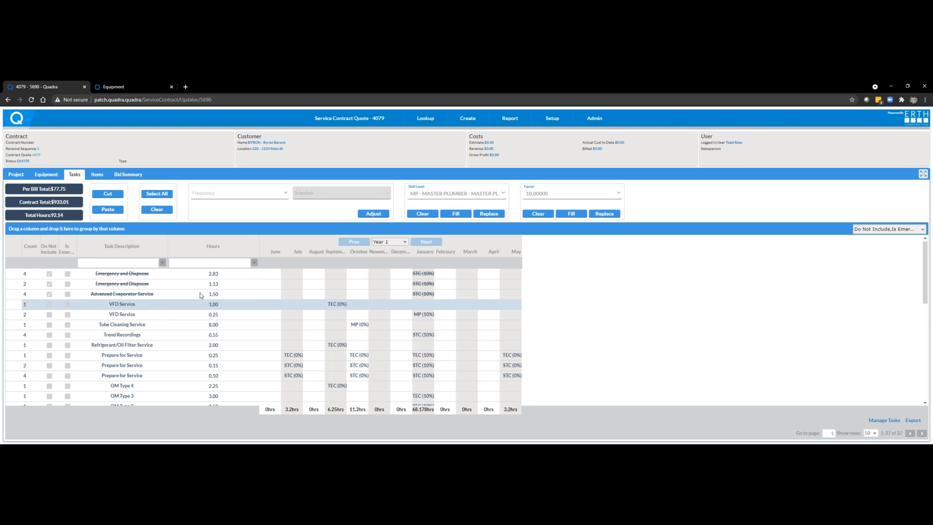
left_click(285, 196)
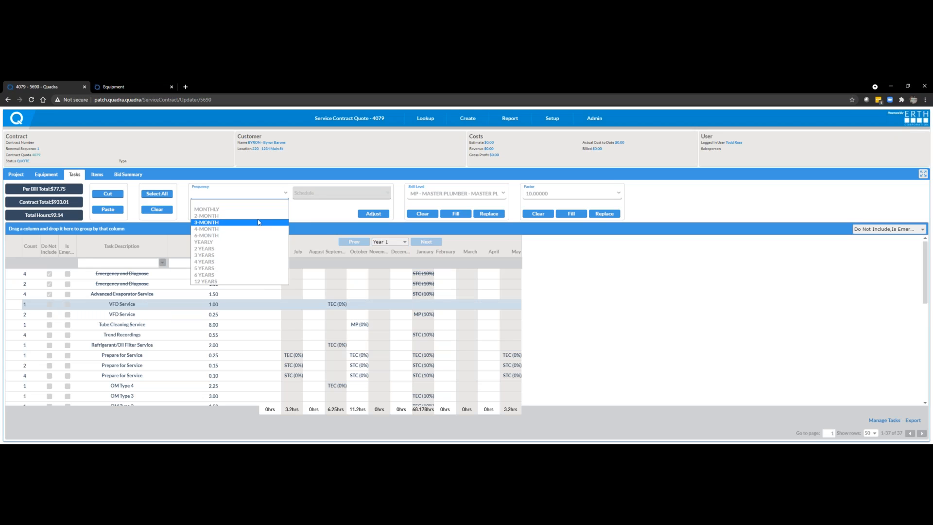
left_click(267, 219)
left_click(376, 197)
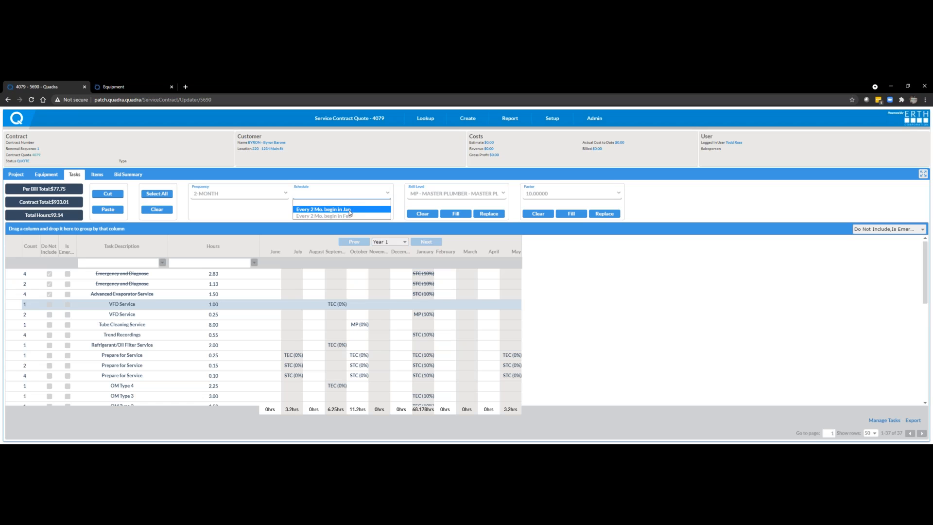
left_click(343, 208)
left_click(374, 214)
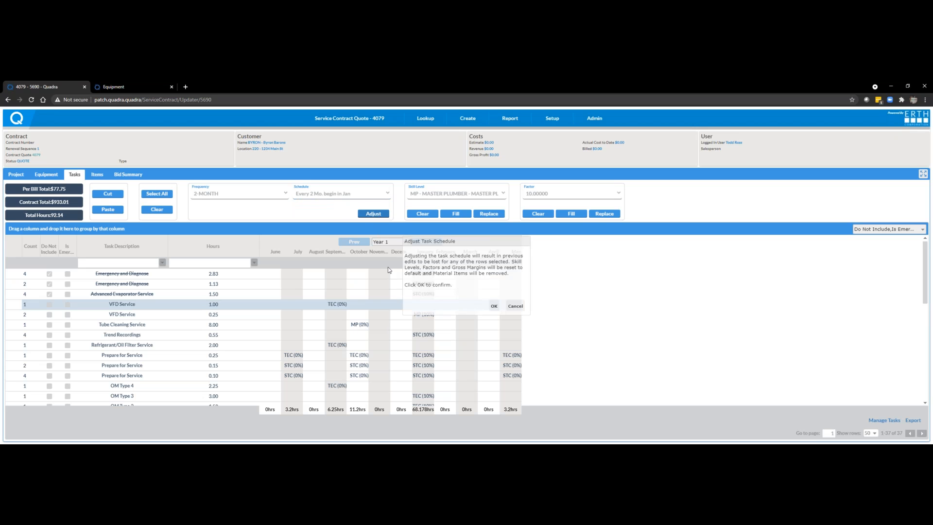
left_click(485, 304)
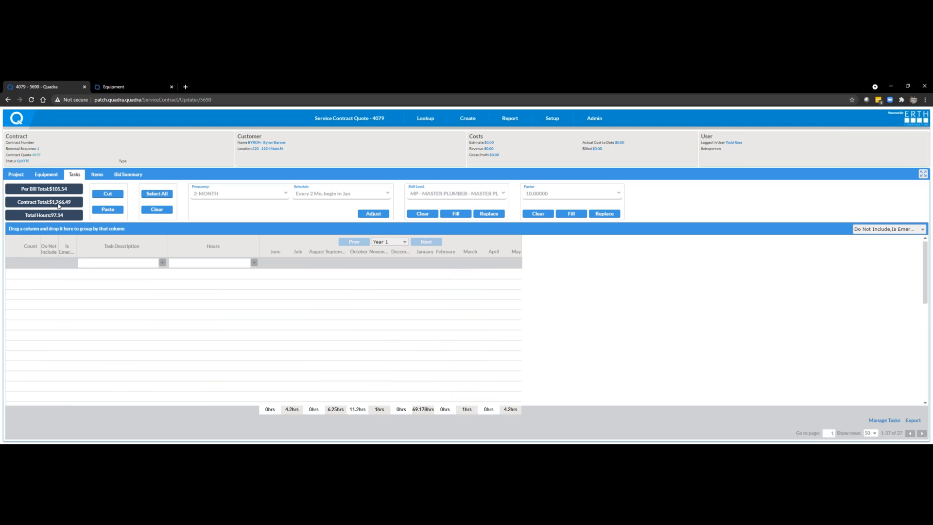
scroll(365, 296, "down", 1)
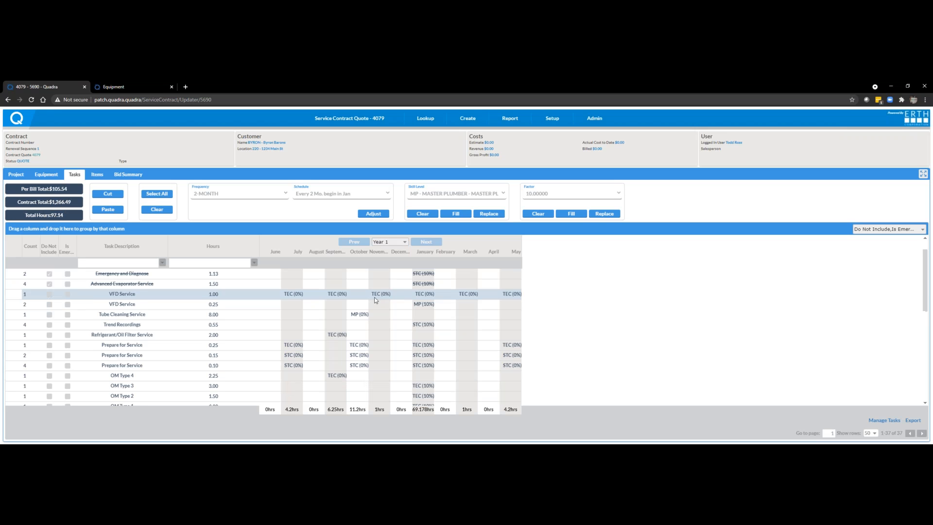
scroll(365, 296, "up", 1)
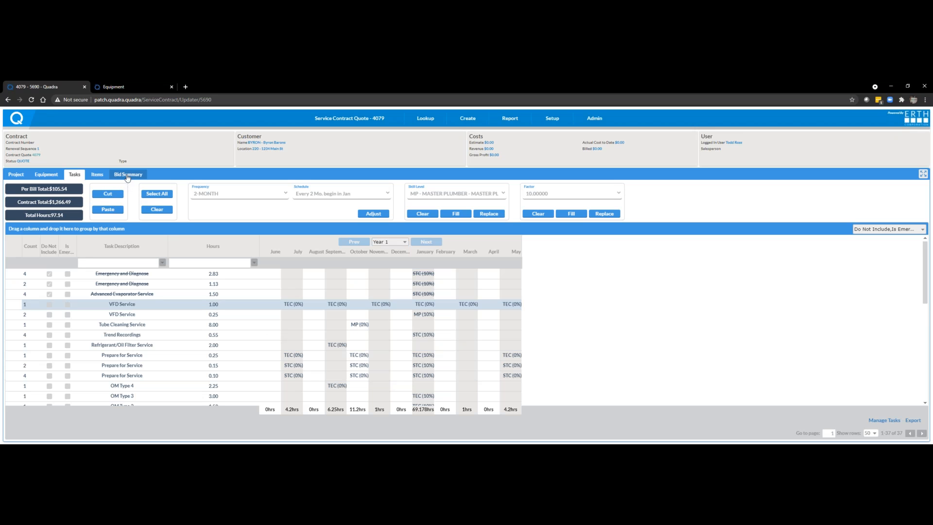
Step: Set the bid summary's total gross margin to 45% and review the service labor breakdown and the quote's items
left_click(45, 175)
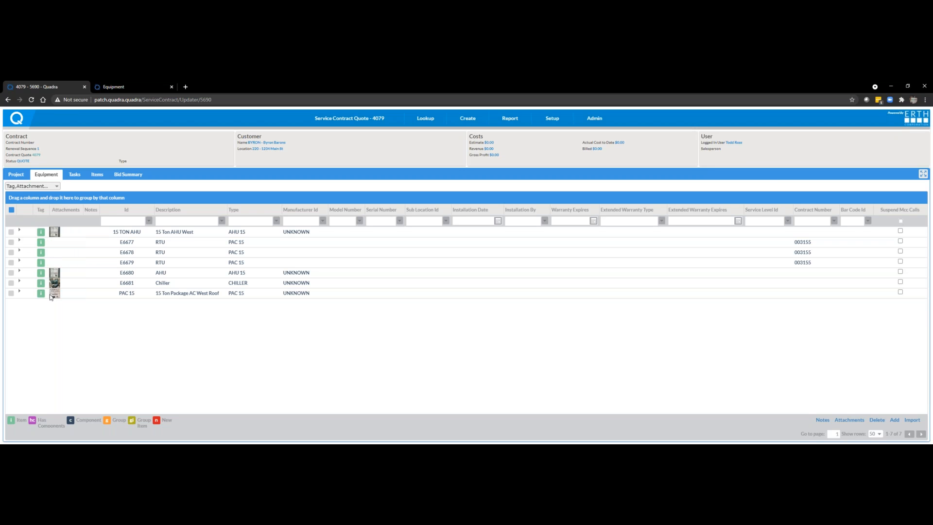
left_click(127, 175)
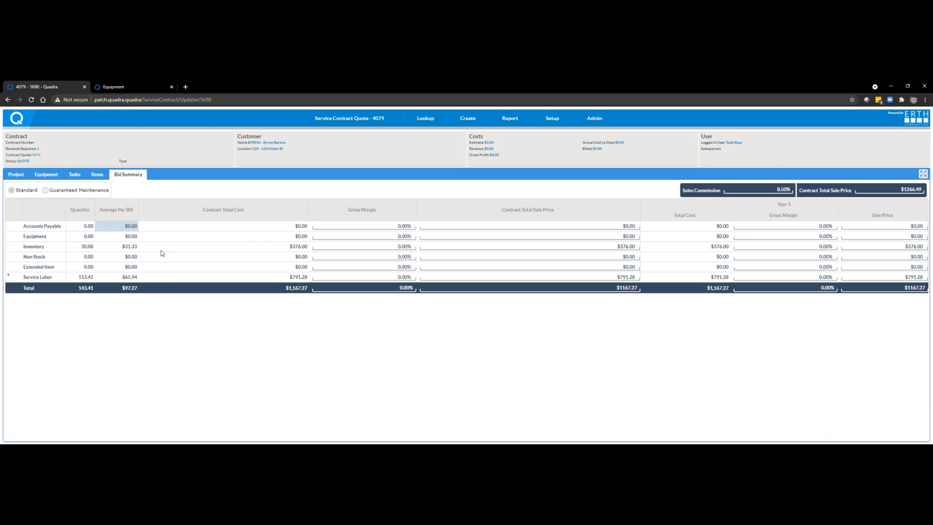
left_click(10, 277)
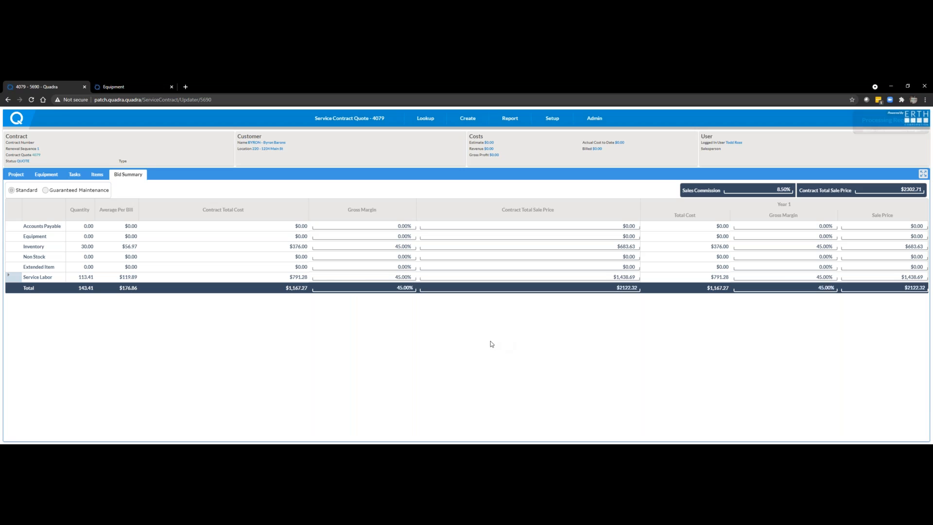
left_click(8, 276)
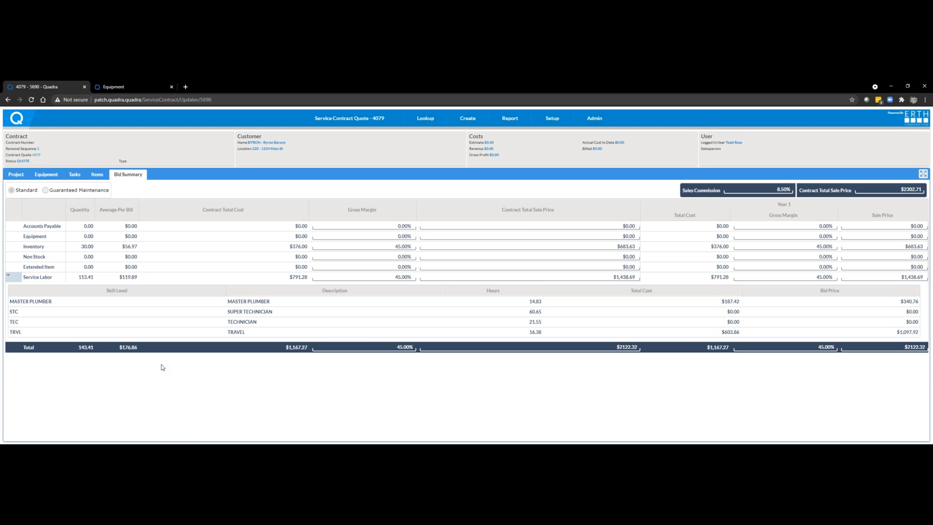
left_click(97, 176)
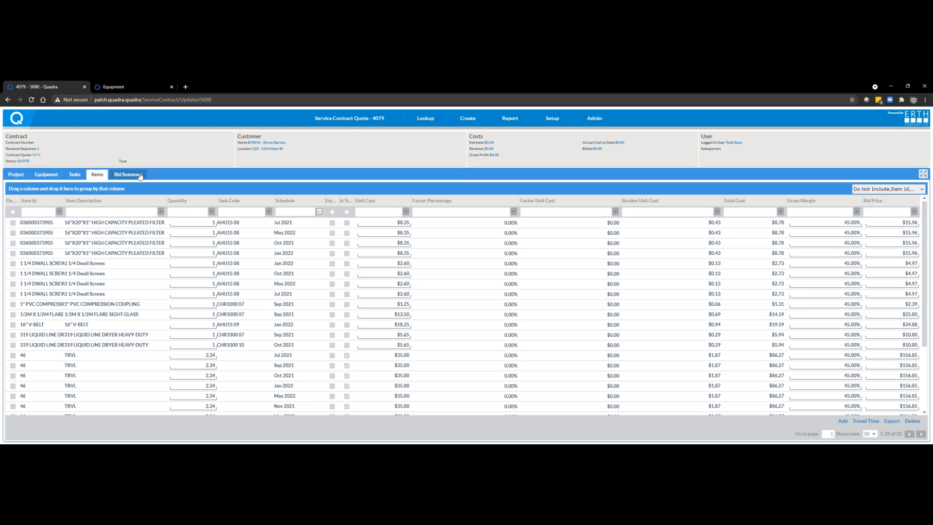
Step: Leave the contract event and create a Microsoft Word template quote from its available event in the Quote Generator
left_click(346, 132)
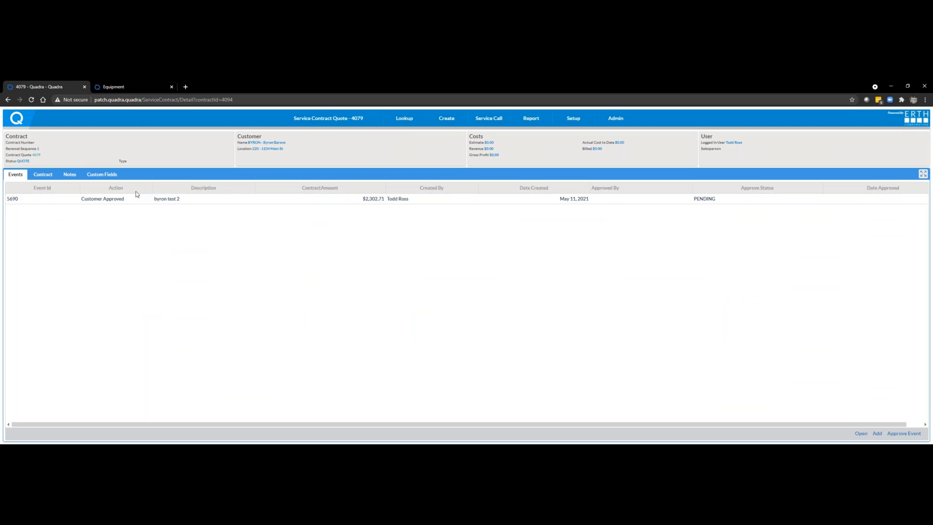
mouse_move(340, 127)
left_click(313, 133)
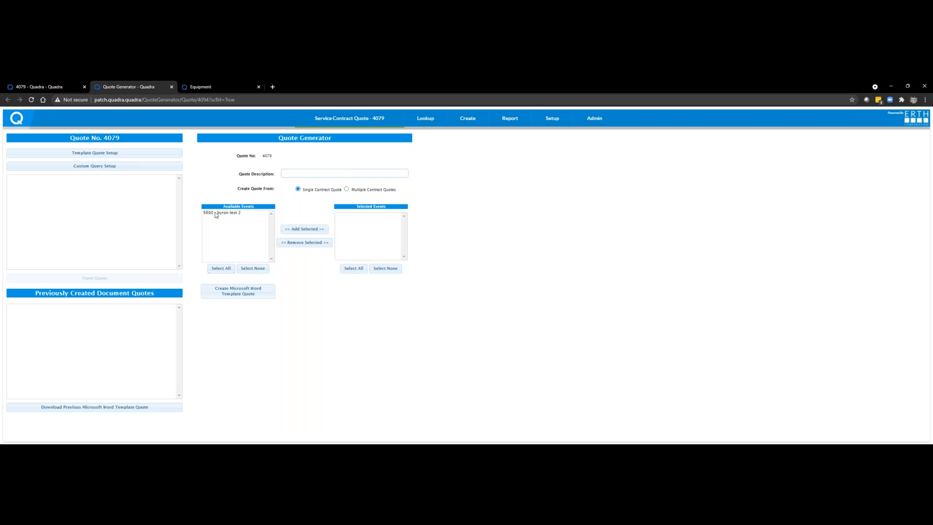
left_click(226, 214)
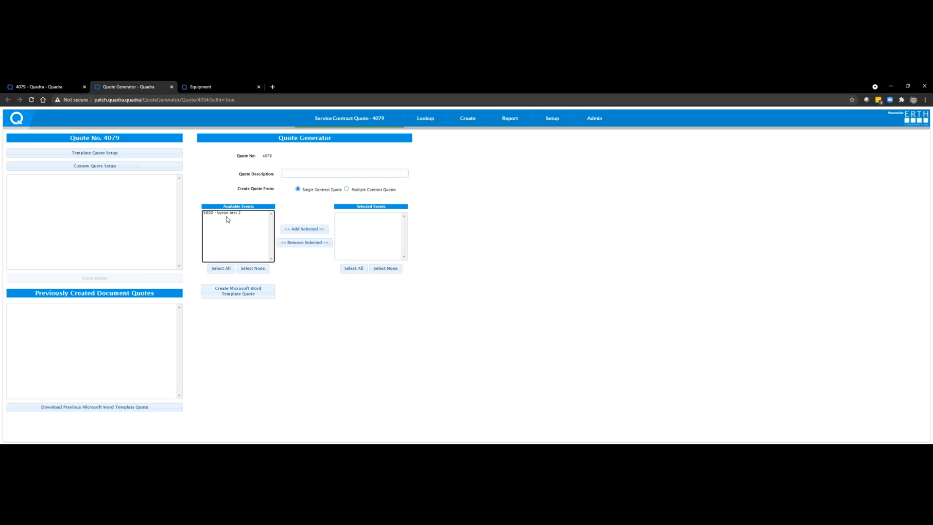
left_click(302, 231)
left_click(232, 298)
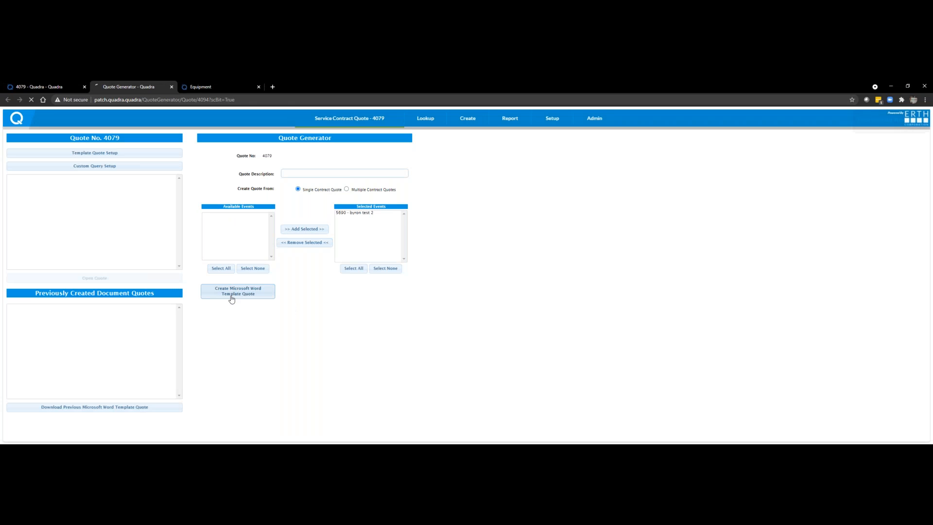
left_click(323, 294)
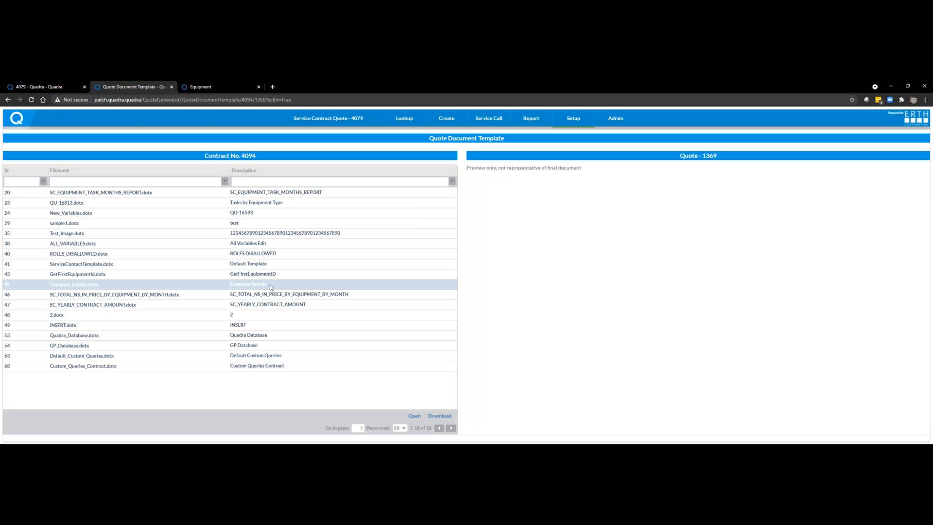
Step: Preview the SC_EQUIPMENT_TASK_MONTHS_REPORT and Default Custom Queries document templates
left_click(188, 193)
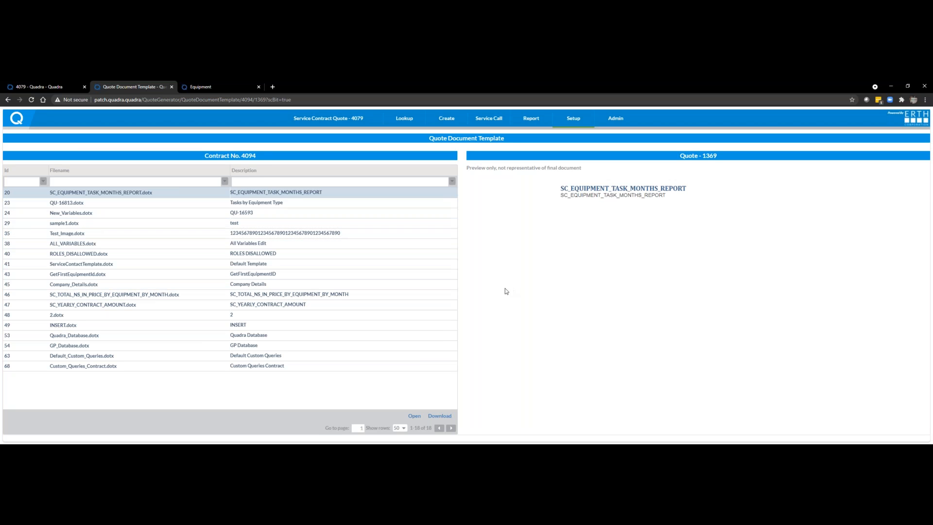
left_click(411, 417)
left_click(255, 357)
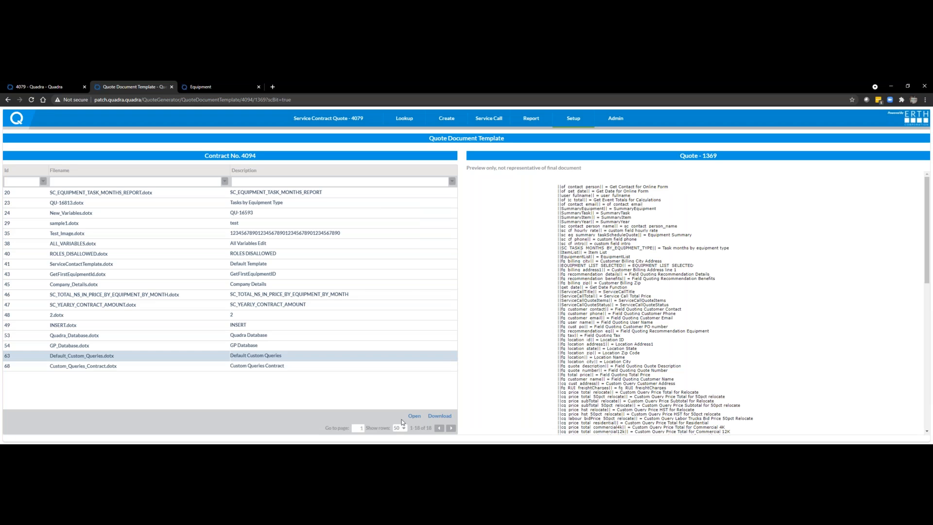
triple_click(540, 240)
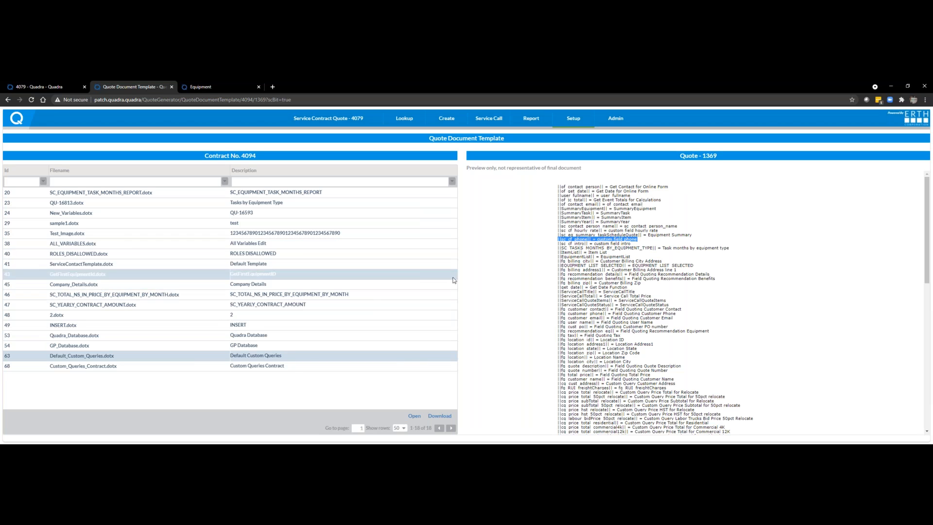
left_click(505, 263)
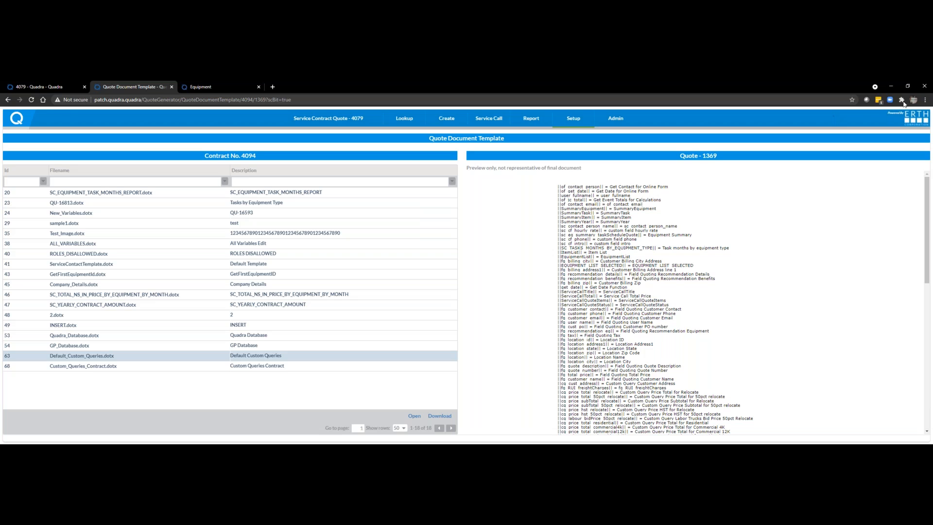
Step: Switch to the erth.sales Quadra window and create a Microsoft Word template quote from the open contract quote's event
left_click(895, 87)
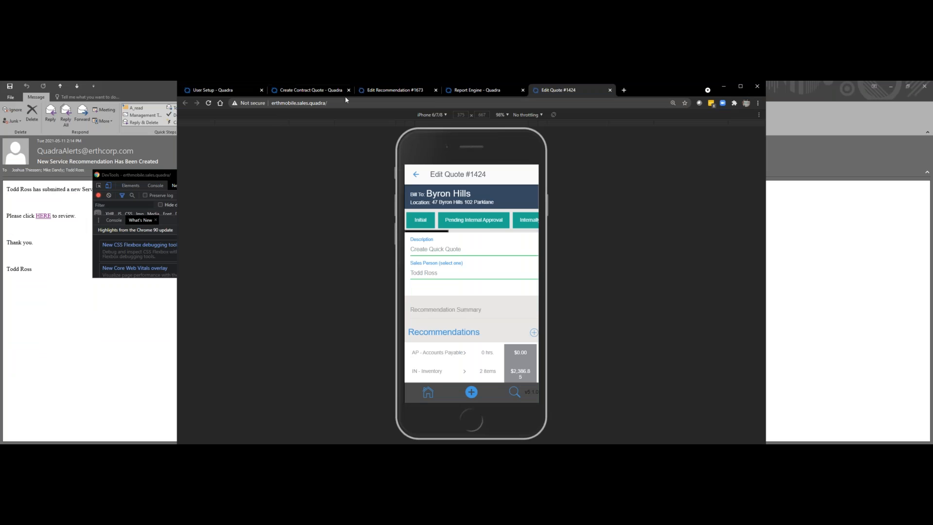
left_click(299, 91)
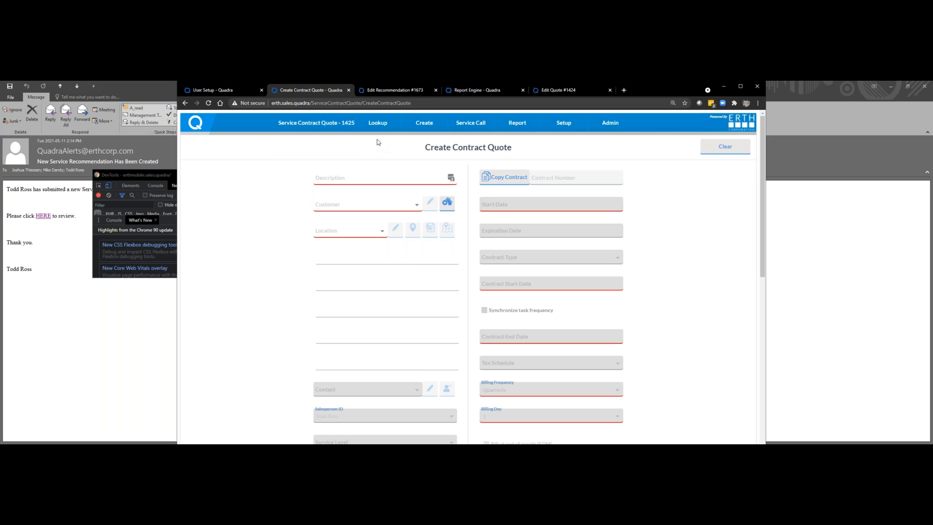
mouse_move(315, 125)
left_click(311, 138)
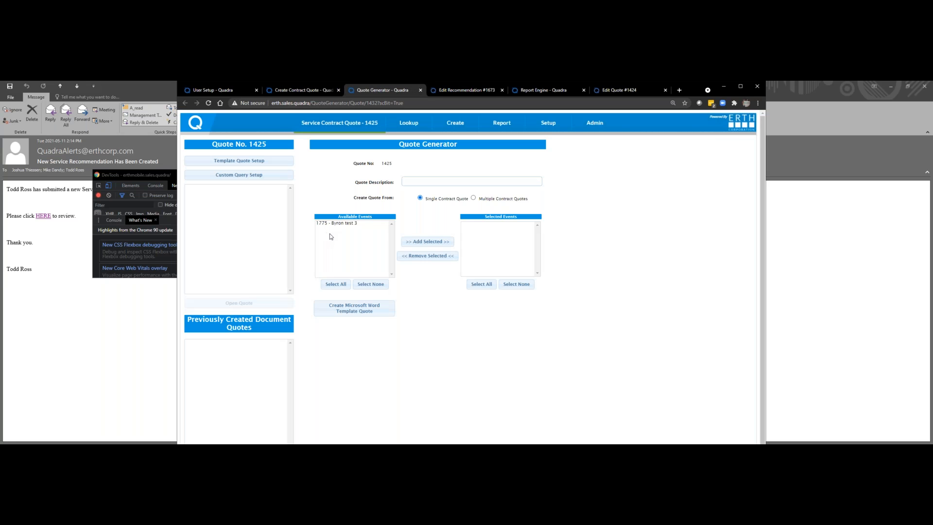
left_click(338, 223)
left_click(431, 246)
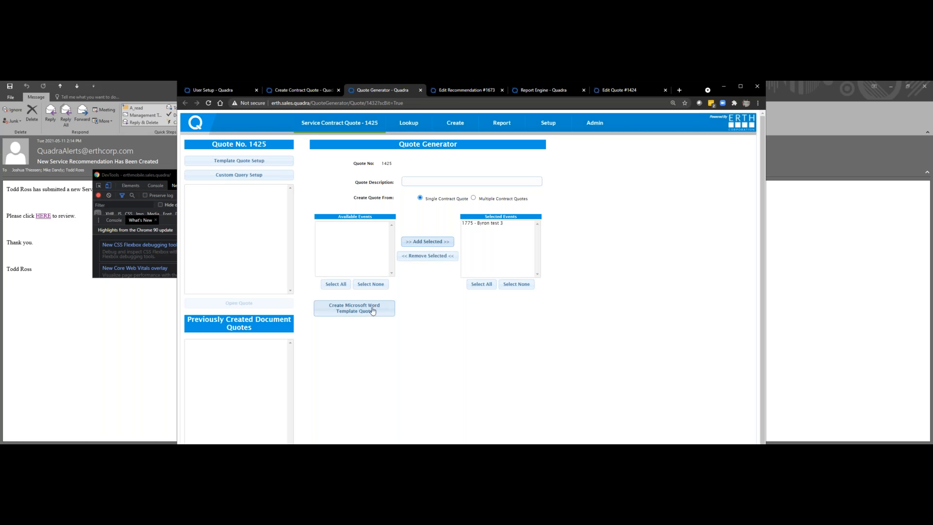
left_click(335, 311)
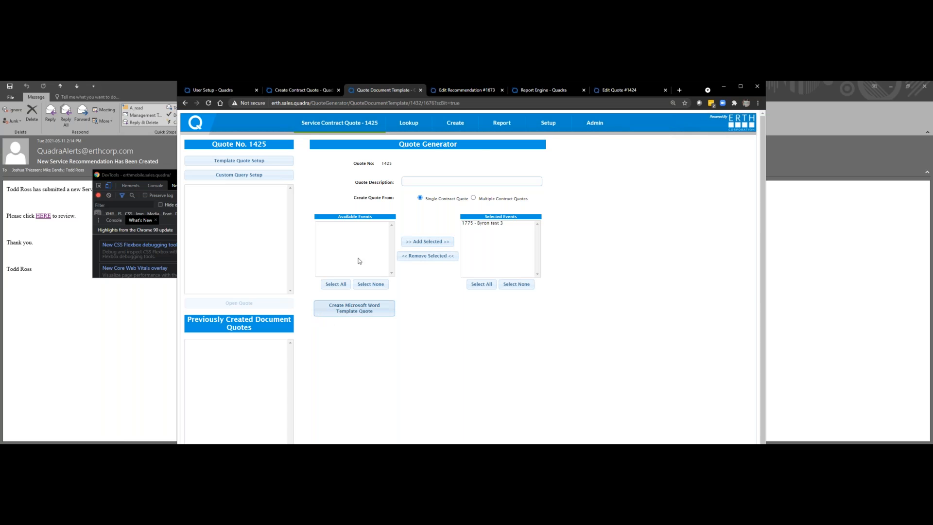
Step: Preview the SAP 110.dotx template, Contract or SAP Tasking with Excluded Tasks, and download the quote document
left_click(282, 238)
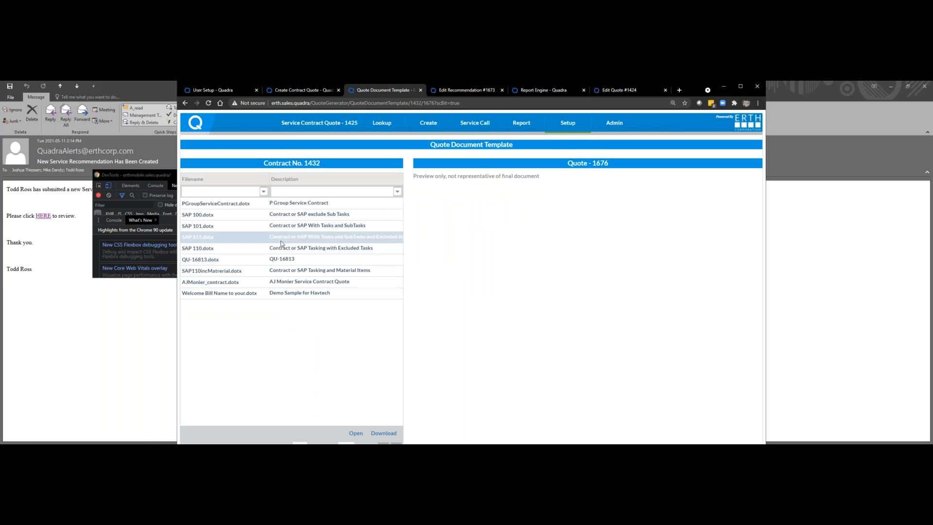
left_click(290, 248)
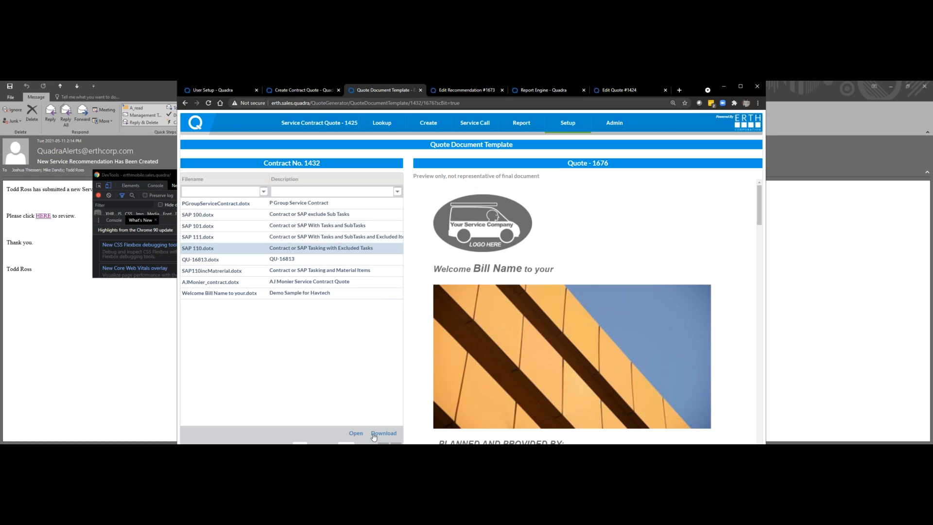
left_click(373, 435)
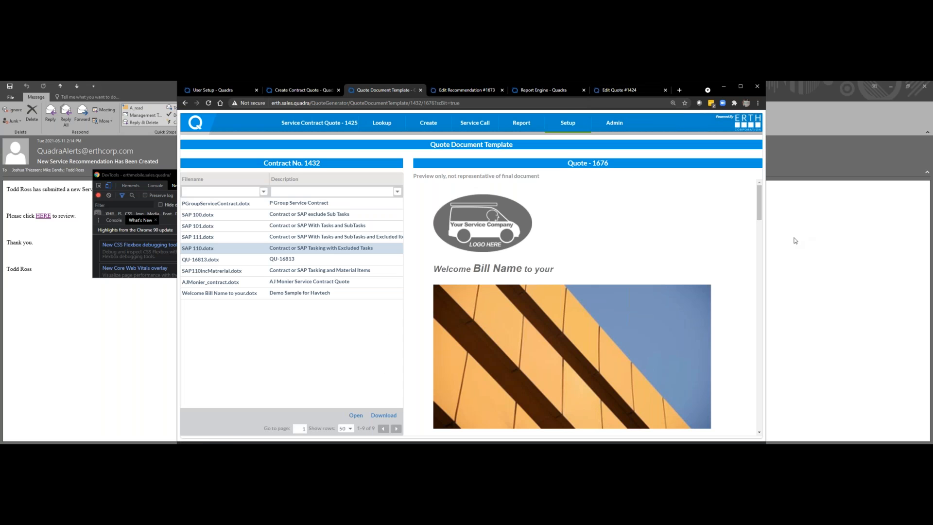
Step: Open the downloaded SAP 110 quote document in Word, enable editing, and view its first pages in a maximized window
left_click_drag(766, 240, 689, 240)
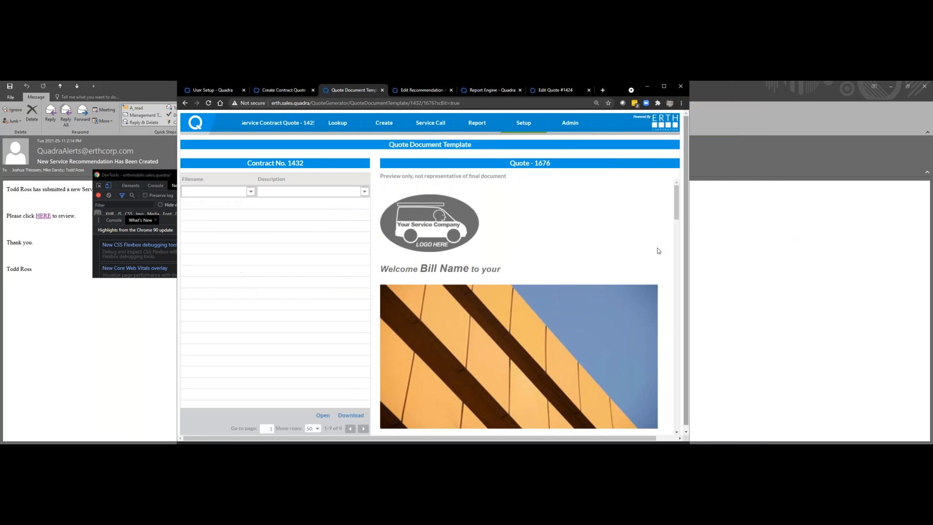
left_click(664, 86)
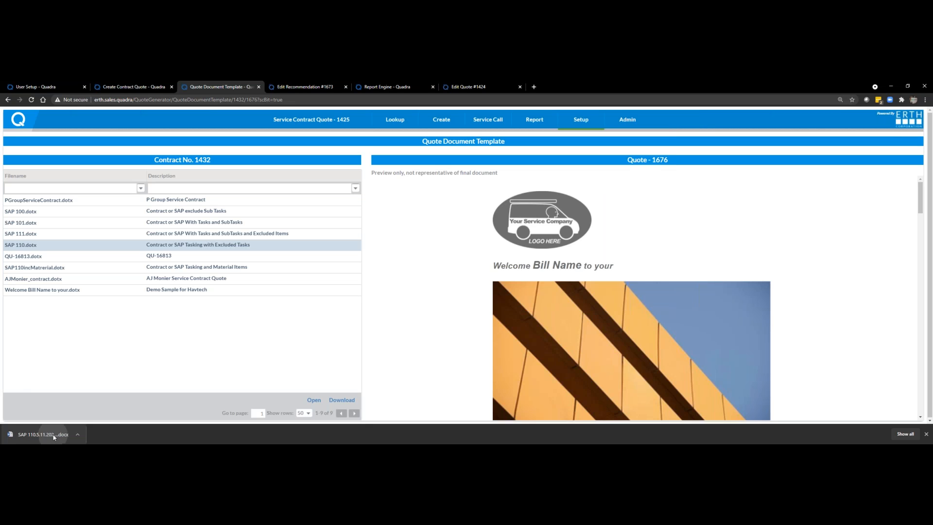
left_click(22, 434)
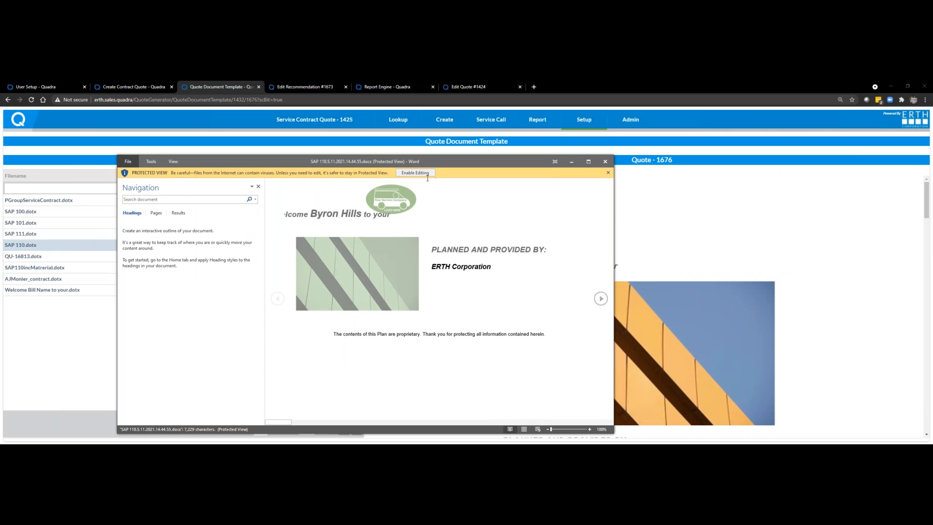
left_click(421, 173)
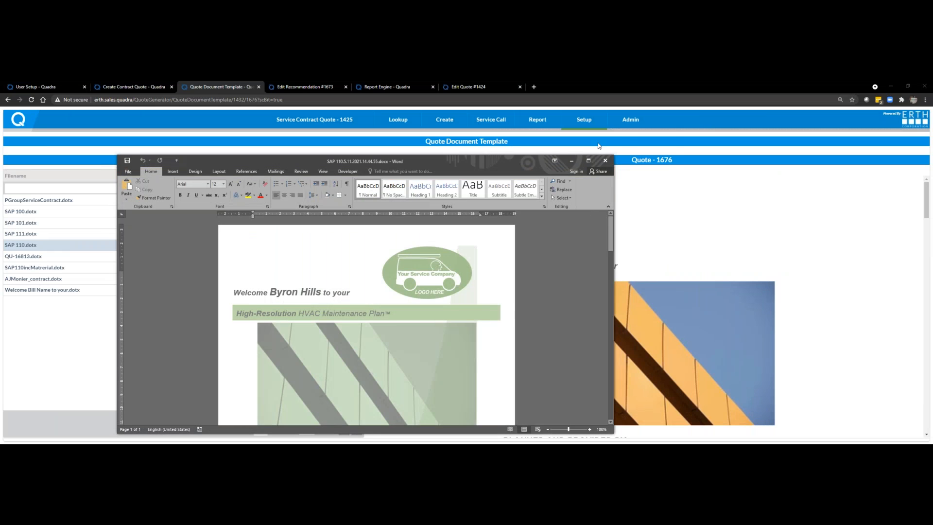
left_click(588, 160)
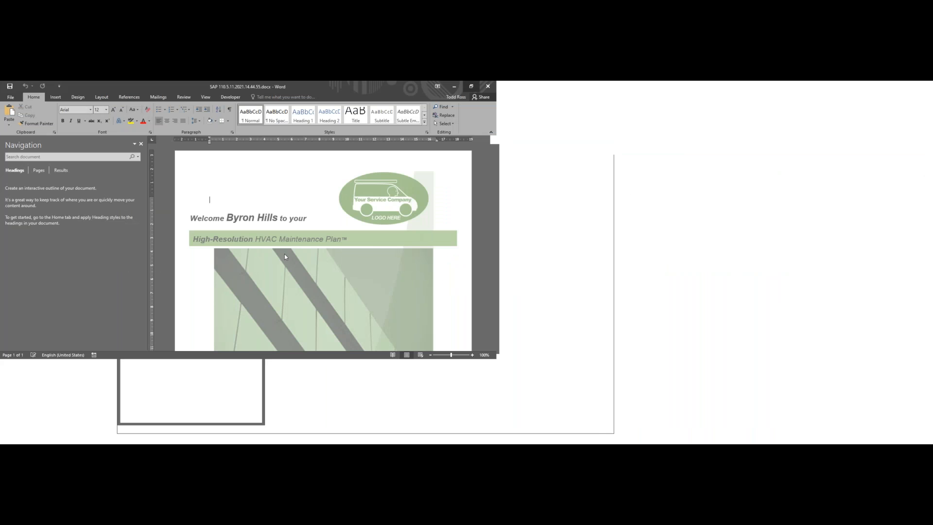
scroll(334, 249, "down", 3)
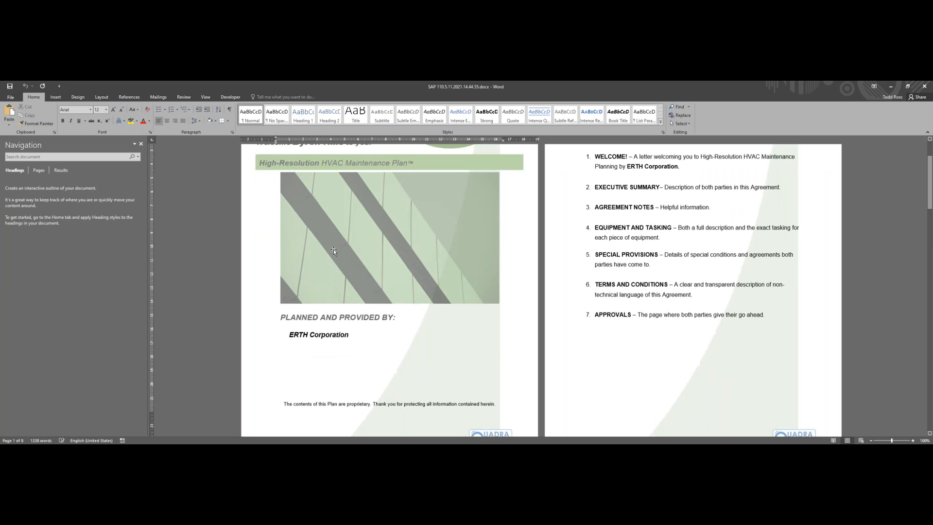
Step: Review the SAP 110 quote document's cover, contents list, welcome letter and executive summary pages
scroll(334, 250, "up", 1)
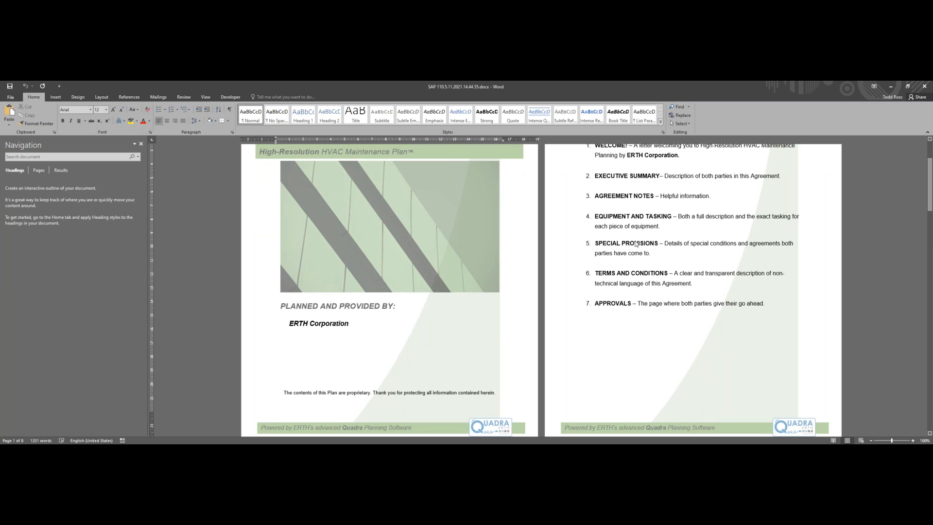
scroll(636, 239, "down", 3)
scroll(636, 239, "up", 3)
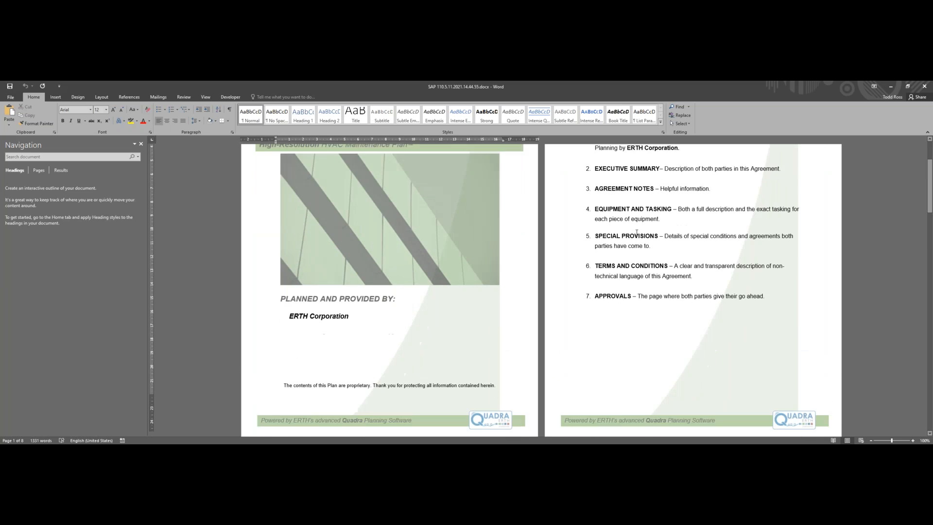
scroll(639, 238, "down", 4)
scroll(638, 238, "down", 8)
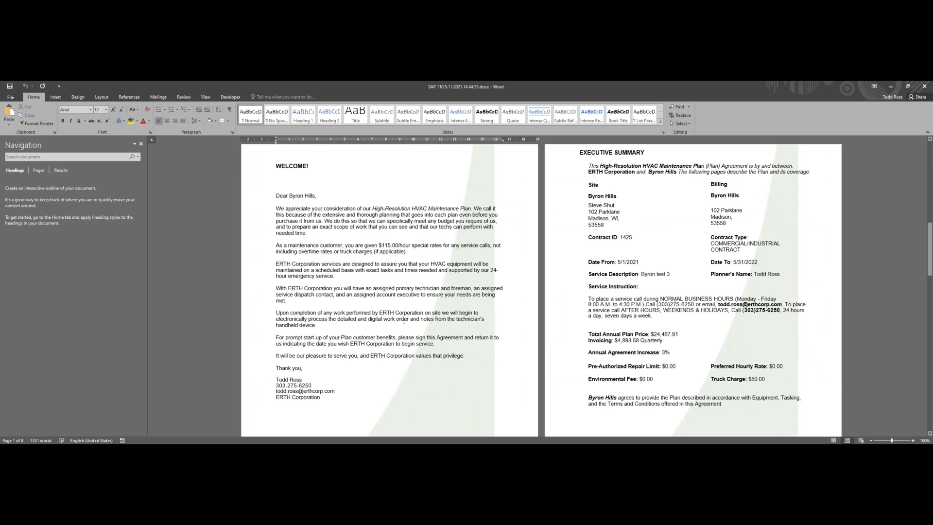
scroll(628, 306, "down", 3)
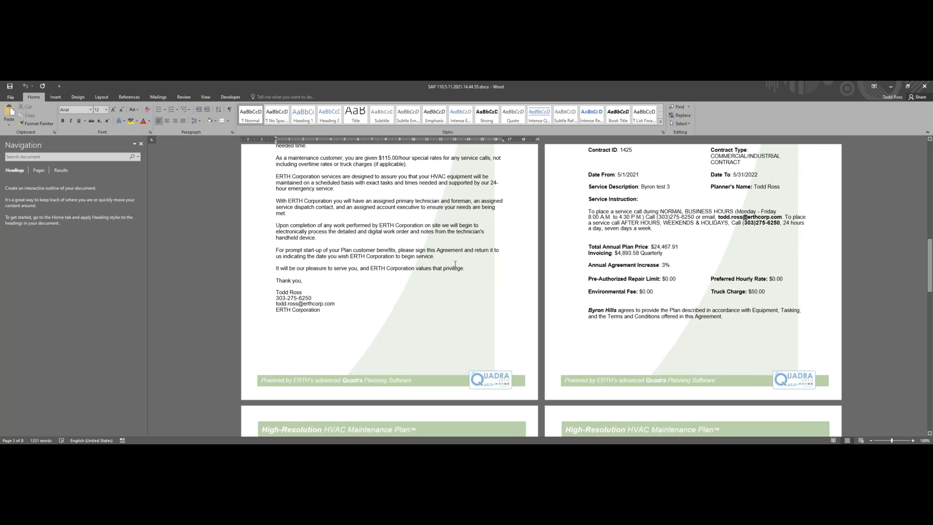
scroll(616, 253, "down", 7)
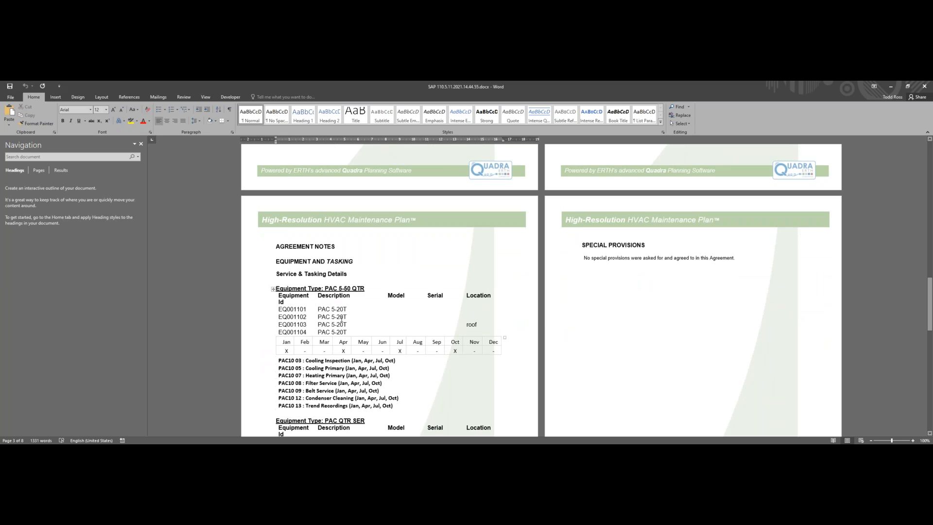
Step: Examine the SAP 110 document's equipment and tasking details, special provisions, terms and conditions, and approvals pages, and return to the executive summary
scroll(343, 335, "down", 1)
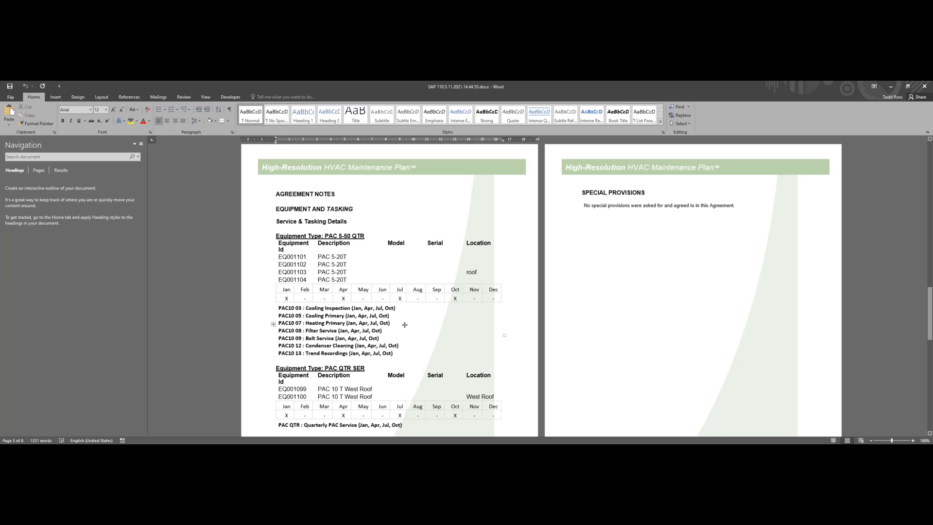
scroll(406, 326, "down", 5)
scroll(406, 325, "up", 4)
scroll(563, 295, "down", 5)
scroll(568, 294, "down", 2)
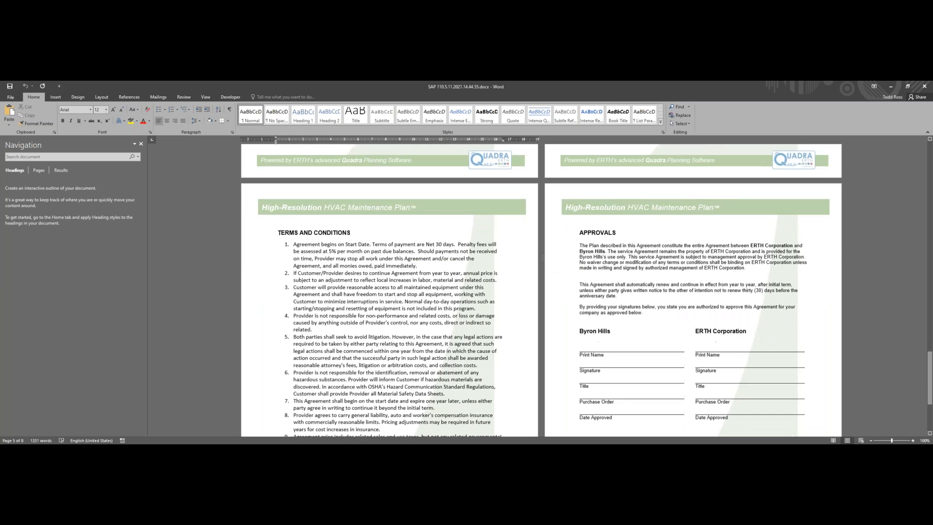
scroll(546, 262, "down", 3)
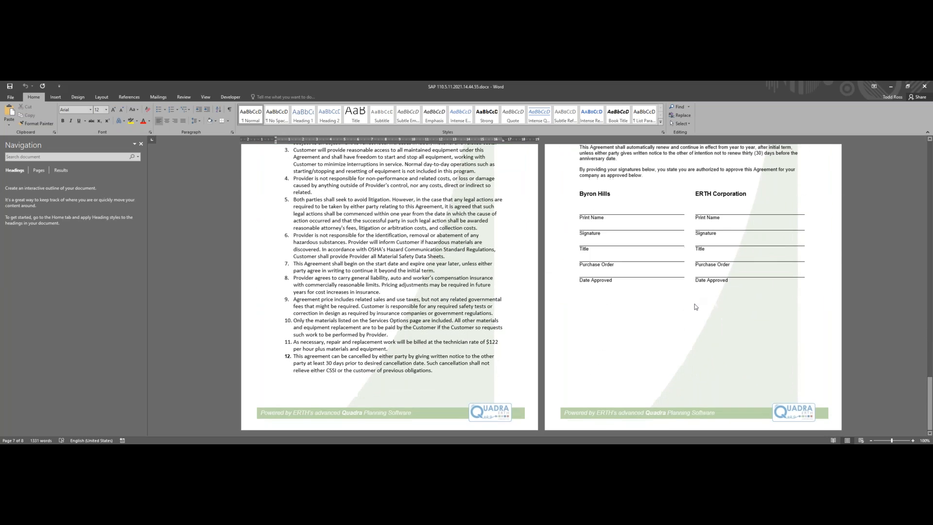
scroll(698, 307, "up", 12)
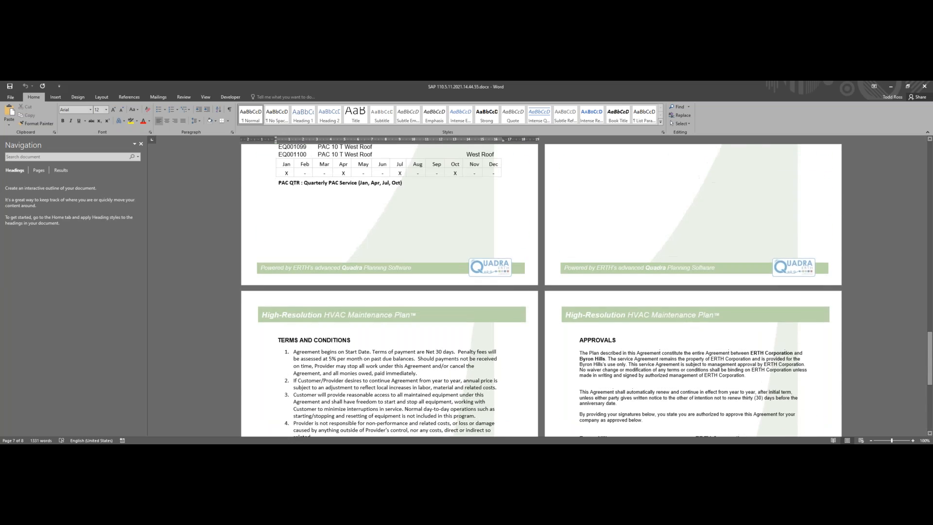
scroll(680, 307, "up", 20)
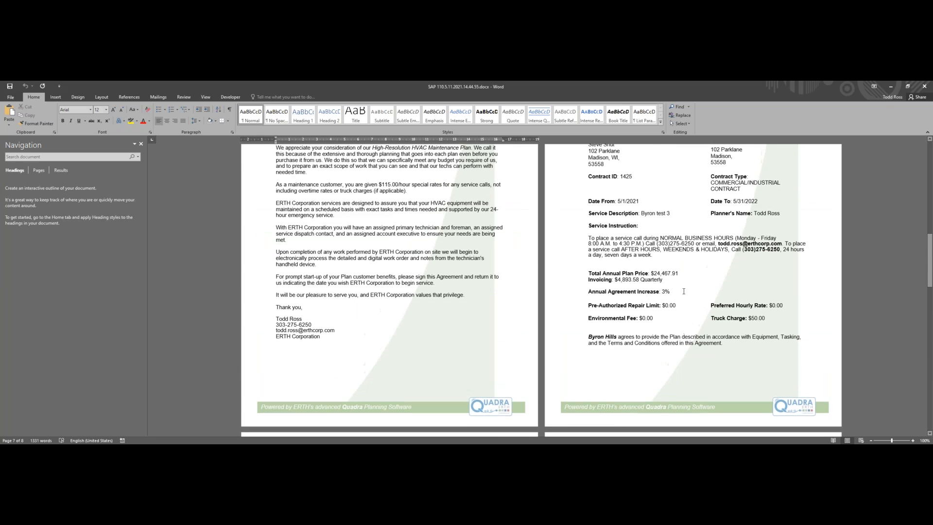
Step: Switch back to Quadra, download the quote with the SAP 111.dotx template, and open the document in a maximized Word window
left_click(890, 86)
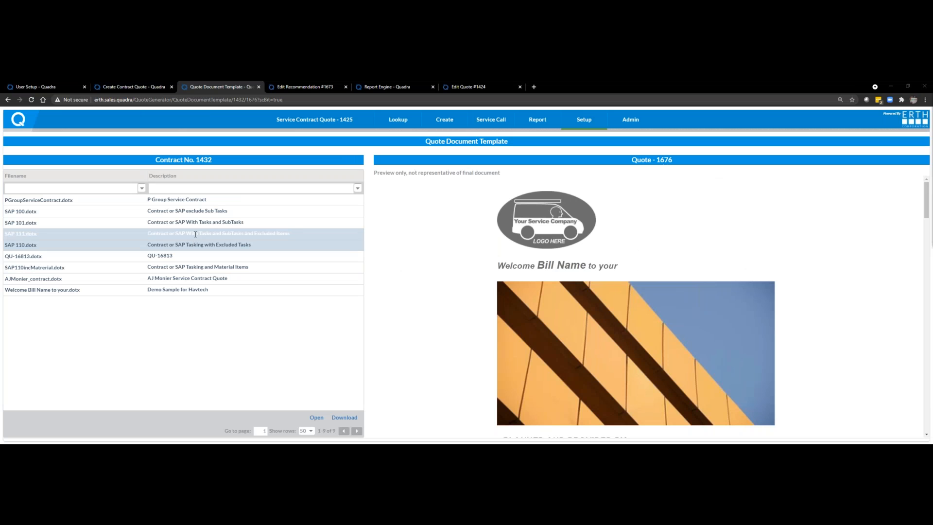
left_click(196, 233)
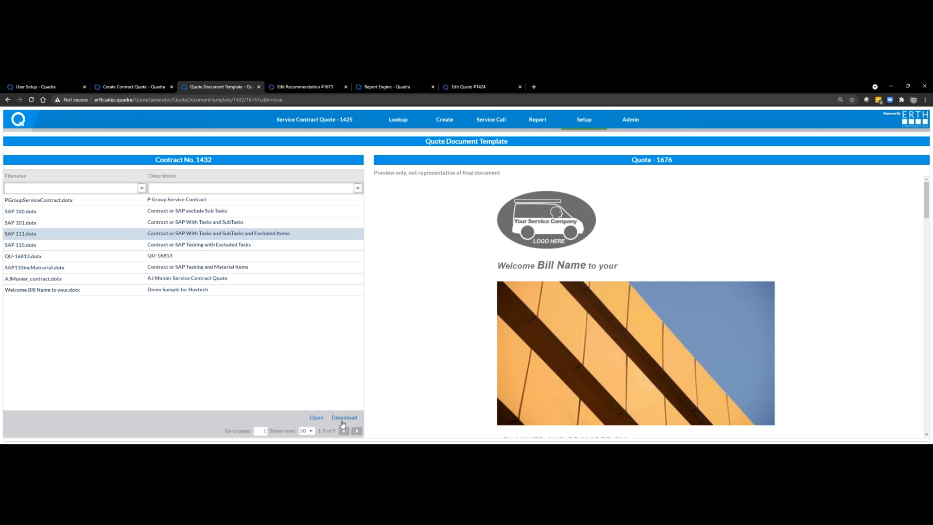
left_click(342, 419)
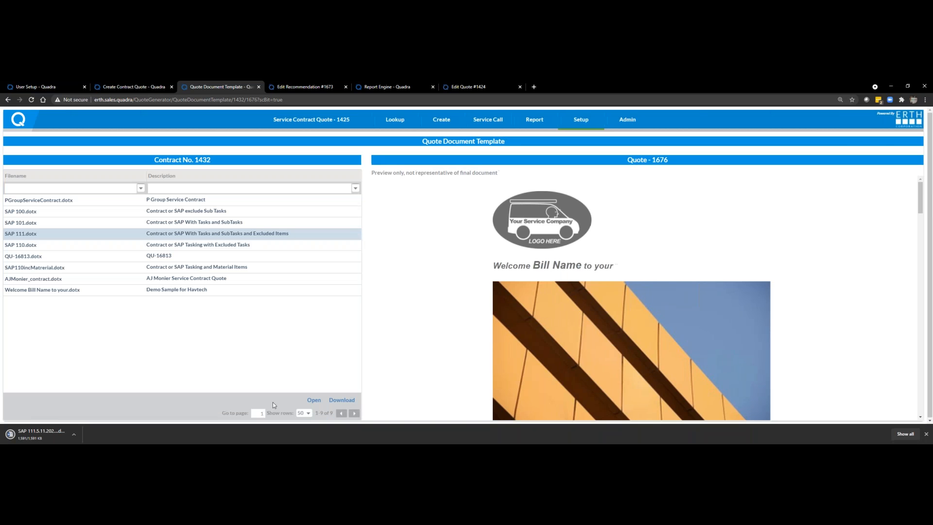
left_click(31, 434)
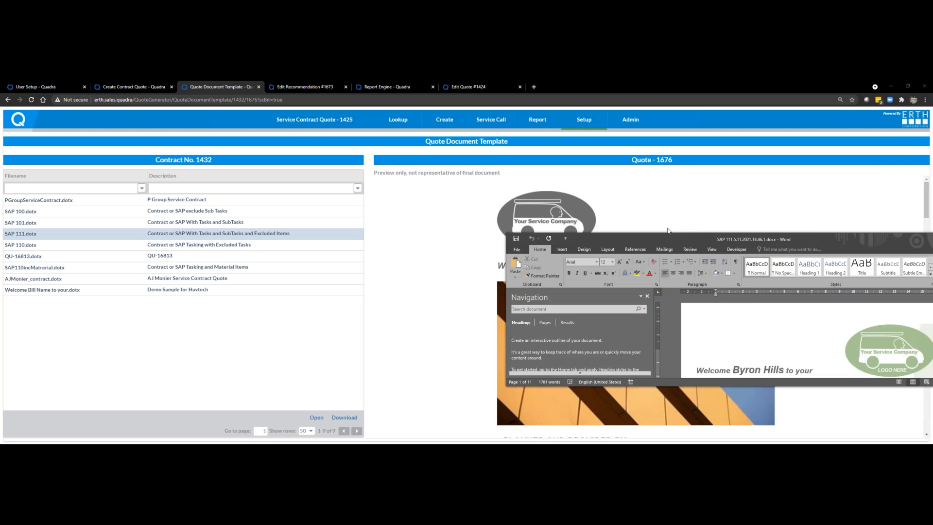
left_click(678, 240)
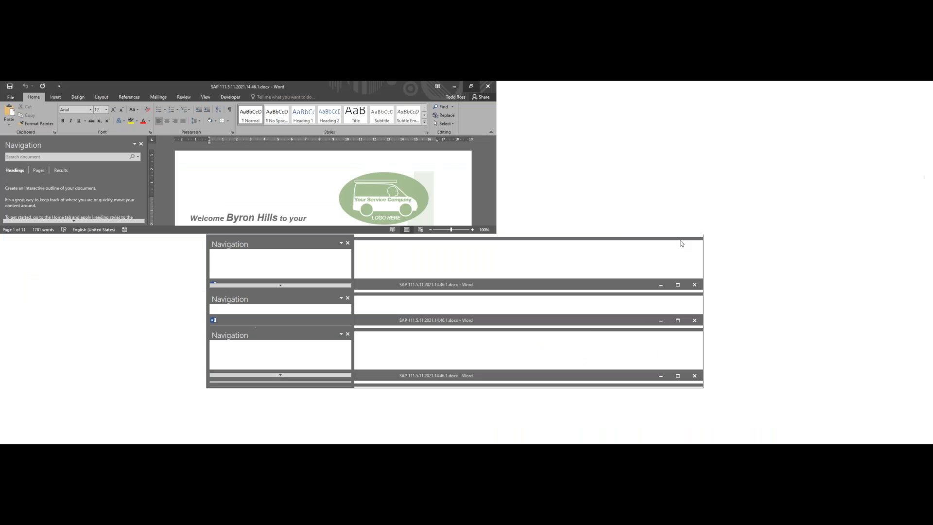
Step: Review the SAP 111 quote document, examining the subtasks listed under each equipment task through to the terms and conditions
scroll(613, 291, "down", 10)
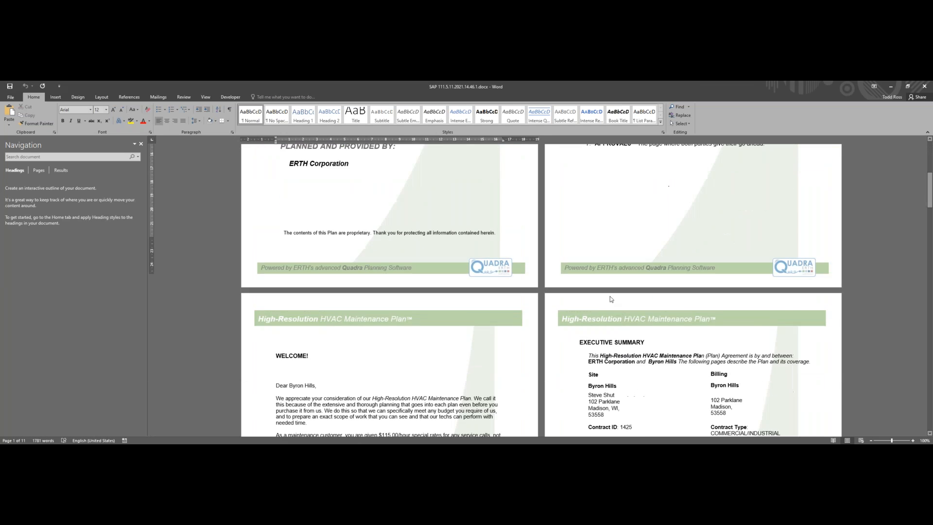
scroll(616, 304, "down", 15)
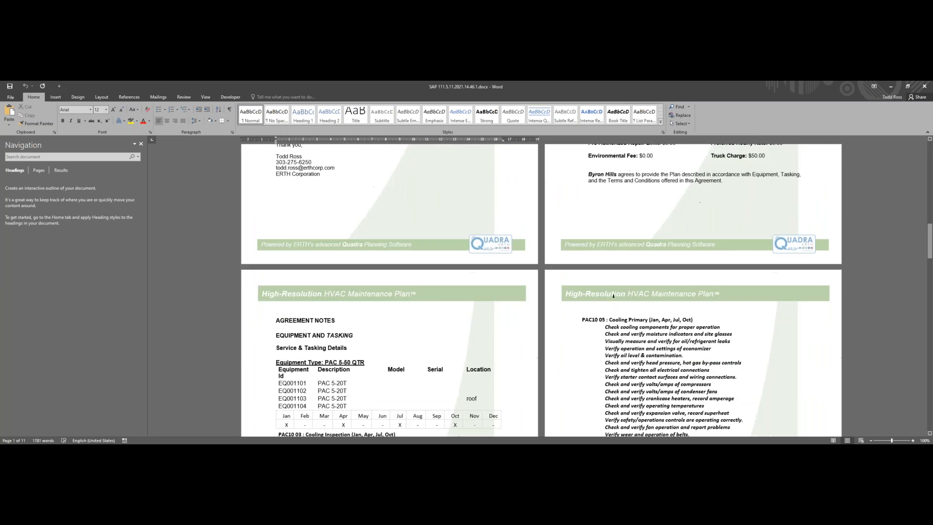
scroll(616, 304, "down", 8)
scroll(616, 304, "up", 7)
scroll(616, 304, "up", 1)
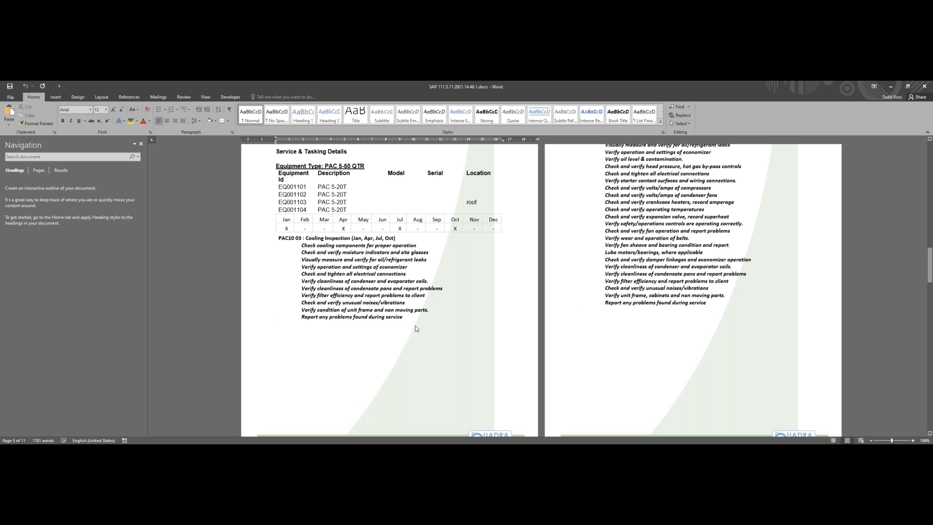
scroll(414, 327, "down", 1)
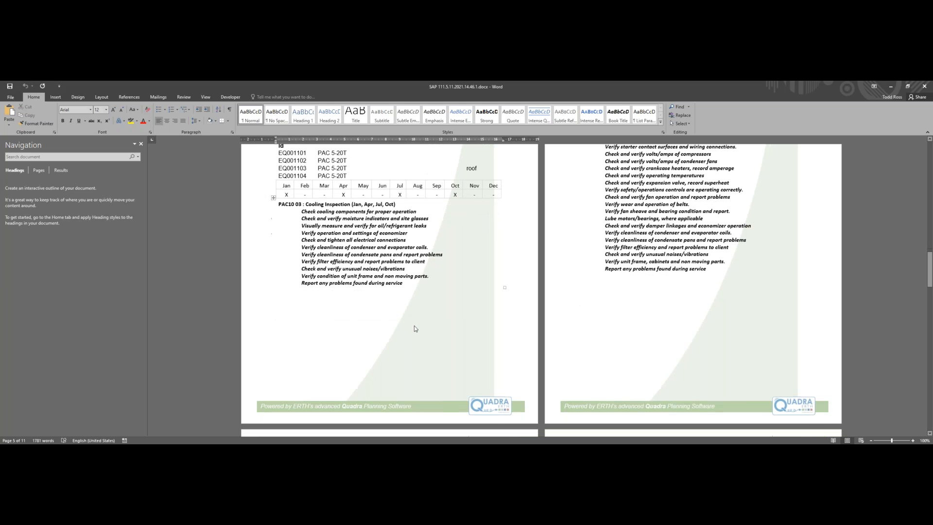
scroll(414, 326, "up", 3)
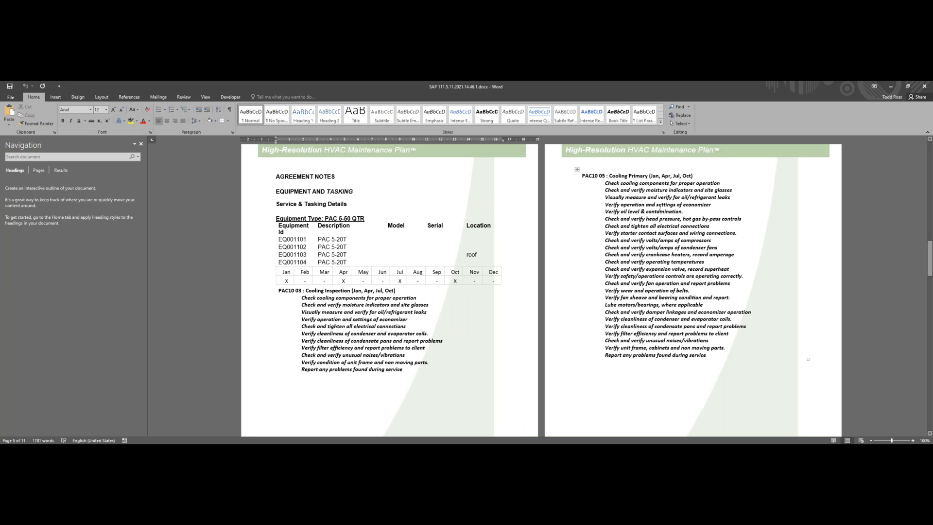
scroll(665, 234, "down", 5)
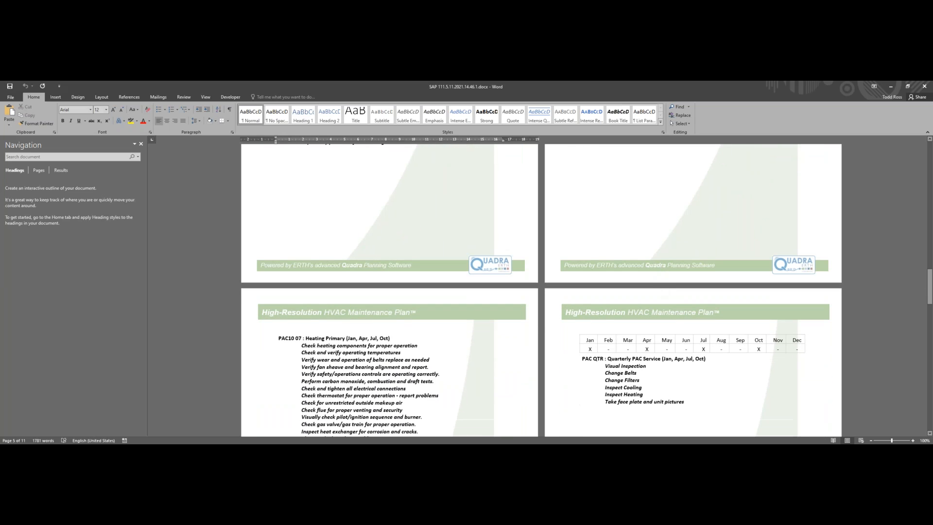
scroll(661, 292, "down", 6)
scroll(660, 282, "down", 15)
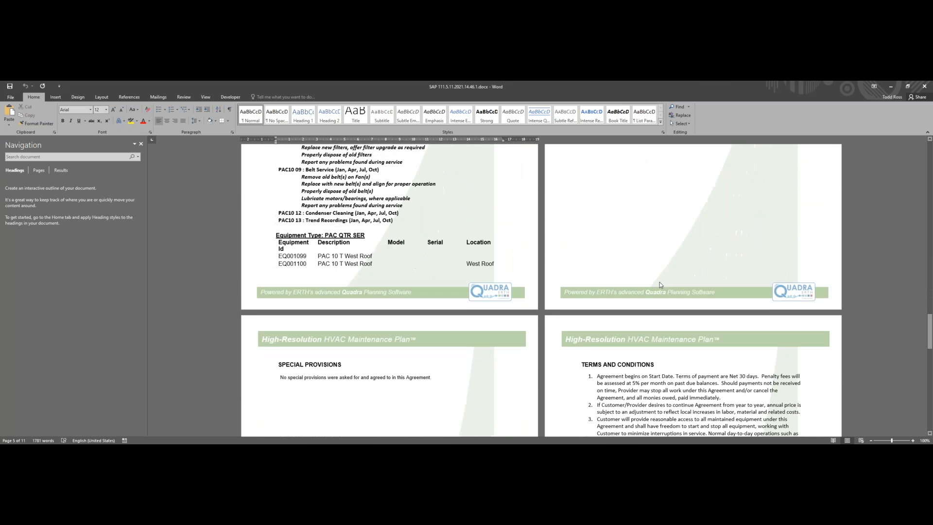
scroll(667, 280, "up", 3)
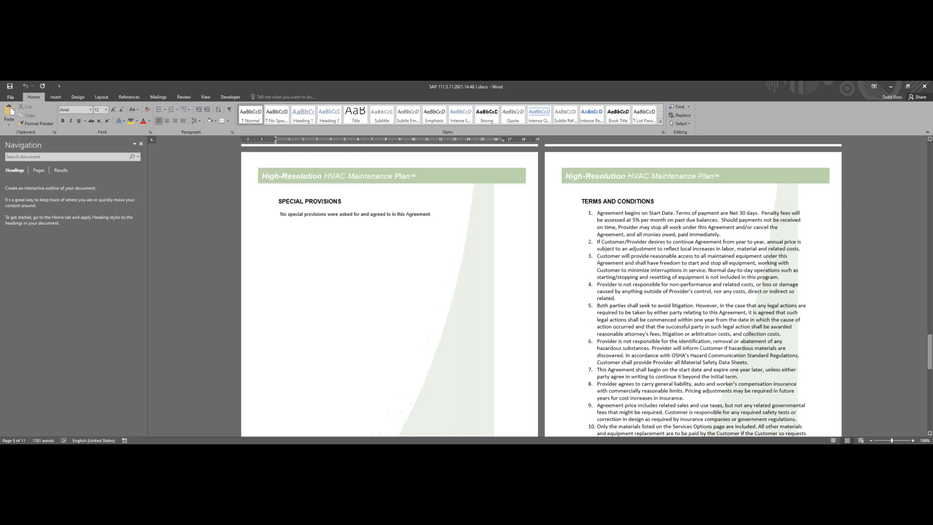
Step: Switch back to Quadra, open the Quote Generator to show the previously created document quotes, and return to the service contract quote's events
left_click(891, 87)
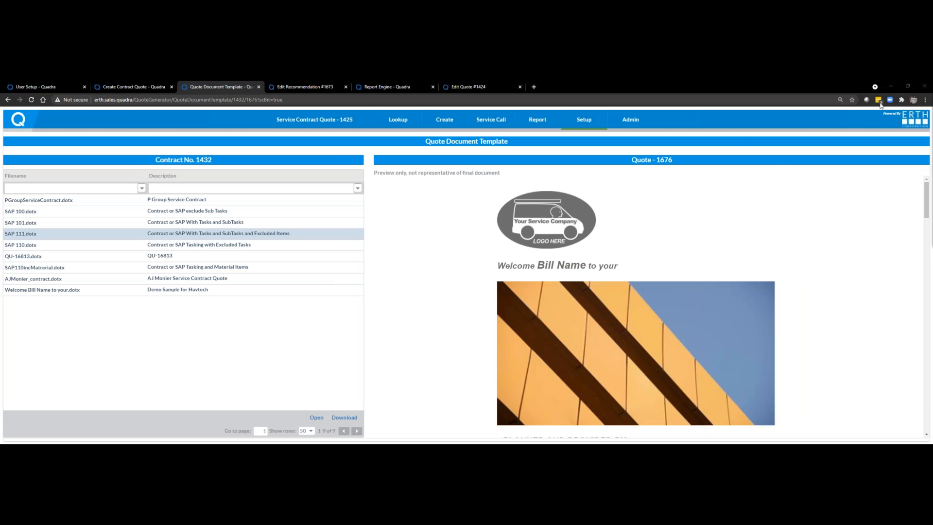
left_click(892, 87)
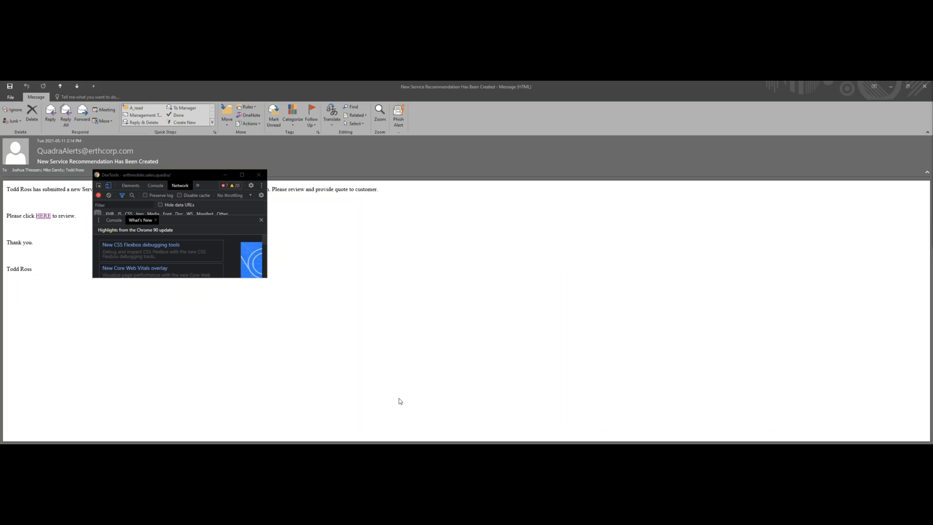
mouse_move(367, 447)
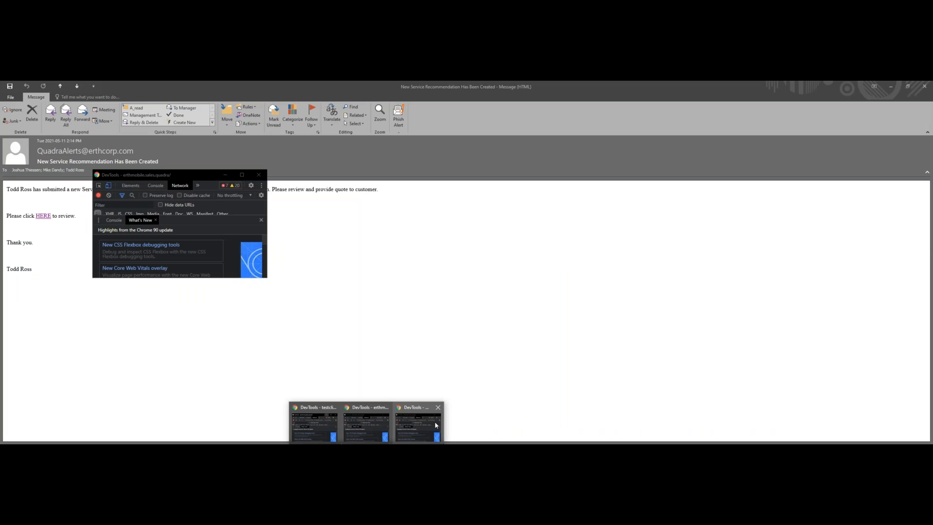
key("alt+Tab")
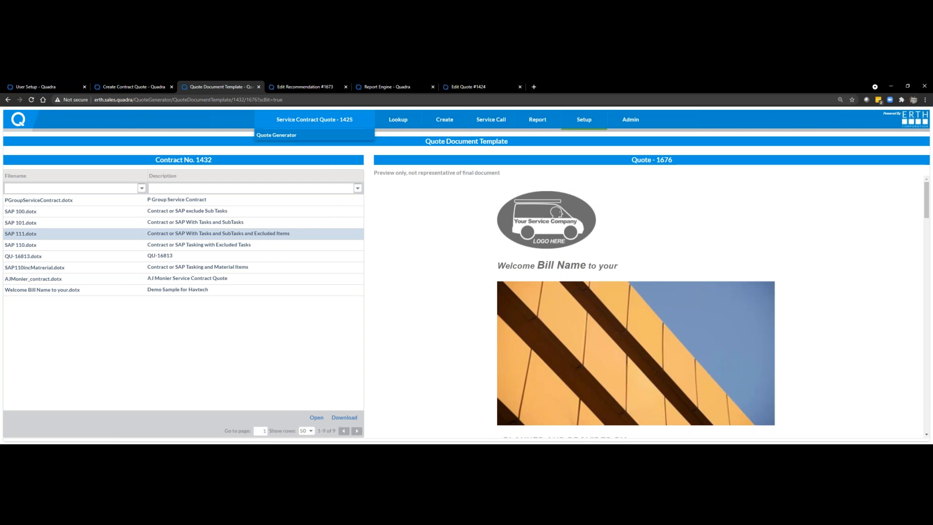
left_click(289, 138)
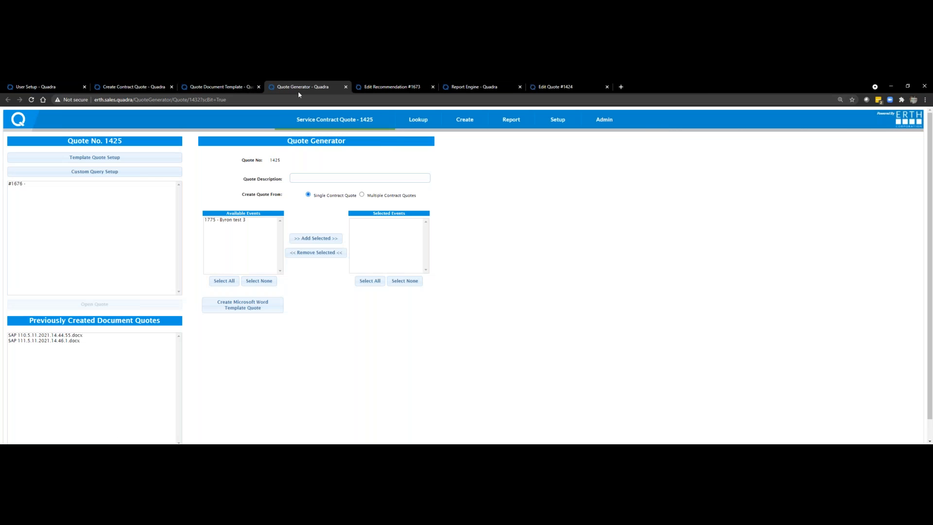
left_click(317, 123)
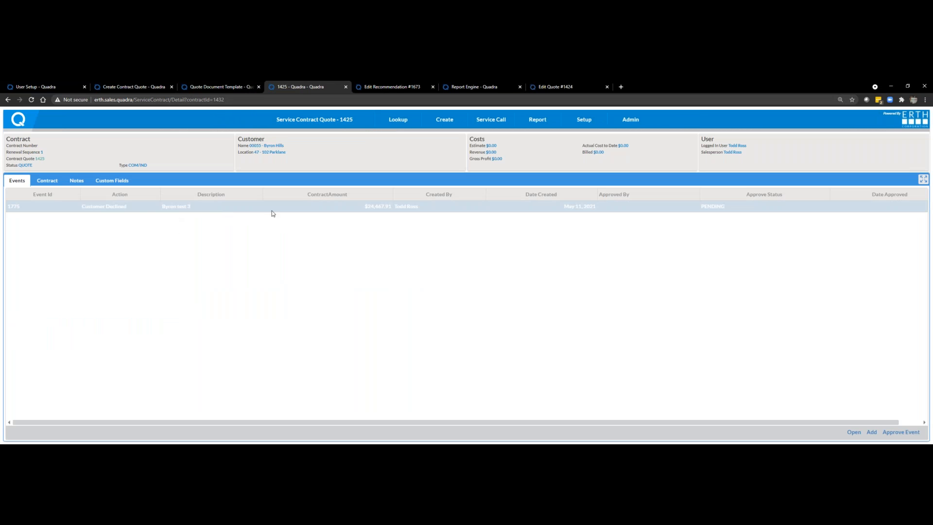
Step: Change the contract quote event's action to Sent to Customer and then to Customer Approved
left_click(108, 206)
left_click(120, 212)
left_click(121, 210)
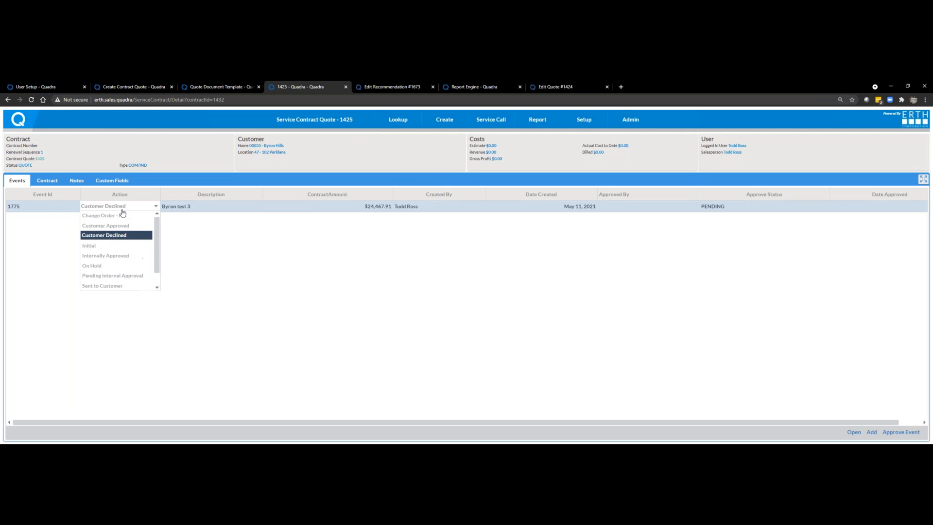
left_click(119, 286)
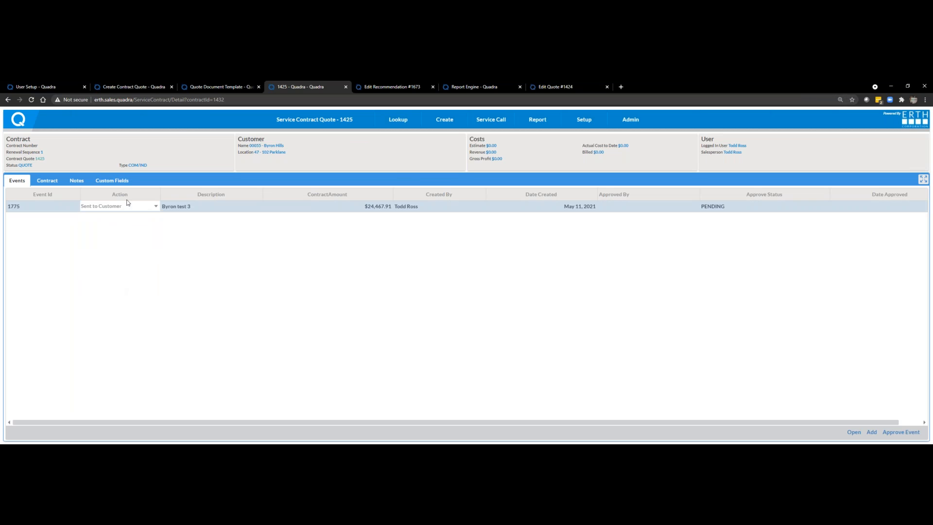
left_click(129, 207)
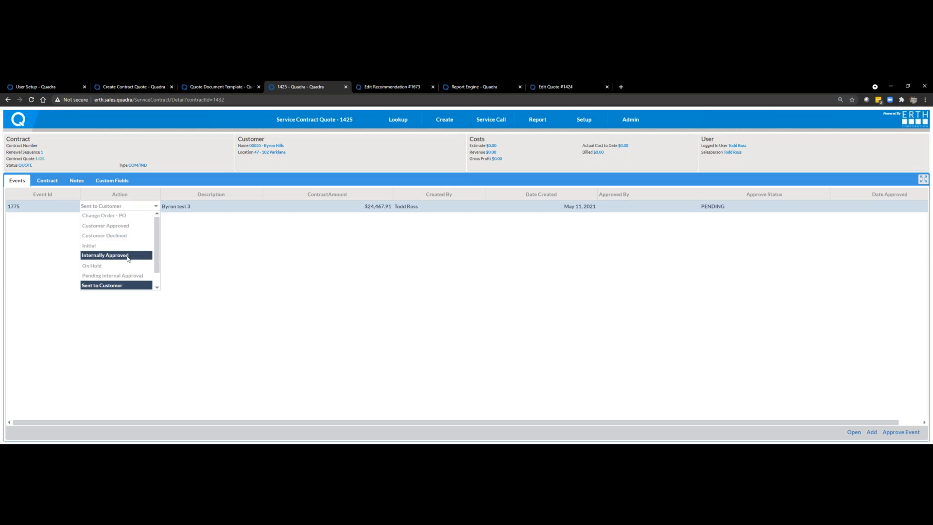
left_click(110, 226)
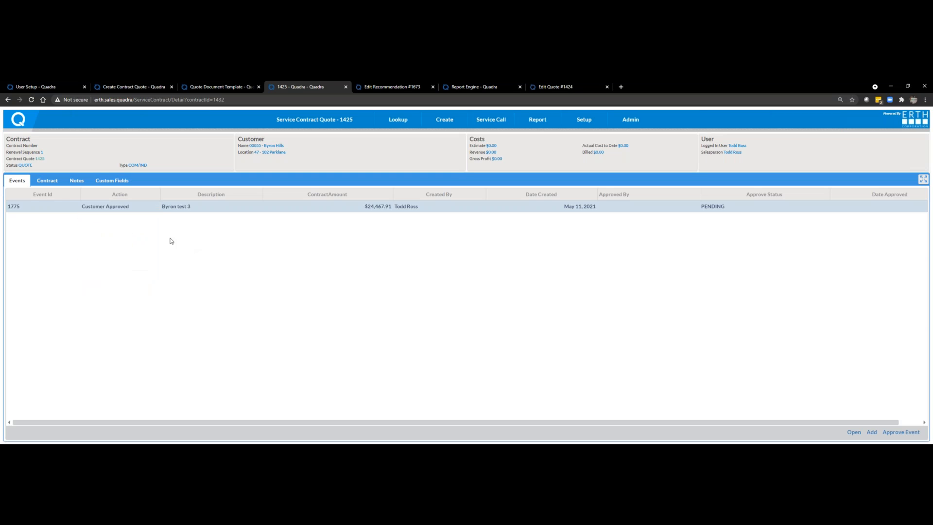
Step: Approve the contract quote's event with SRV COMMERCIAL as the division, keeping the filled-in anniversary date and billing details
left_click(899, 433)
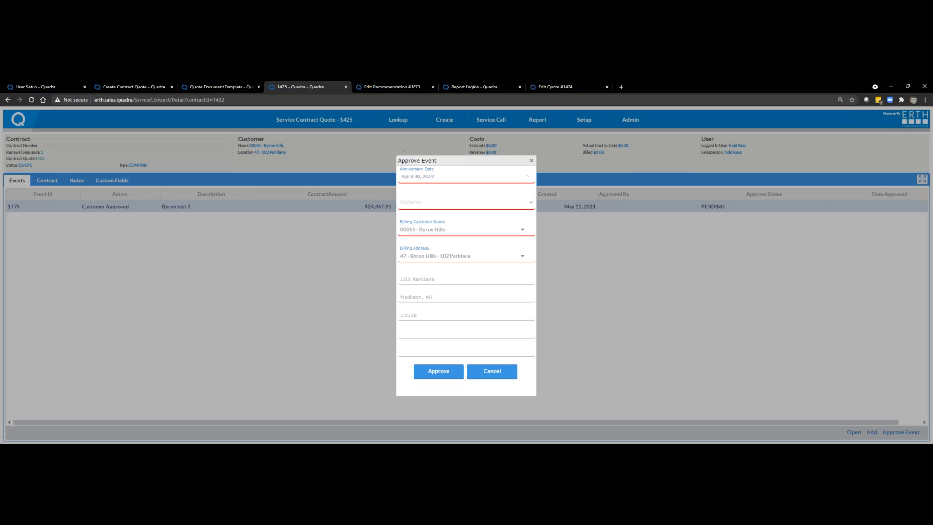
left_click(459, 206)
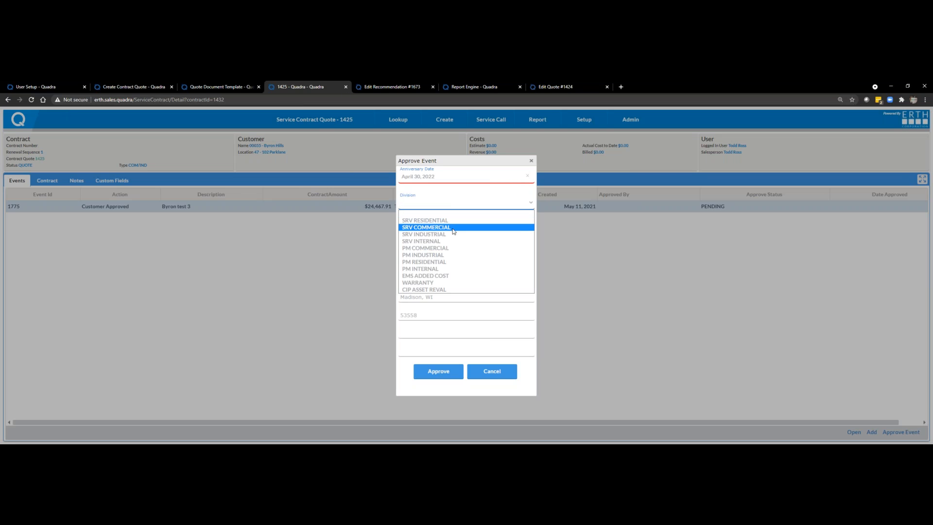
left_click(437, 228)
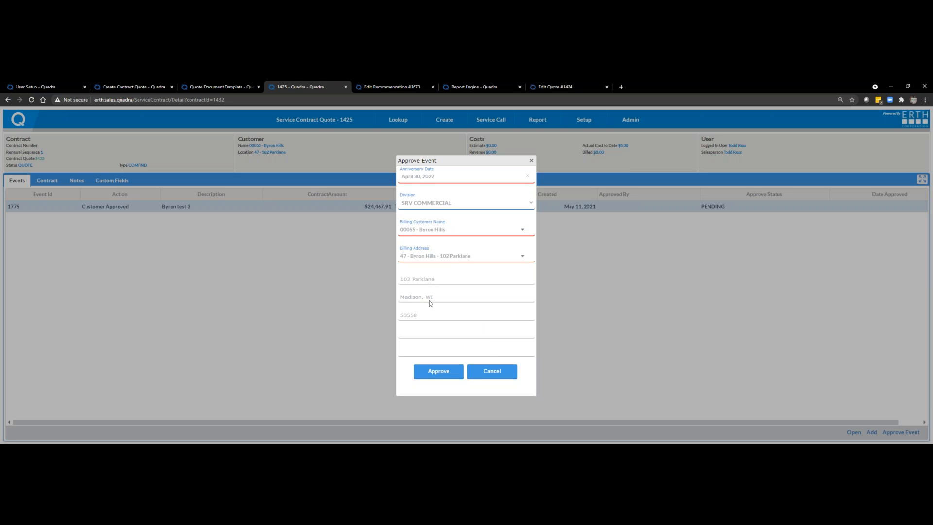
left_click(437, 376)
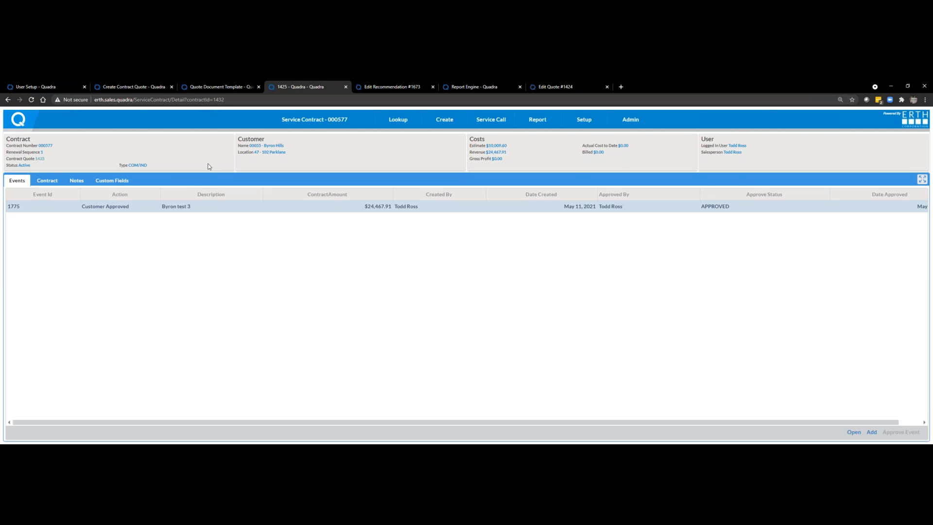
Step: Switch to the remote Dynamics GP session, close the open service call windows, and check the customer's service call history in Service Manager
key("alt+Tab")
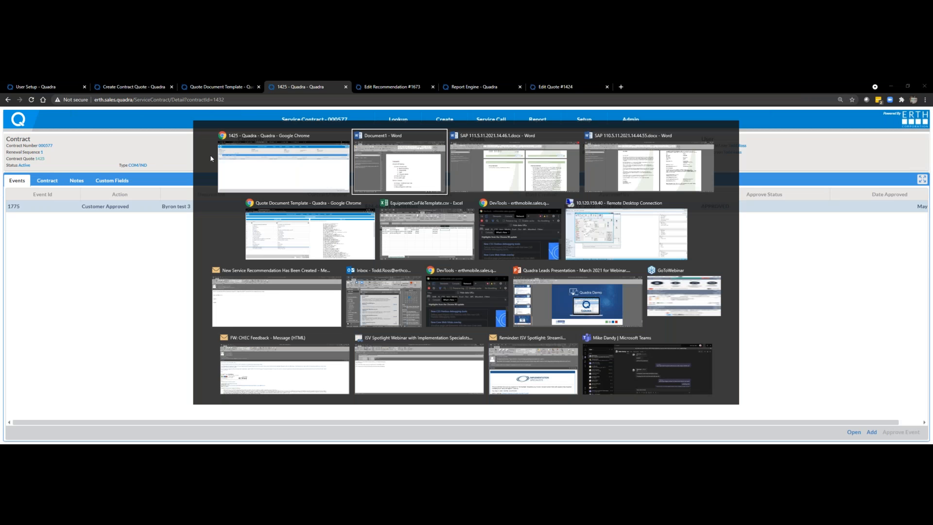
key("alt+Tab")
key("alt+Tab")
key("alt+Tab")
key("alt+Tab")
key("alt+Tab")
key("alt+Tab")
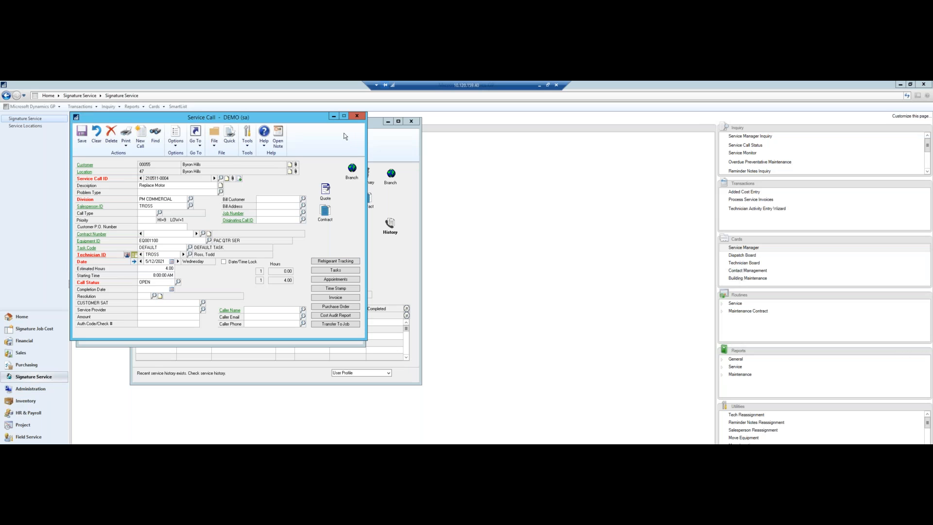
left_click(356, 116)
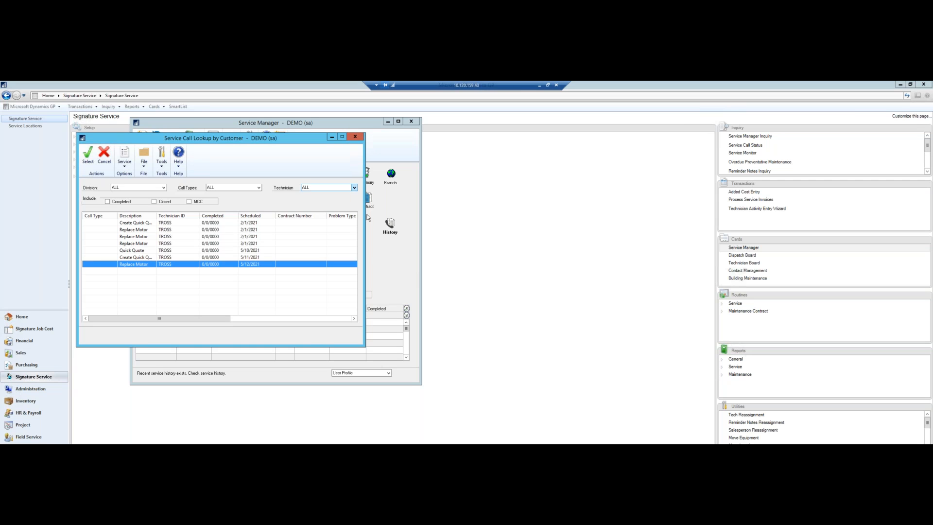
left_click(357, 137)
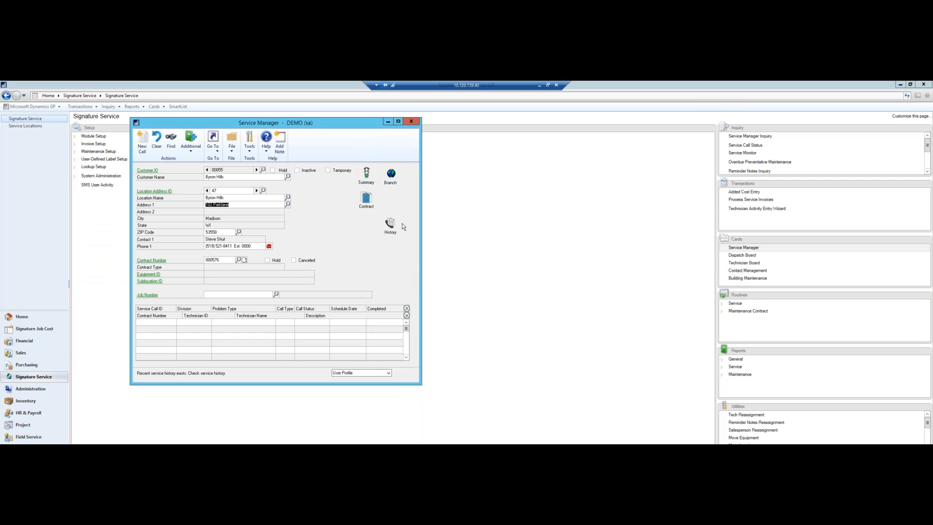
left_click(392, 223)
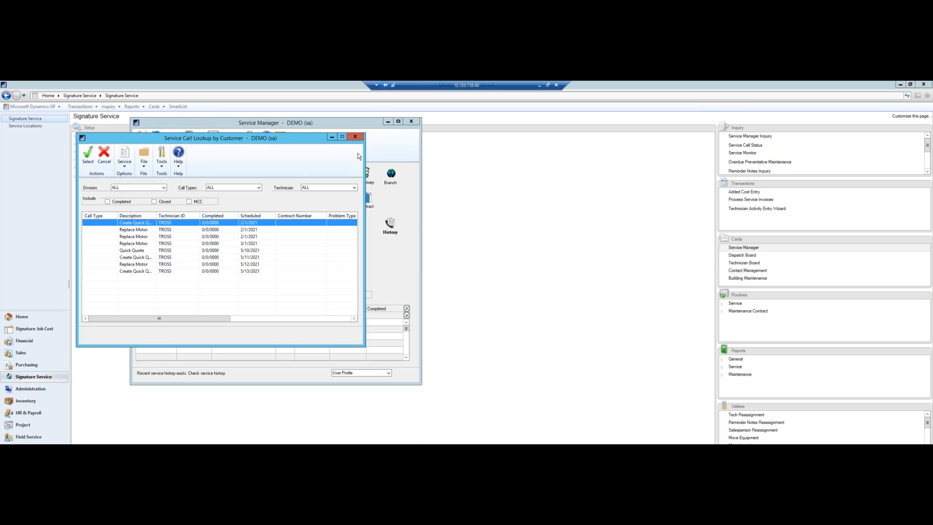
left_click(355, 138)
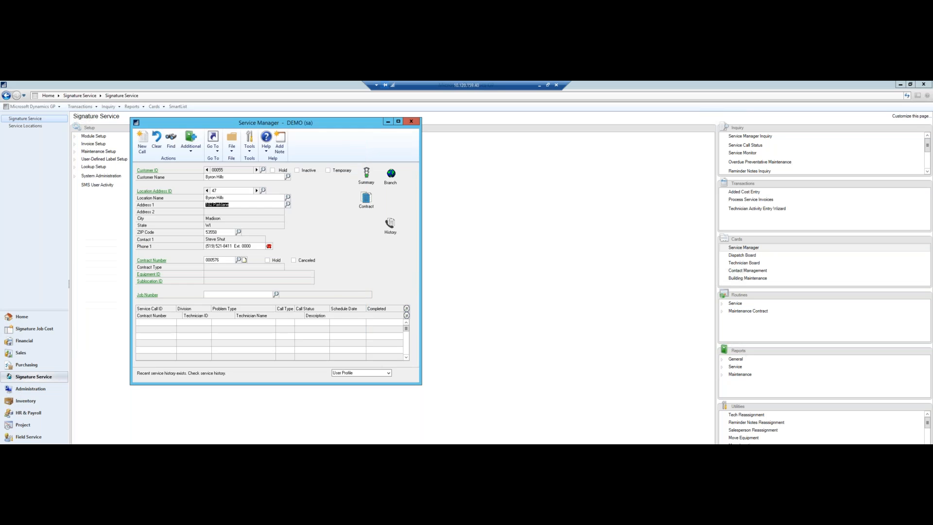
Step: Open the location's maintenance contract and examine its monthly labor load
left_click(369, 201)
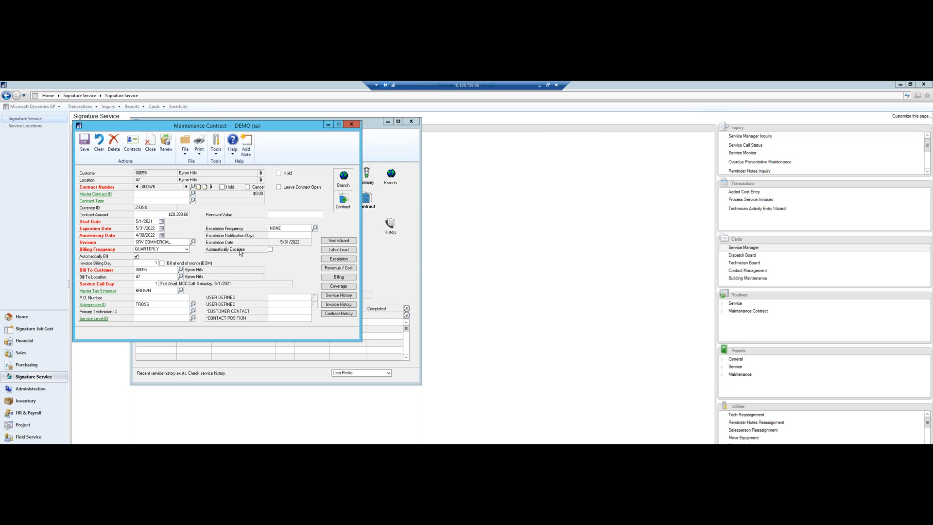
left_click(336, 249)
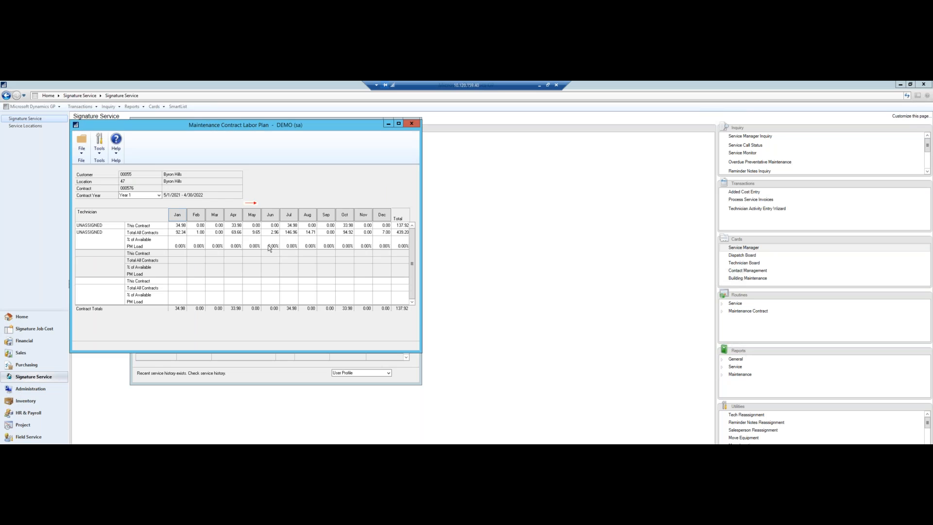
left_click(411, 123)
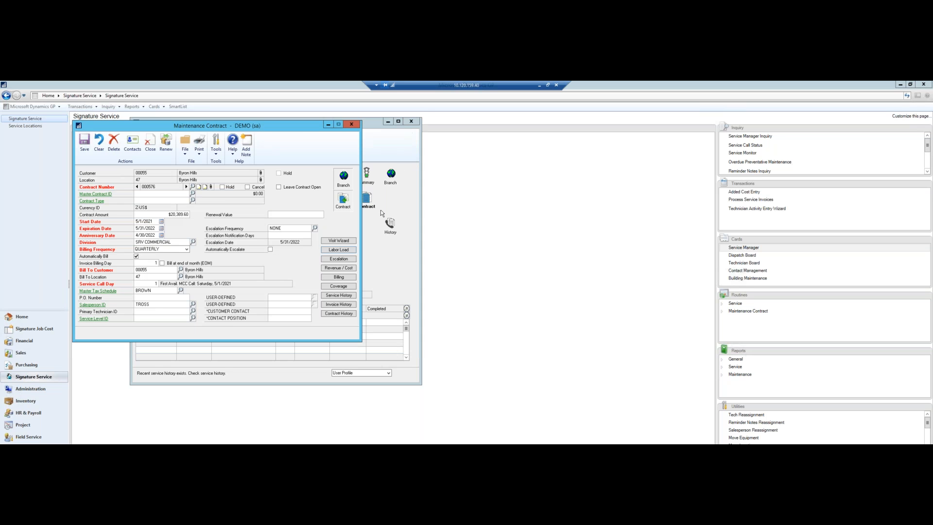
Step: Examine the maintenance contract's revenue and costs and the monthly service labor estimates, discarding any changes
left_click(338, 269)
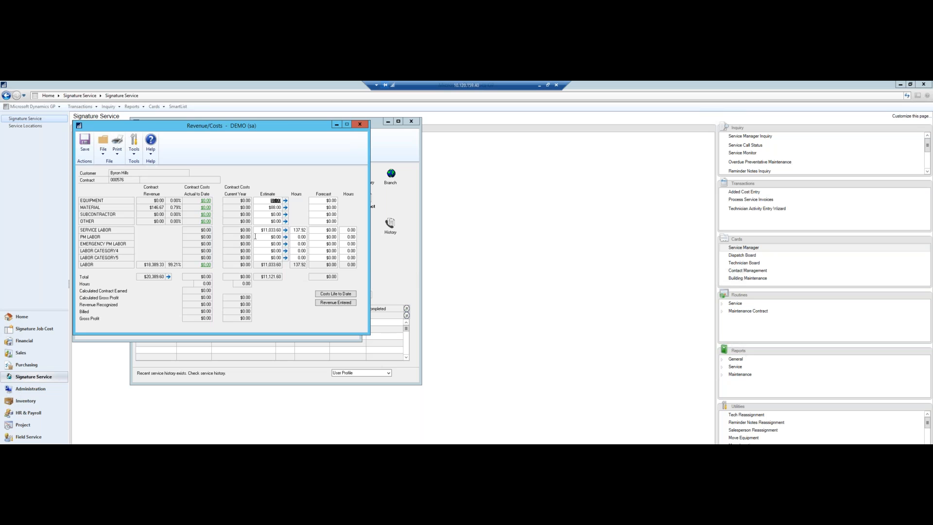
left_click(286, 231)
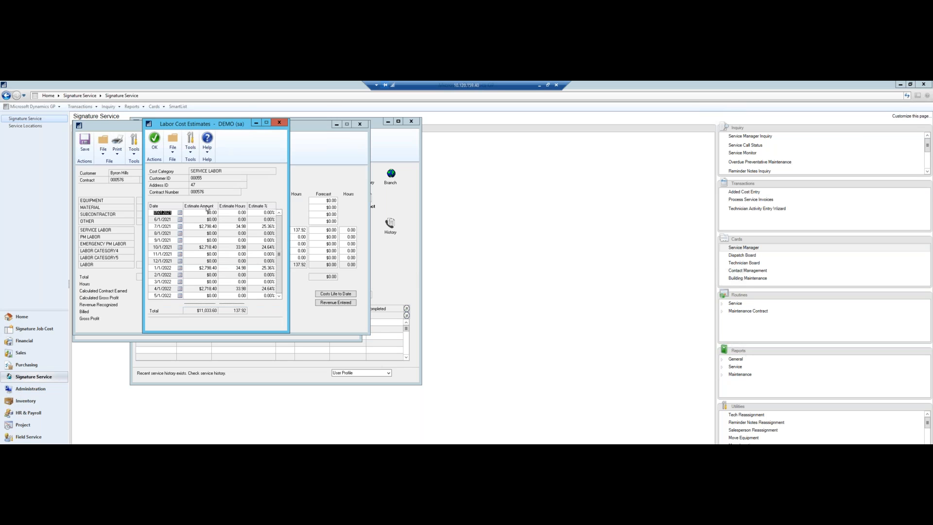
left_click(282, 123)
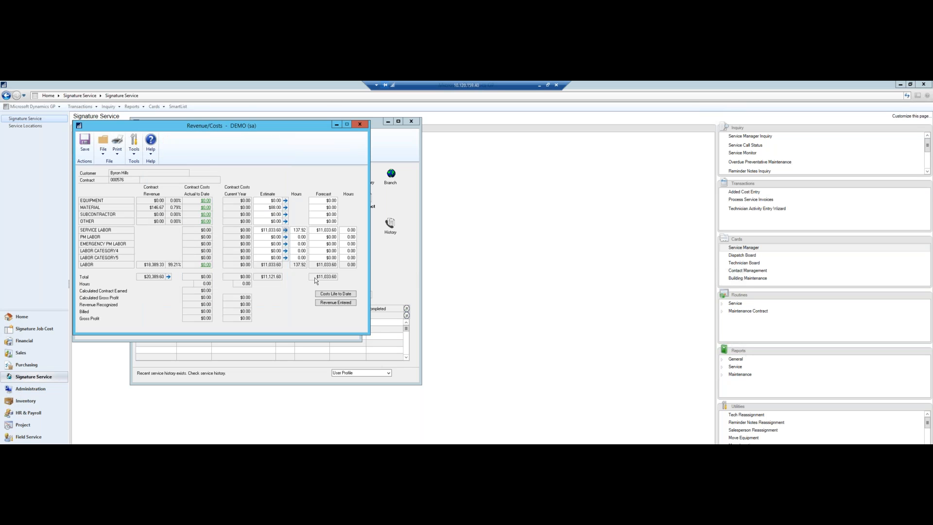
left_click(359, 124)
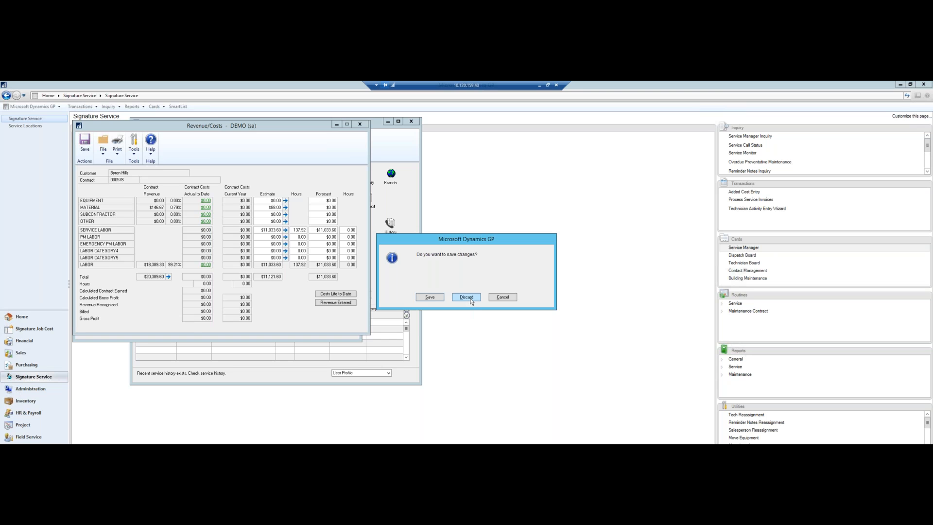
left_click(466, 297)
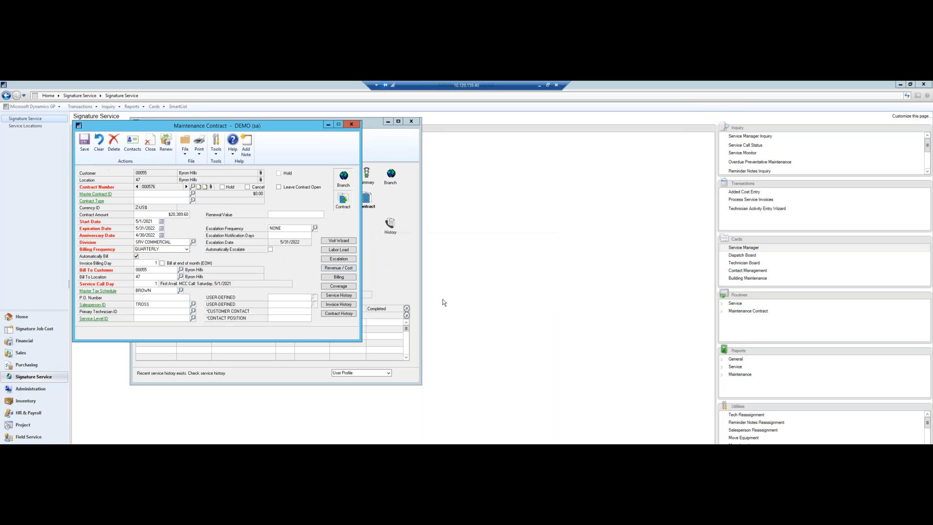
Step: Examine the equipment covered by the contract, expand the West Roof unit's task lists, and minimize the contract window
left_click(335, 285)
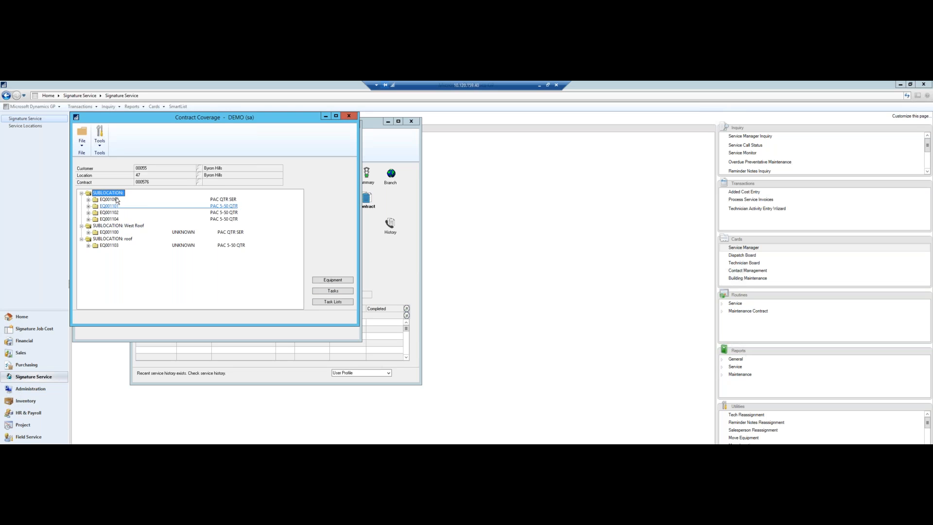
left_click(89, 233)
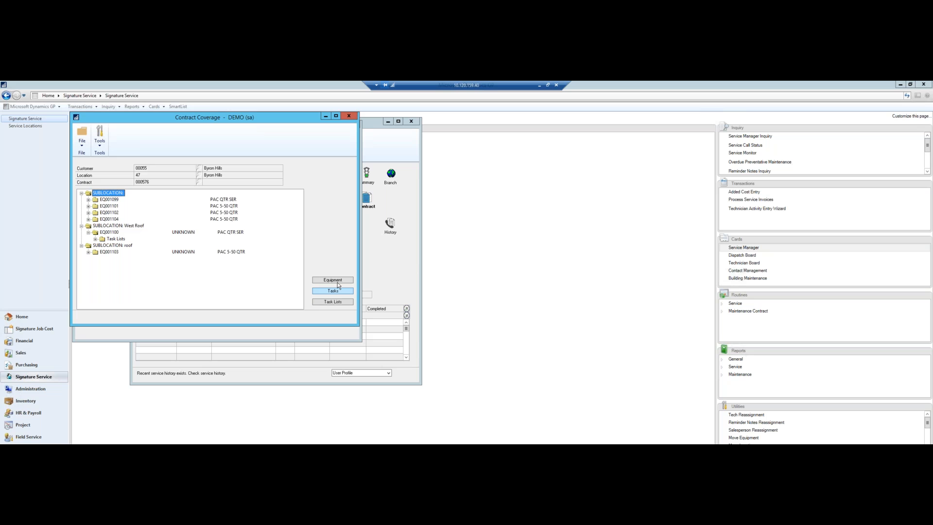
left_click(347, 115)
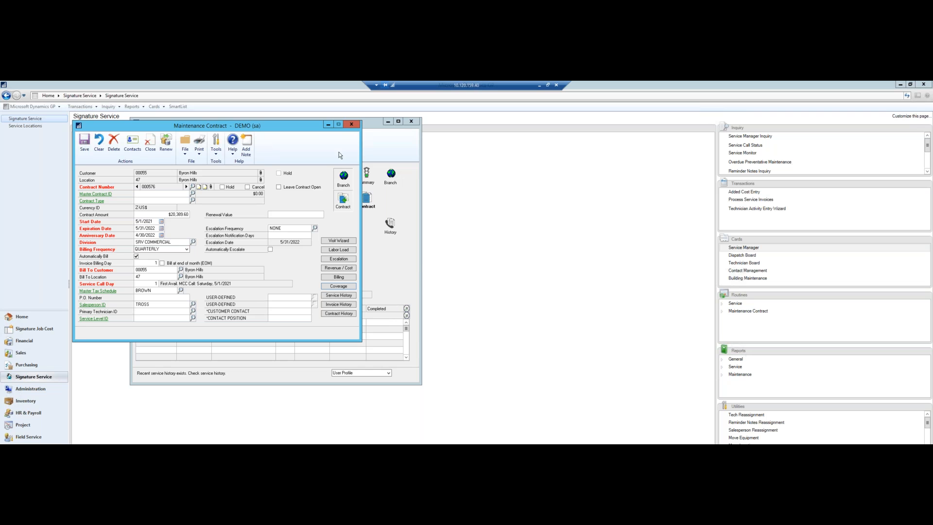
left_click(327, 127)
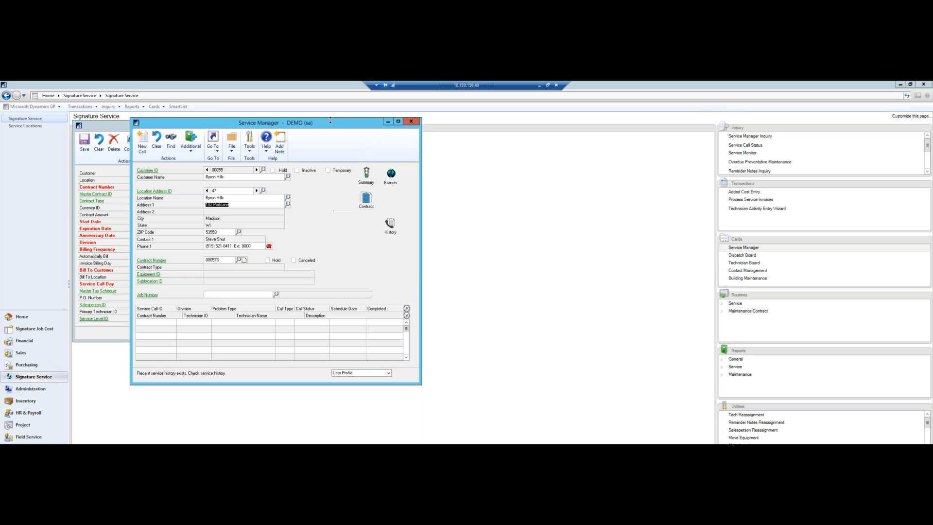
Step: Return to Quadra and reselect PullThroughReport in the Report Engine
left_click(540, 86)
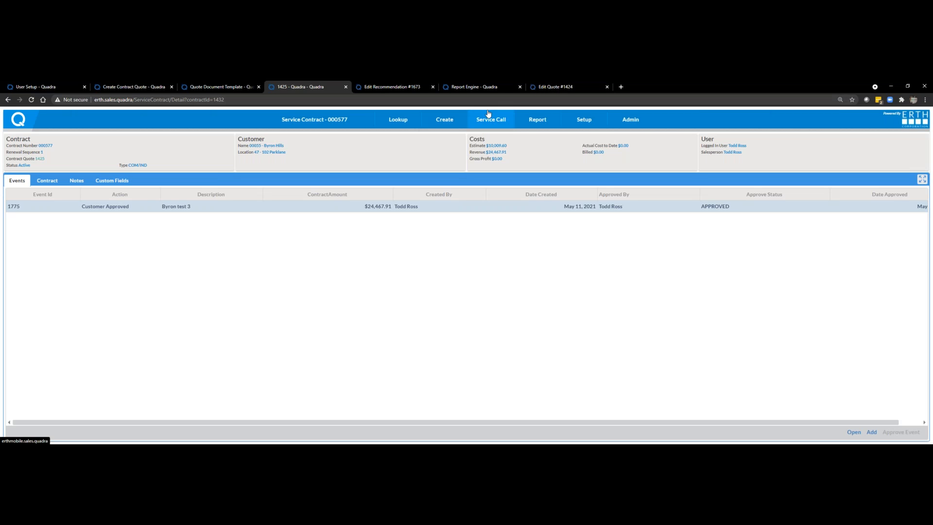
left_click(470, 87)
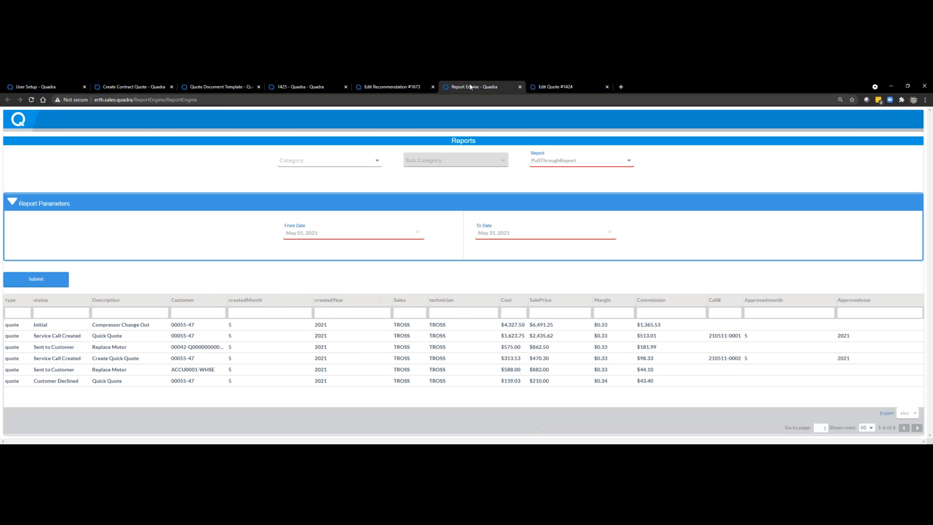
left_click(630, 165)
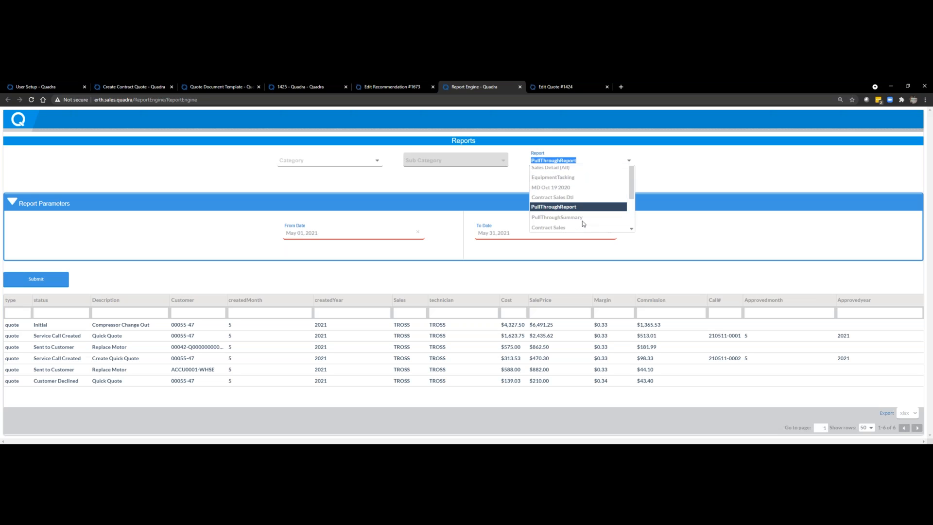
left_click(582, 220)
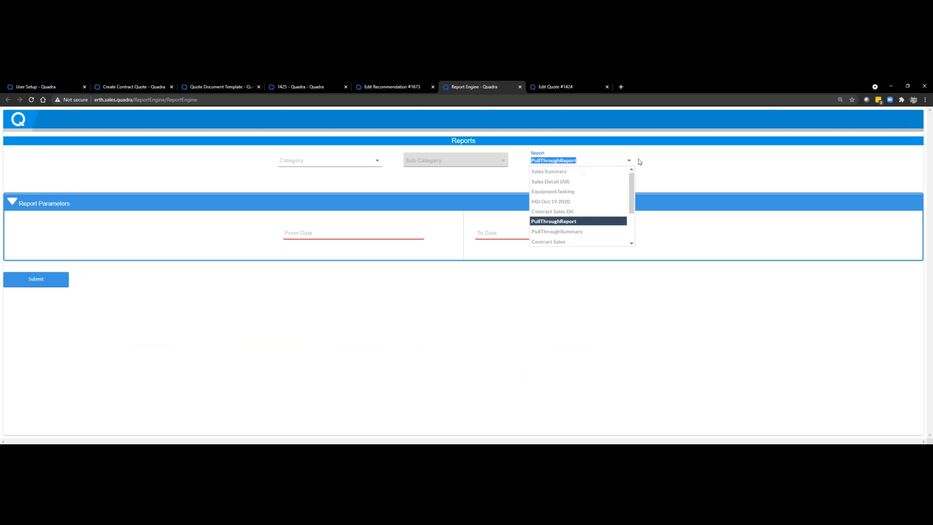
left_click(687, 210)
left_click(561, 161)
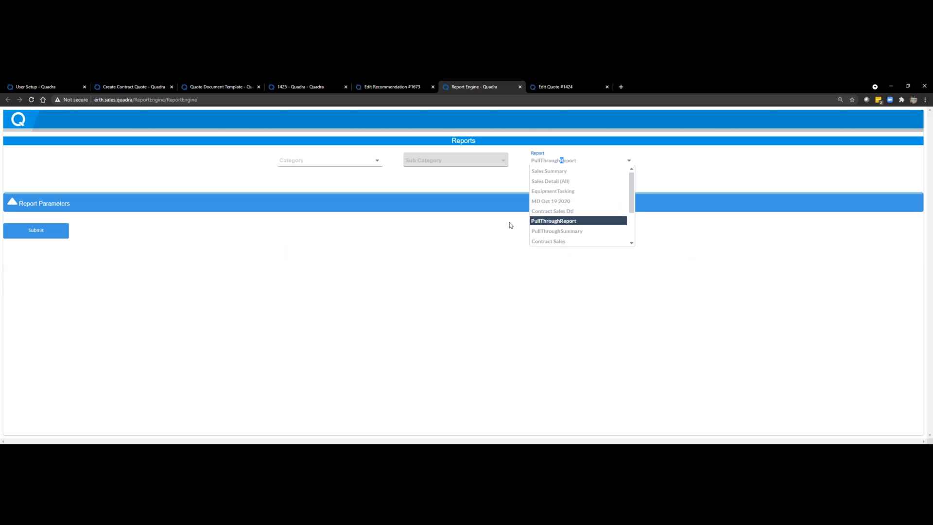
left_click(550, 221)
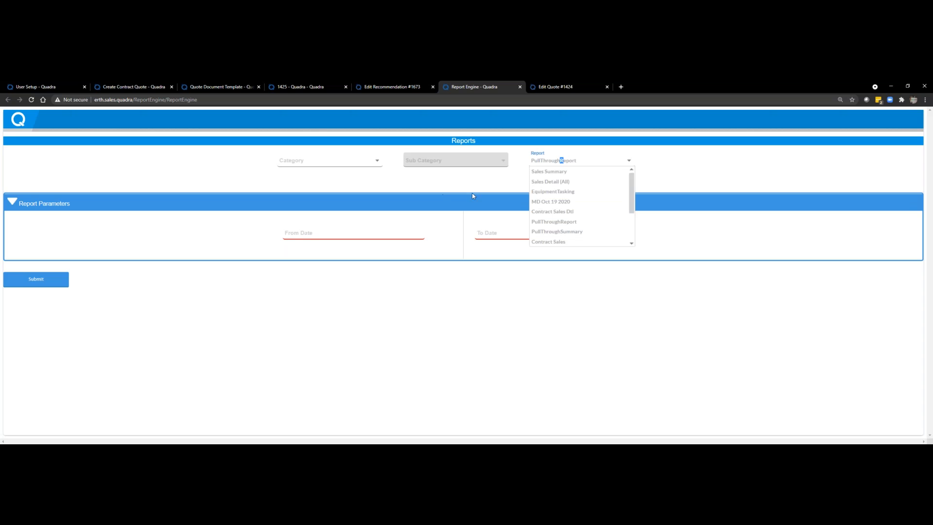
left_click(263, 312)
Step: Run the pull-through report from May 01, 2021 to May 12, 2021, and sort the results by a widened status column
left_click(299, 235)
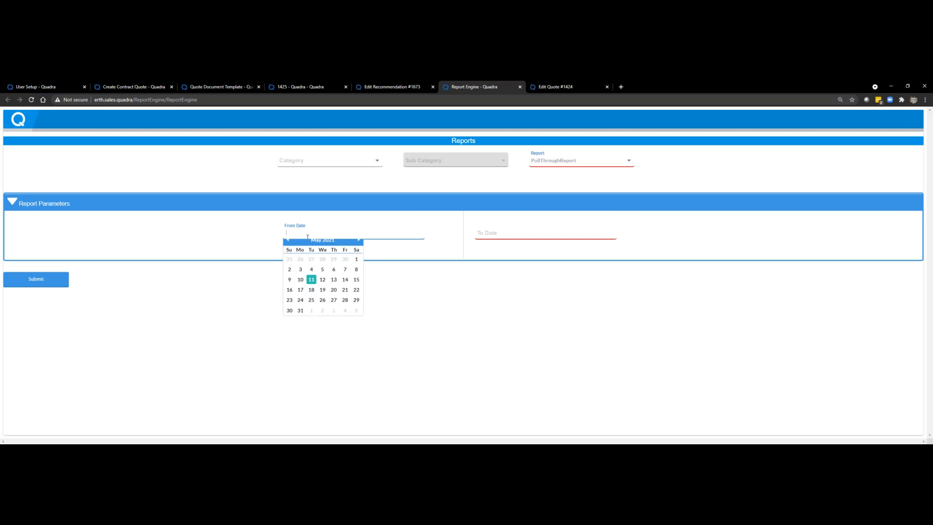
left_click(356, 265)
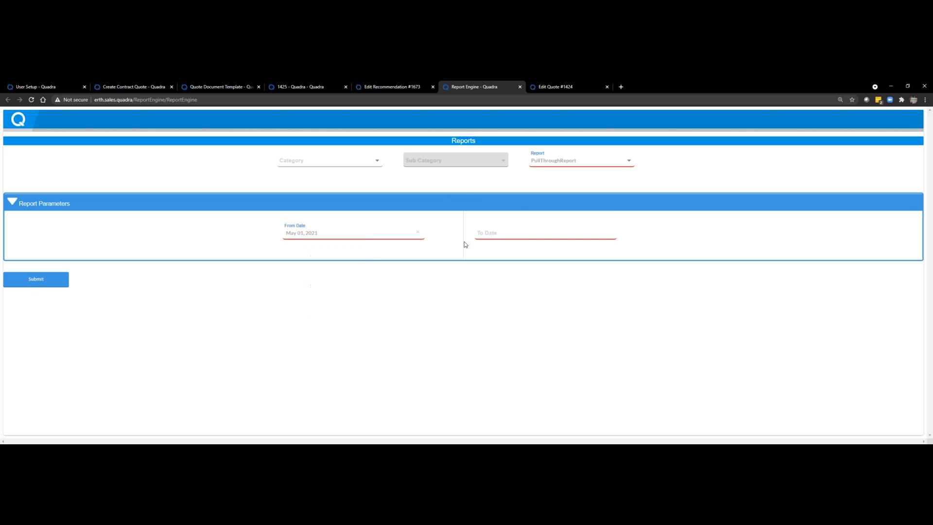
left_click(486, 232)
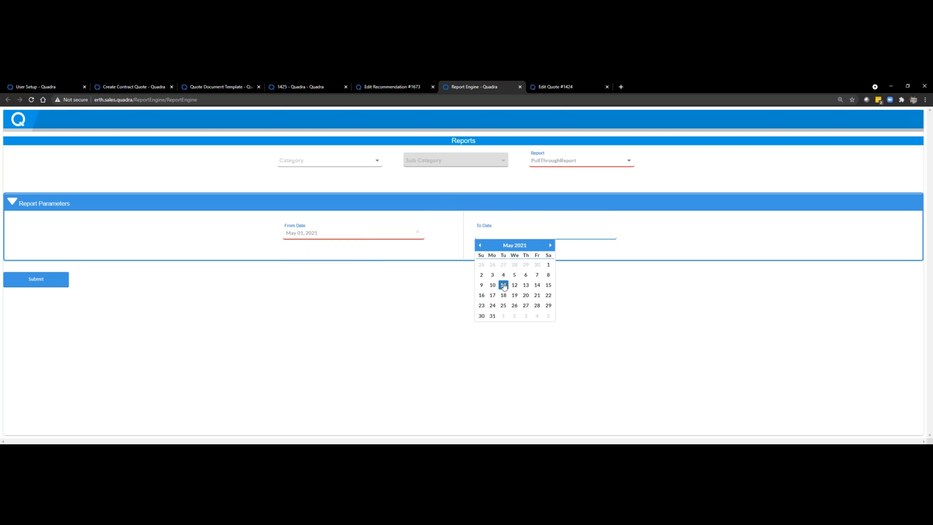
left_click(515, 285)
left_click(54, 284)
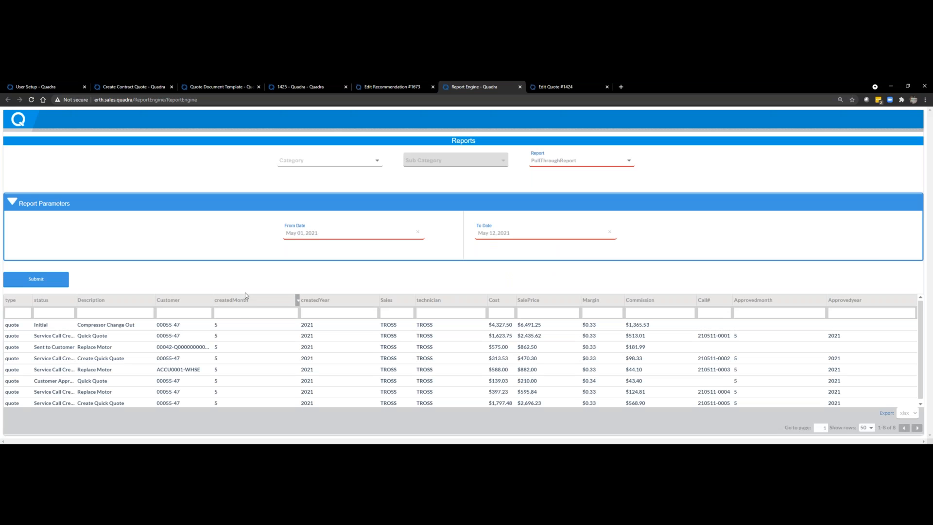
left_click_drag(78, 302, 142, 302)
left_click(71, 301)
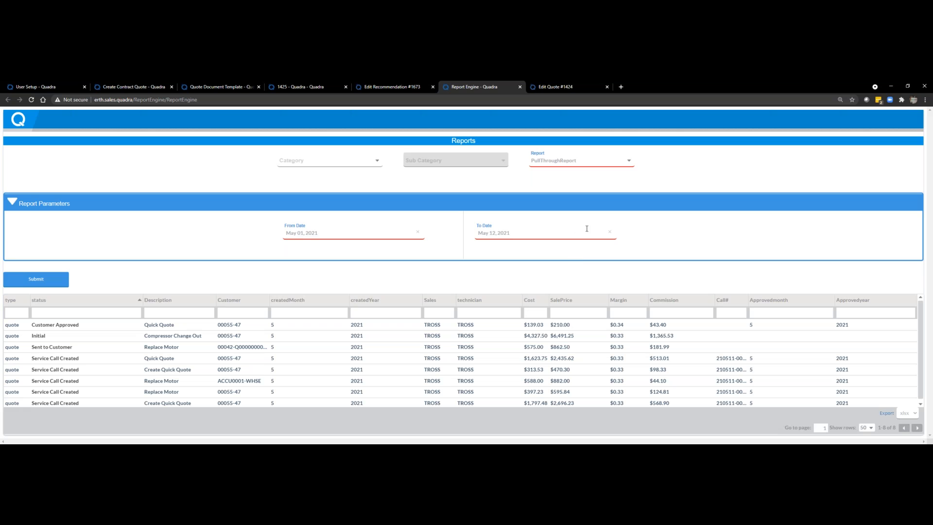
Step: Run the Contract Sales Dtl report from May 01, 2021 to May 31, 2021, and widen the Event Status column in the results
left_click(629, 163)
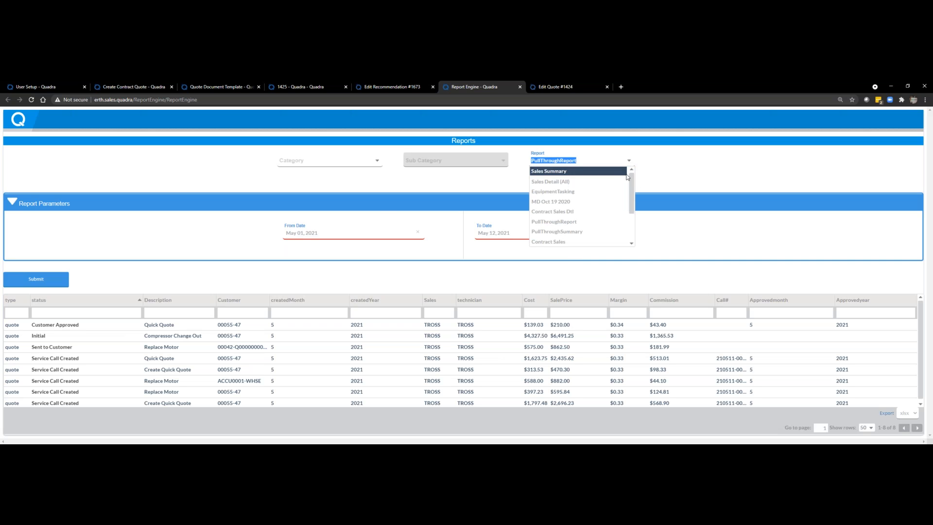
left_click(578, 209)
left_click(575, 206)
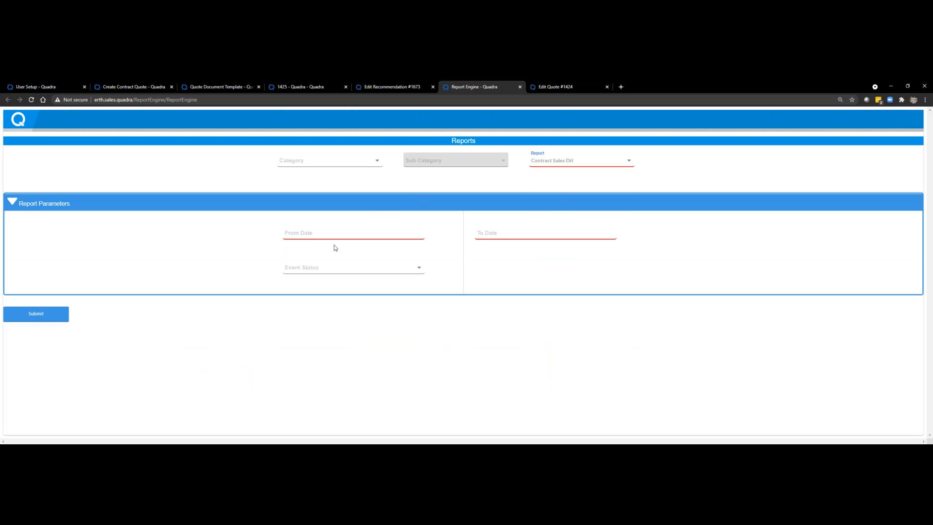
left_click(317, 237)
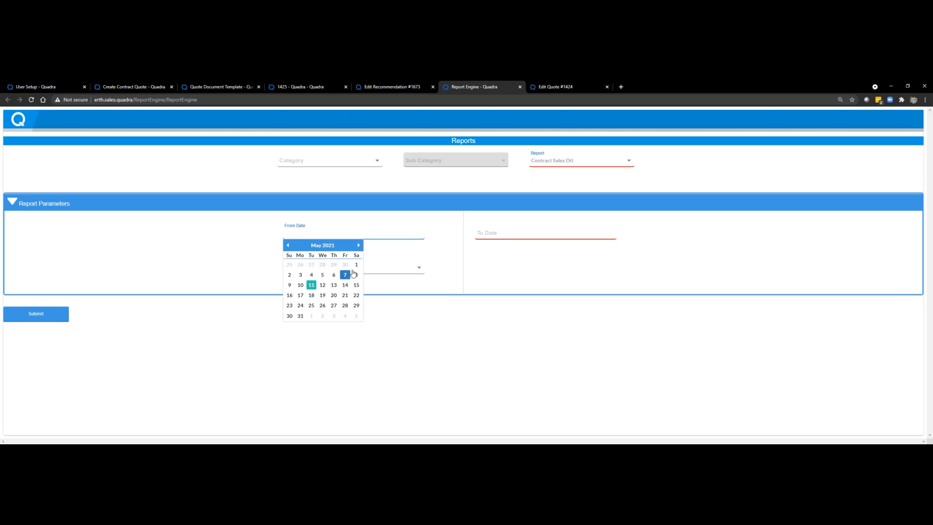
left_click(498, 234)
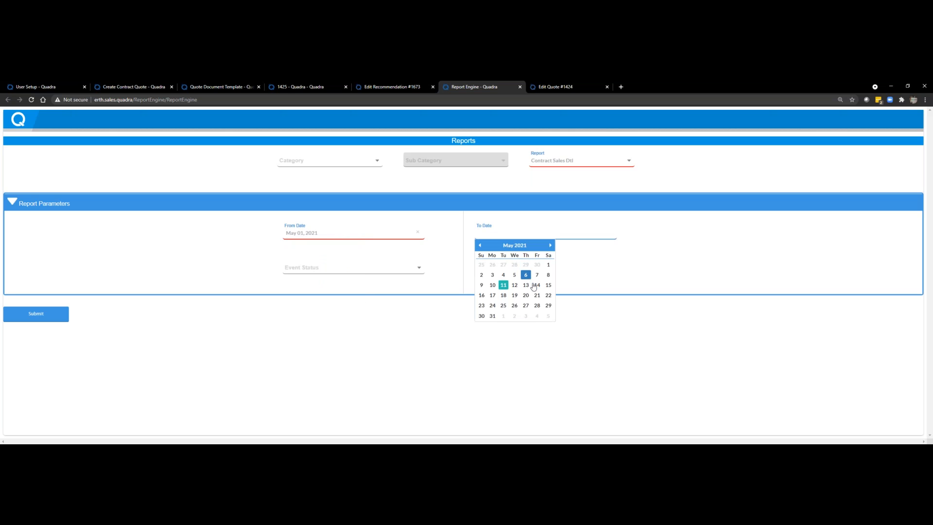
left_click(492, 316)
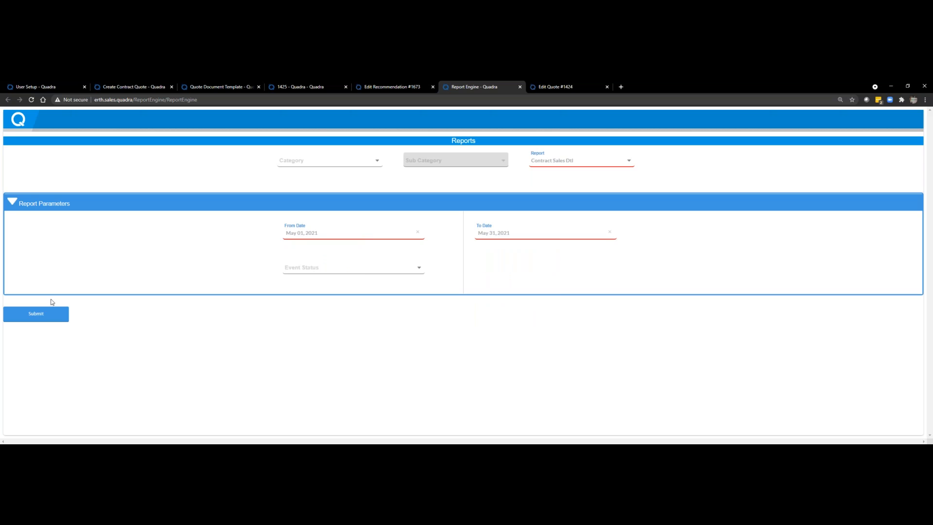
left_click(39, 319)
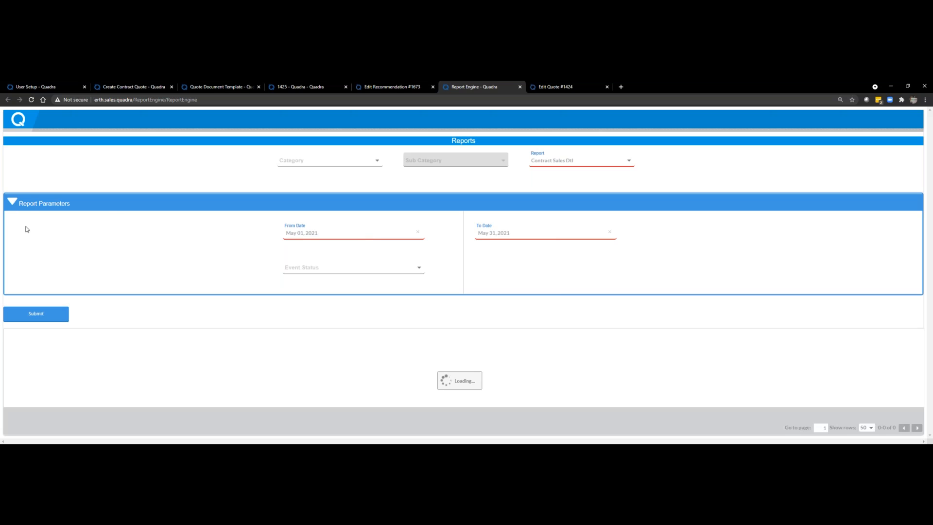
left_click(20, 207)
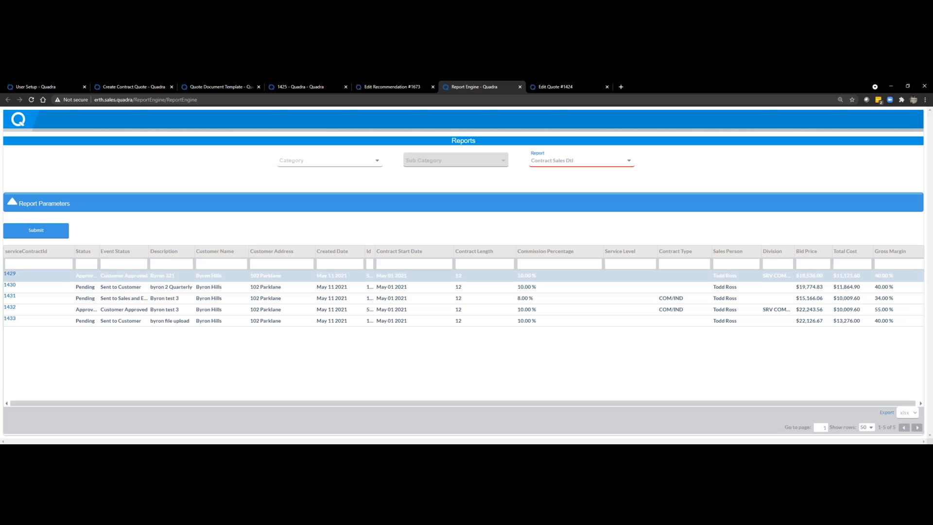
left_click_drag(148, 252, 198, 251)
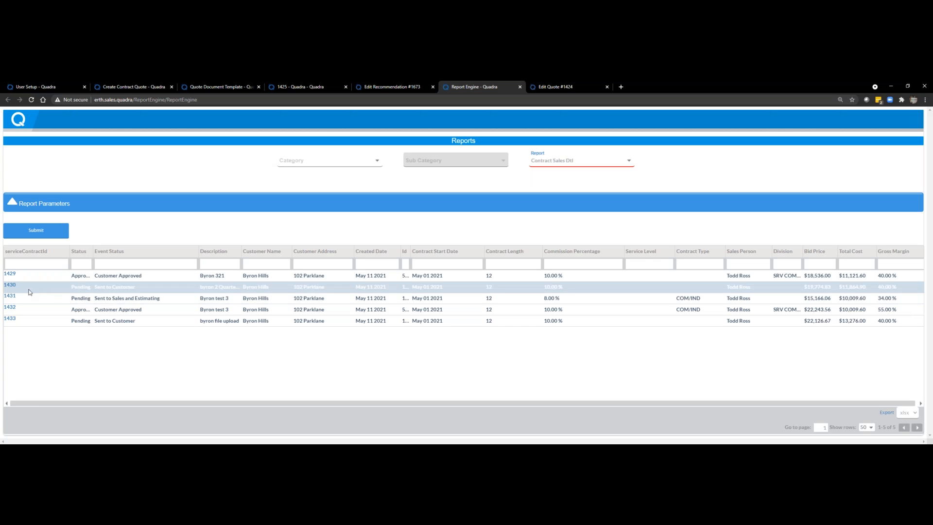
Step: Open service contract 1431 from the report results and review the task list of its Sent to Sales and Estimating event
left_click(10, 296)
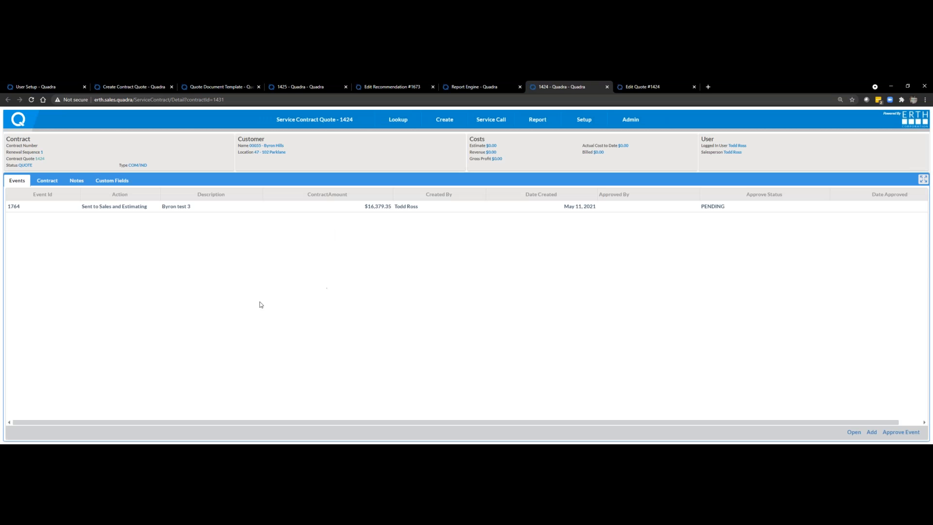
double_click(17, 208)
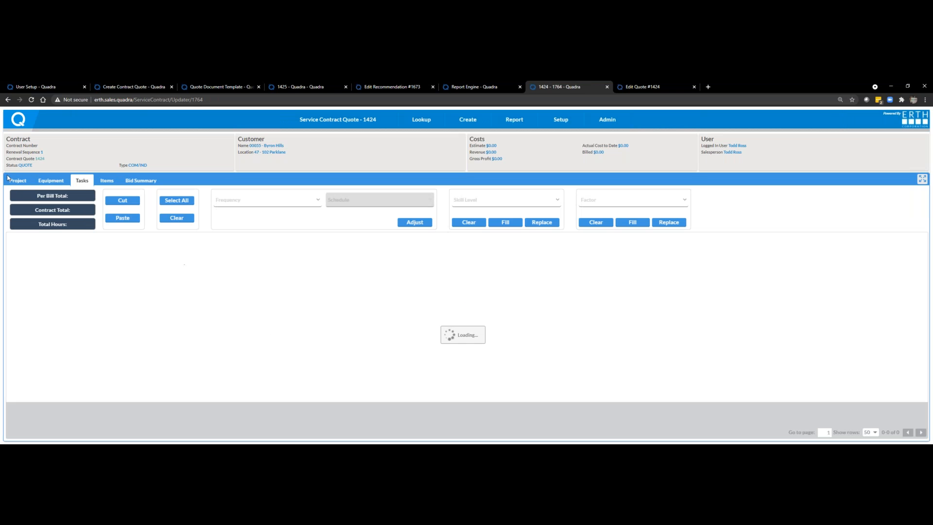
scroll(399, 358, "down", 1)
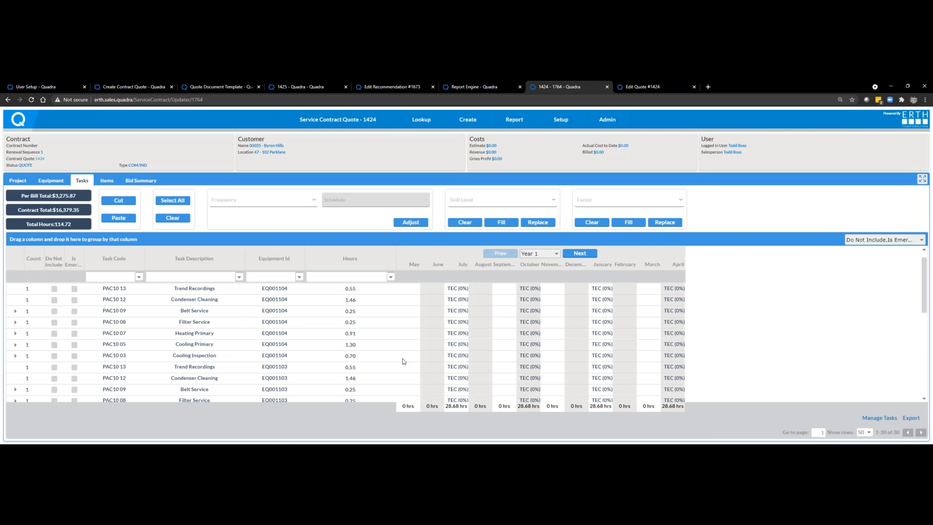
scroll(429, 356, "up", 1)
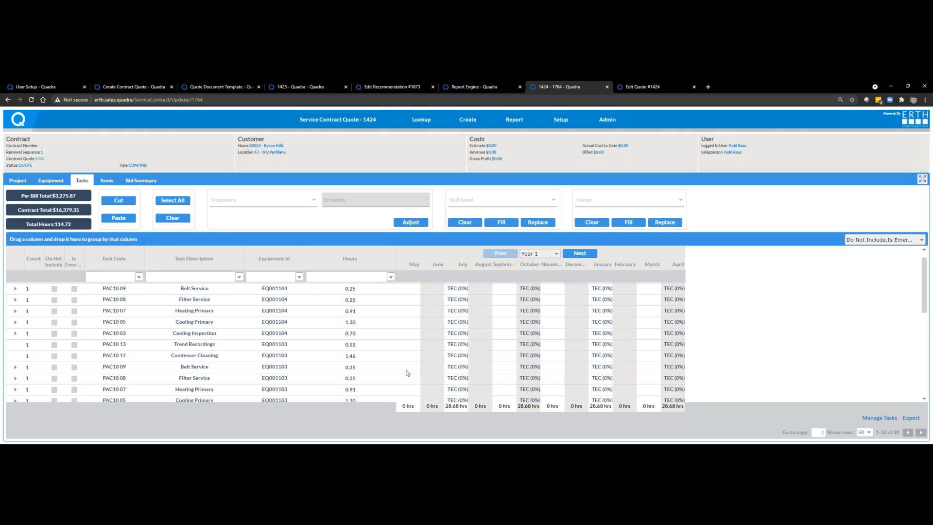
Step: Set the Year 1 total gross margin to 45% in the bid summary and return to the quote's events
left_click(145, 182)
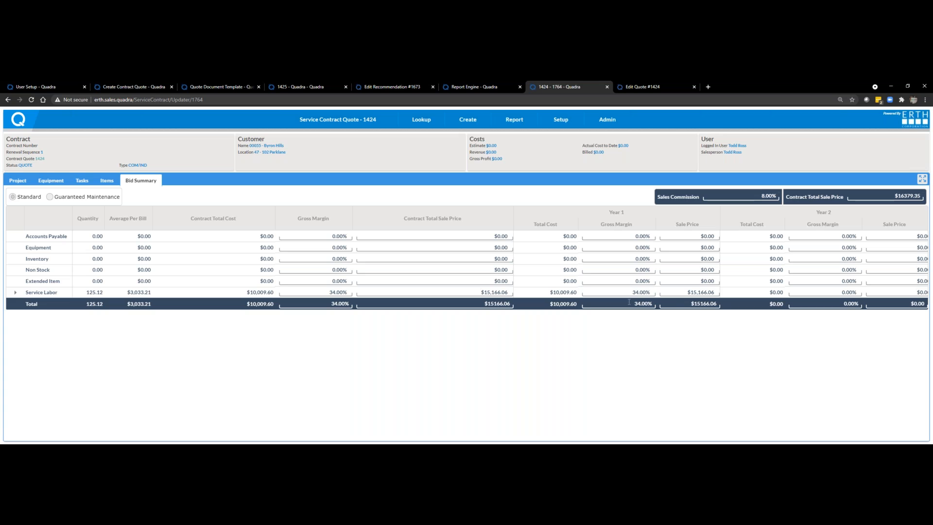
double_click(649, 302)
type("45")
key("Return")
left_click(314, 122)
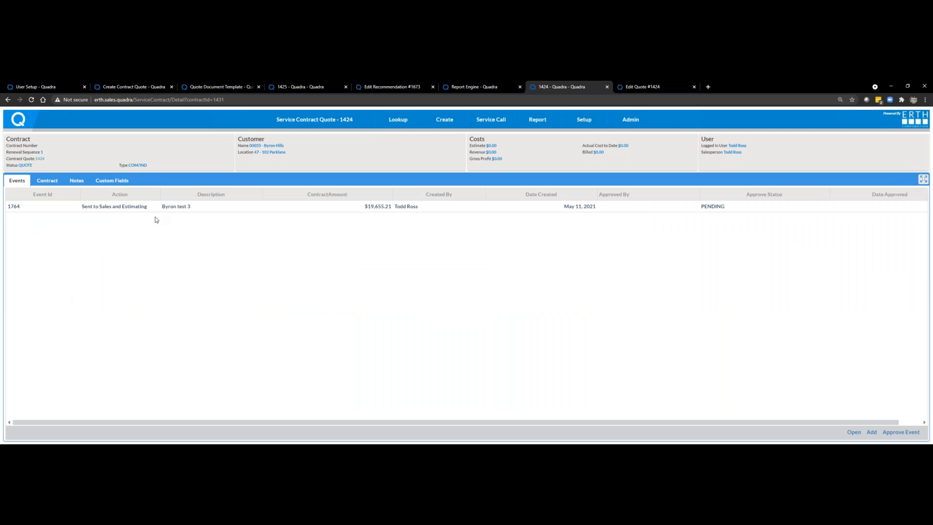
Step: Change the action of the quote's Byron test 3 event to Internally Approved and reload the service contract quote
left_click(146, 210)
left_click(143, 209)
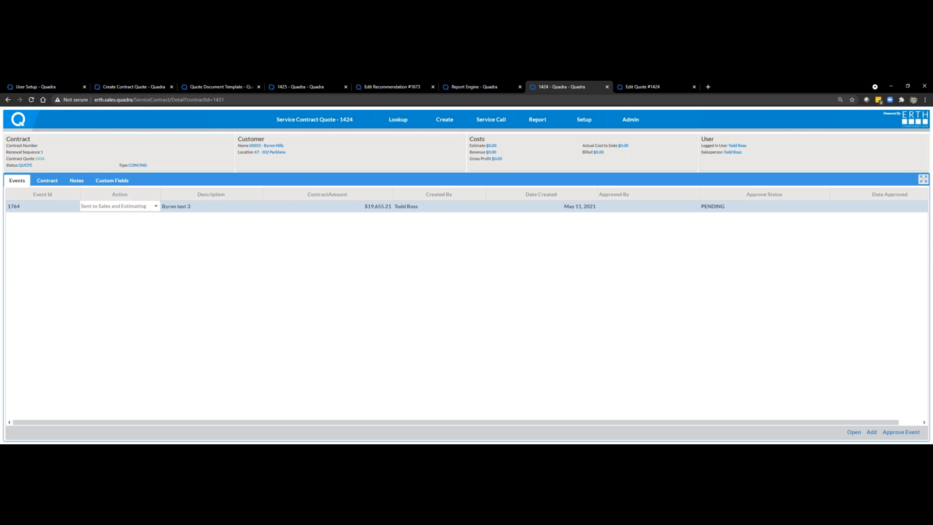
left_click(125, 283)
left_click(149, 209)
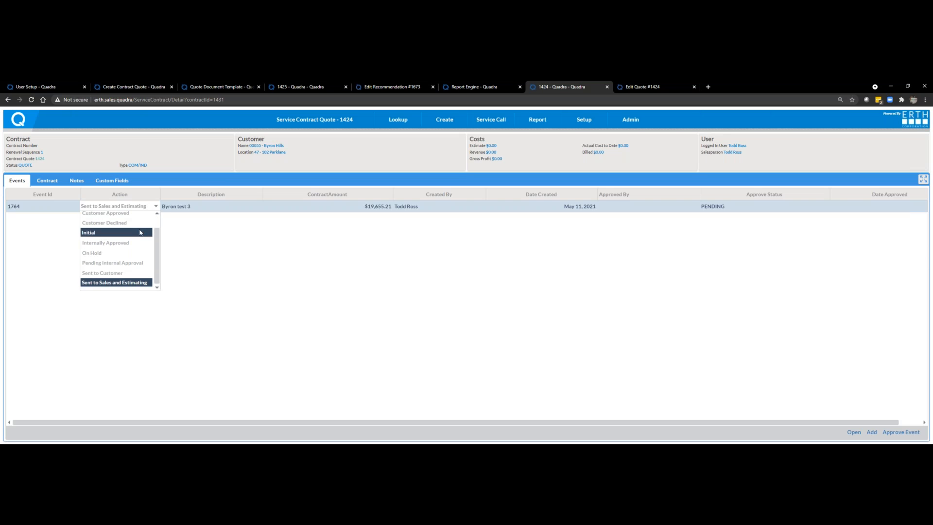
left_click(137, 242)
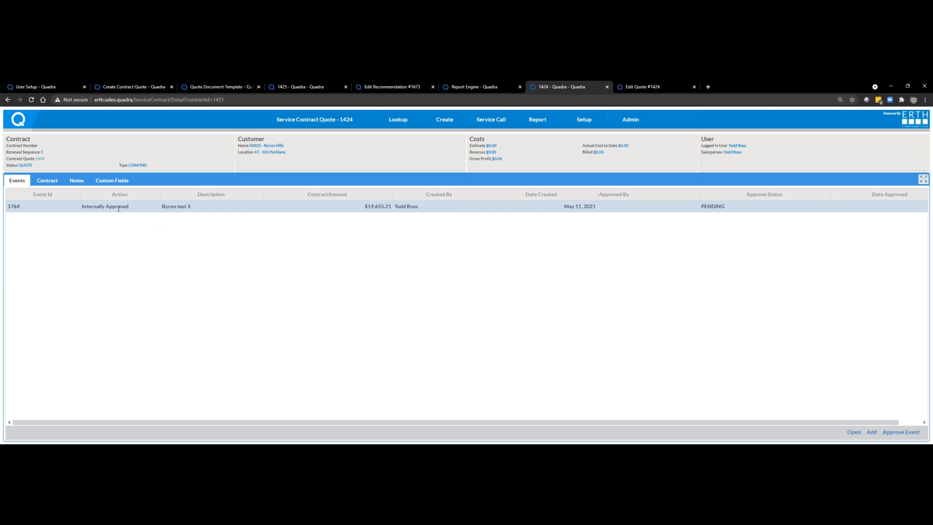
left_click(301, 123)
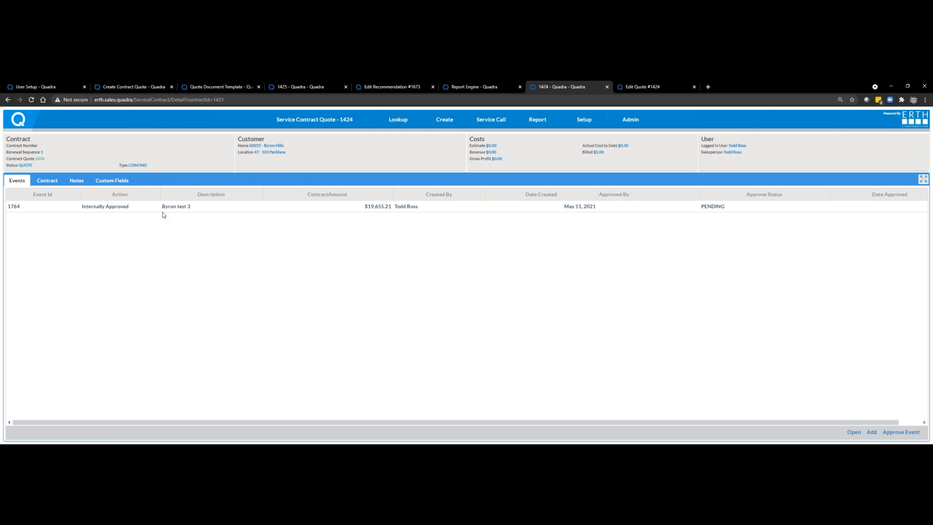
Step: Reopen the internally approved event to view its tasks and project details, and return to the quote's events
double_click(54, 206)
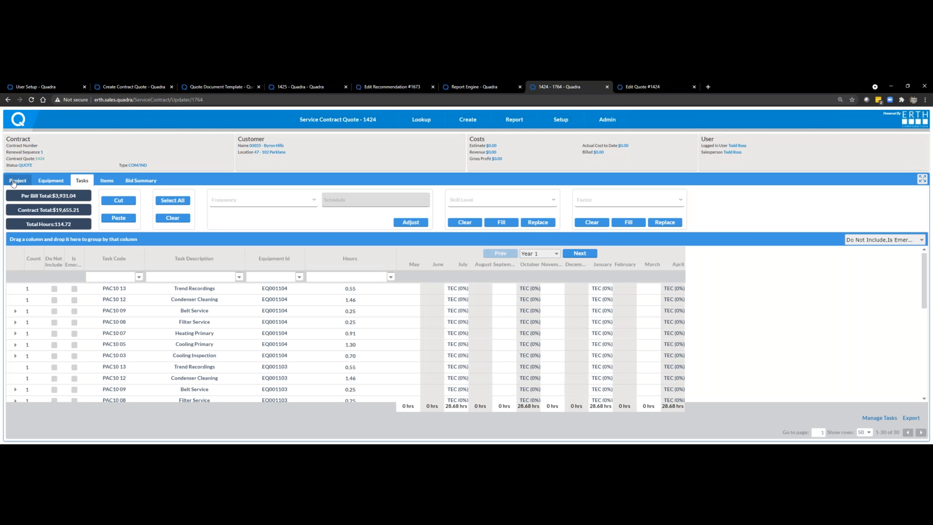
left_click(15, 181)
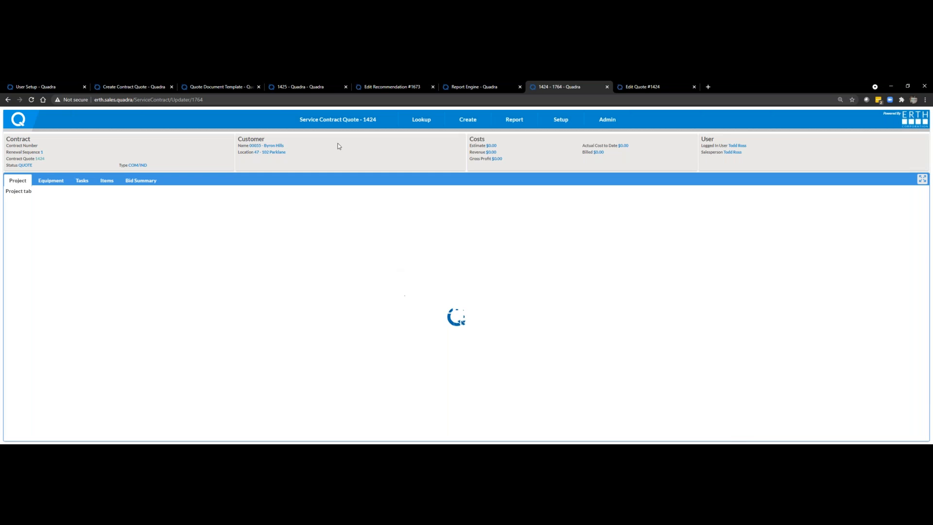
mouse_move(342, 122)
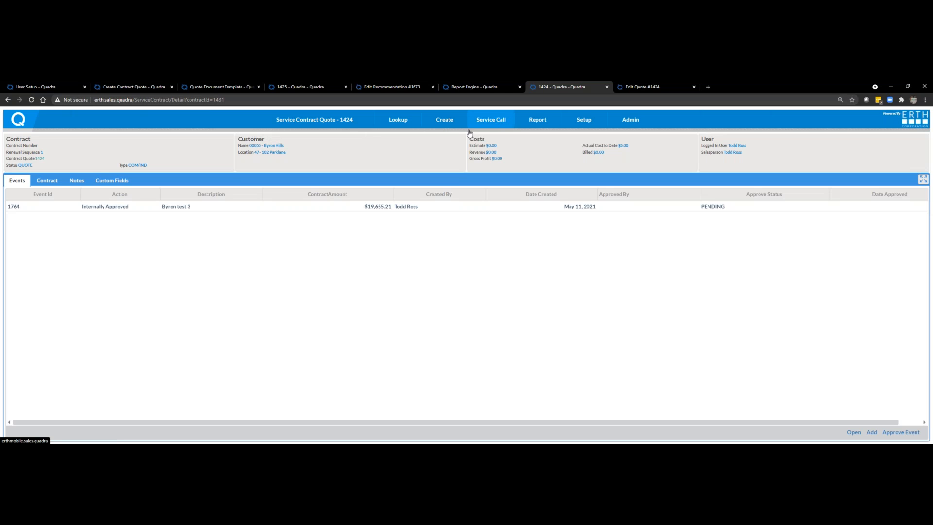
left_click(545, 205)
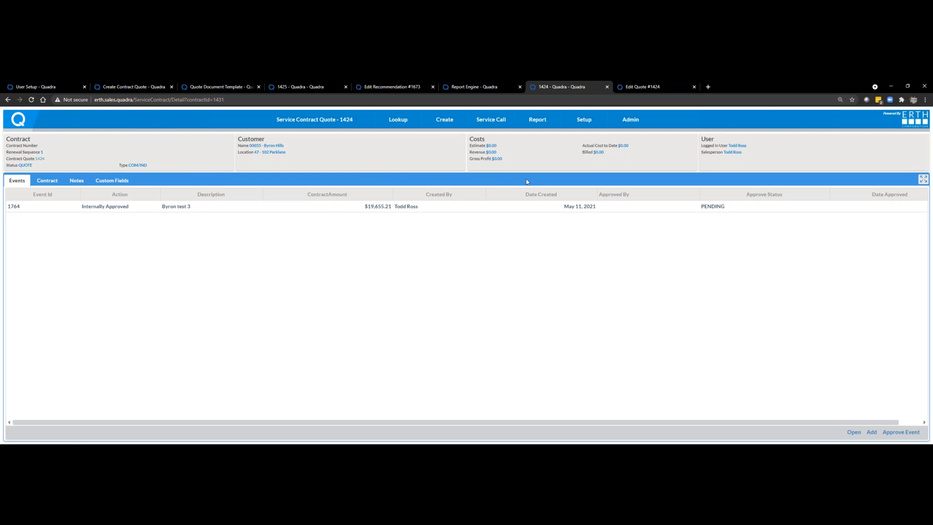
mouse_move(585, 151)
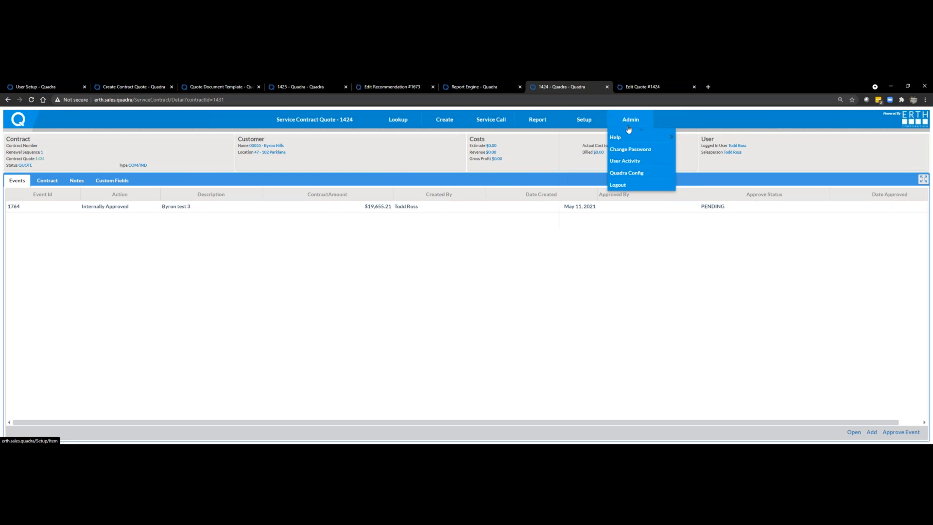